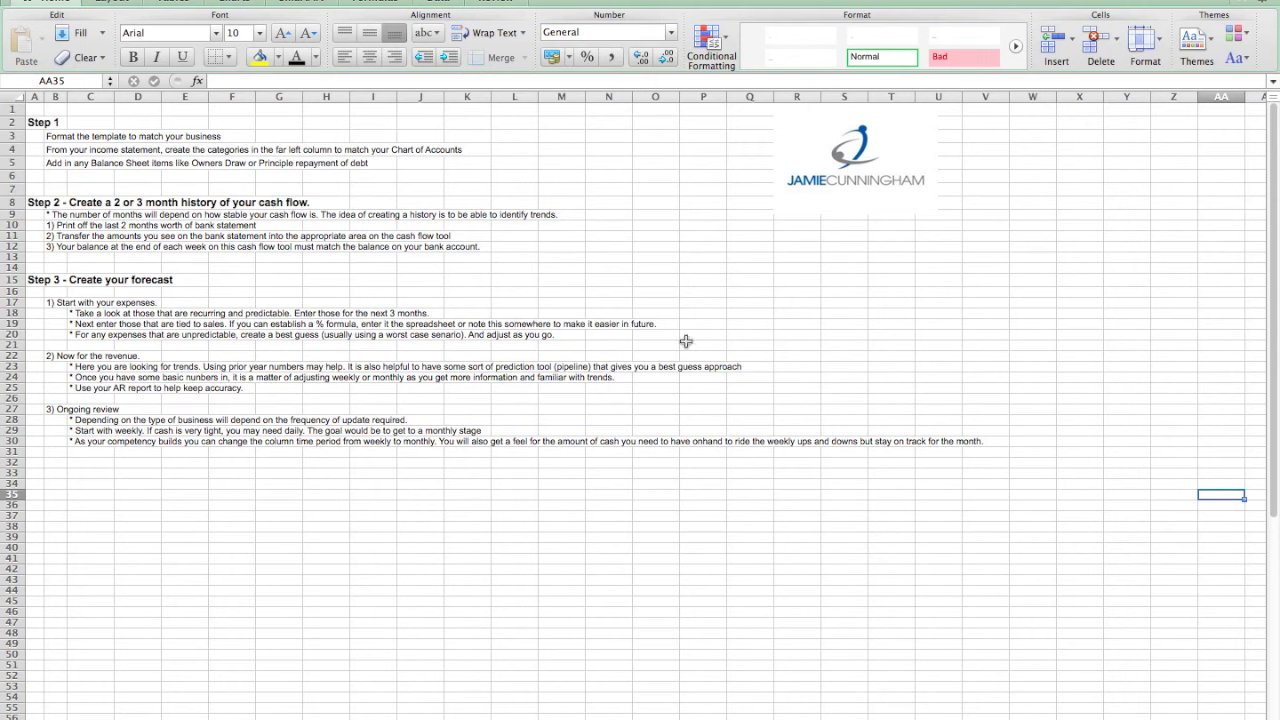
# - Switch from the instructions sheet to the Cash Flow sheet with its first weekly columns in view
pyautogui.hotkey('ctrl', 'pagedown')
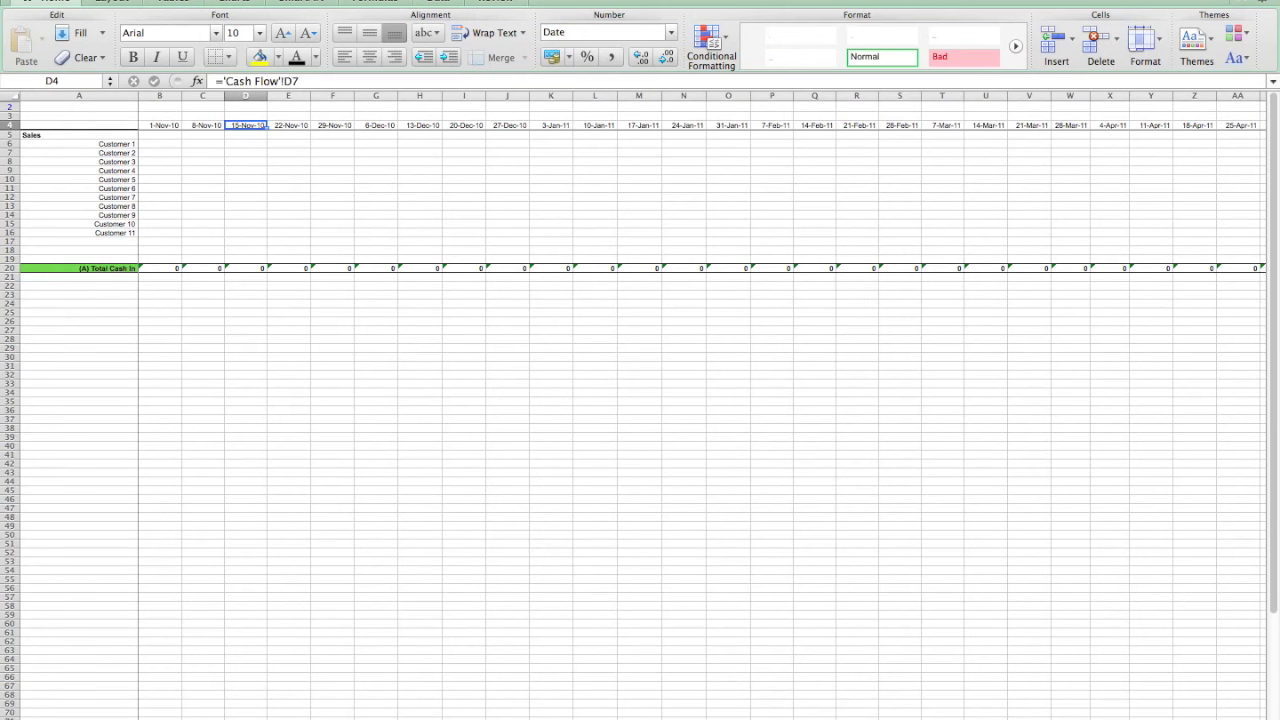
pyautogui.hotkey('ctrl', 'pagedown')
pyautogui.scroll(4, 450, 570)
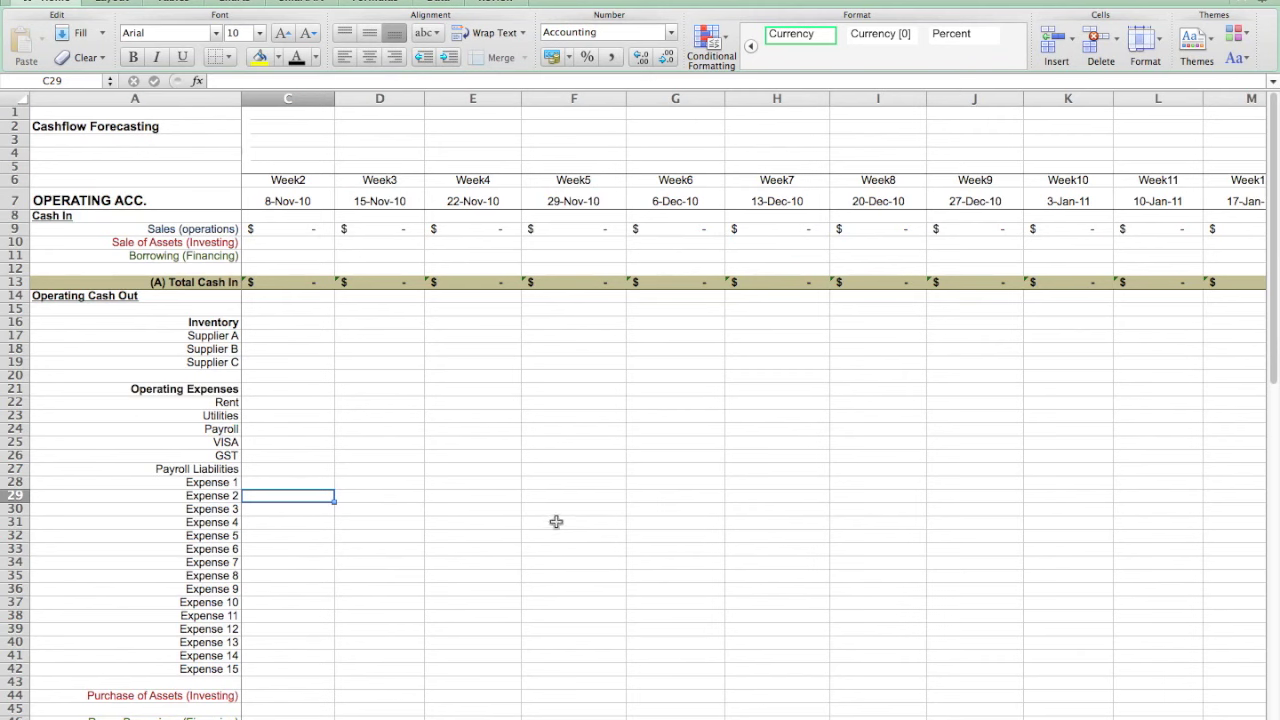
pyautogui.hscroll(-1, 750, 400)
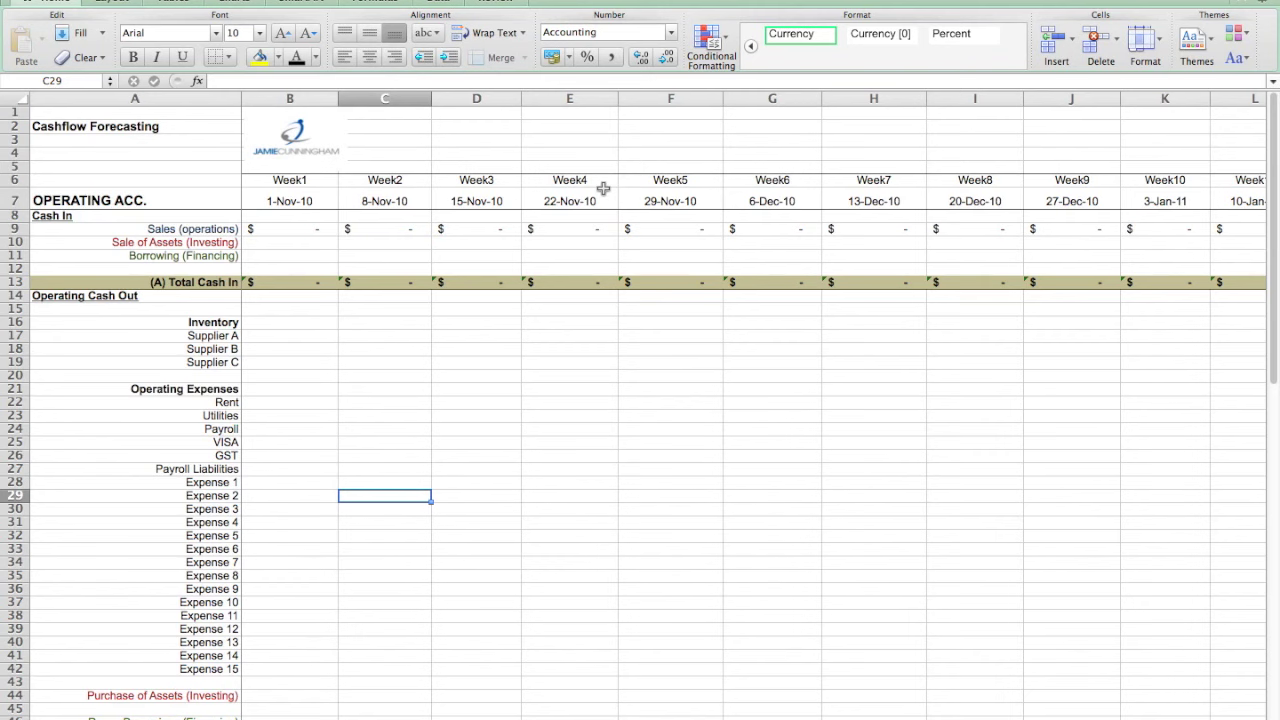
# - Set the Week1 date in cell B7 of the cash flow forecast to 1/1/2014
pyautogui.click(317, 201)
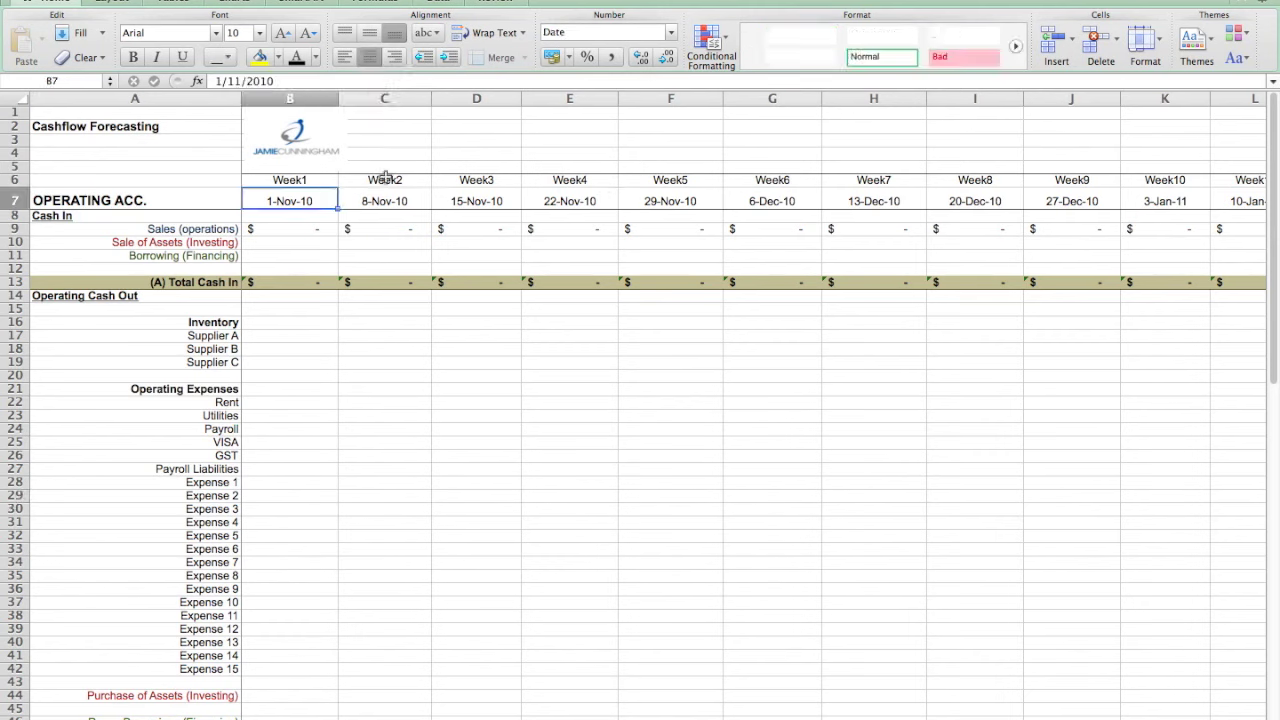
pyautogui.click(238, 83)
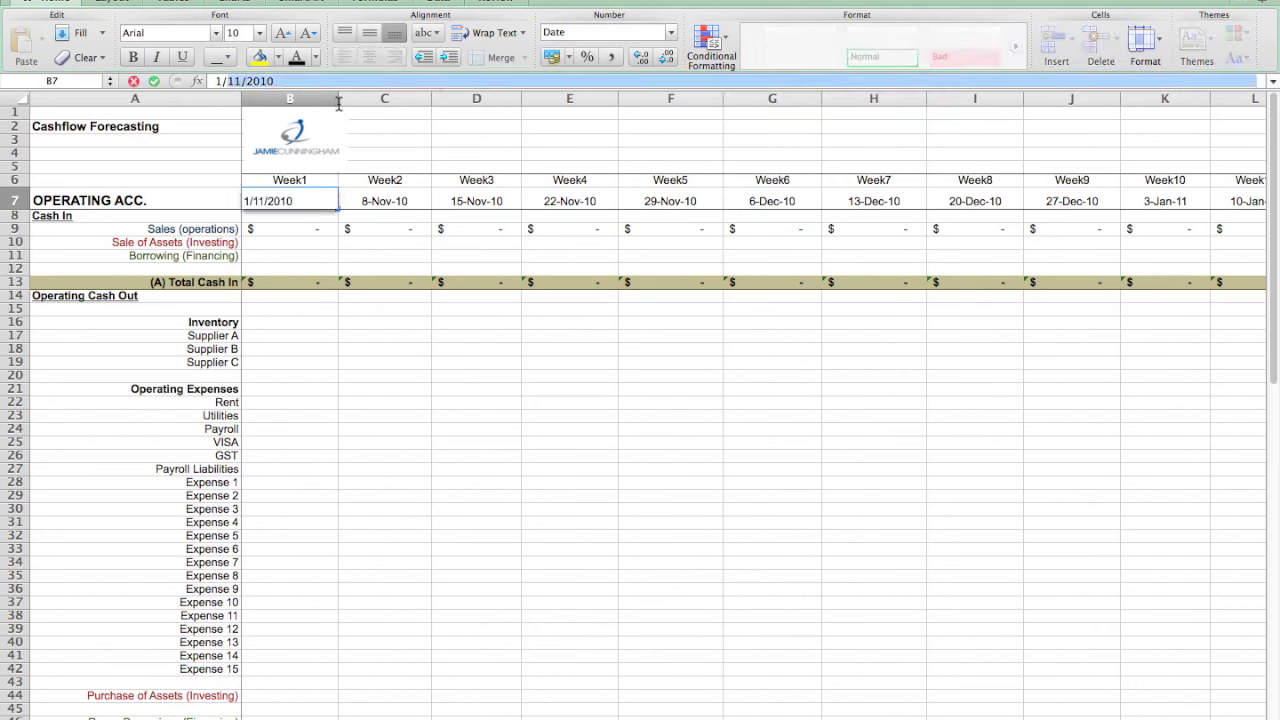
pyautogui.press('Delete')
pyautogui.press('Delete')
pyautogui.press('Delete')
pyautogui.press('Delete')
pyautogui.press('Delete')
pyautogui.press('Delete')
pyautogui.write('/2014')
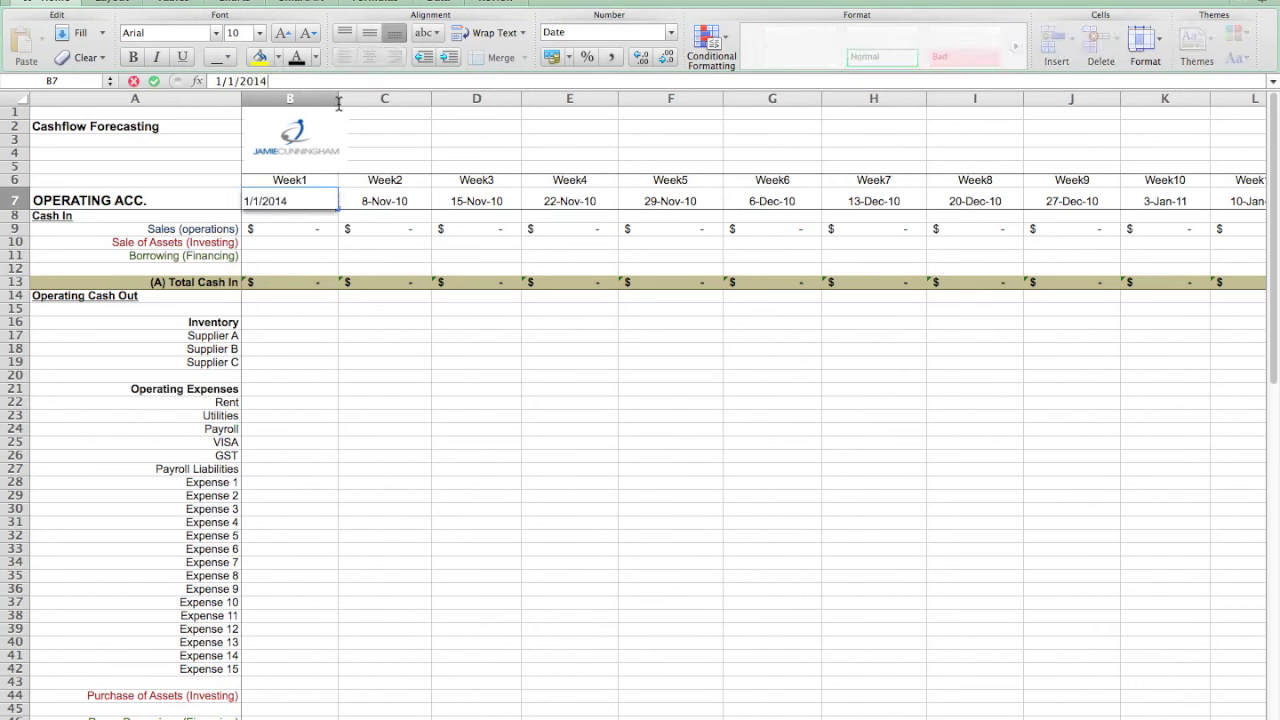
pyautogui.press('Tab')
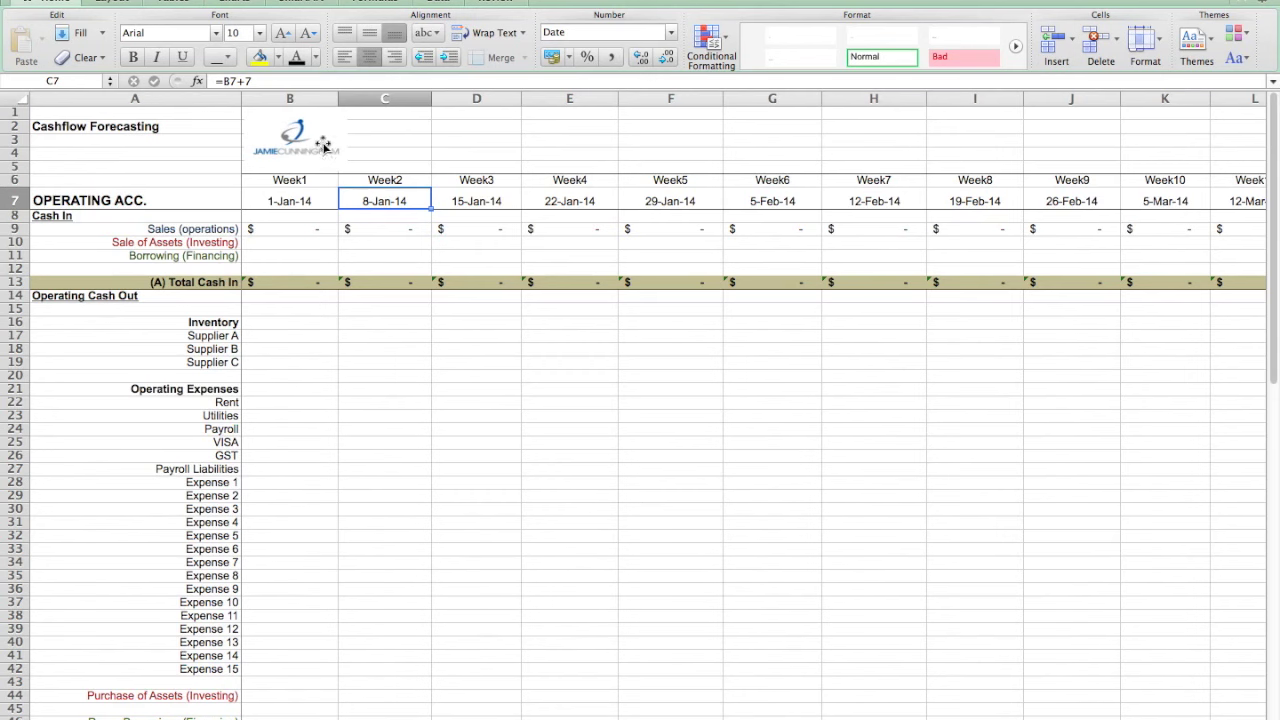
# - Check the linked week dates on the customer sales sheet and return to the Cash Flow sheet
pyautogui.click(310, 200)
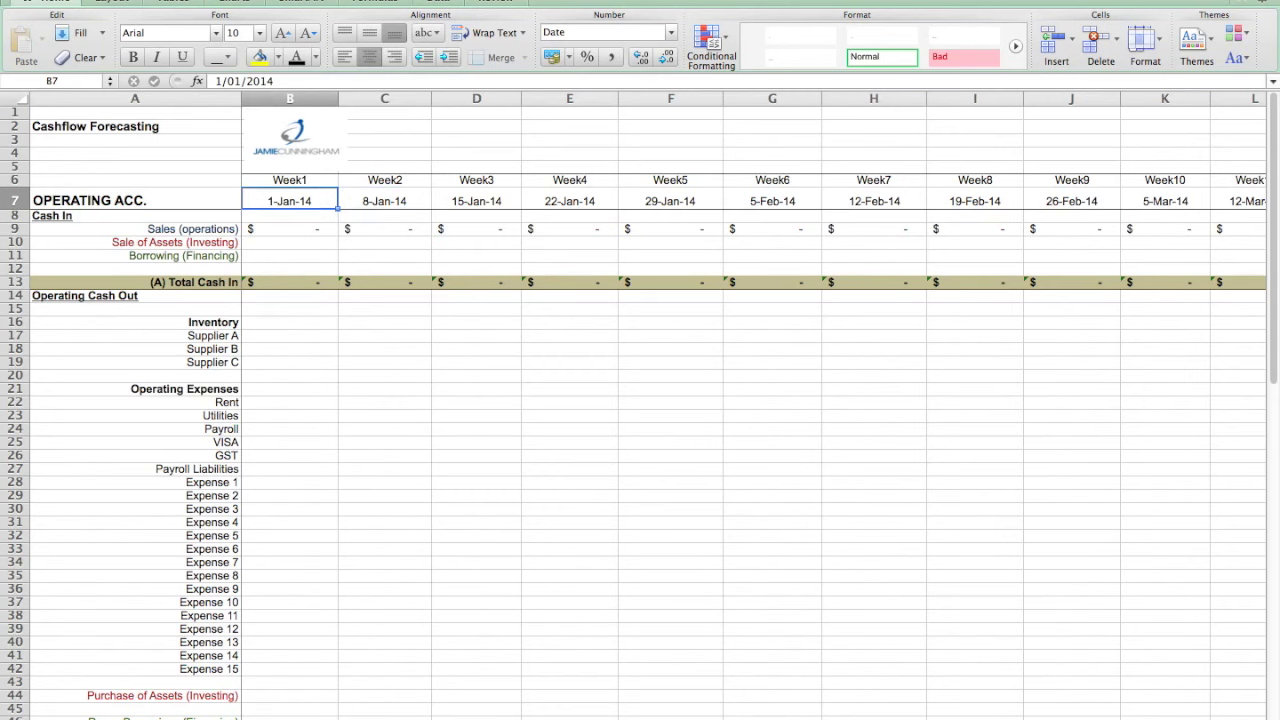
pyautogui.hotkey('ctrl', 'pagedown')
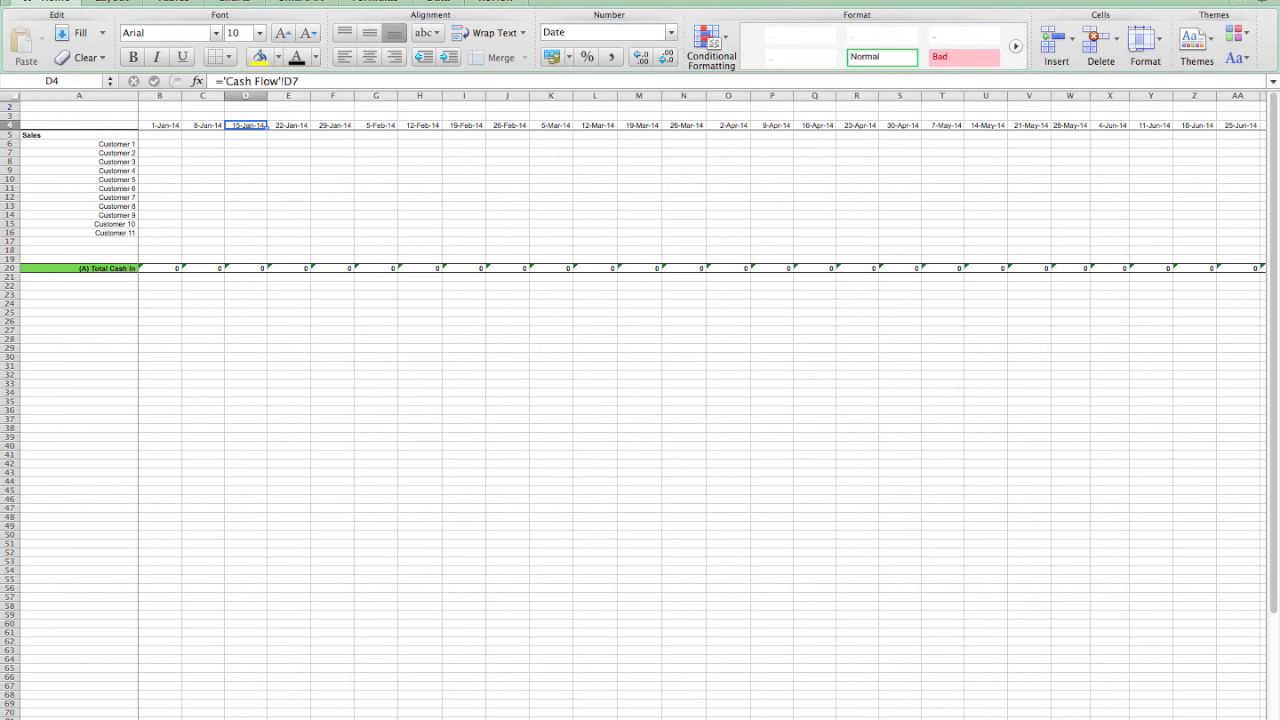
pyautogui.hotkey('ctrl', 'pageup')
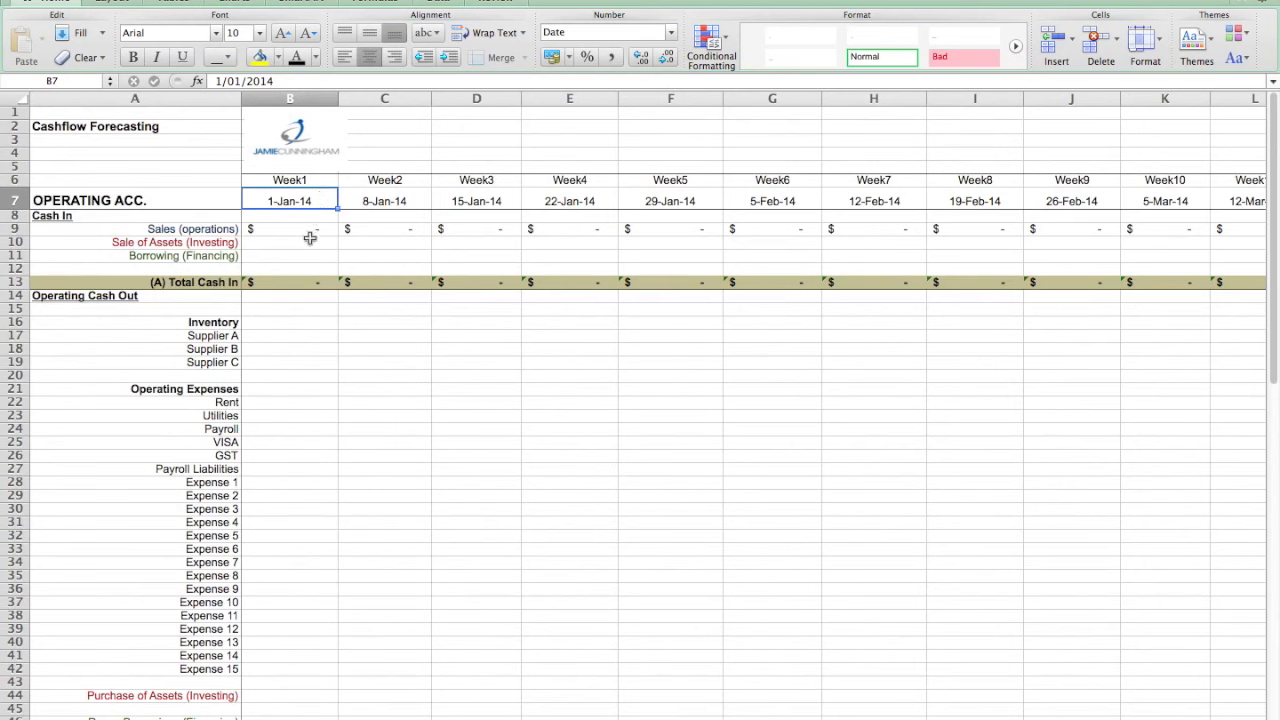
# - Examine the Sale of Assets (Investing) and Borrowing (Financing) rows under Cash In for Week1 and Week2
pyautogui.click(314, 310)
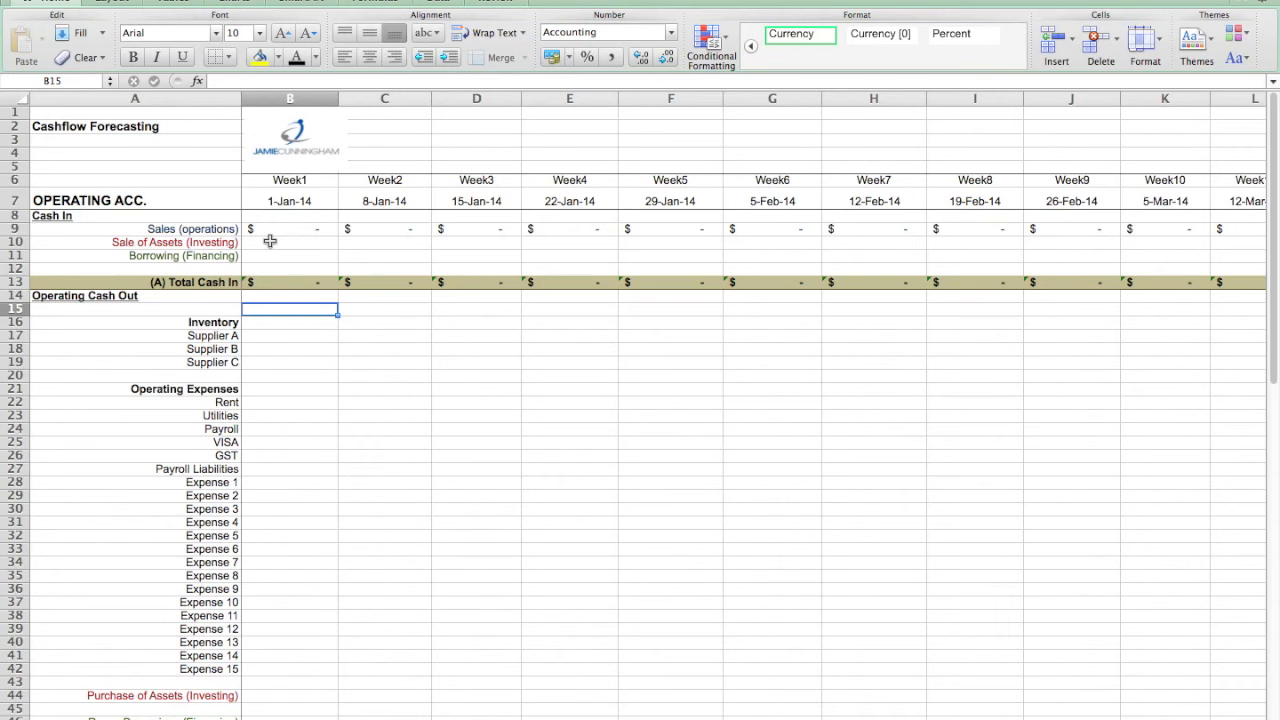
pyautogui.click(265, 245)
pyautogui.moveTo(224, 247); pyautogui.dragTo(274, 251)
pyautogui.click(275, 250)
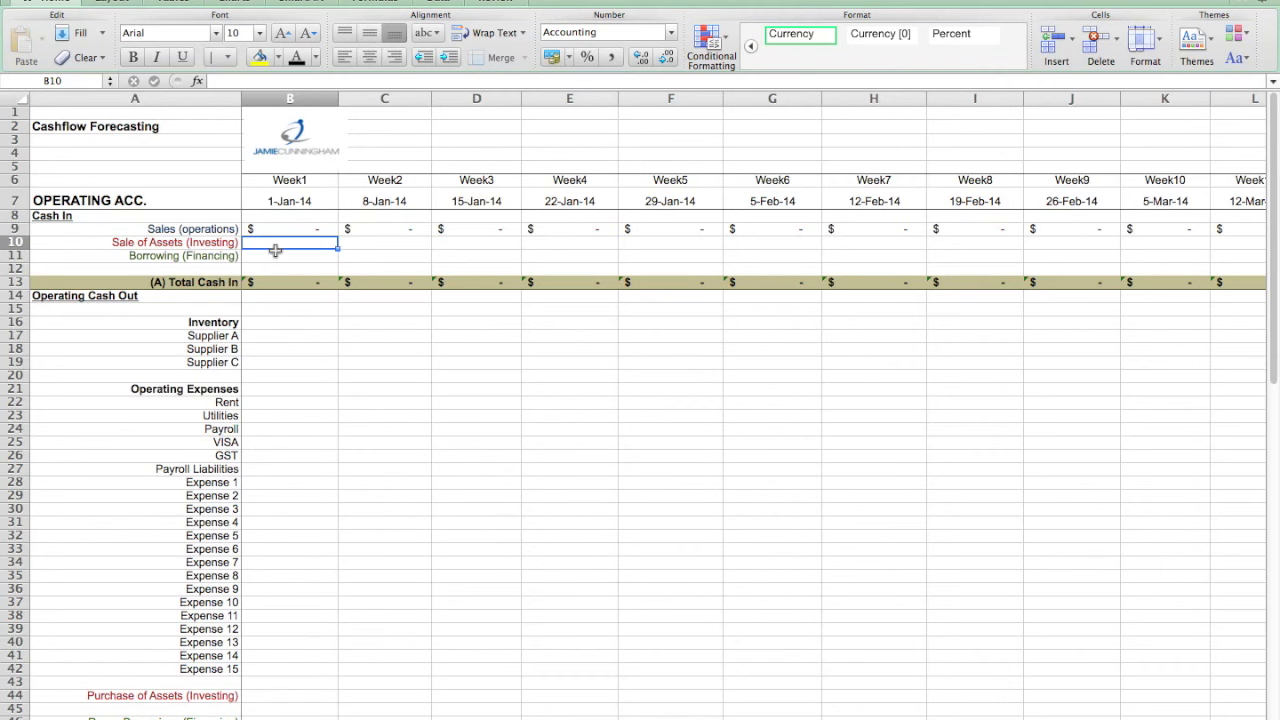
pyautogui.click(275, 260)
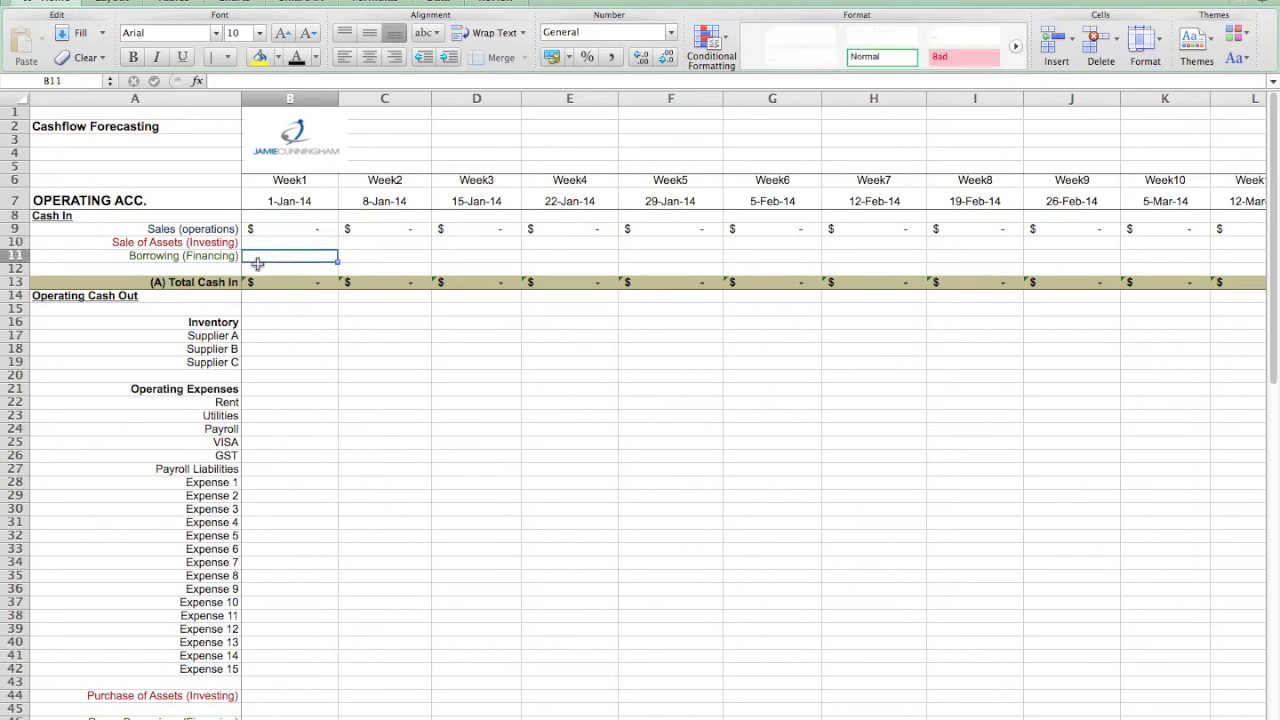
pyautogui.keyDown('shift'); pyautogui.click(230, 258); pyautogui.keyUp('shift')
pyautogui.click(289, 259)
pyautogui.click(358, 263)
pyautogui.click(333, 262)
pyautogui.click(357, 264)
pyautogui.click(335, 263)
pyautogui.click(392, 246)
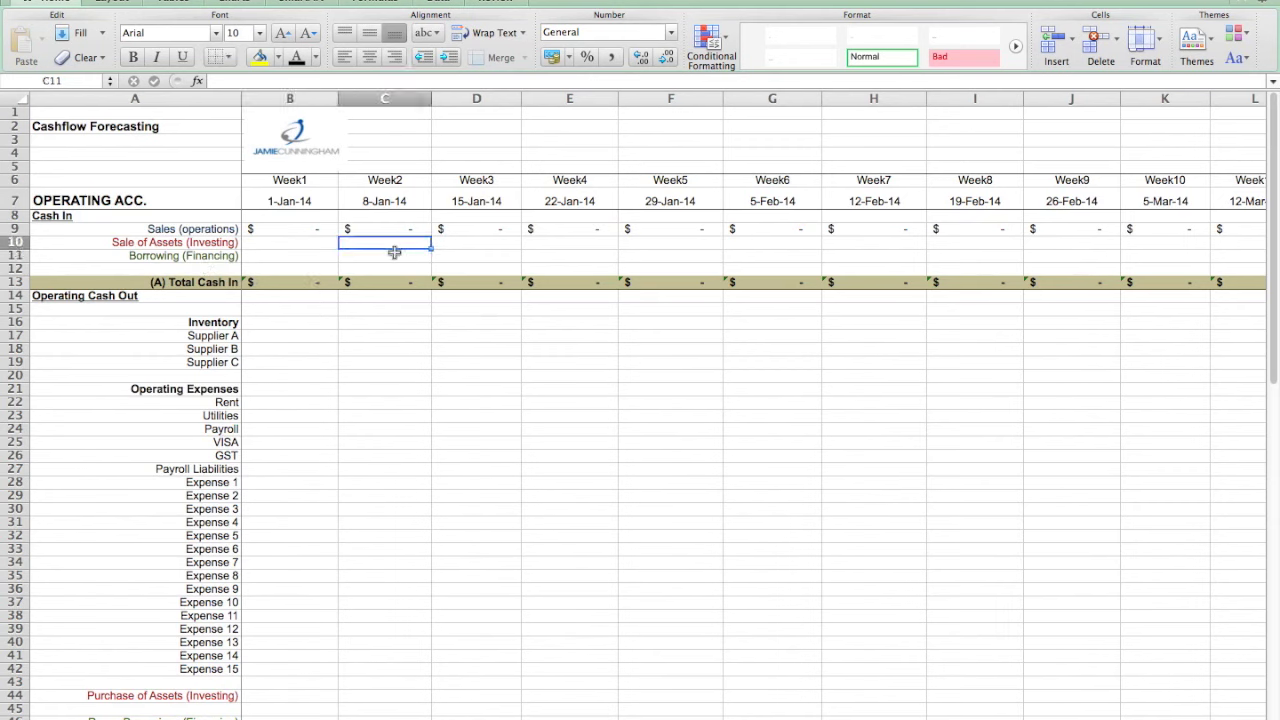
pyautogui.click(387, 260)
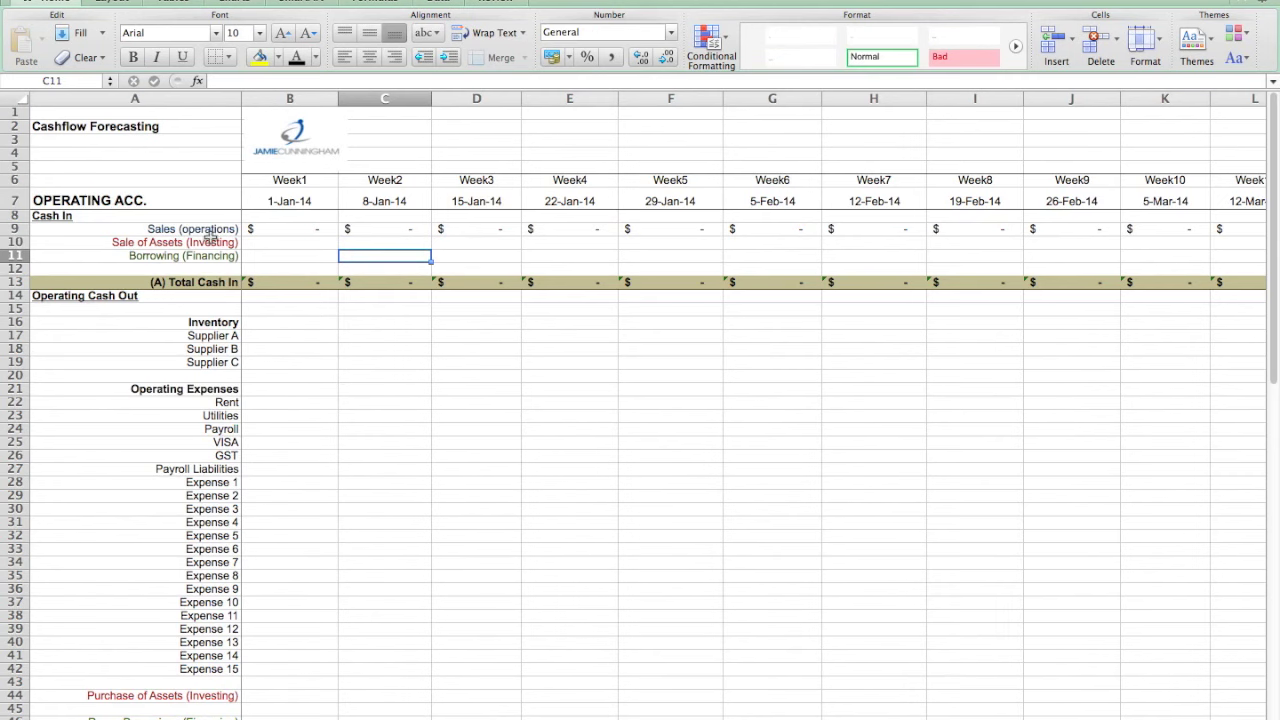
pyautogui.click(274, 244)
pyautogui.click(281, 261)
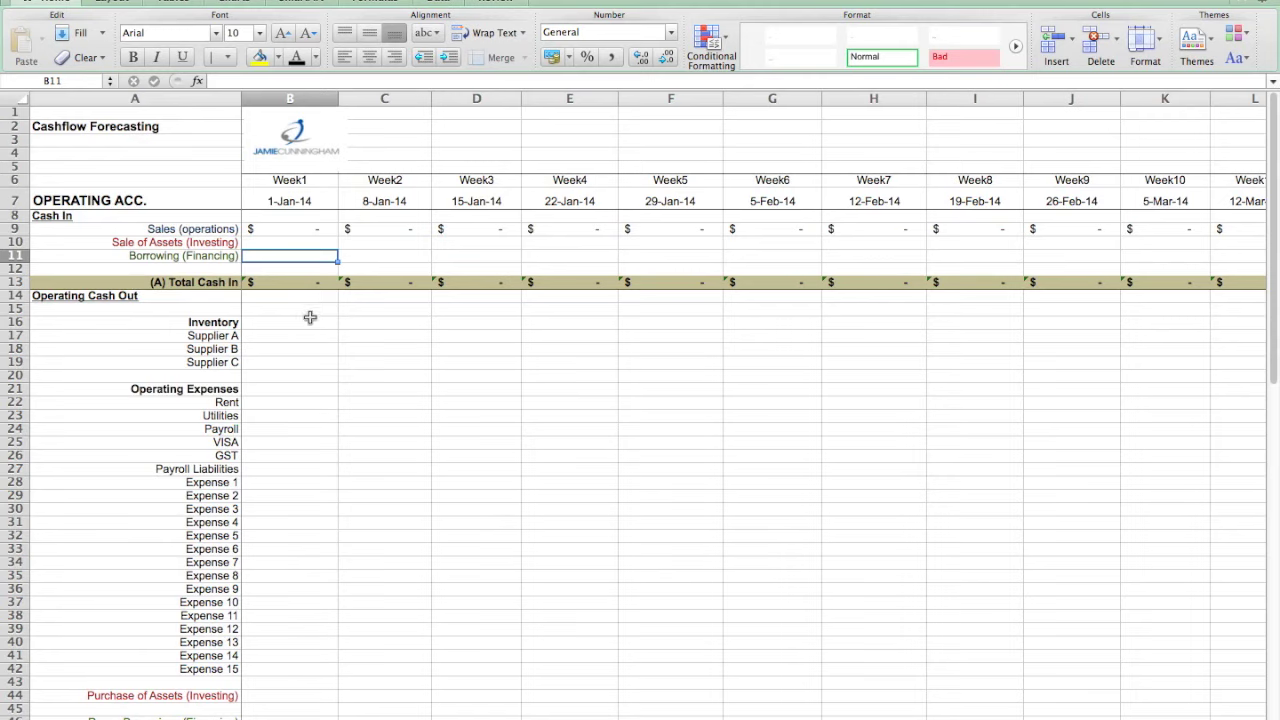
# - Insert four blank rows below Supplier C in the Inventory section
pyautogui.scroll(-3, 309, 320)
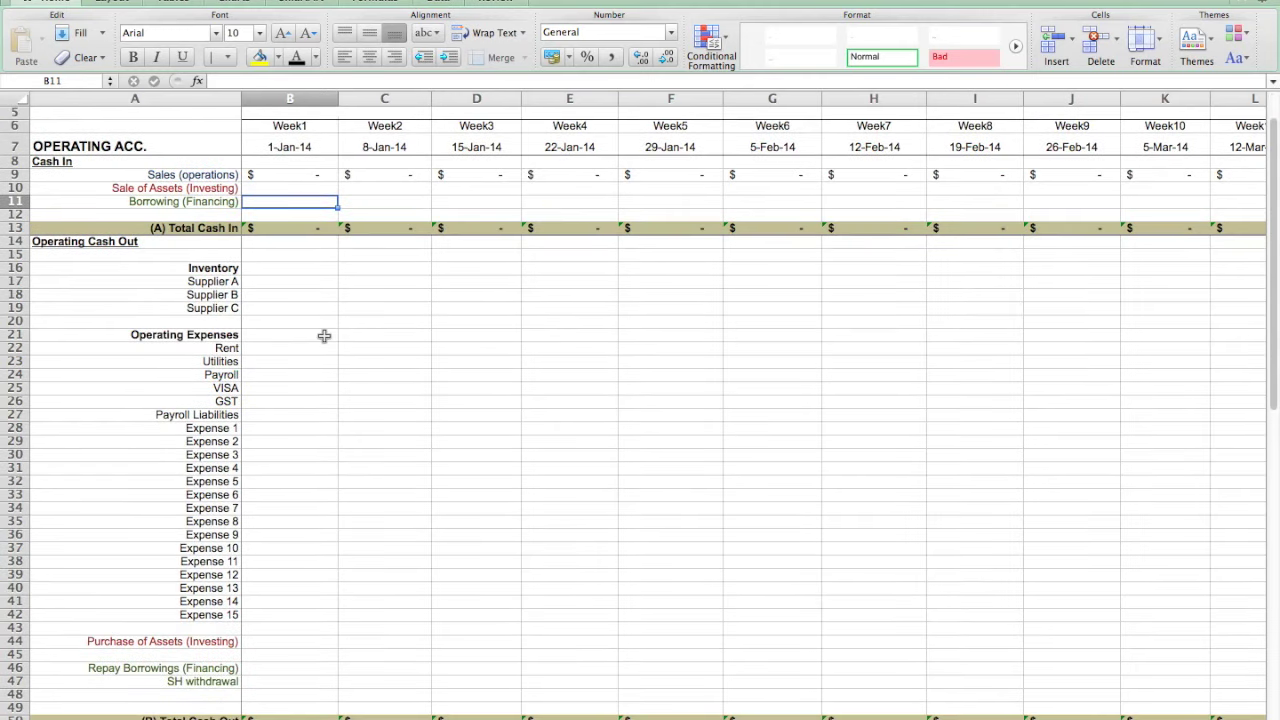
pyautogui.scroll(-2, 320, 335)
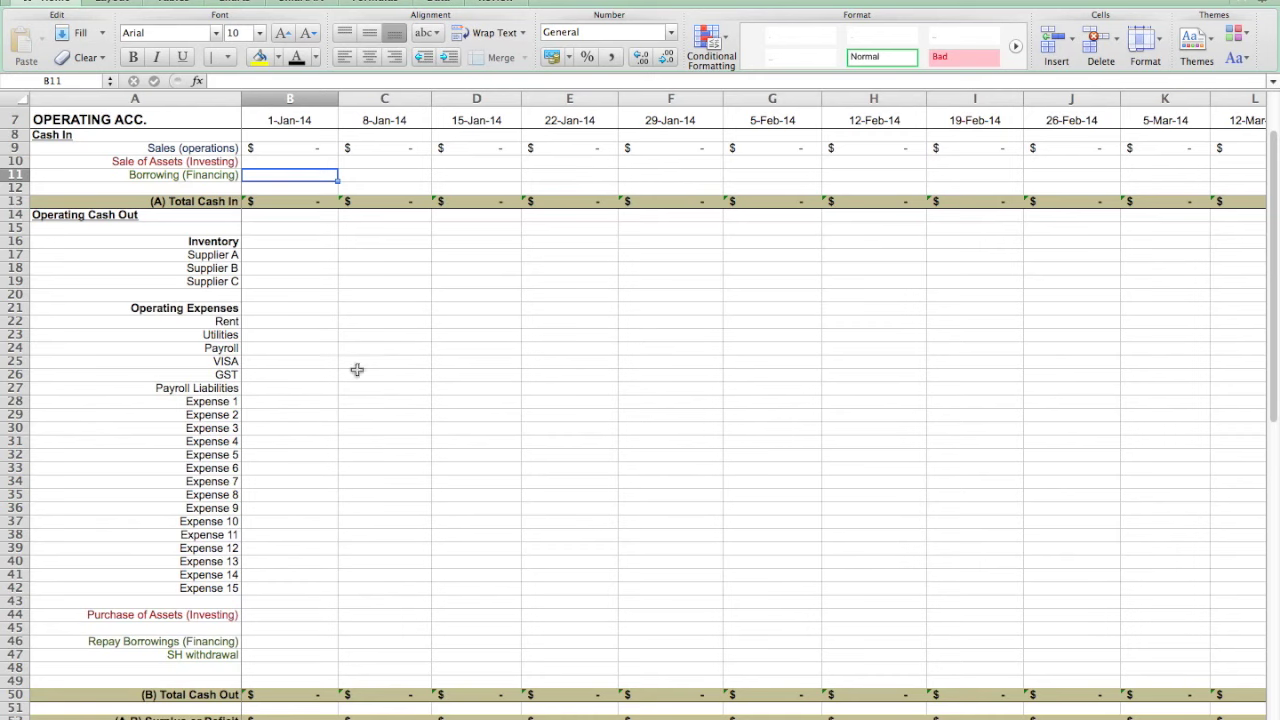
pyautogui.rightClick(14, 294)
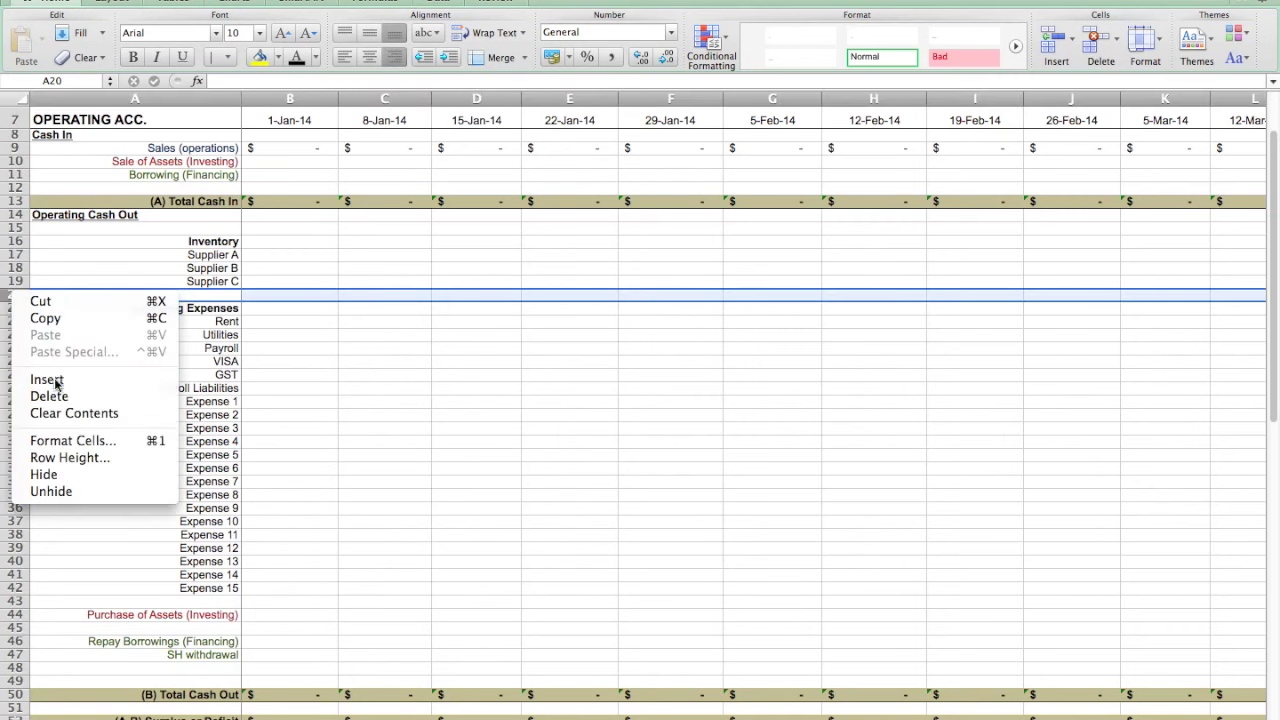
pyautogui.click(47, 379)
pyautogui.rightClick(12, 294)
pyautogui.click(47, 381)
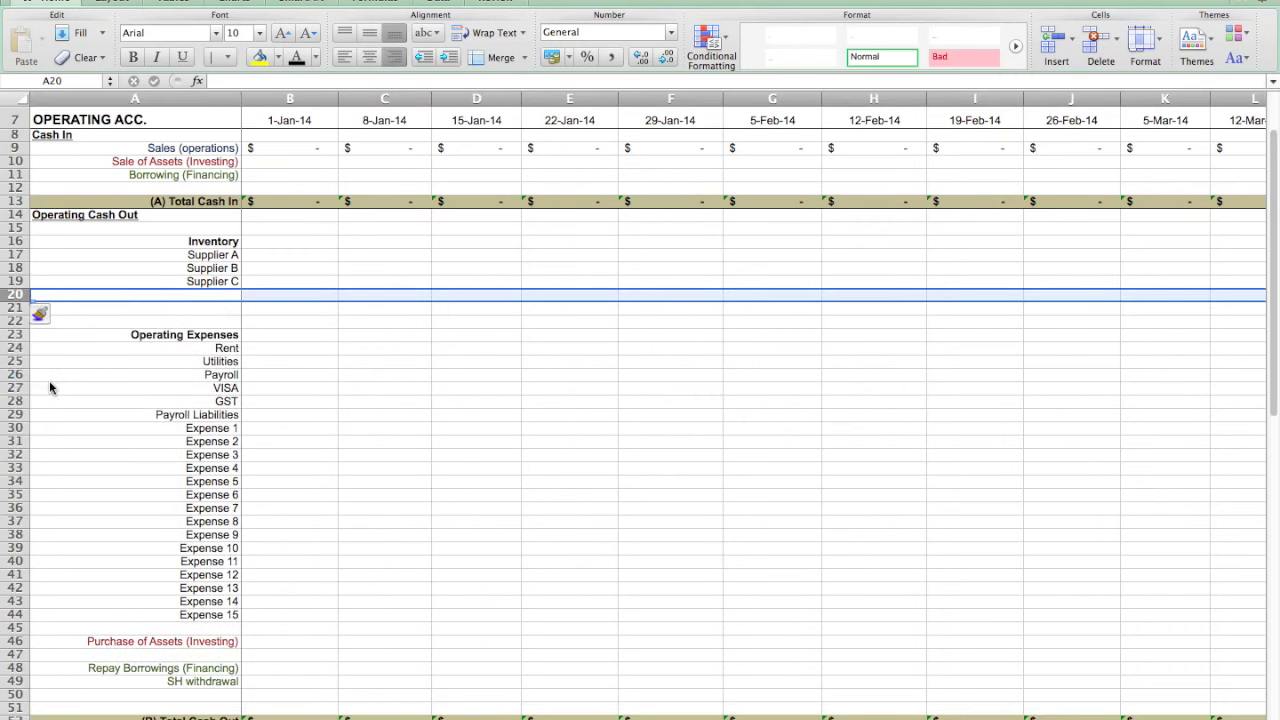
pyautogui.press('super+y')
pyautogui.press('super+y')
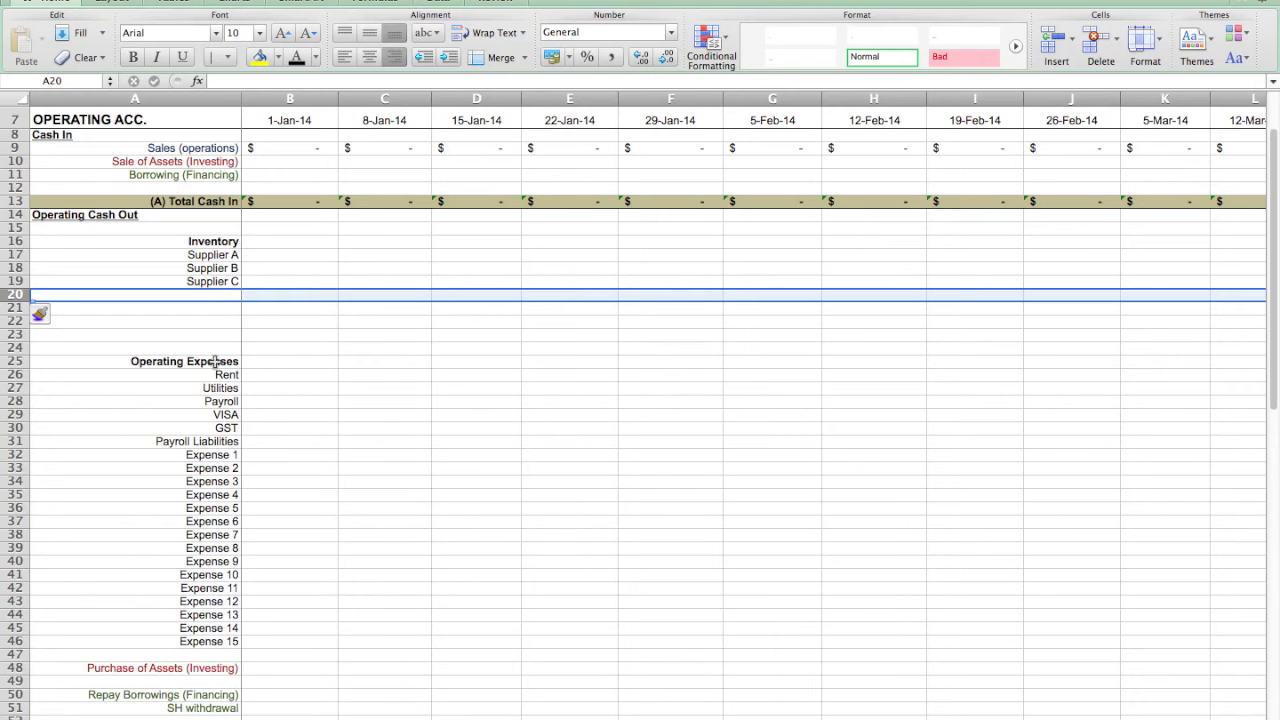
# - Fill the Supplier C label down through A23, and clear the copied labels from A20 to A23
pyautogui.click(236, 283)
pyautogui.moveTo(241, 288); pyautogui.dragTo(247, 343)
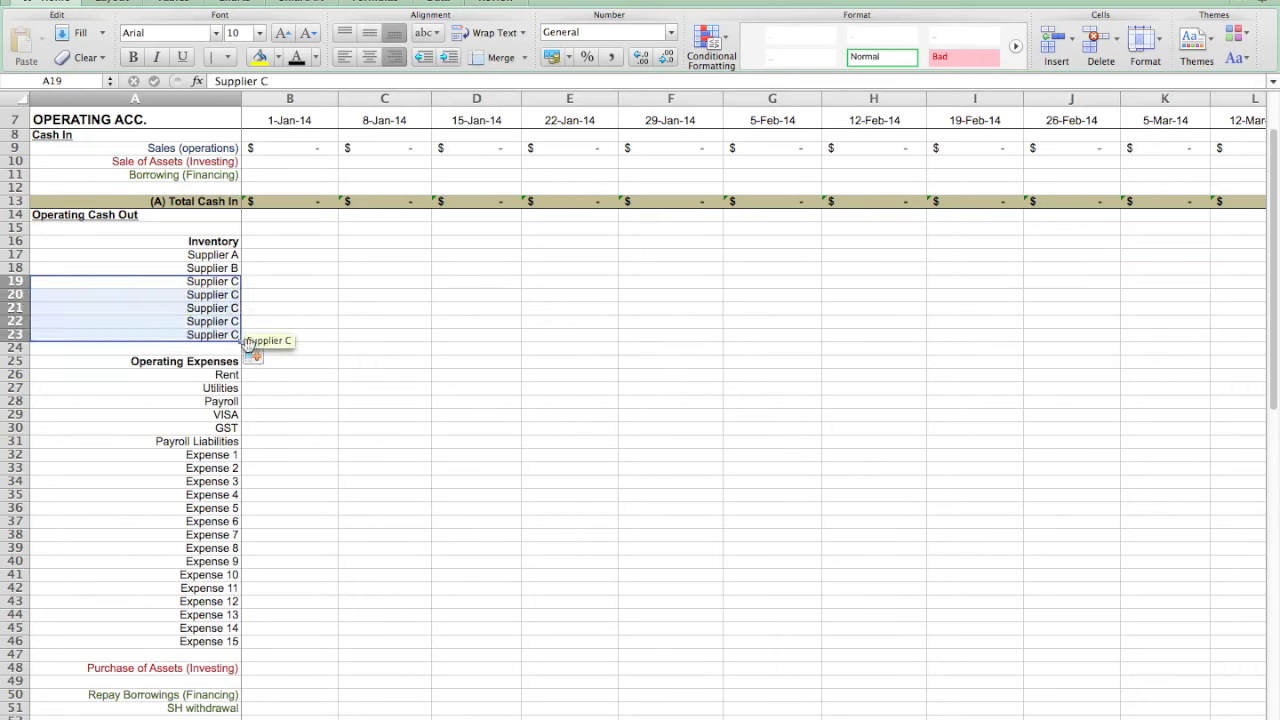
pyautogui.click(228, 298)
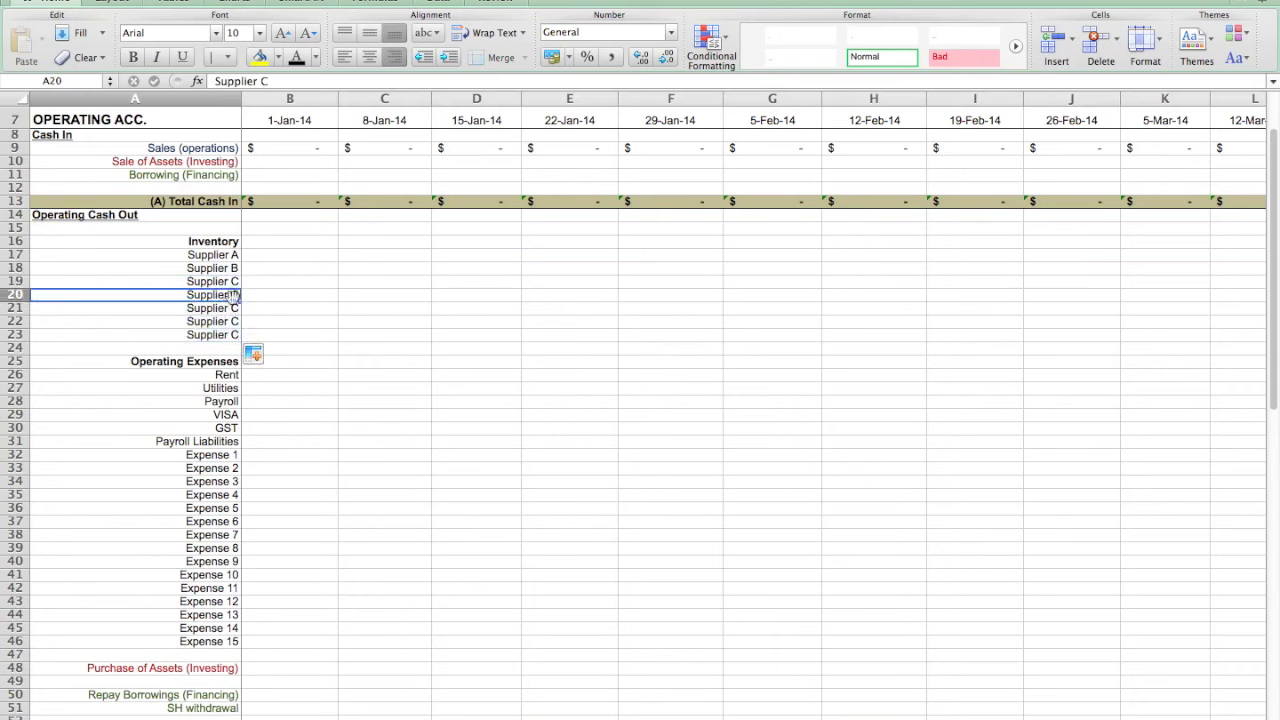
pyautogui.press('BackSpace')
pyautogui.press('Return')
pyautogui.press('BackSpace')
pyautogui.press('Return')
pyautogui.press('BackSpace')
pyautogui.press('Return')
pyautogui.press('BackSpace')
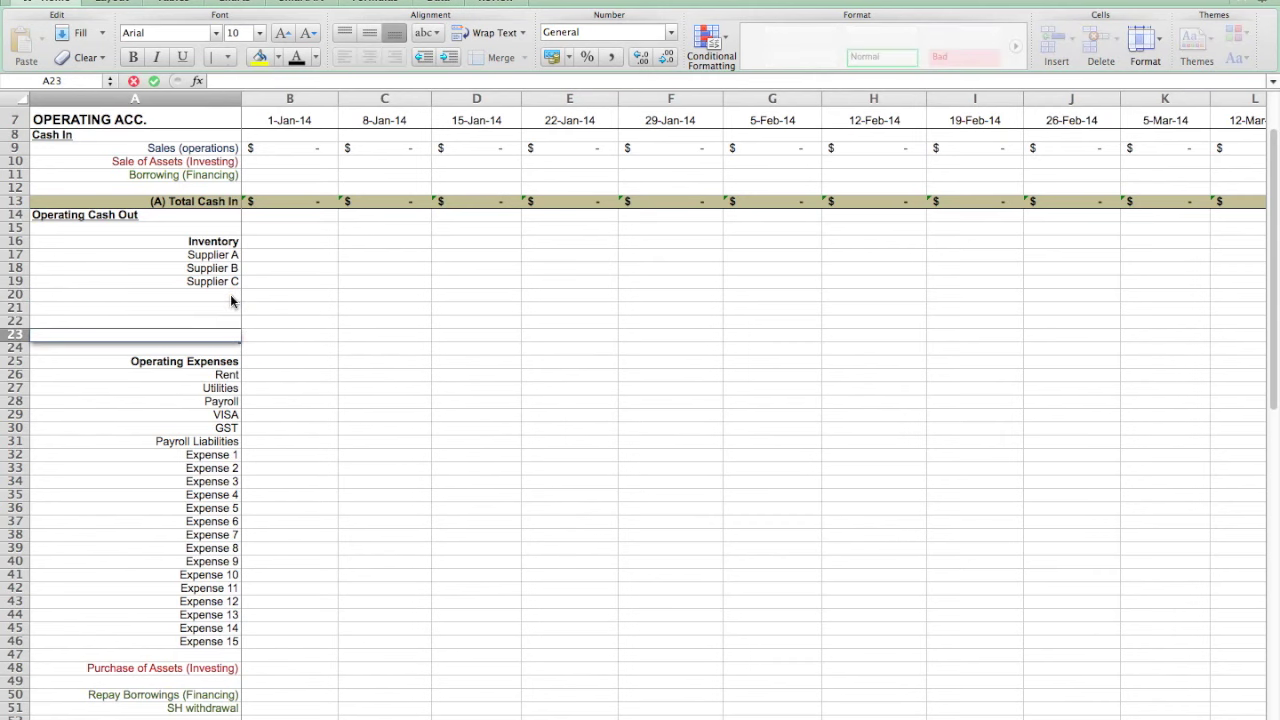
pyautogui.press('Up')
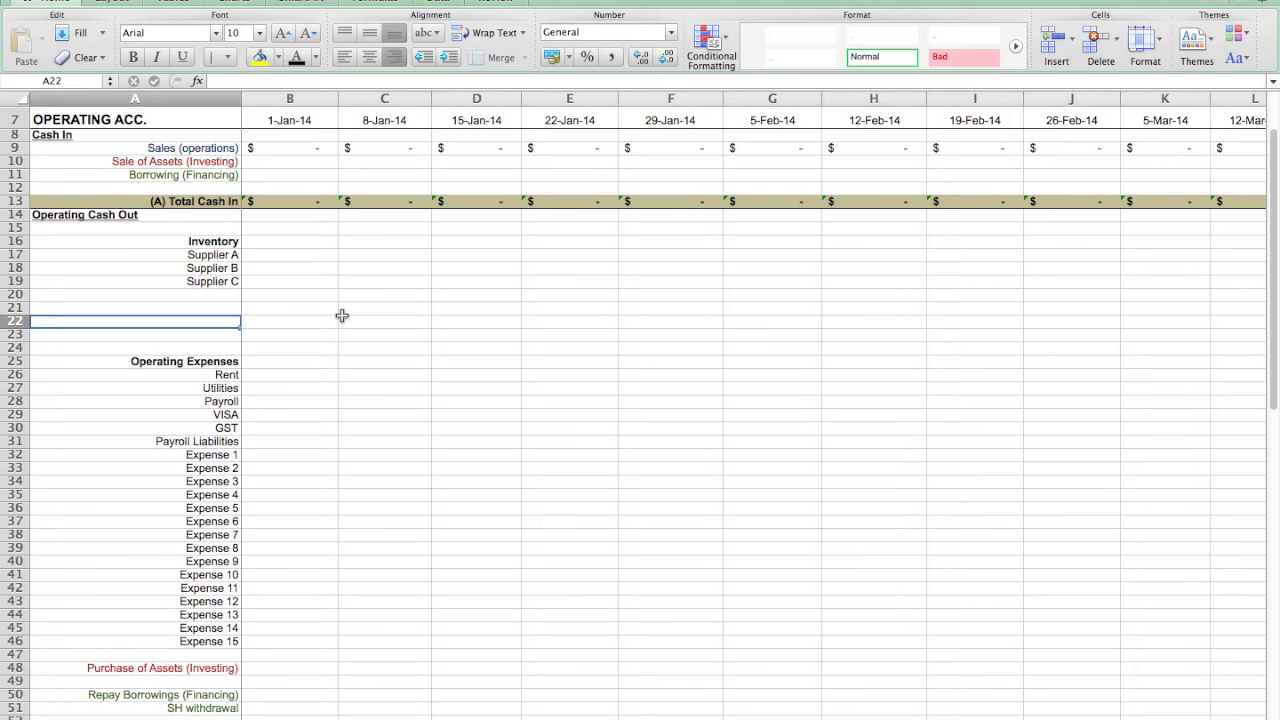
# - Replace the Expense 1 label in the Operating Expenses list with Phone
pyautogui.scroll(-2, 341, 316)
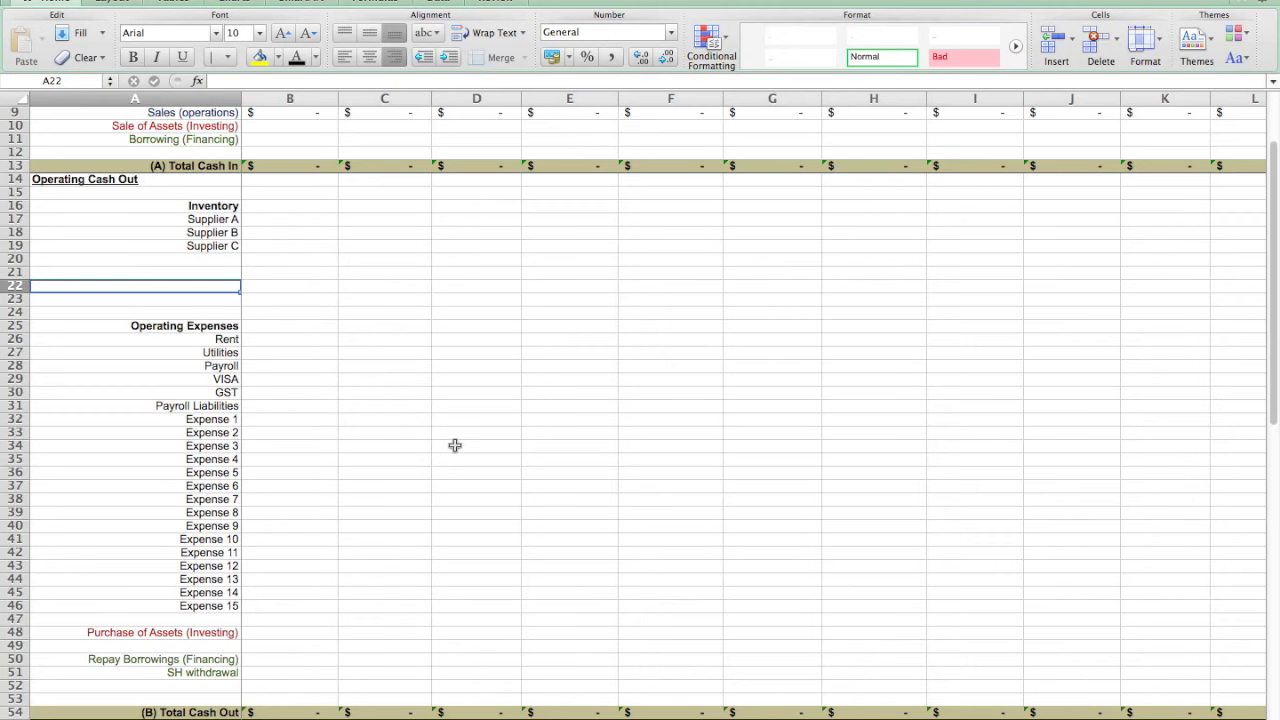
pyautogui.click(237, 381)
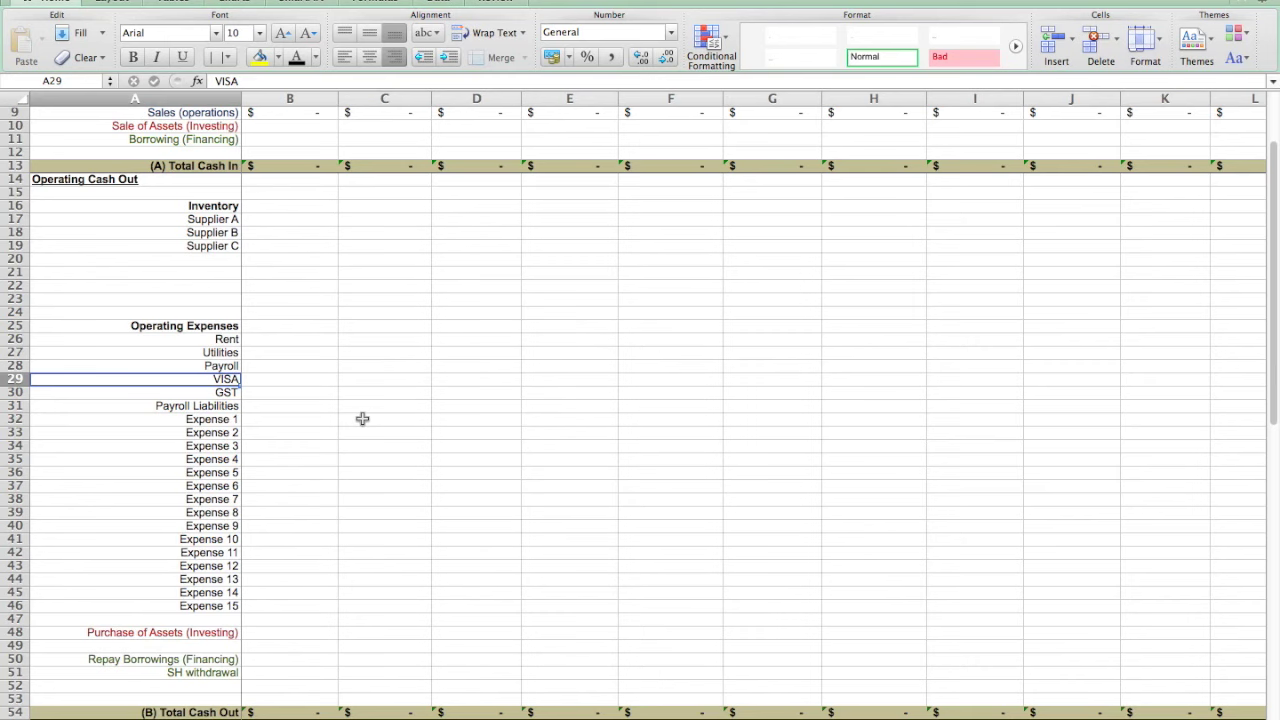
pyautogui.click(230, 422)
pyautogui.moveTo(229, 433); pyautogui.dragTo(229, 447)
pyautogui.click(230, 422)
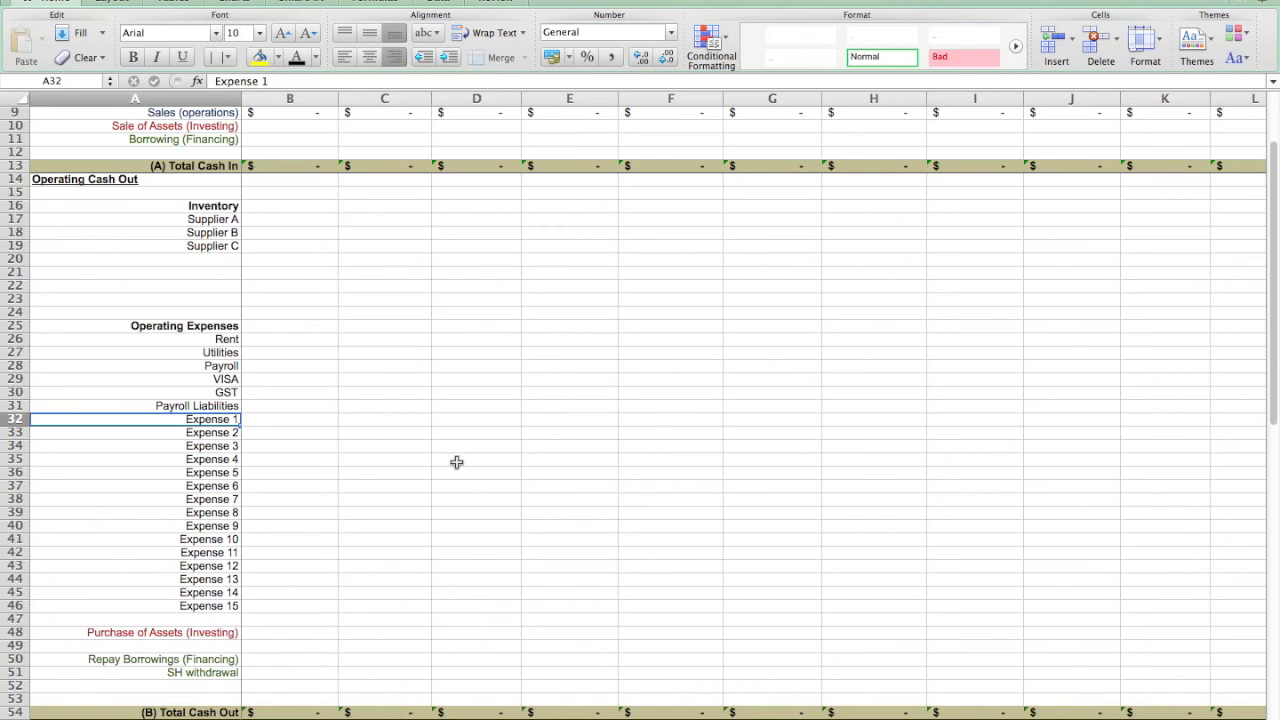
pyautogui.write('Phone')
pyautogui.press('Return')
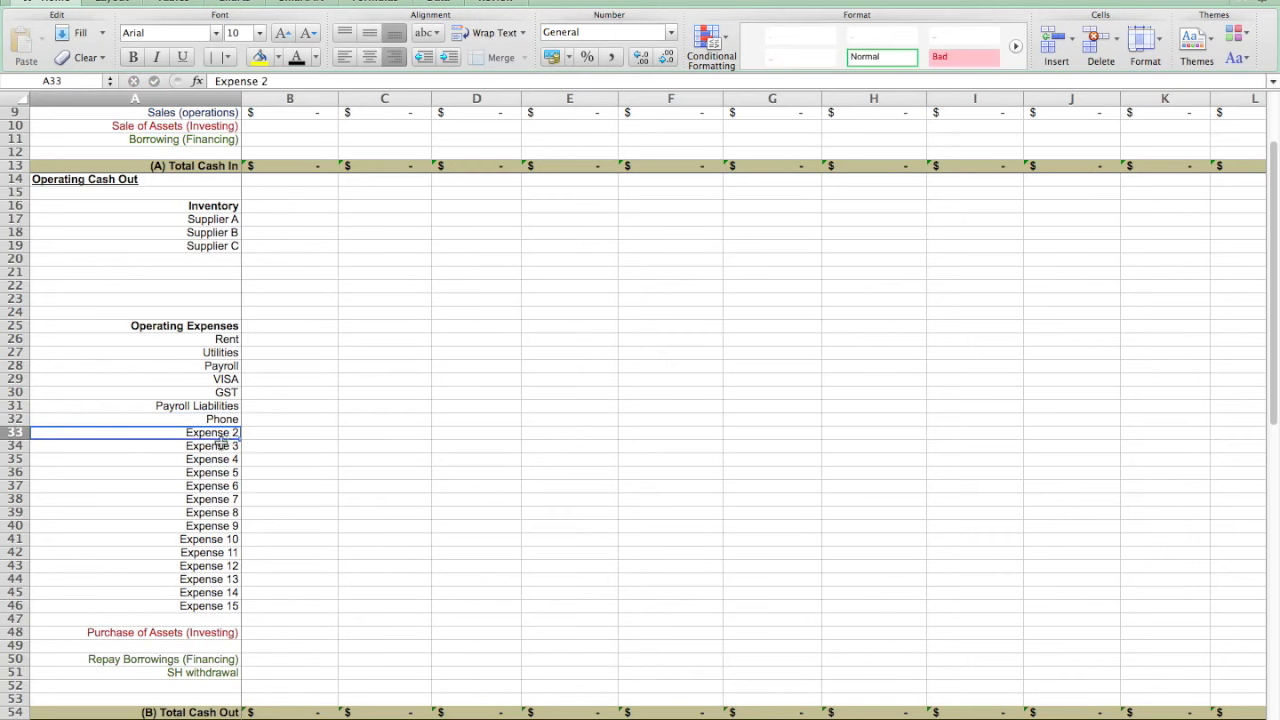
# - Review the VISA and Payroll labels under Operating Expenses and the Repay Borrowings and SH withdrawal rows
pyautogui.click(234, 385)
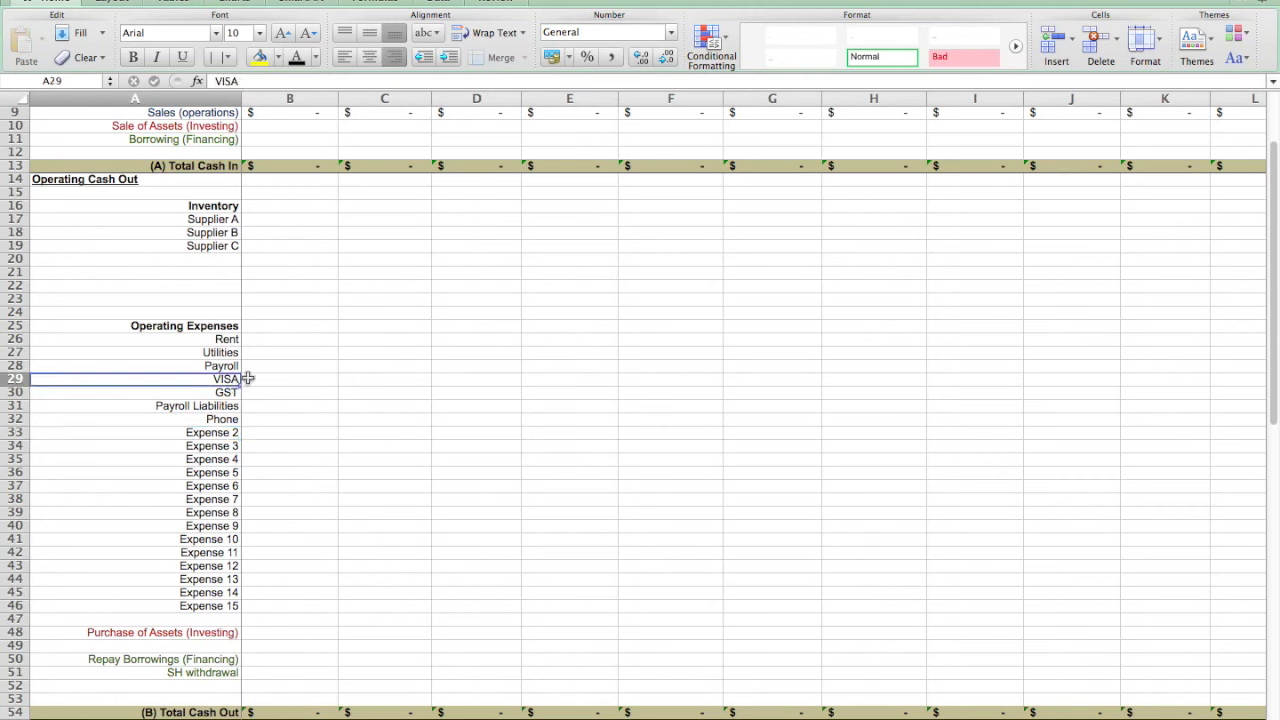
pyautogui.click(220, 366)
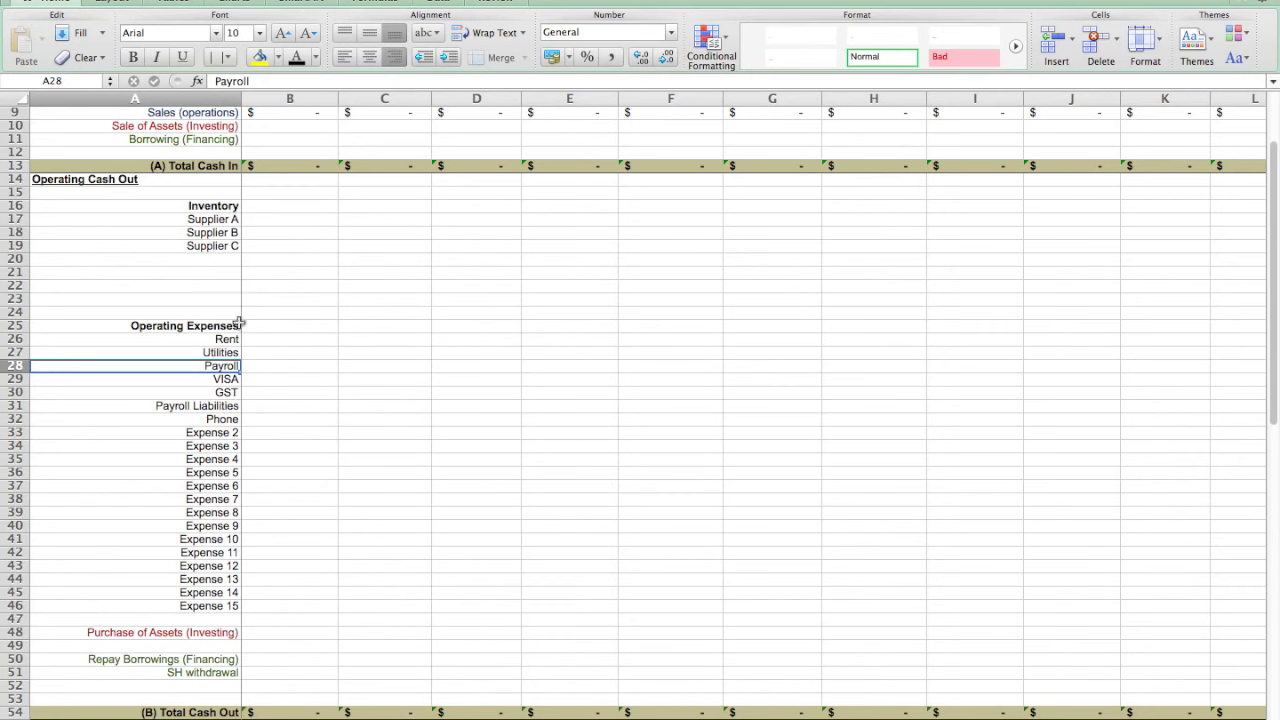
pyautogui.click(221, 380)
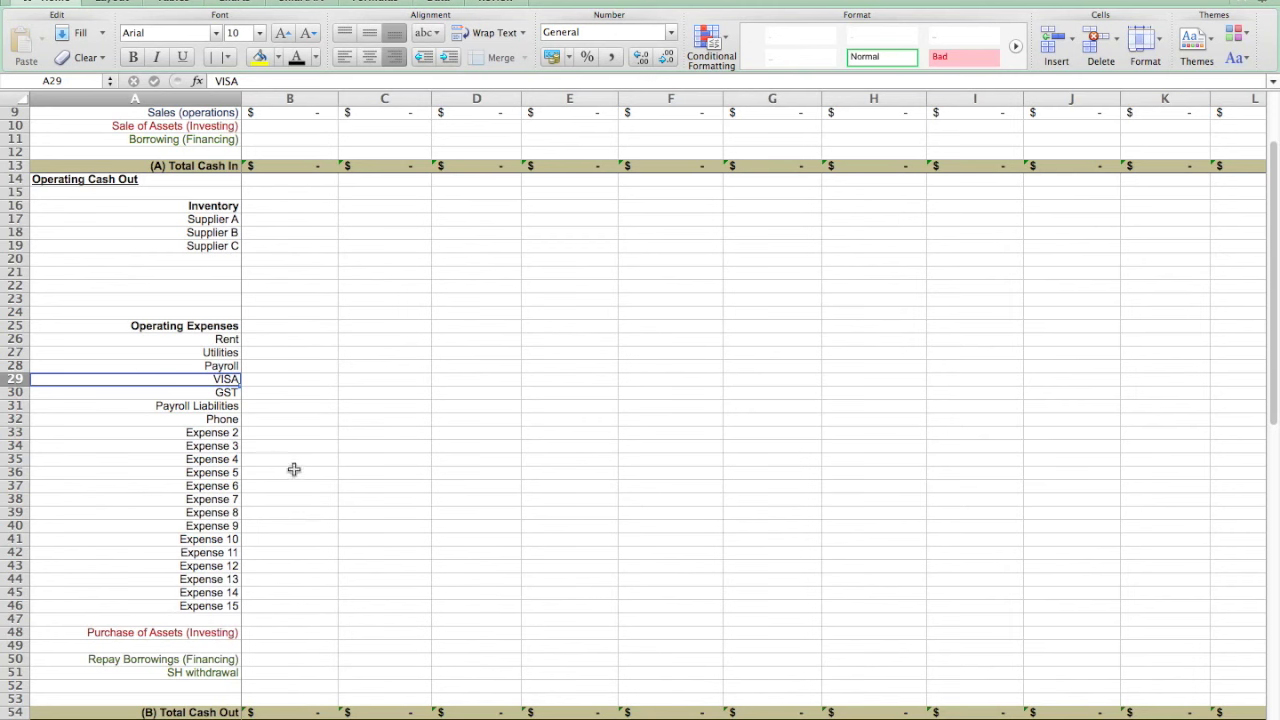
pyautogui.scroll(-5, 227, 355)
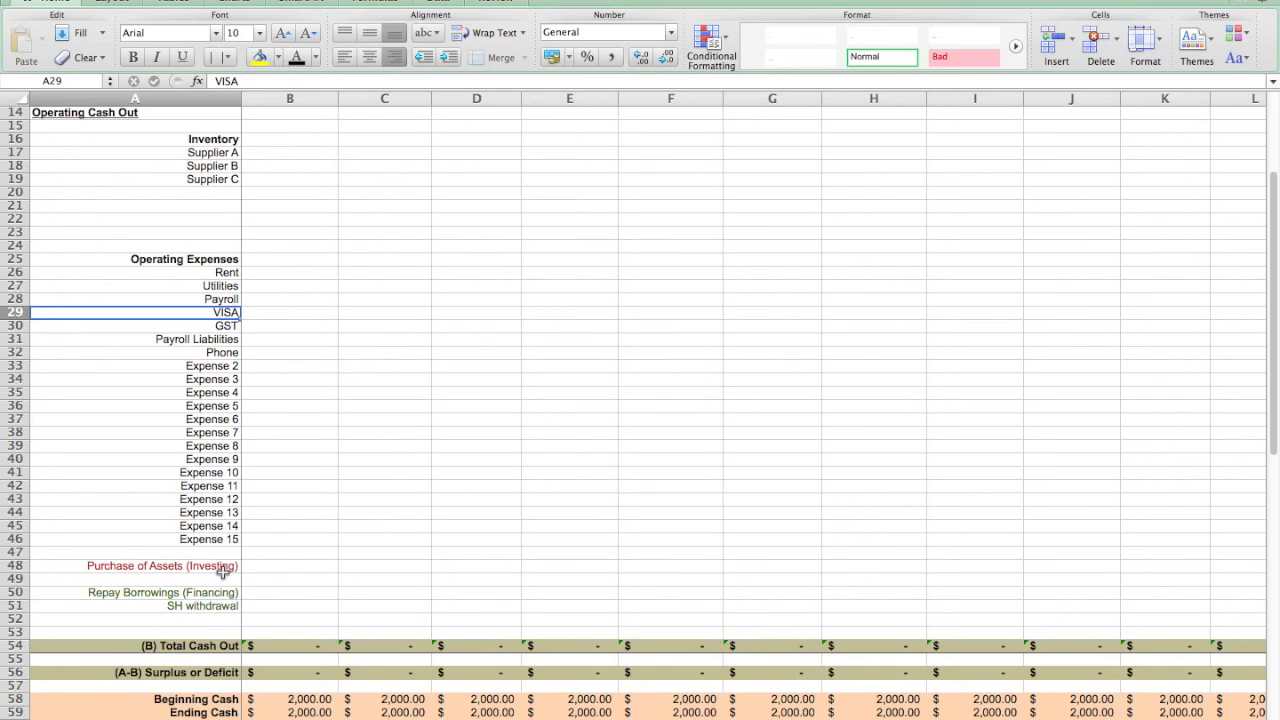
pyautogui.click(220, 608)
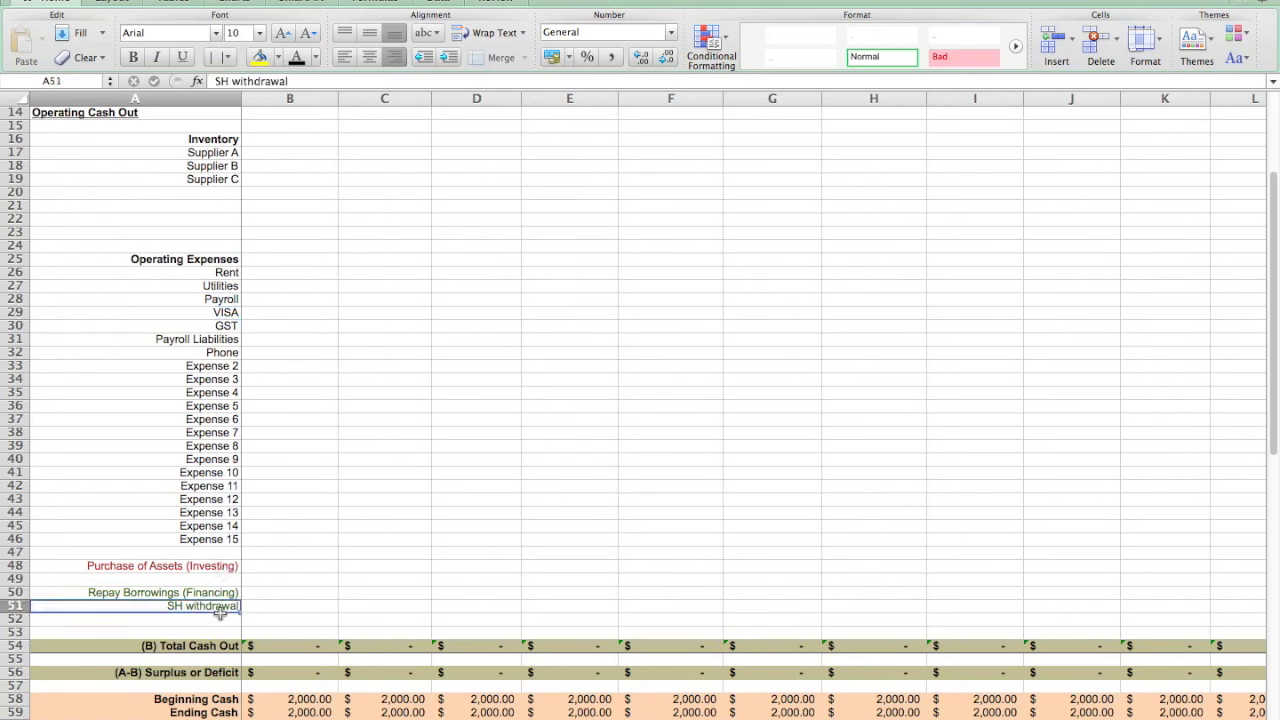
pyautogui.click(284, 597)
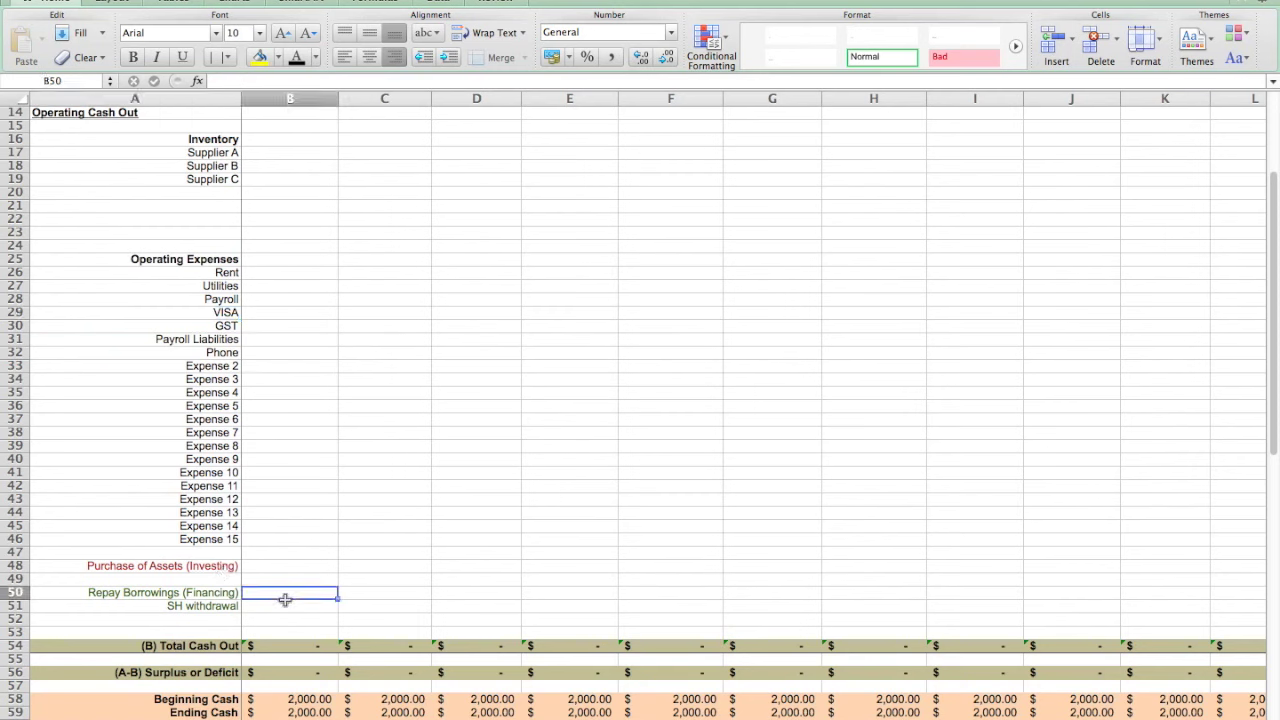
# - Look over the SH withdrawal row and the supplier and expense categories under Operating Cash Out
pyautogui.click(283, 623)
pyautogui.click(284, 605)
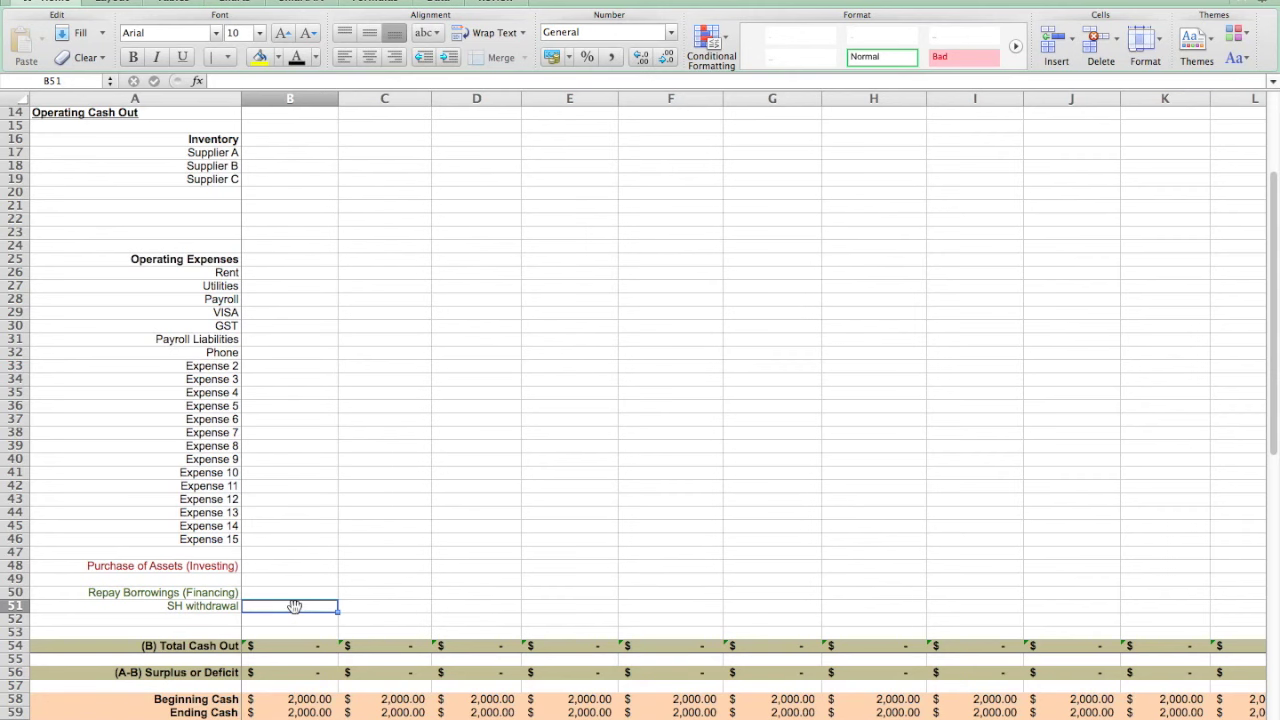
pyautogui.scroll(3, 260, 400)
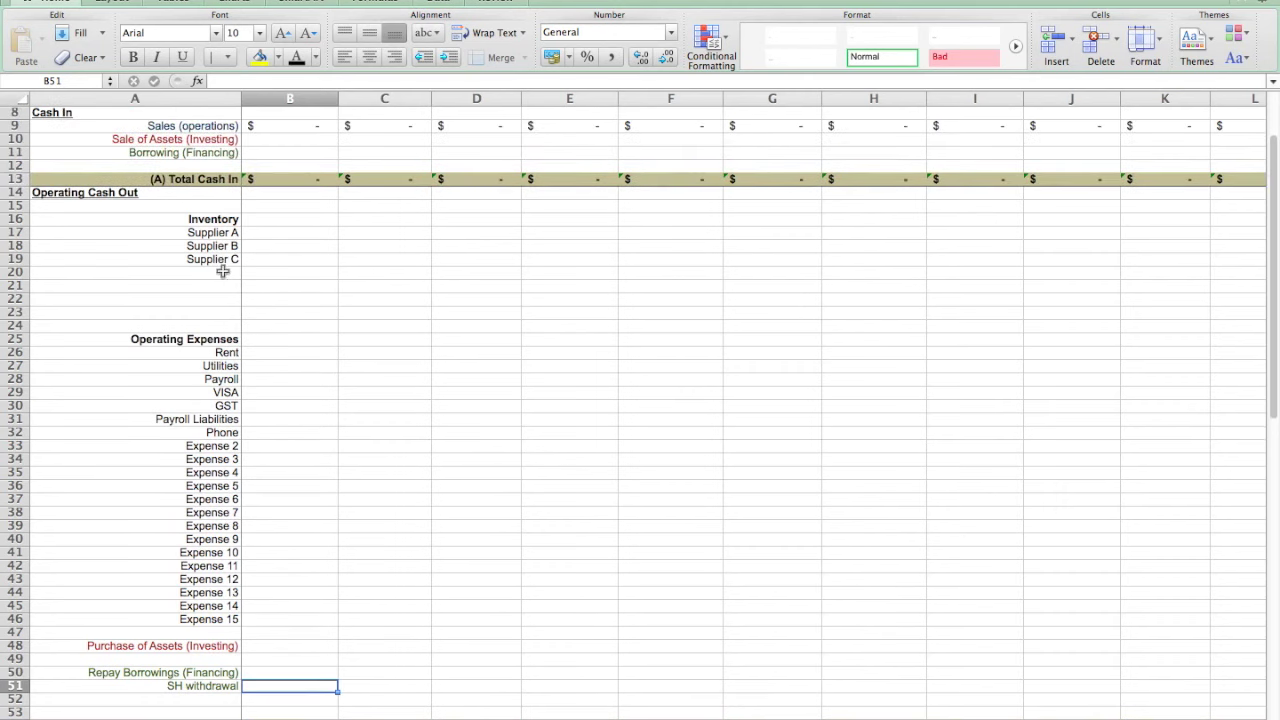
pyautogui.scroll(-3, 174, 600)
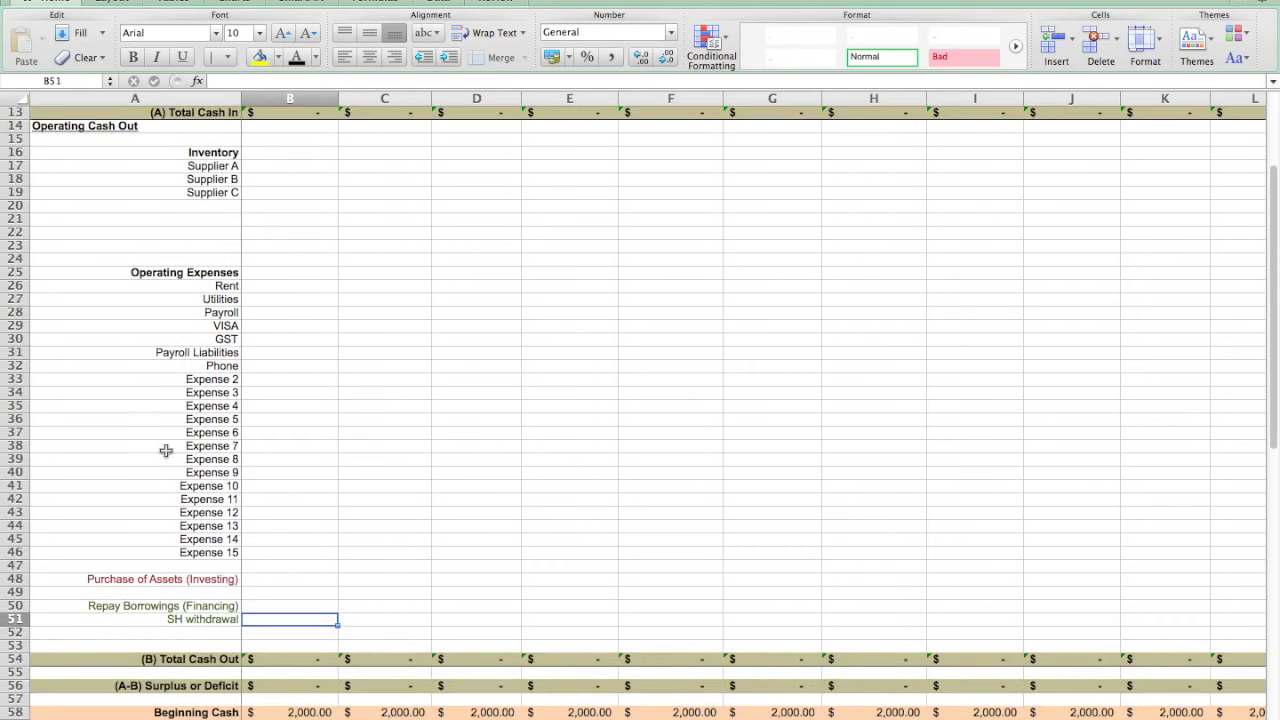
pyautogui.scroll(3, 186, 300)
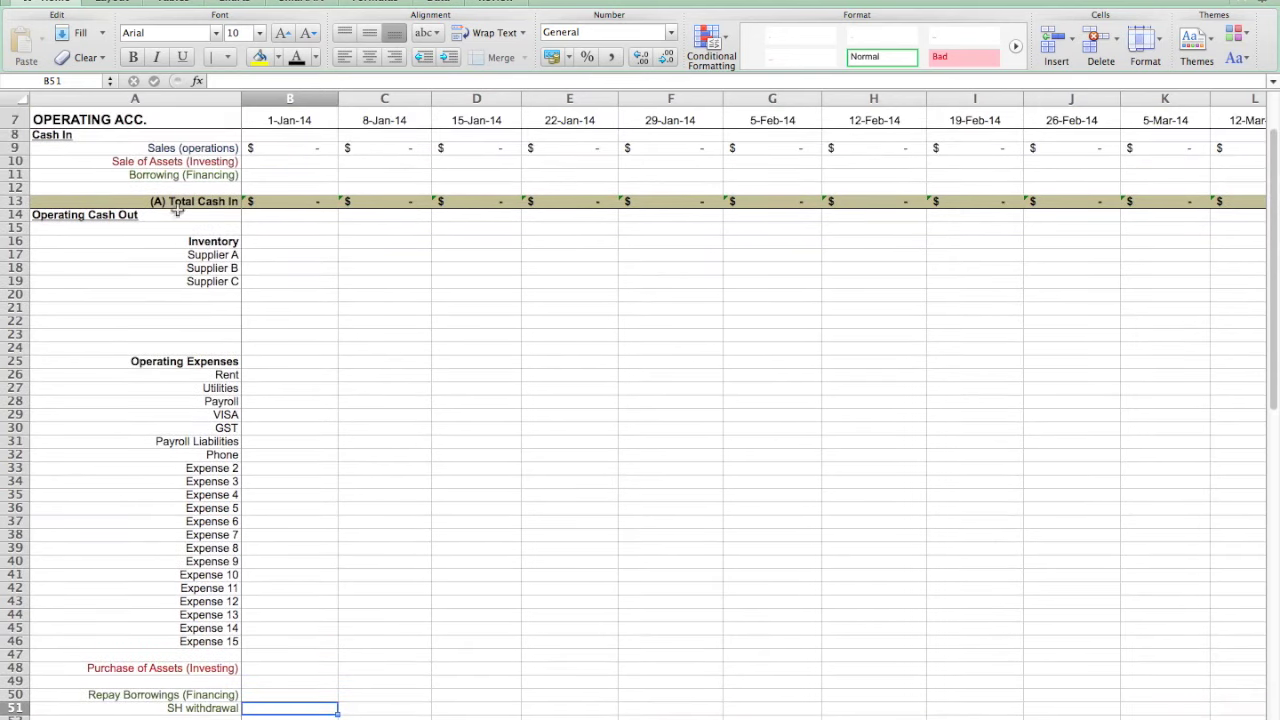
# - Examine the Sales (operations) formulas for the first three weeks and the Sales sheet they draw from
pyautogui.click(195, 150)
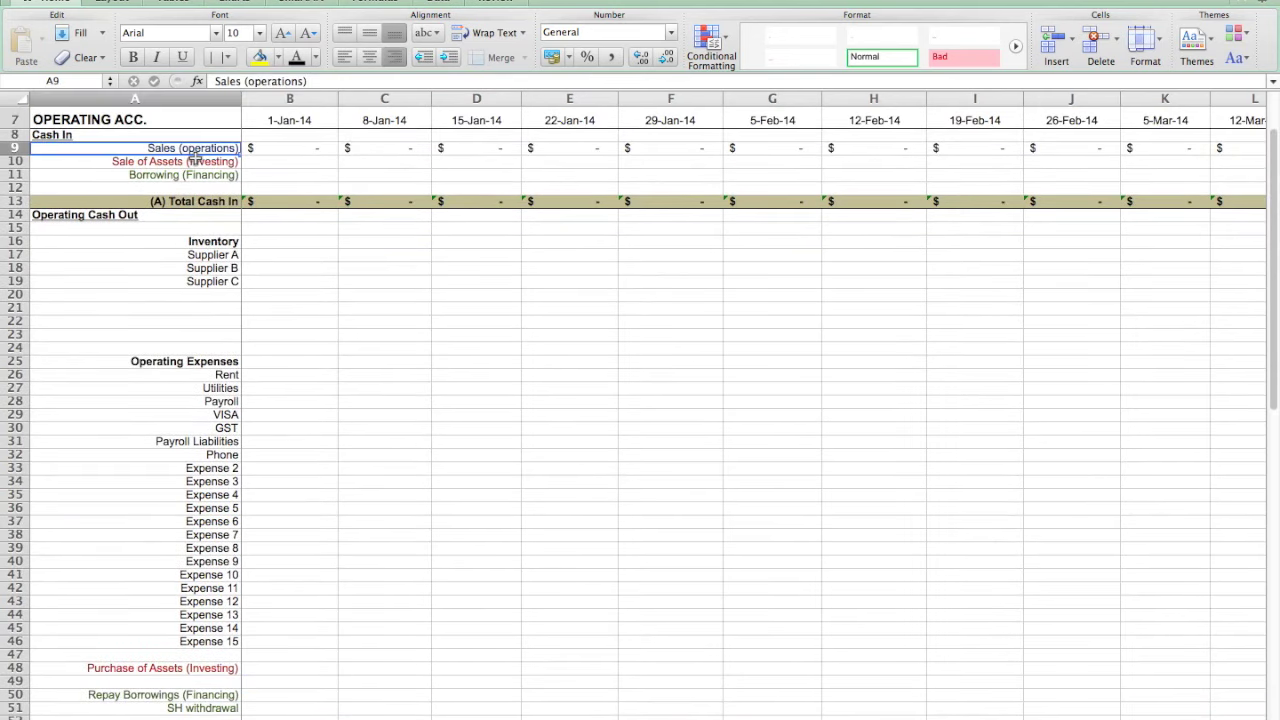
pyautogui.click(301, 156)
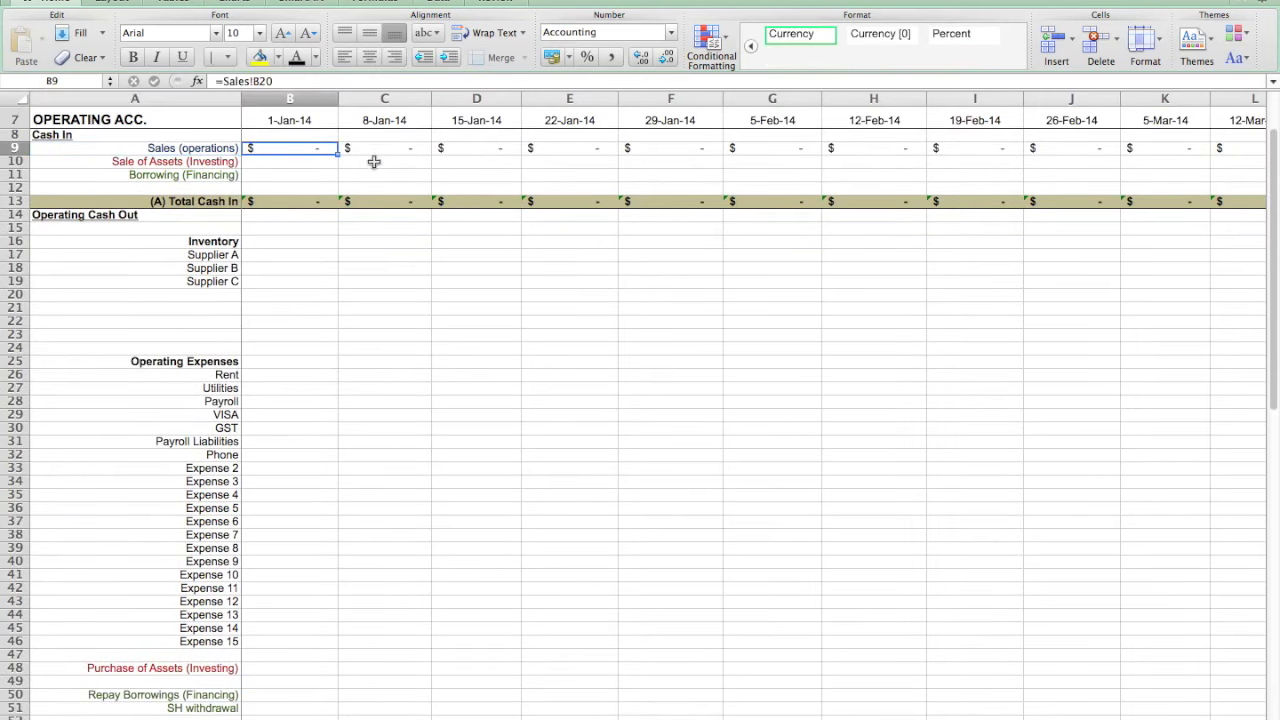
pyautogui.click(379, 158)
pyautogui.click(329, 158)
pyautogui.hotkey('ctrl', 'pagedown')
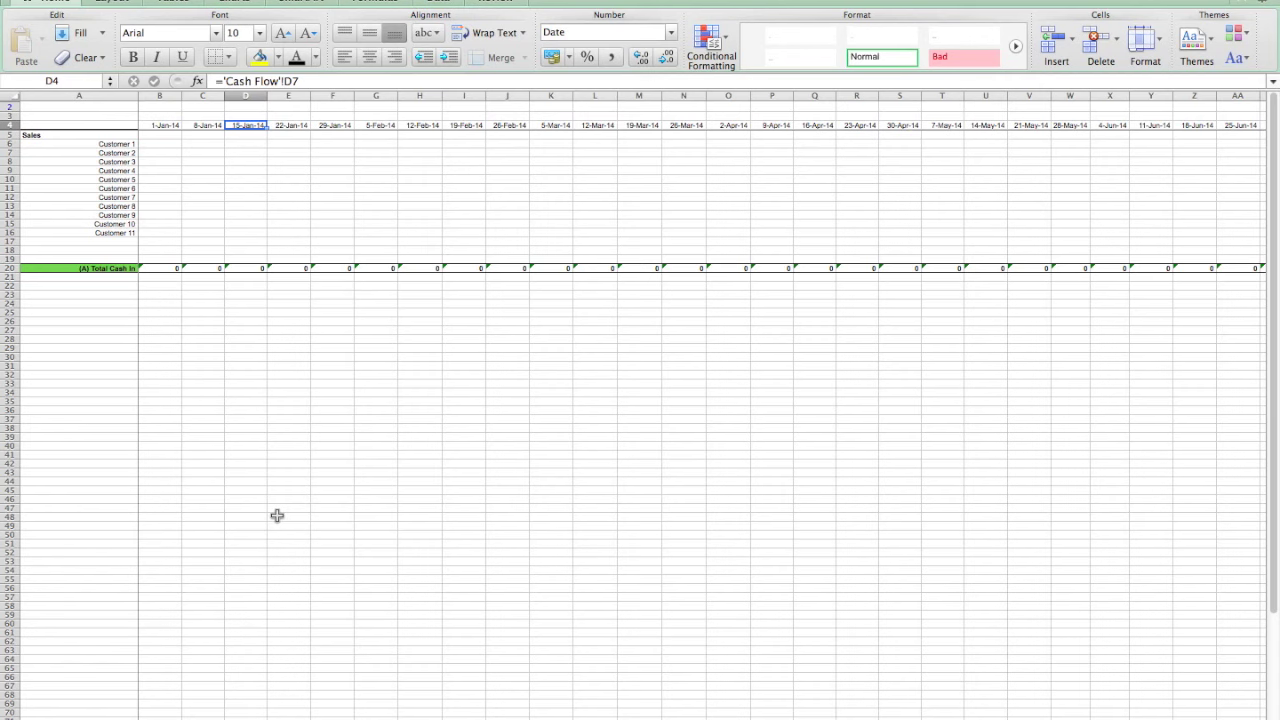
pyautogui.hotkey('ctrl', 'pageup')
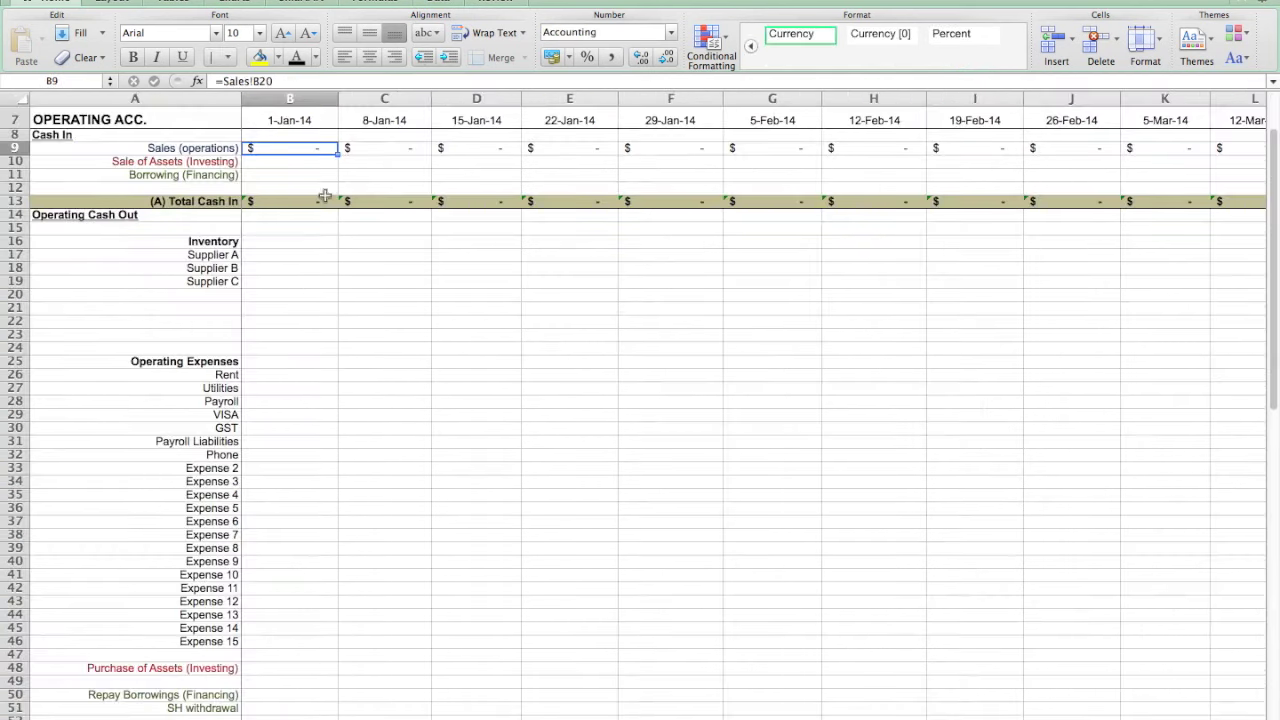
pyautogui.click(360, 154)
pyautogui.click(466, 154)
pyautogui.click(315, 154)
pyautogui.click(370, 150)
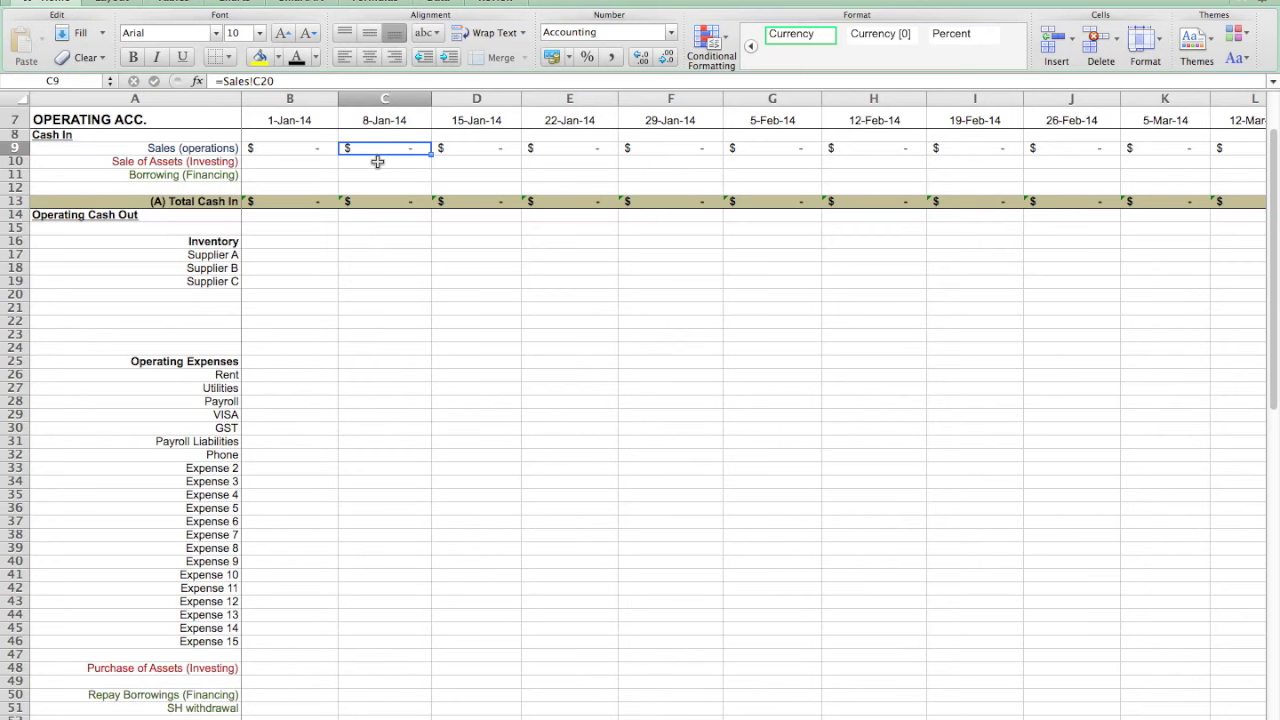
pyautogui.click(326, 159)
pyautogui.click(355, 152)
pyautogui.click(466, 151)
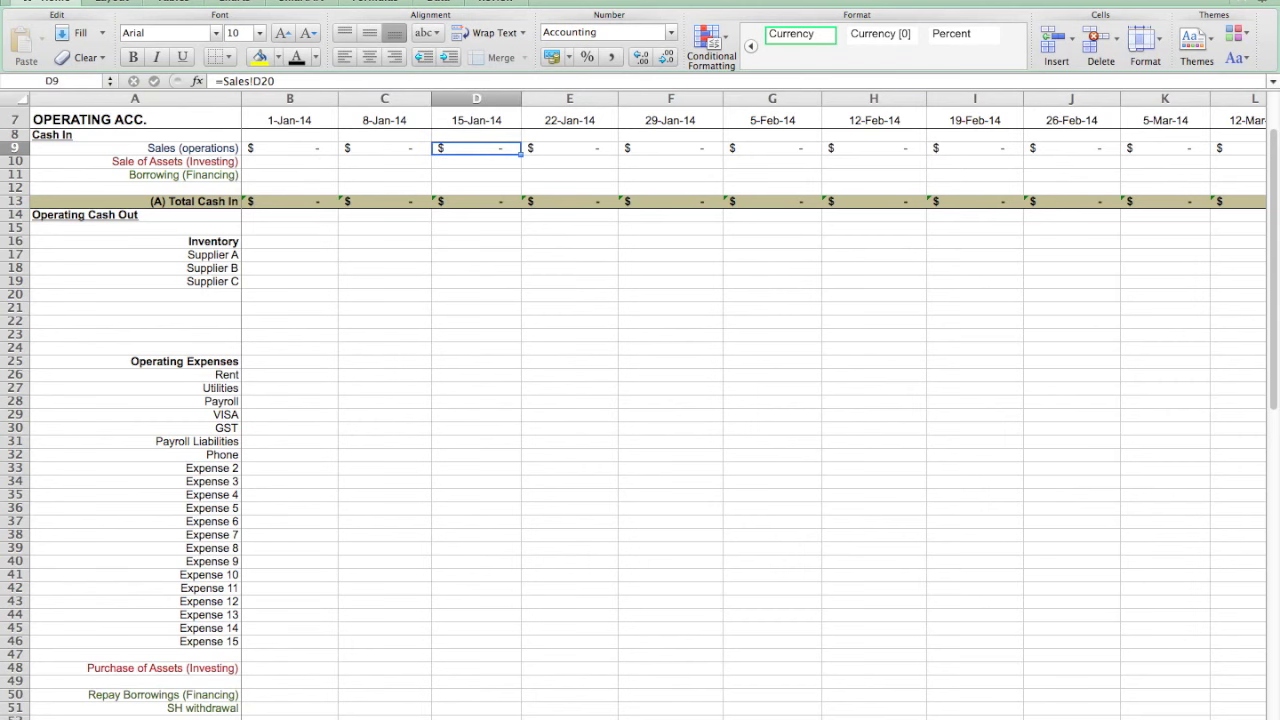
# - On the Sales sheet, enter 2000, 500 and 40 for Customer 2, Customer 3 and Customer 4 in the 8-Jan-14 week
pyautogui.hotkey('ctrl', 'pageup')
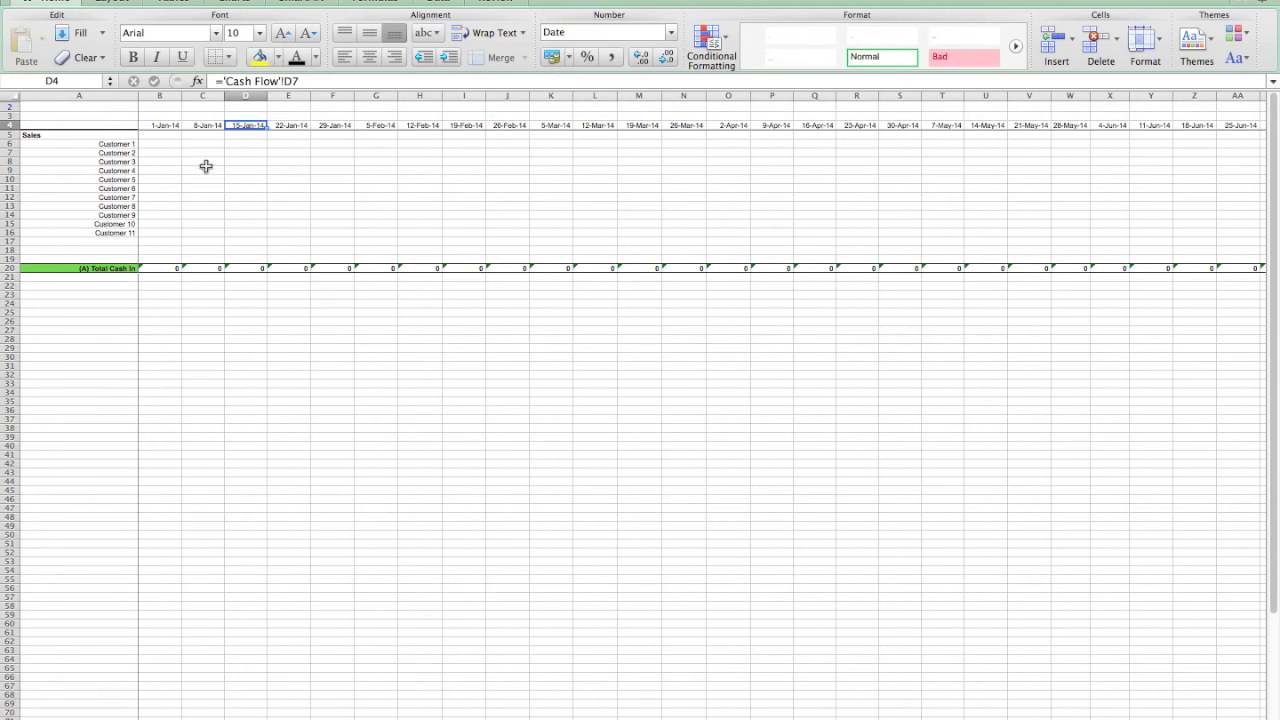
pyautogui.click(205, 154)
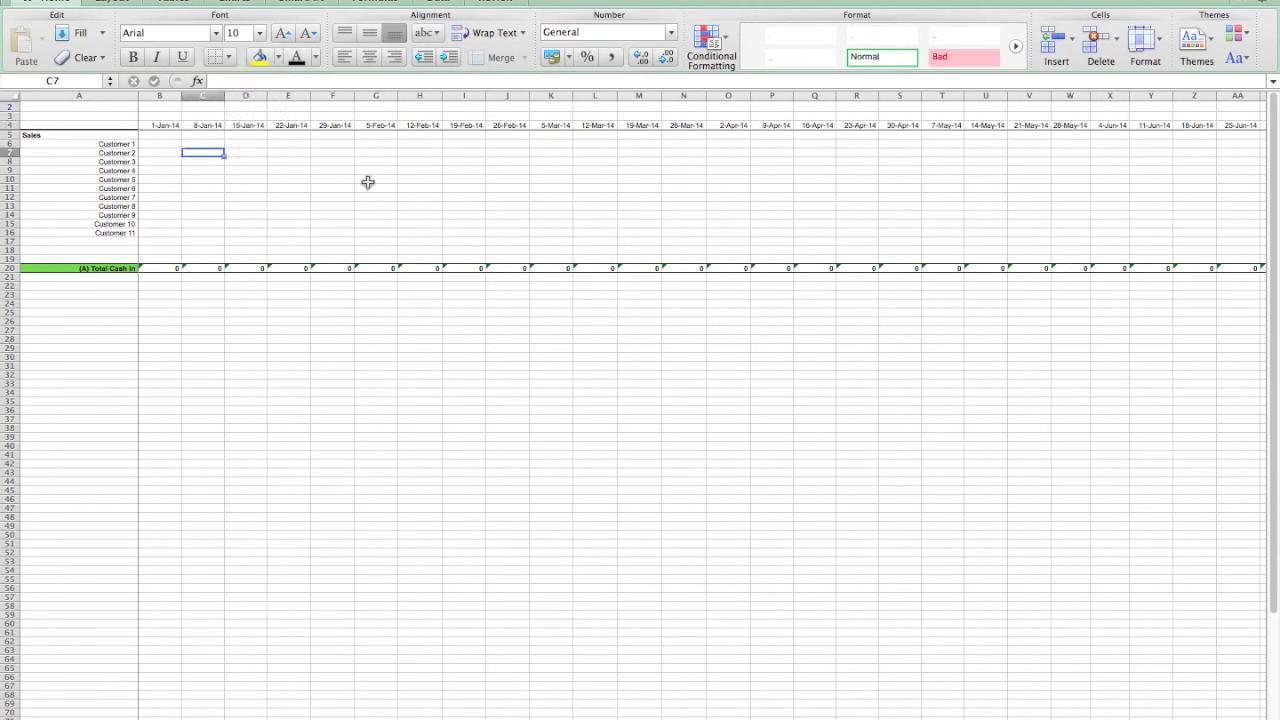
pyautogui.write('2000')
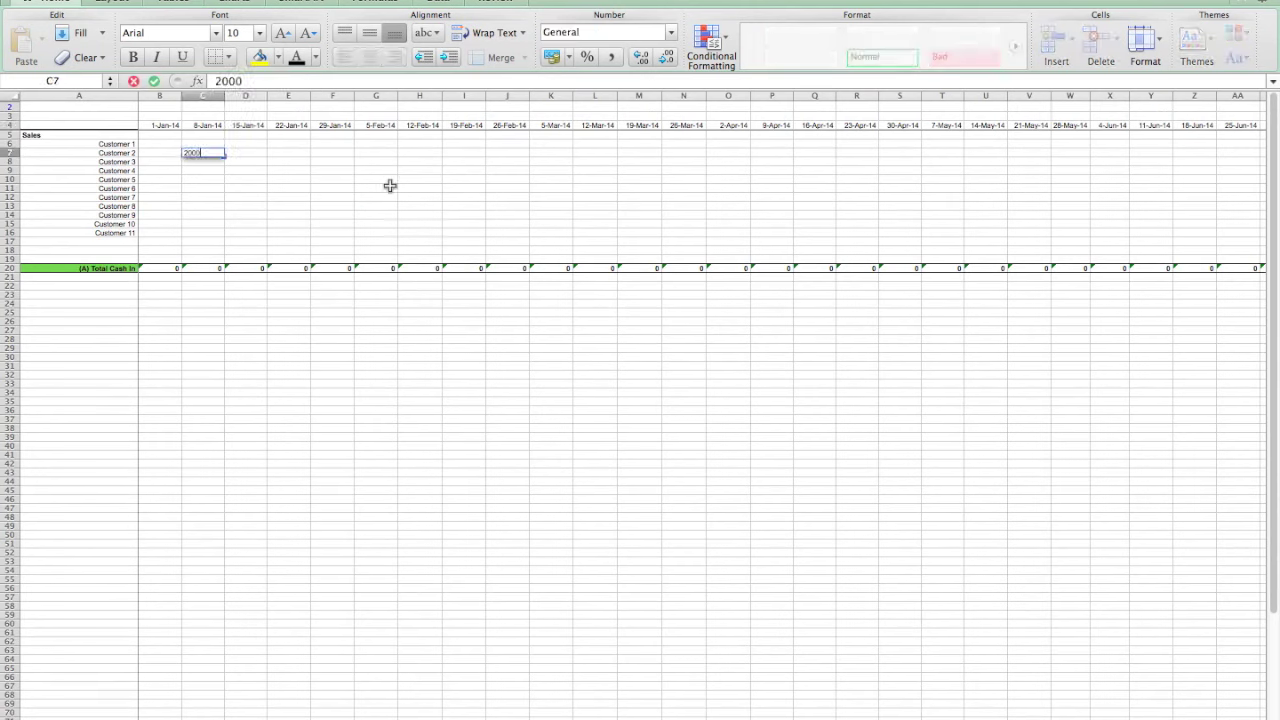
pyautogui.press('Return')
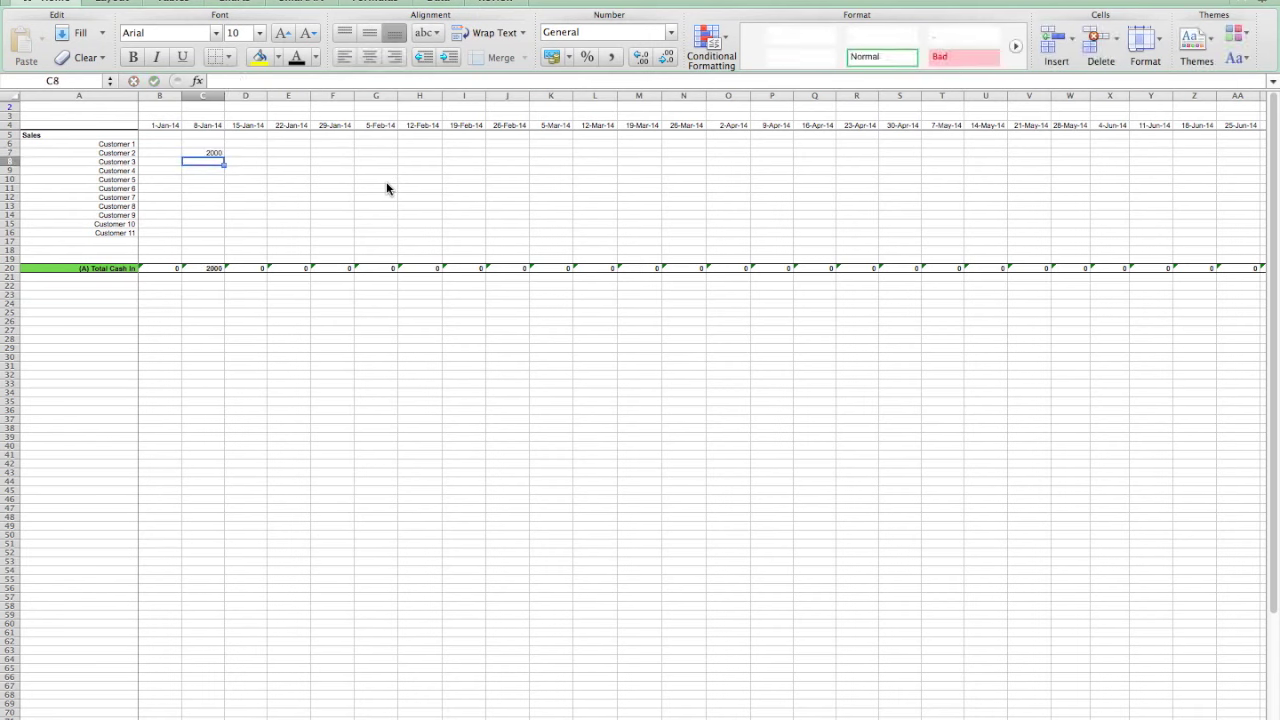
pyautogui.write('500')
pyautogui.press('Return')
pyautogui.write('40')
pyautogui.press('Tab')
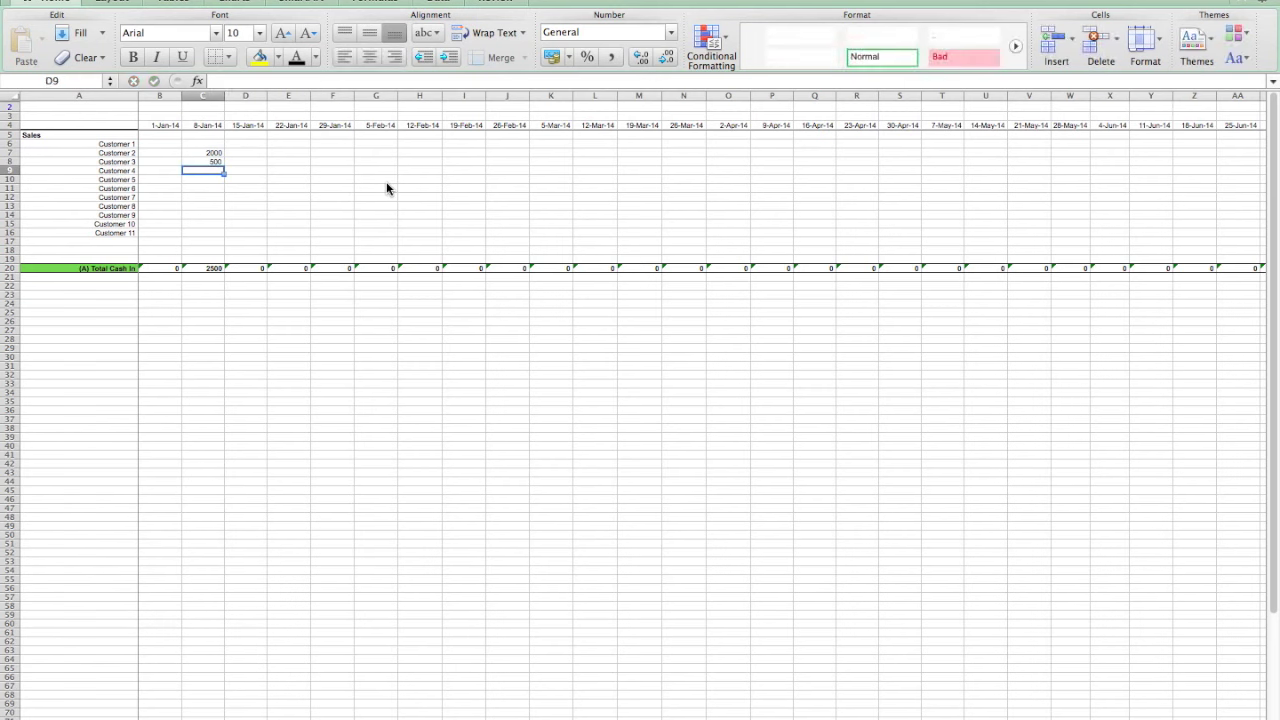
pyautogui.press('Down')
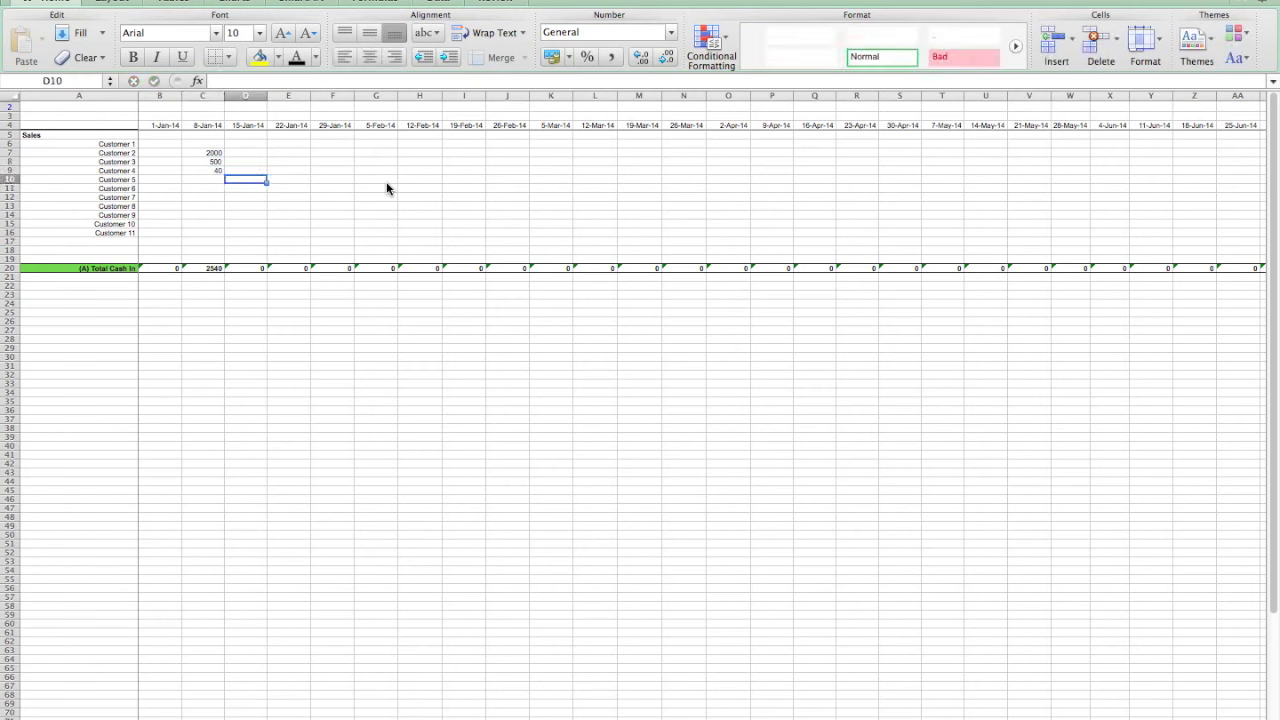
# - Check the 8-Jan-14 sales total formula and how it carries into the Cash Flow sheet's Total Cash In, Surplus or Deficit and cash balance rows
pyautogui.click(214, 269)
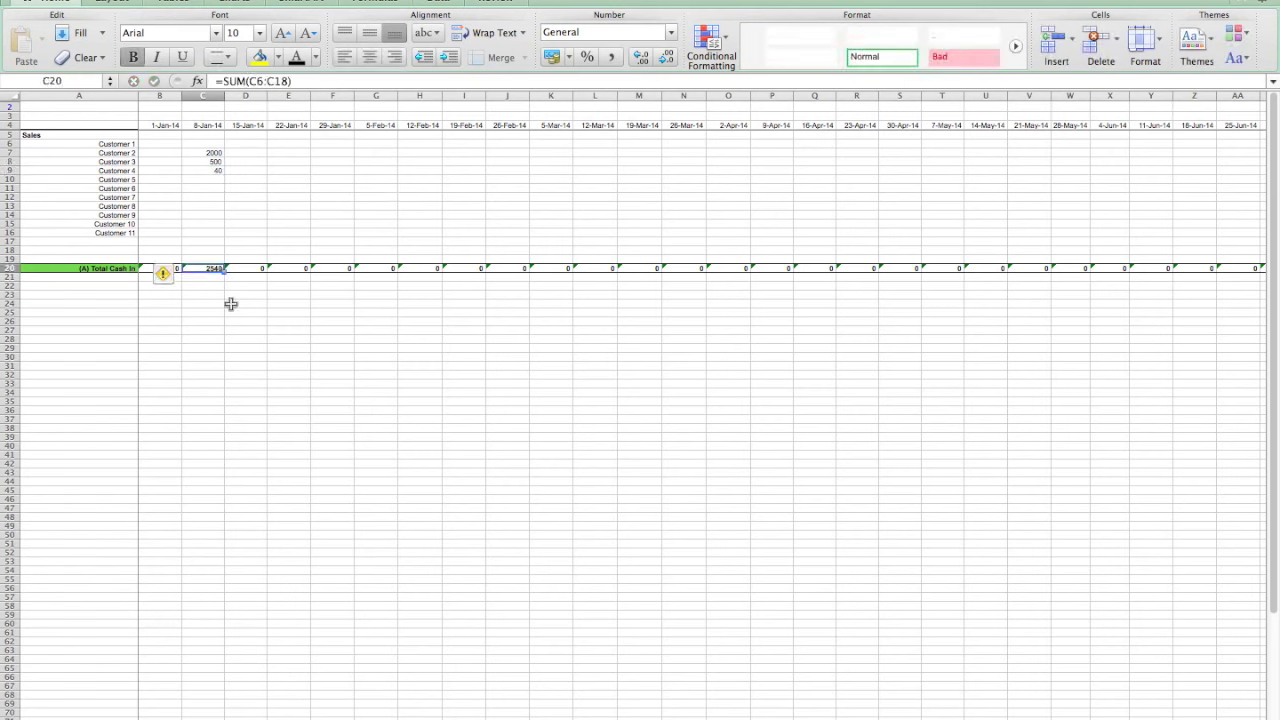
pyautogui.hotkey('ctrl', 'pageup')
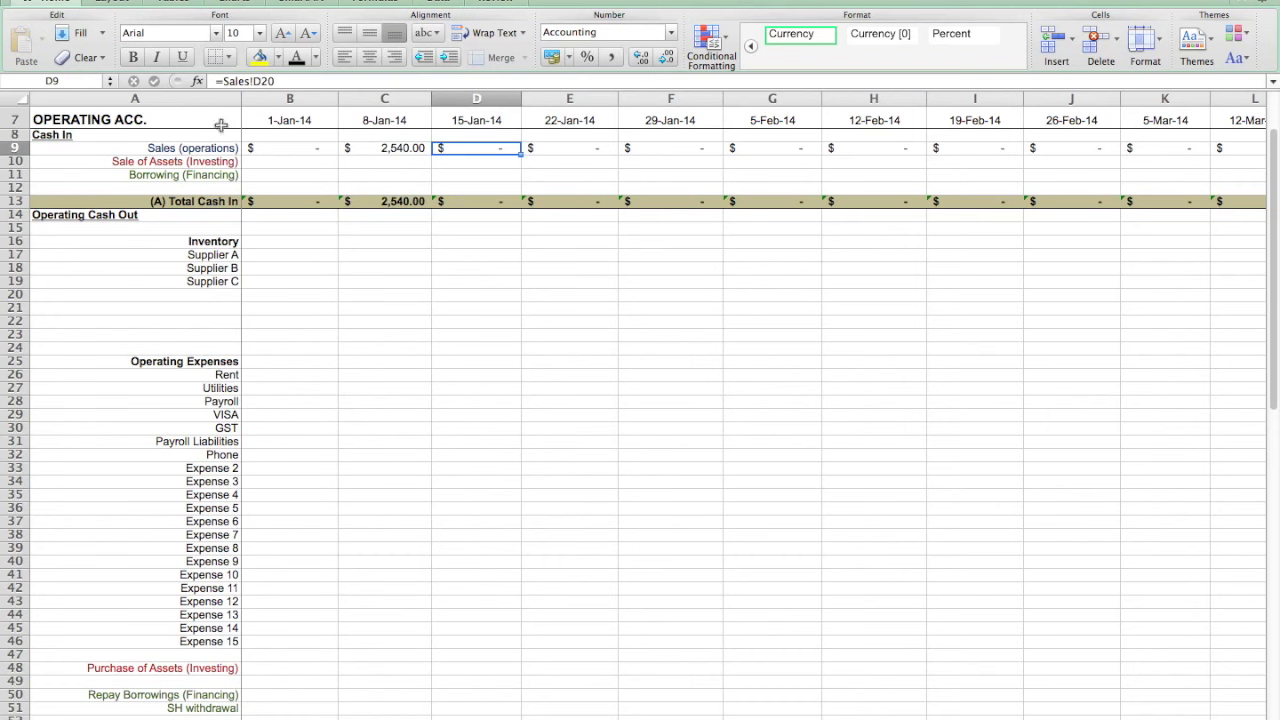
pyautogui.scroll(-2, 256, 470)
pyautogui.scroll(-6, 256, 470)
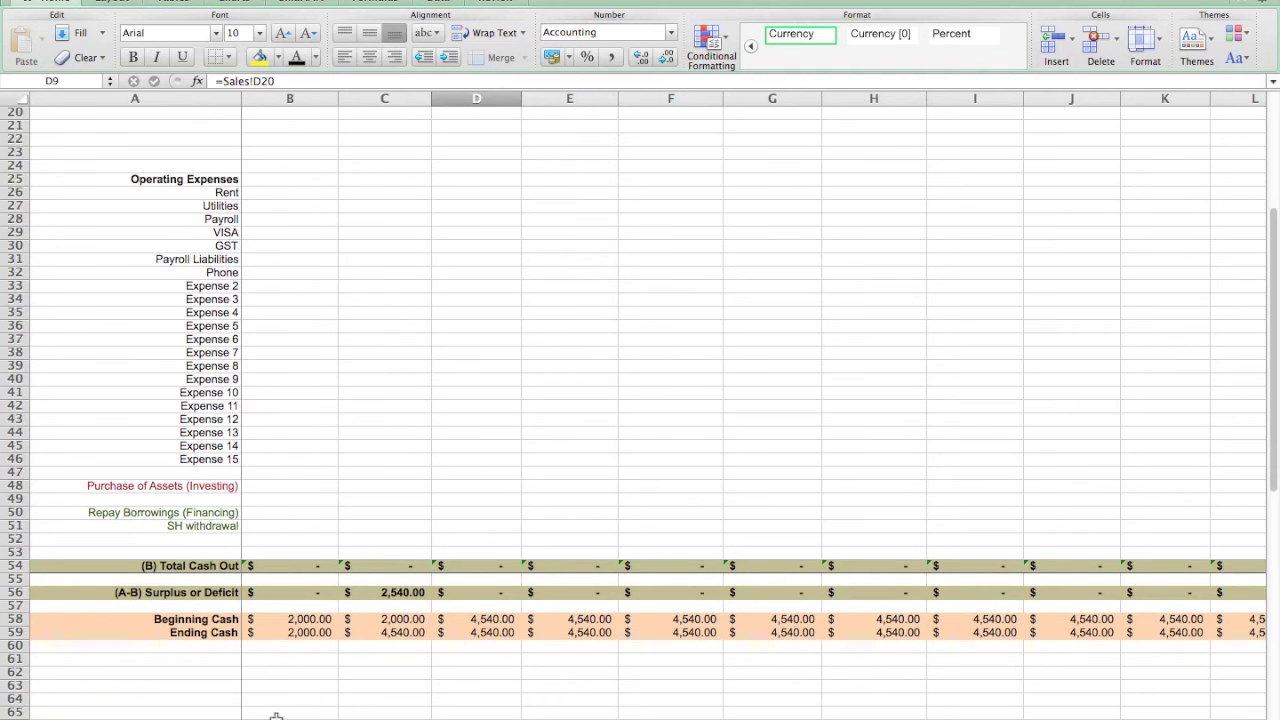
pyautogui.click(318, 622)
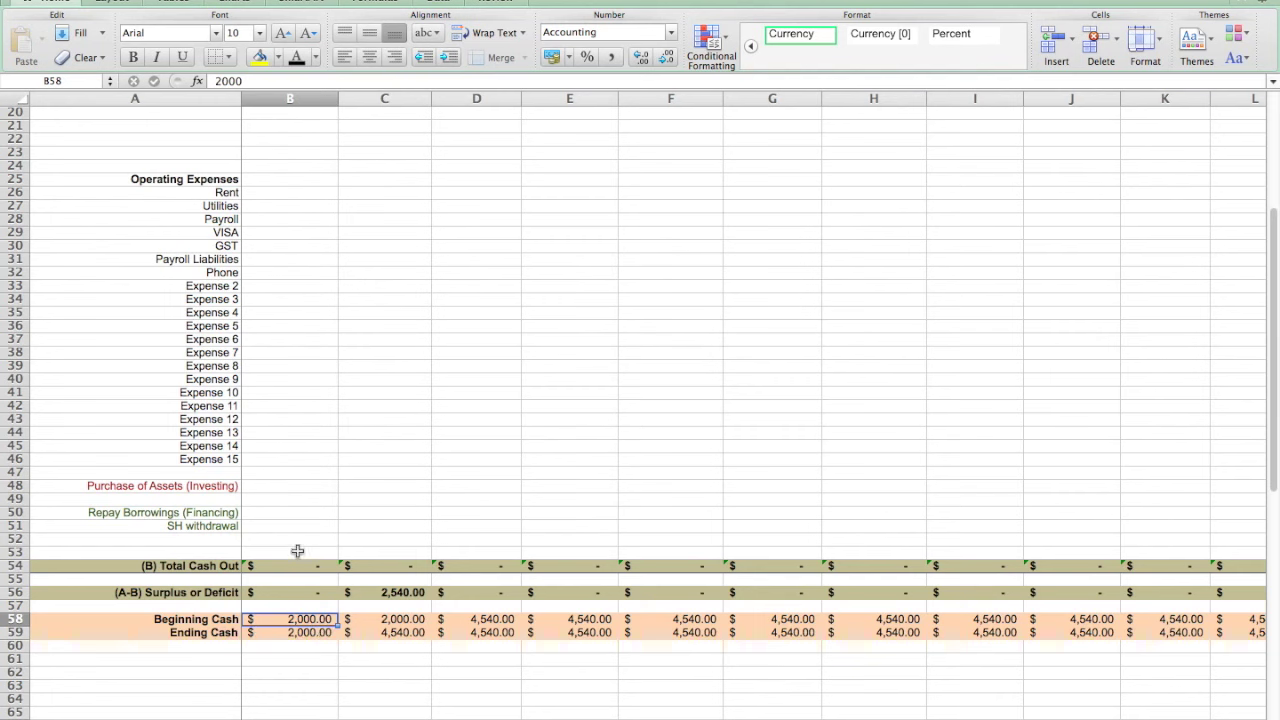
pyautogui.scroll(6, 297, 551)
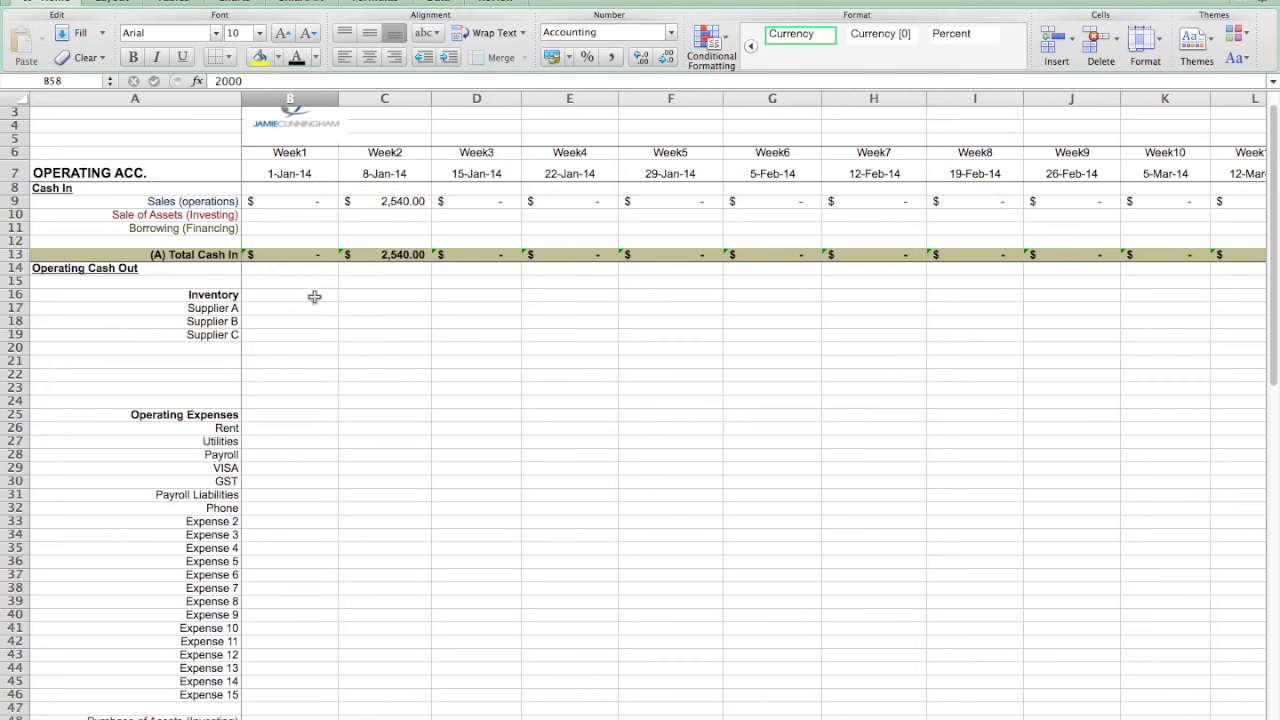
pyautogui.scroll(-5, 314, 305)
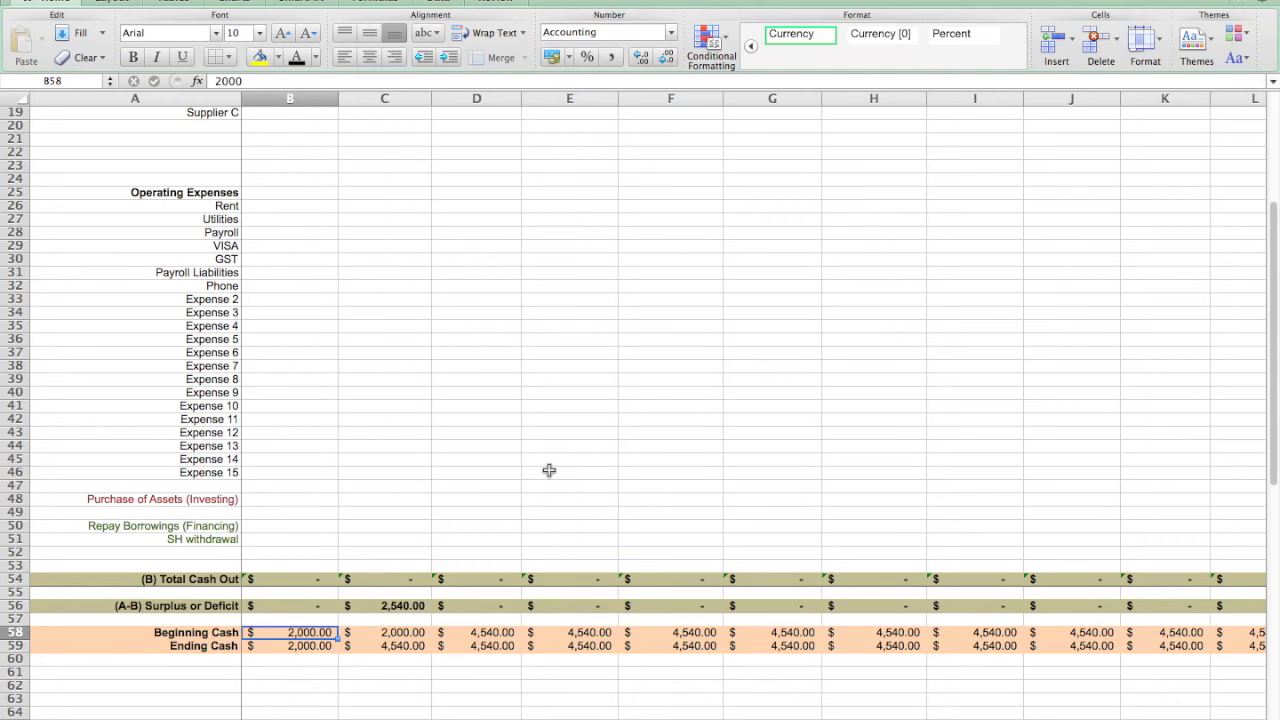
pyautogui.scroll(3, 631, 434)
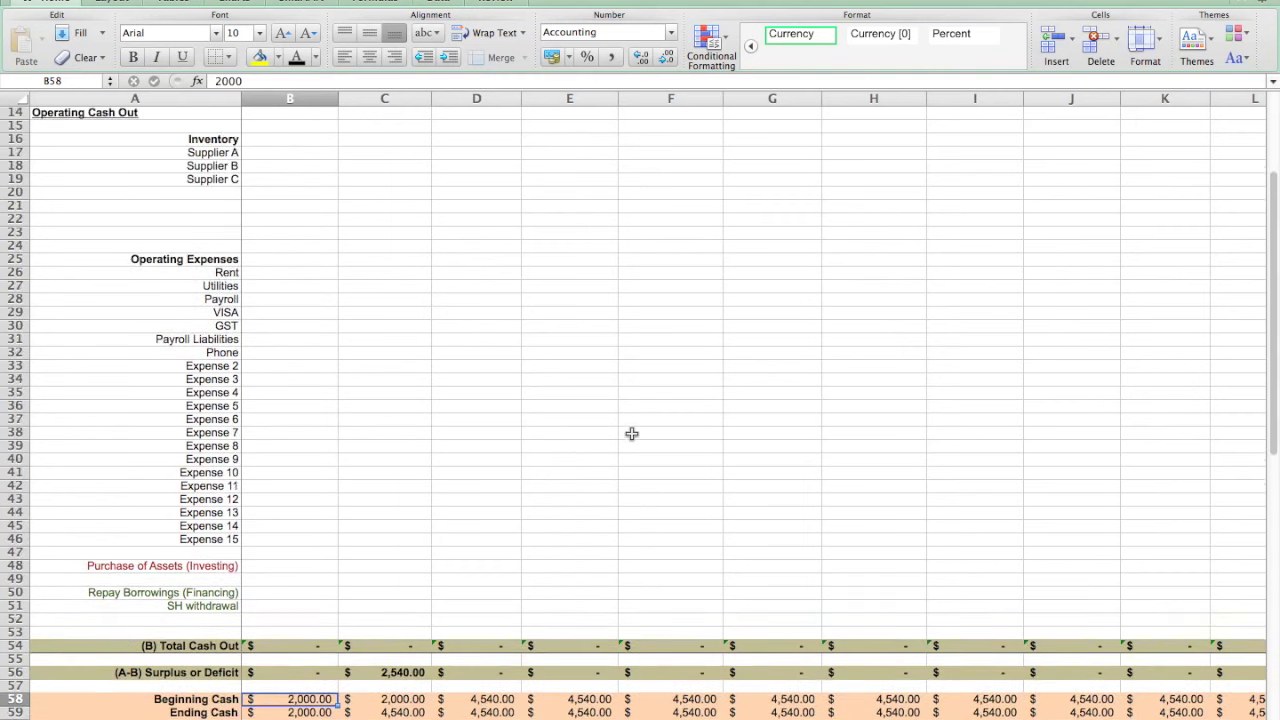
pyautogui.scroll(3, 667, 456)
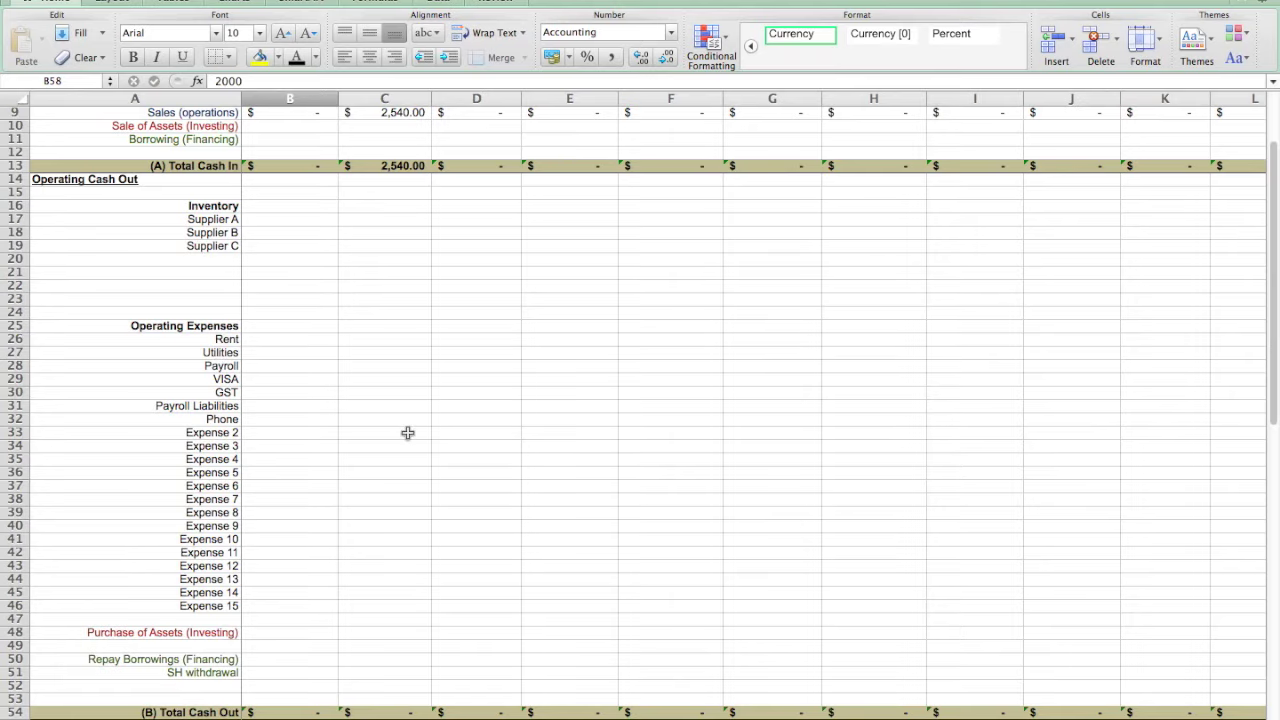
pyautogui.scroll(3, 410, 423)
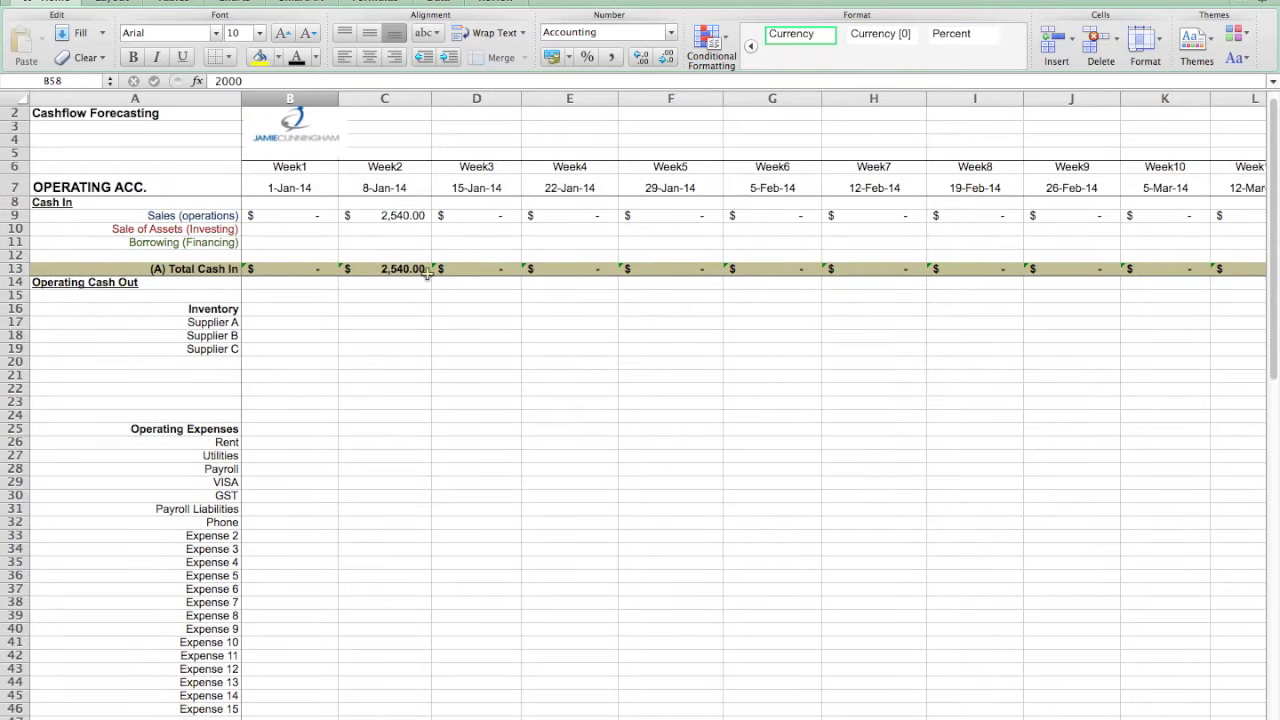
# - Set the Week1 start date to 1/10/2013 and check the dates across the following weeks
pyautogui.click(300, 189)
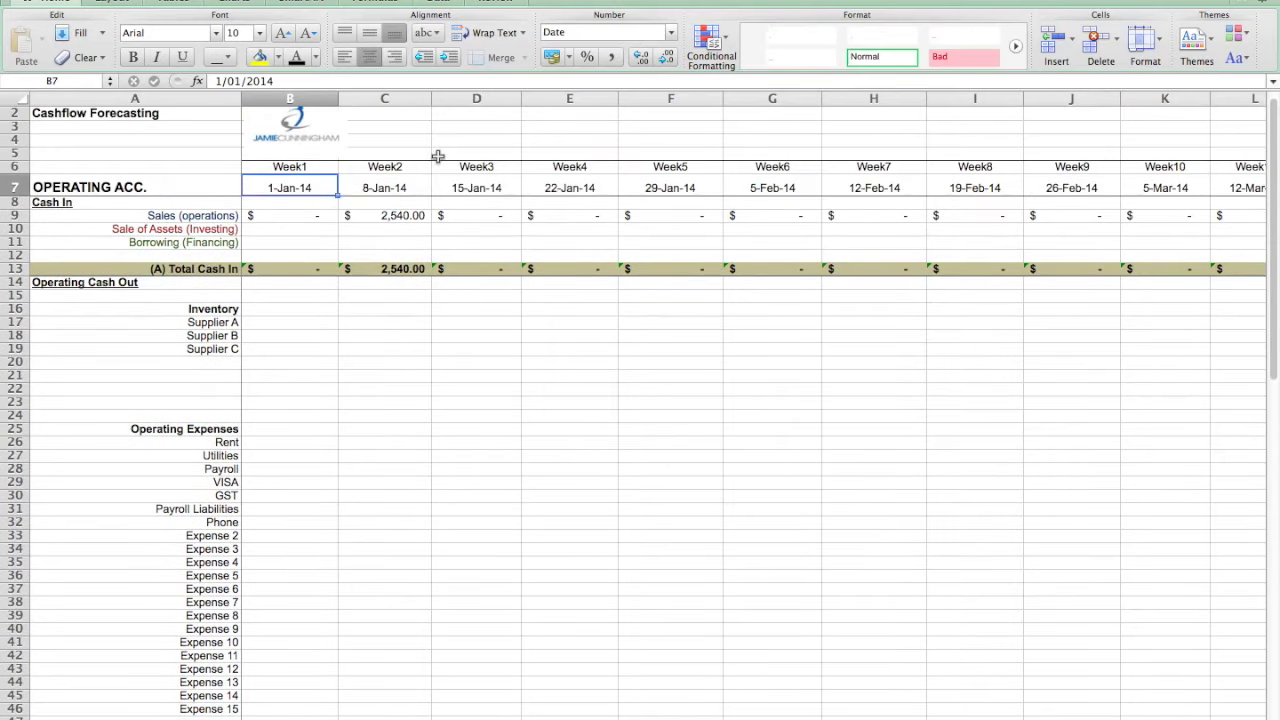
pyautogui.write('1/1')
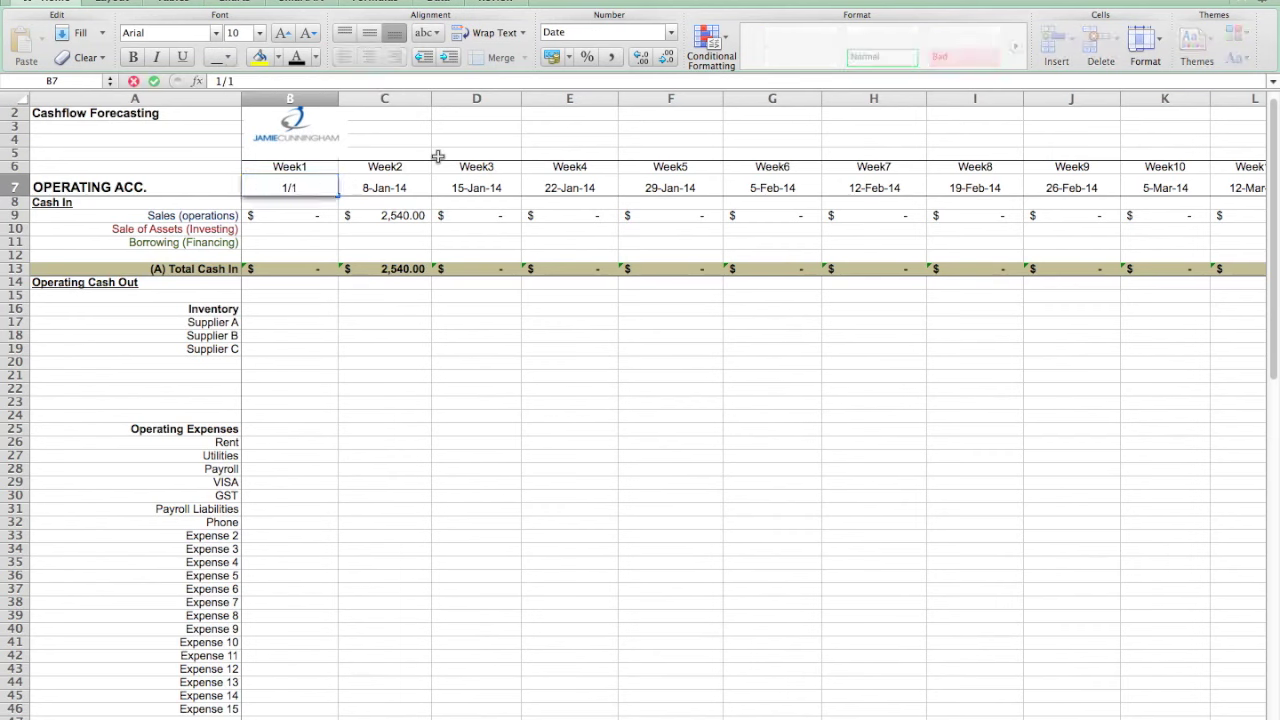
pyautogui.write('0/2013')
pyautogui.press('Return')
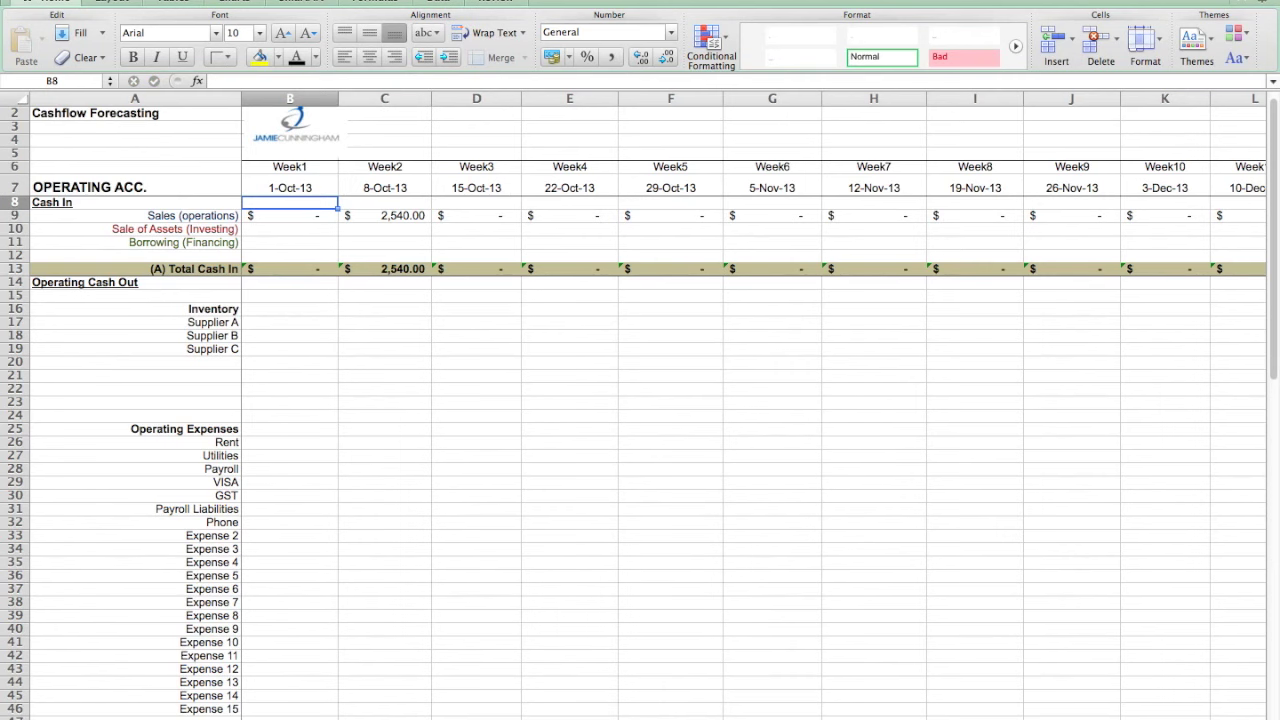
pyautogui.hscroll(15, 750, 400)
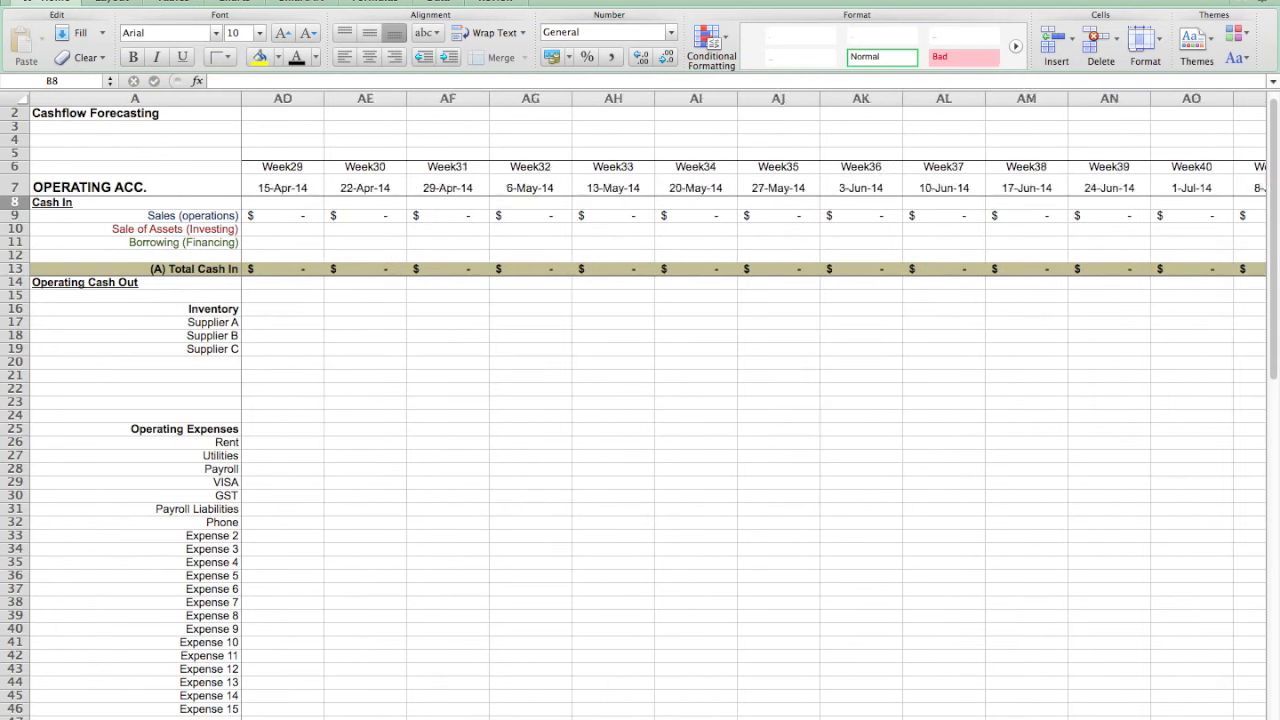
pyautogui.hscroll(-15, 632, 478)
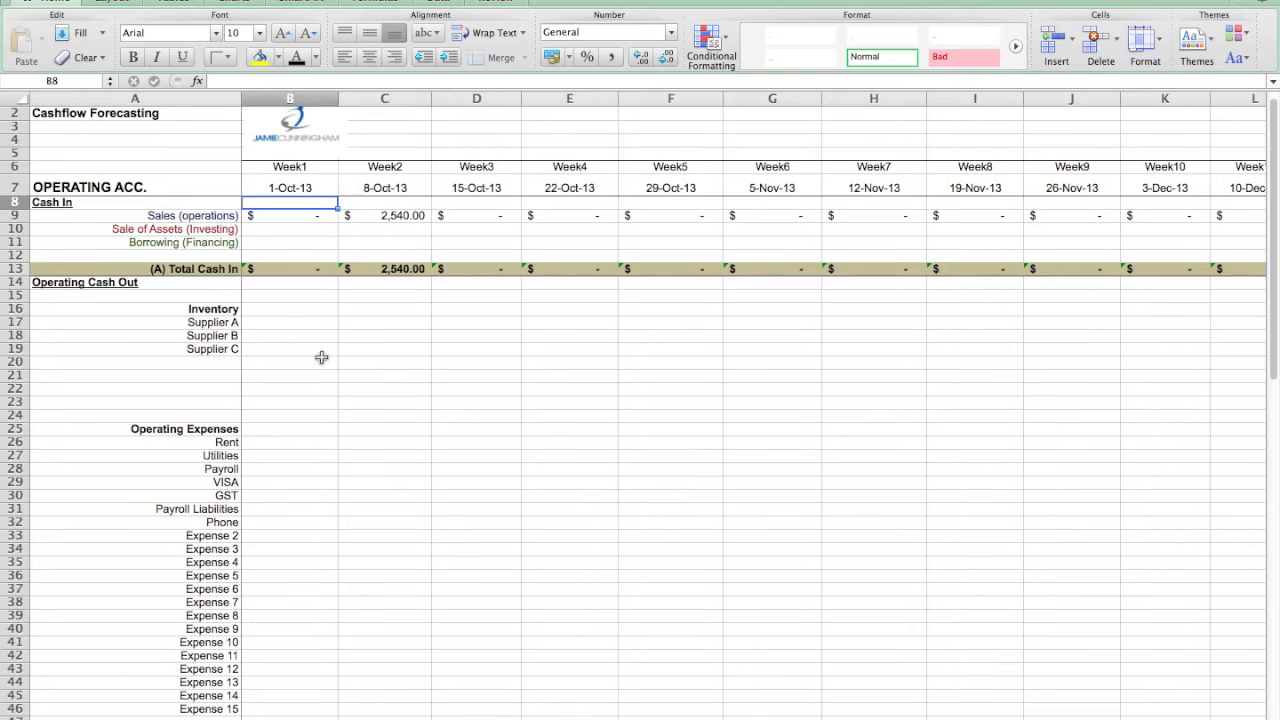
# - Set the Week1 Beginning Cash to 4000
pyautogui.scroll(-3, 360, 475)
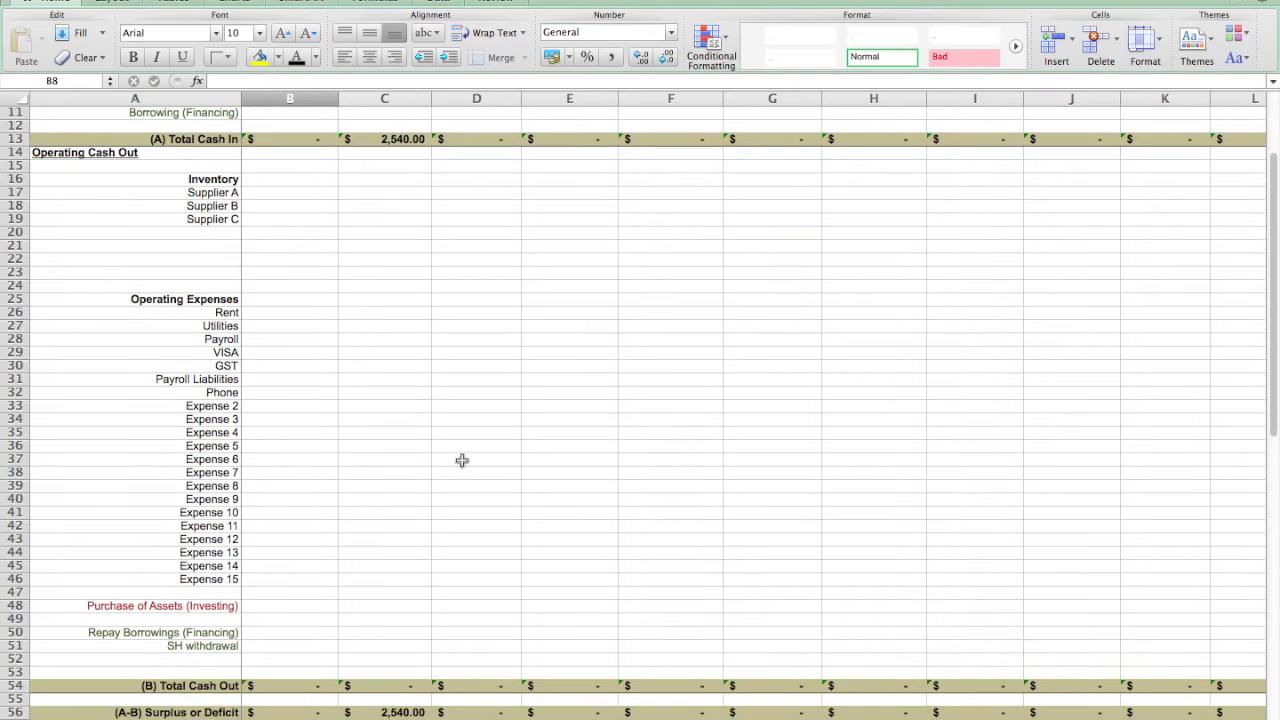
pyautogui.scroll(-2, 360, 485)
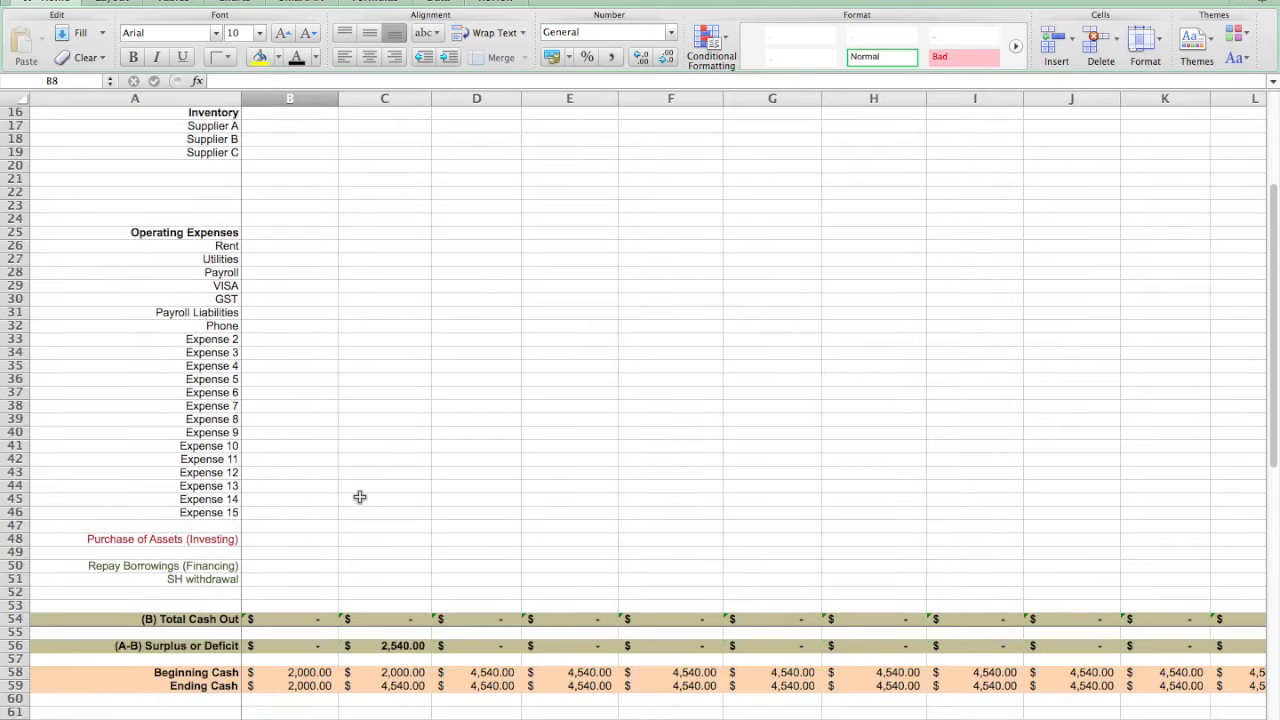
pyautogui.click(325, 676)
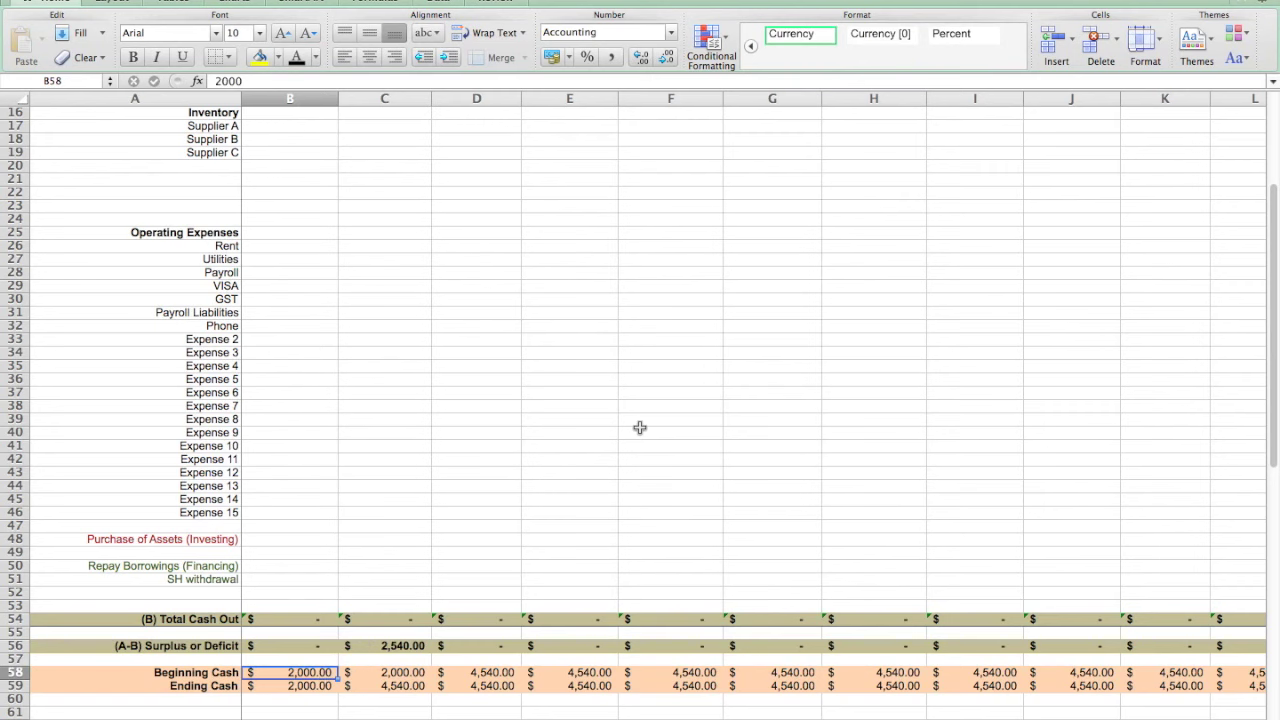
pyautogui.write('4000')
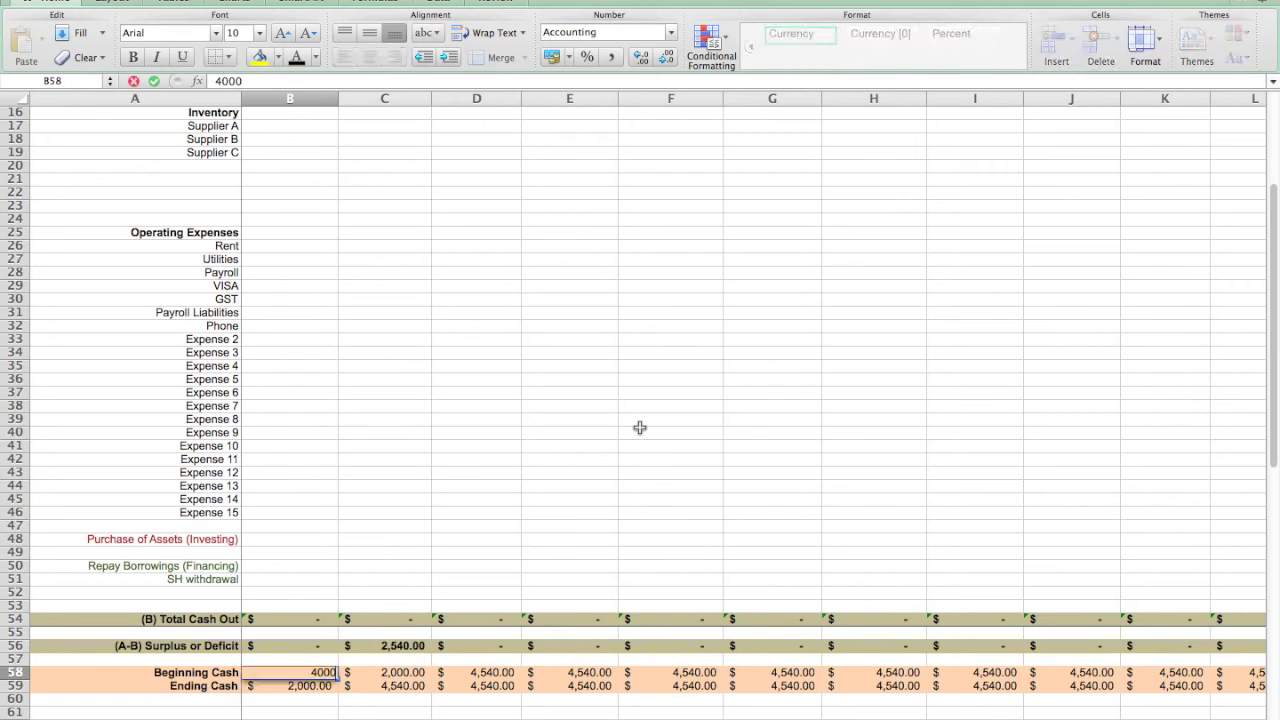
pyautogui.press('Return')
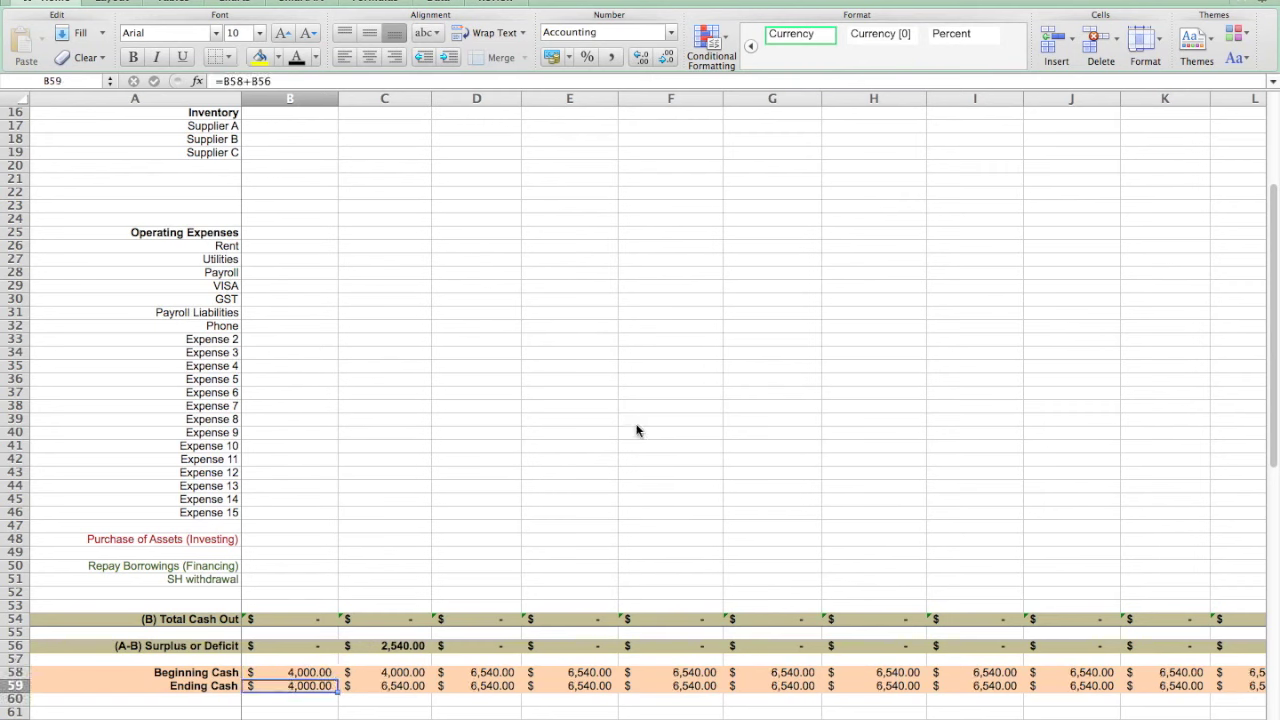
# - On the Sales sheet, enter 500 for Customer 4 and 10000 for Customer 6 in the 1-Oct-13 week
pyautogui.click(325, 673)
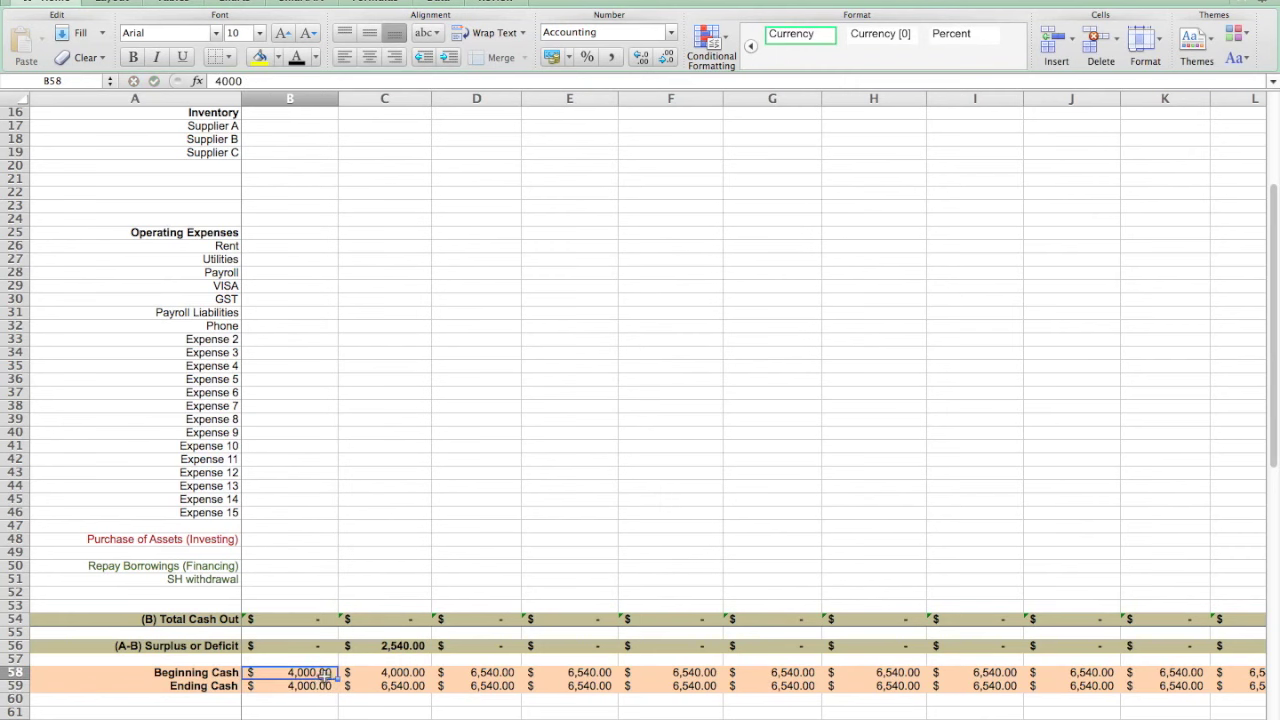
pyautogui.scroll(5, 606, 470)
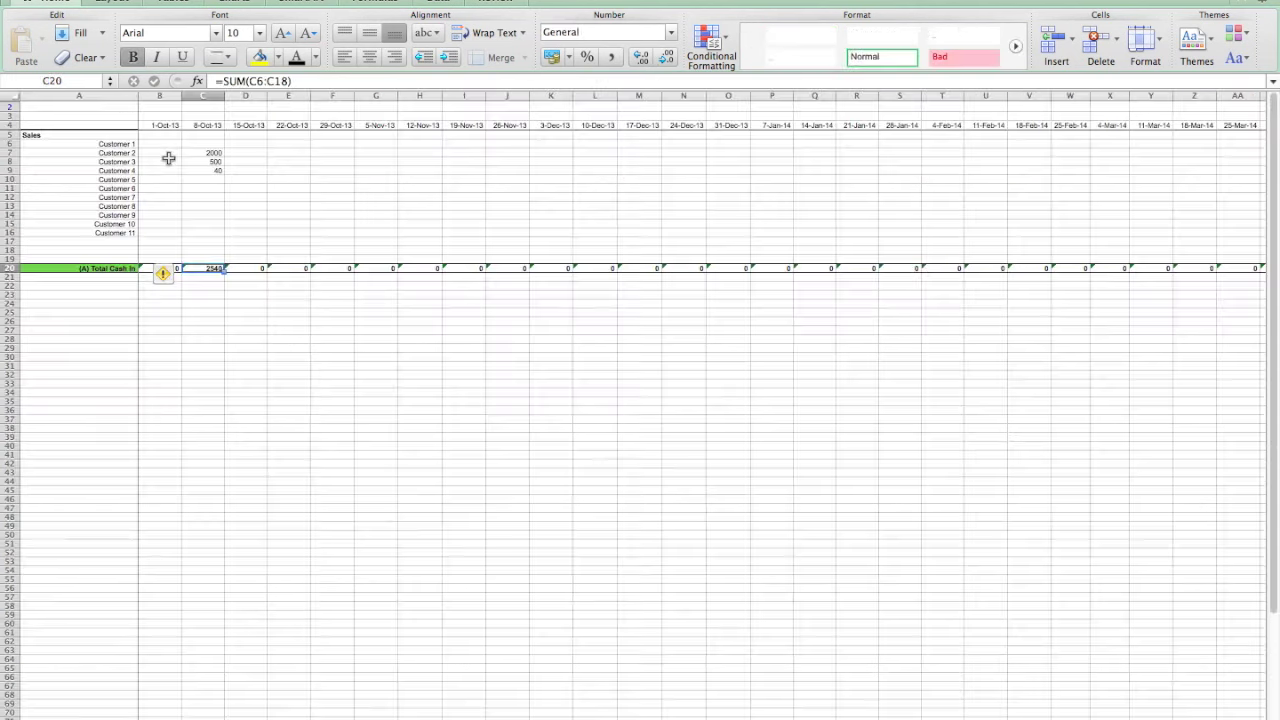
pyautogui.click(163, 171)
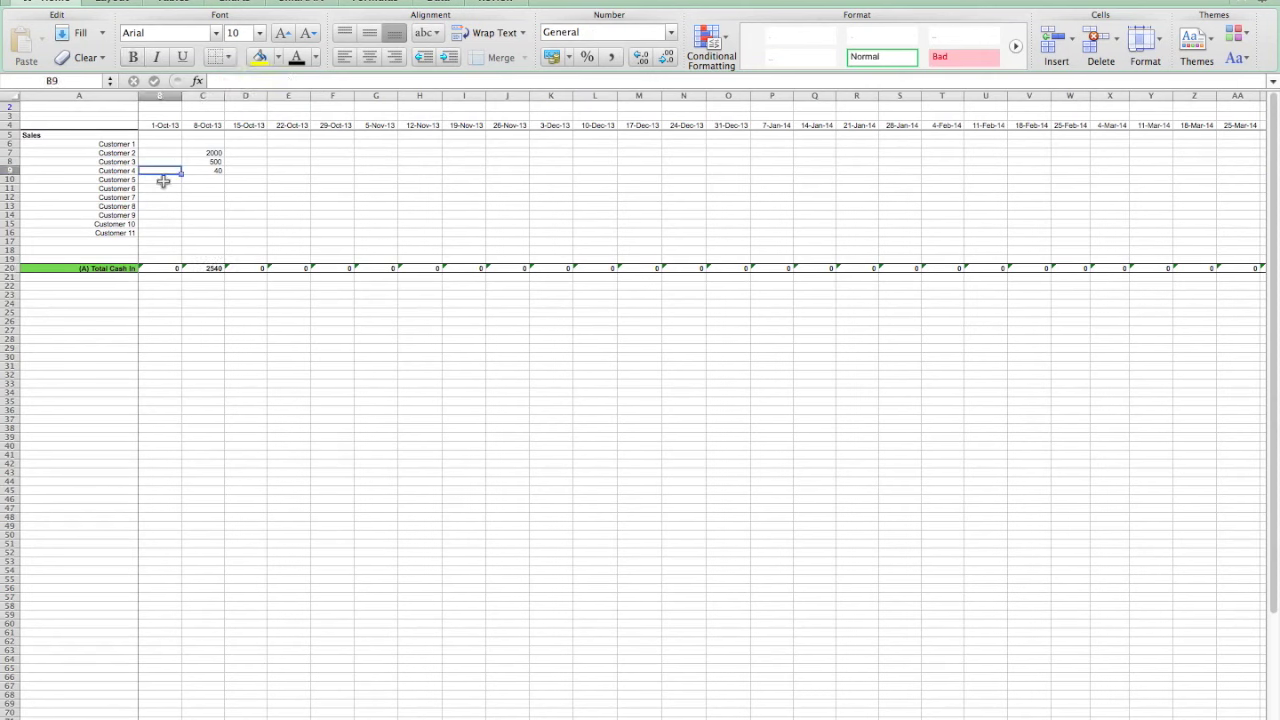
pyautogui.write('500')
pyautogui.click(161, 186)
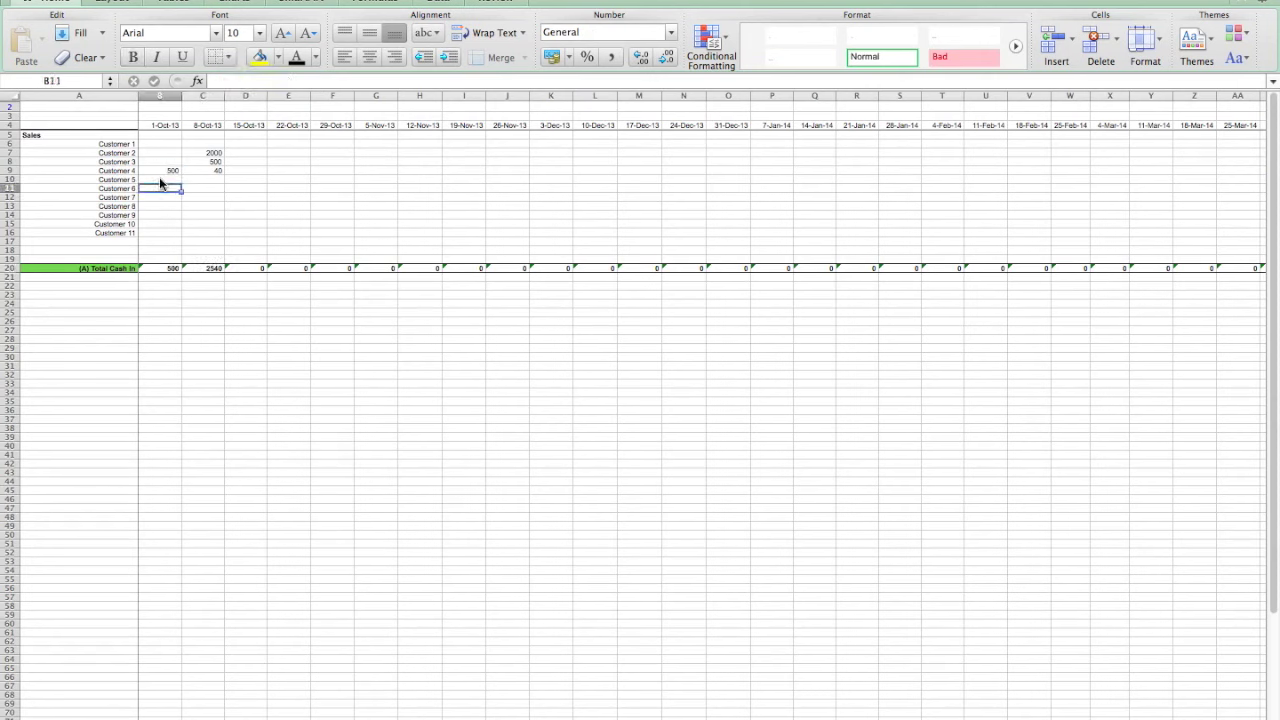
pyautogui.write('10000')
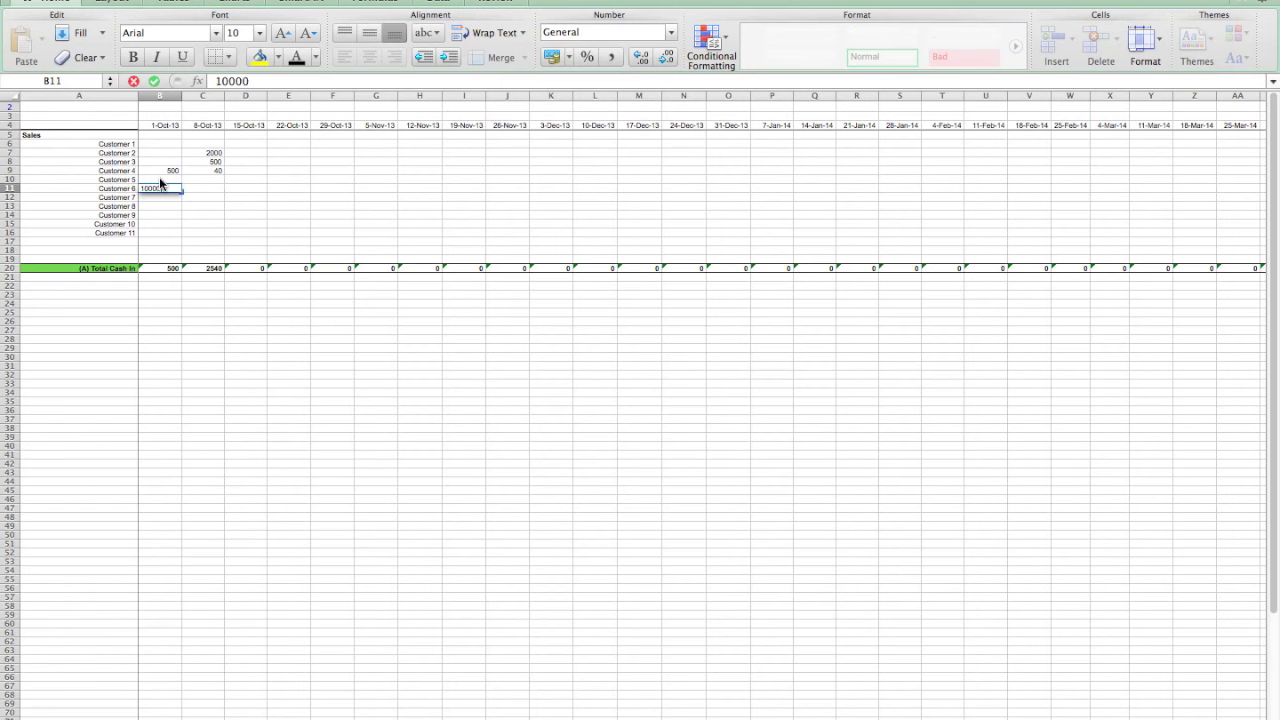
pyautogui.press('Return')
# - Enter sales of 1000 for Customer 5 in the 15-Oct-13 week
pyautogui.press('Right')
pyautogui.press('Right')
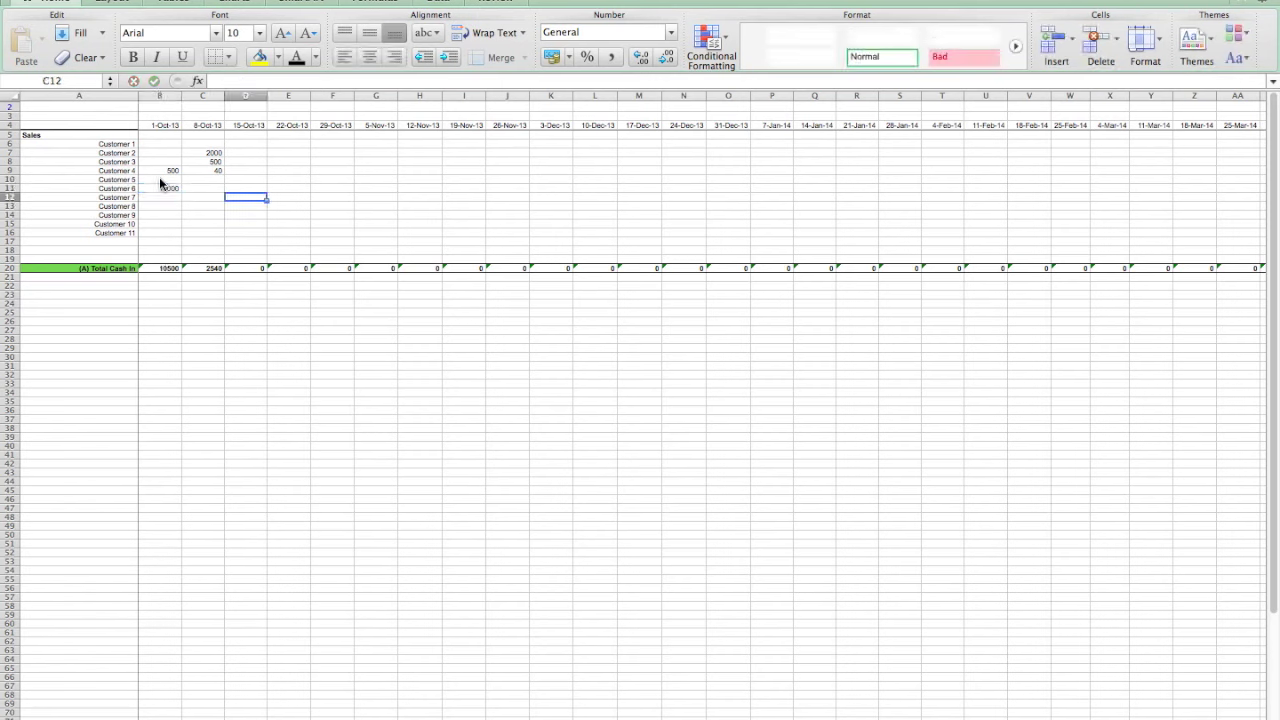
pyautogui.press('Up')
pyautogui.press('Up')
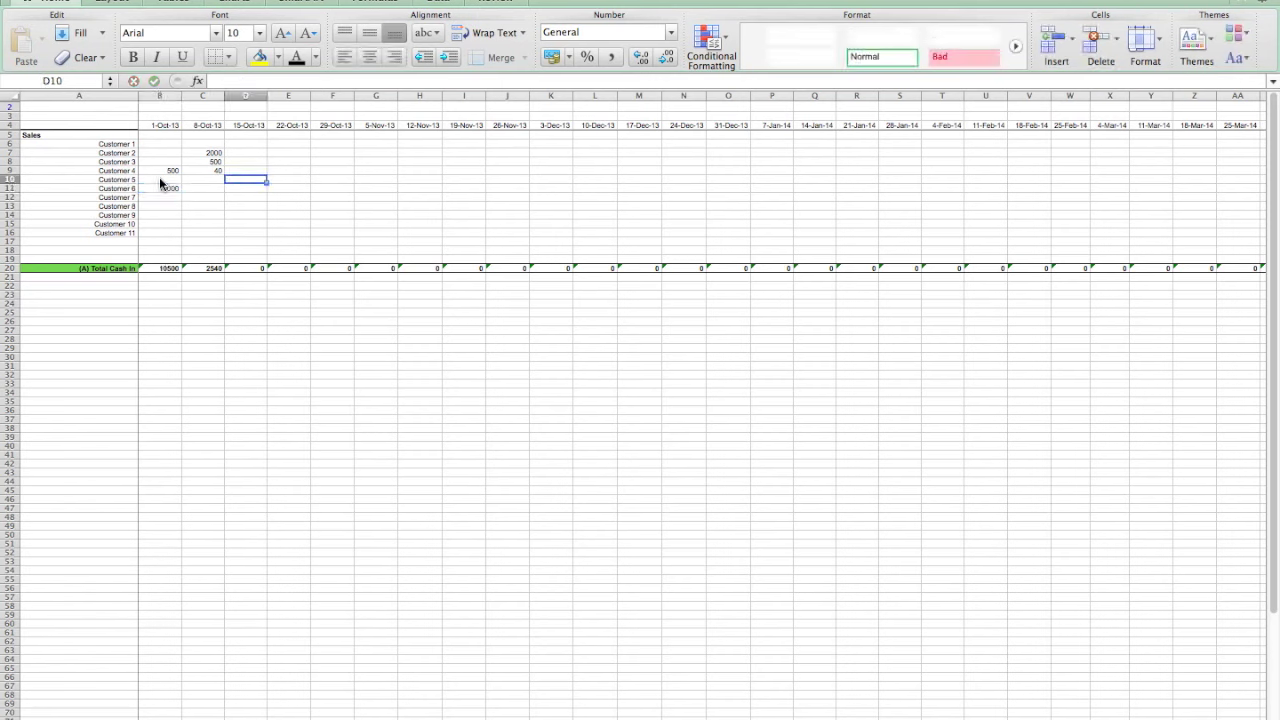
pyautogui.write('1000')
pyautogui.press('Return')
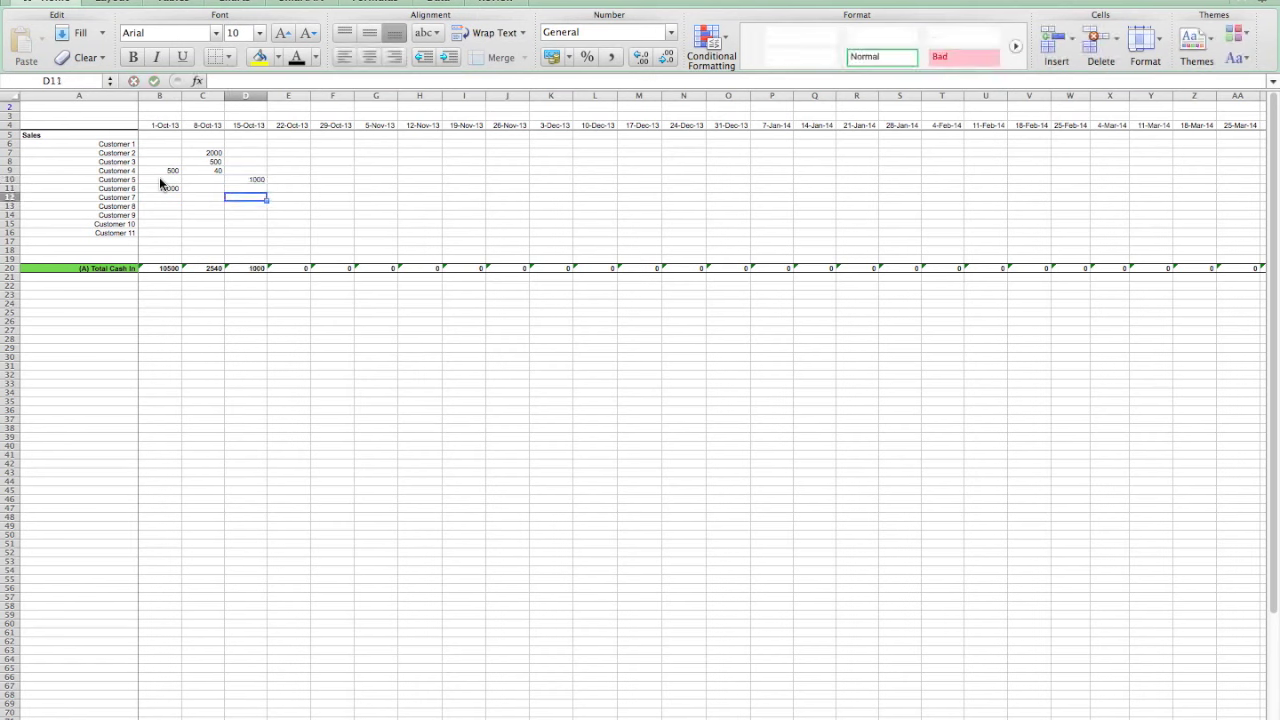
# - Enter sales of 4000 for Customer 9 in the 22-Oct-13 week
pyautogui.press('Down')
pyautogui.press('Right')
pyautogui.press('Down')
pyautogui.press('Down')
pyautogui.press('Left')
pyautogui.press('Right')
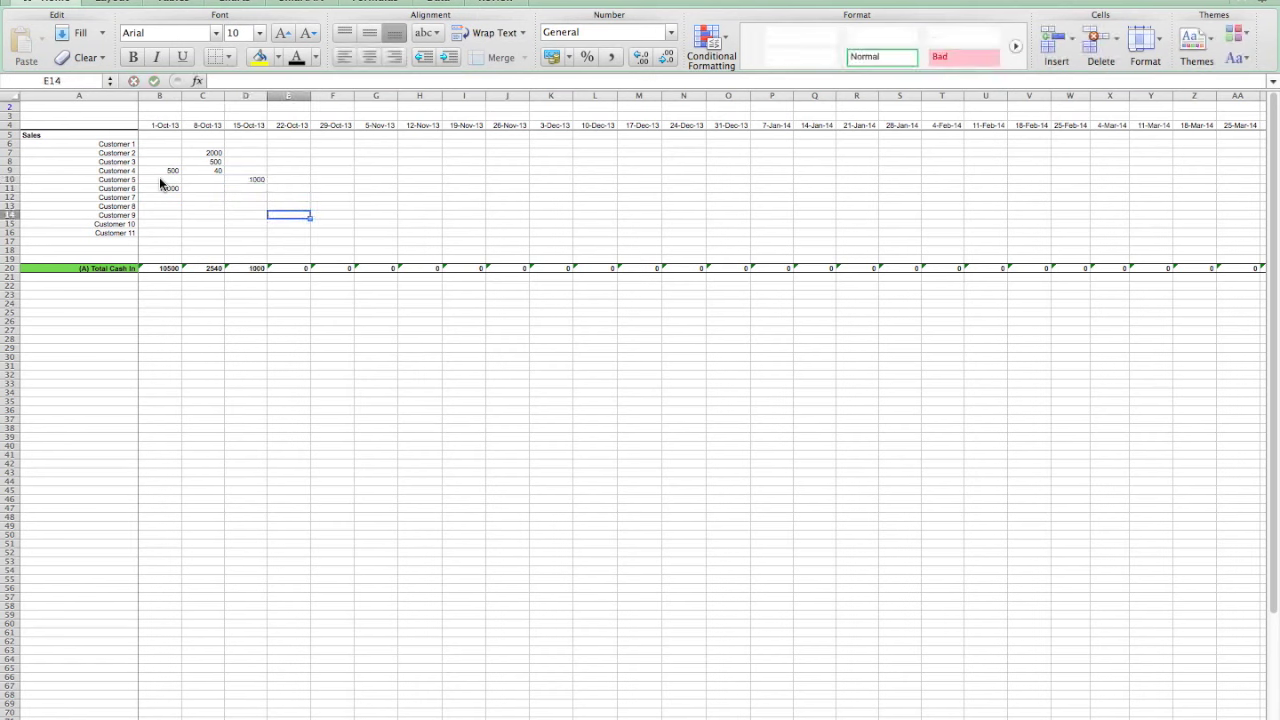
pyautogui.write('4000')
# - Enter 2000 for Customer 6 and 15000 for Customer 3 in the 29-Oct-13 week
pyautogui.press('Right')
pyautogui.press('Up')
pyautogui.press('Up')
pyautogui.press('Up')
pyautogui.write('2000')
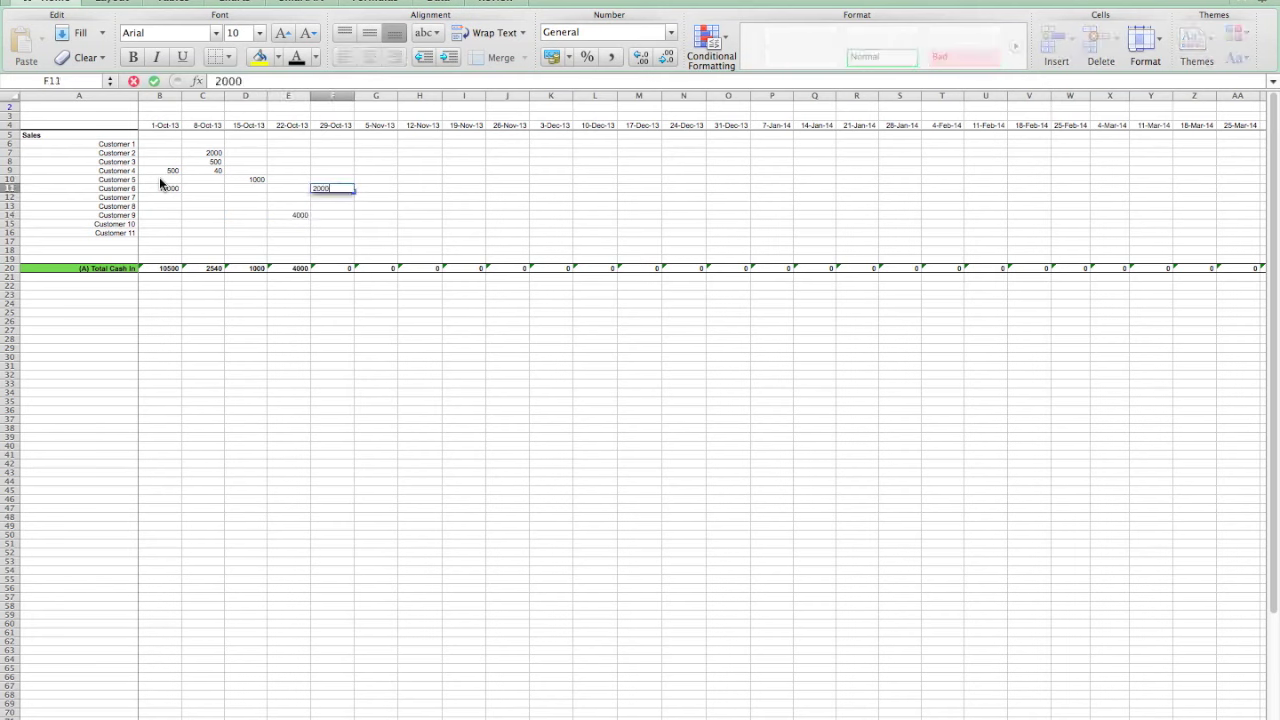
pyautogui.press('Up')
pyautogui.press('Up')
pyautogui.press('Up')
pyautogui.write('15000')
pyautogui.press('Up')
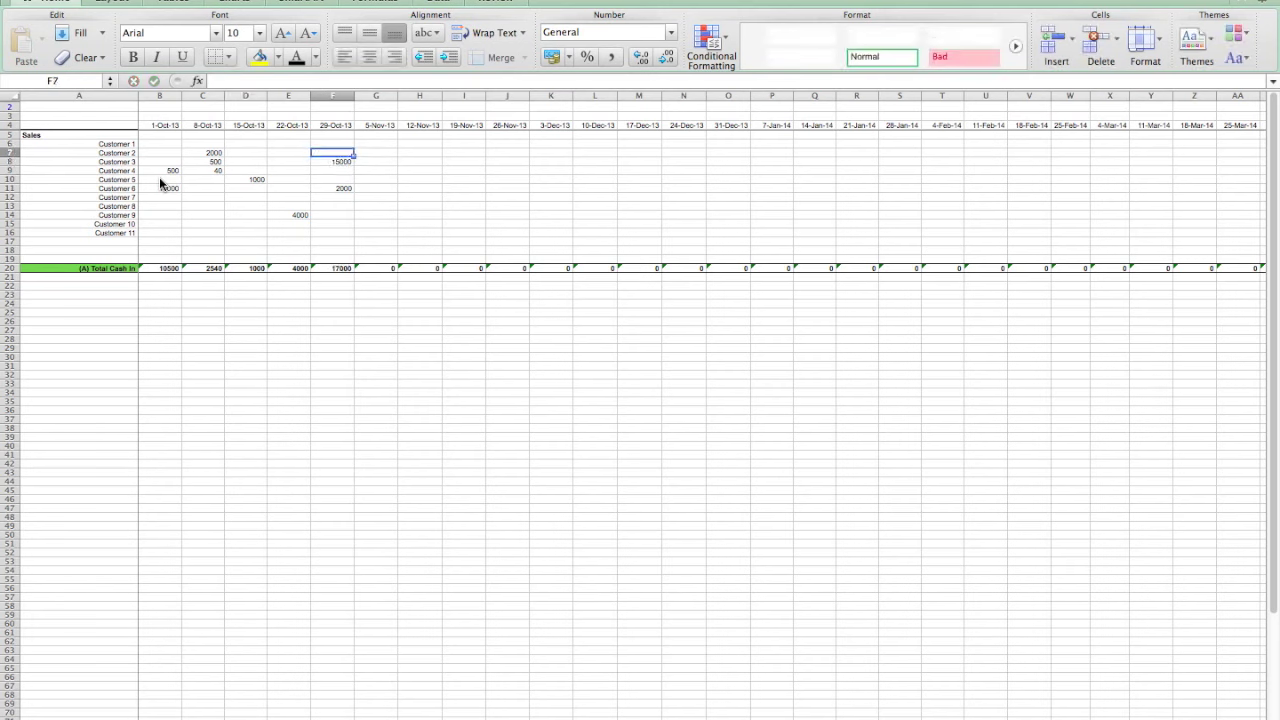
# - Enter 400 for Customer 4 and 2000 for Customer 8 in the 5-Nov-13 week
pyautogui.press('Down')
pyautogui.press('Right')
pyautogui.press('Down')
pyautogui.write('400')
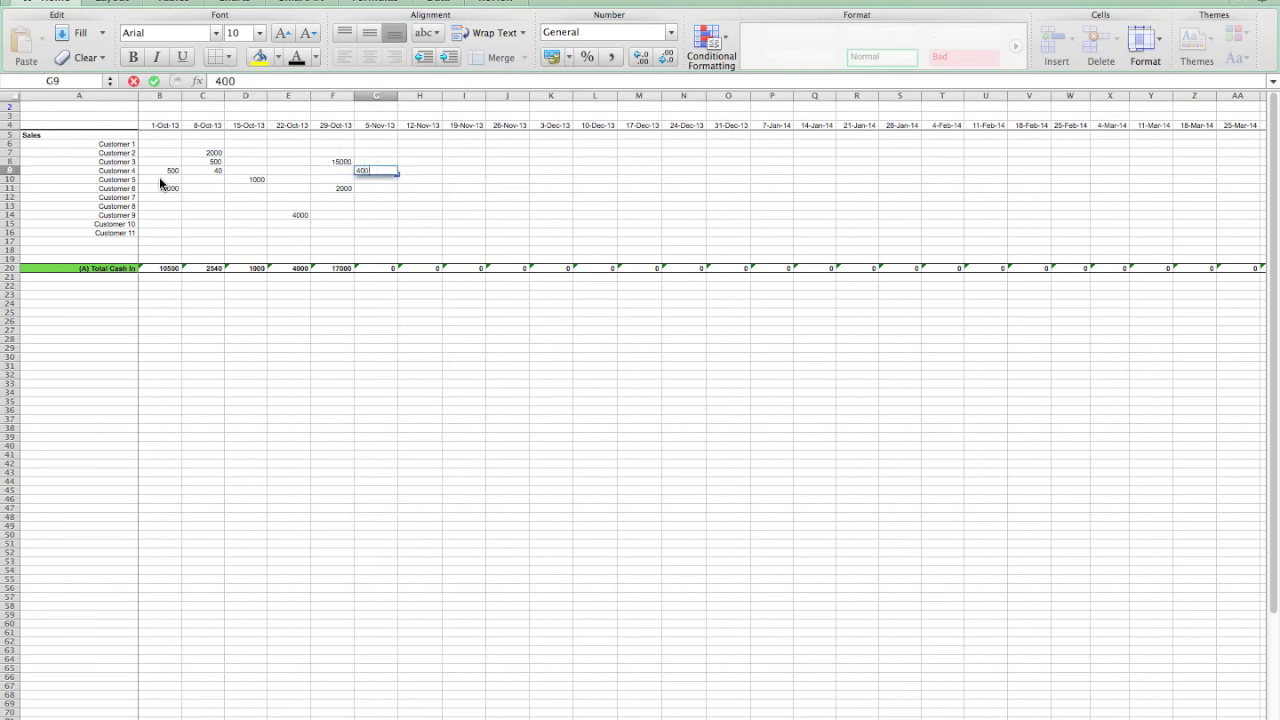
pyautogui.press('Down')
pyautogui.press('Down')
pyautogui.press('Down')
pyautogui.press('Down')
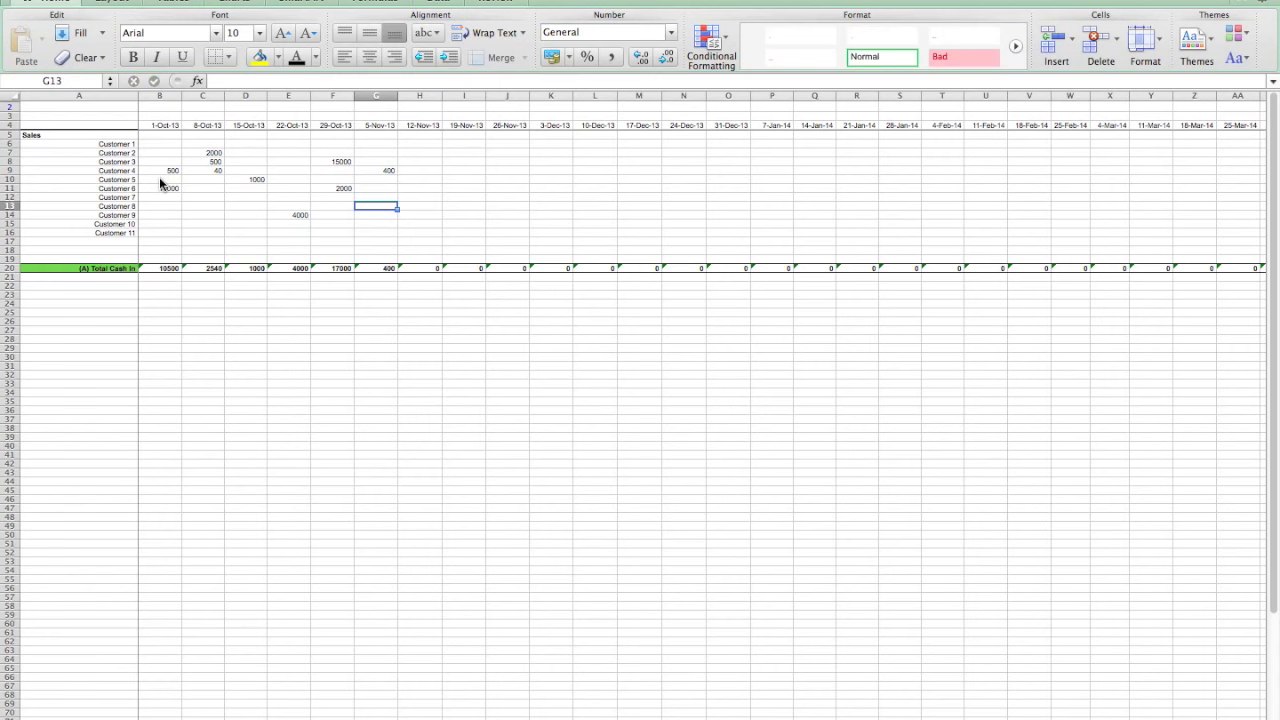
pyautogui.write('2000')
pyautogui.press('Return')
# - On the Cash Flow sheet, enter inventory payments of 5000 to Supplier A for 1-Oct-13 and 5000 to Supplier B for 8-Oct-13
pyautogui.hotkey('ctrl', 'pagedown')
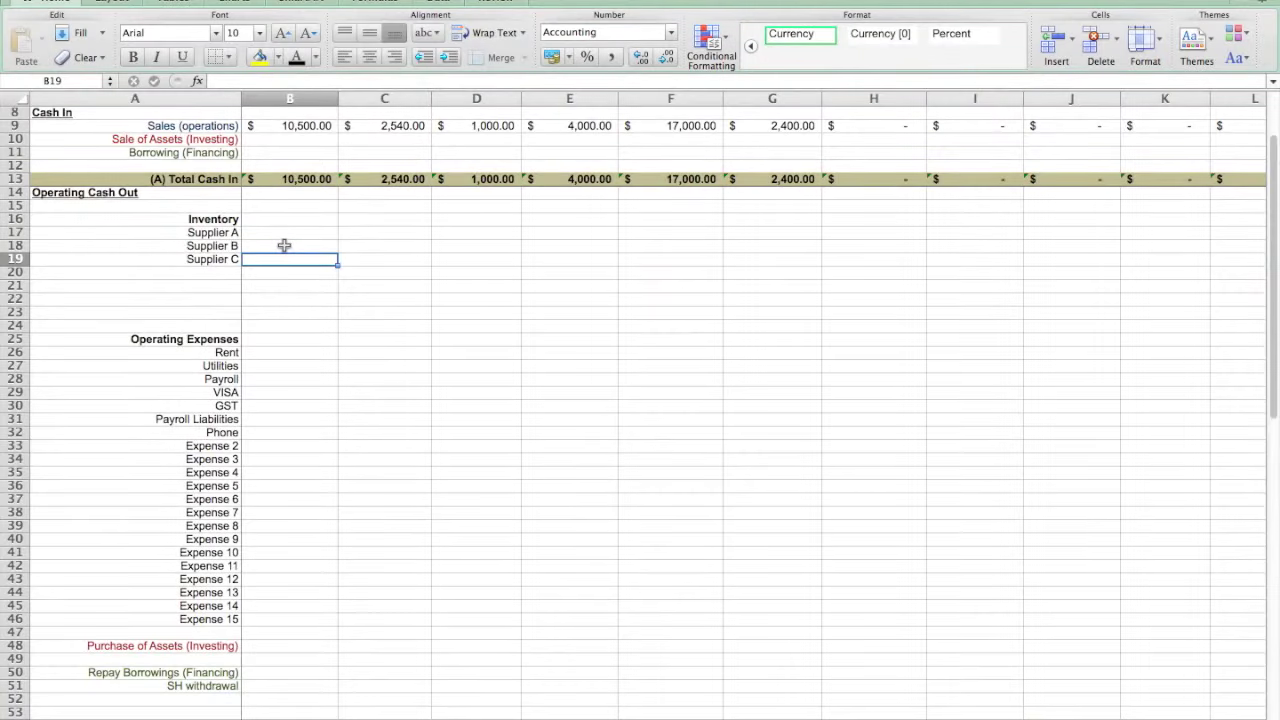
pyautogui.press('Up')
pyautogui.press('Up')
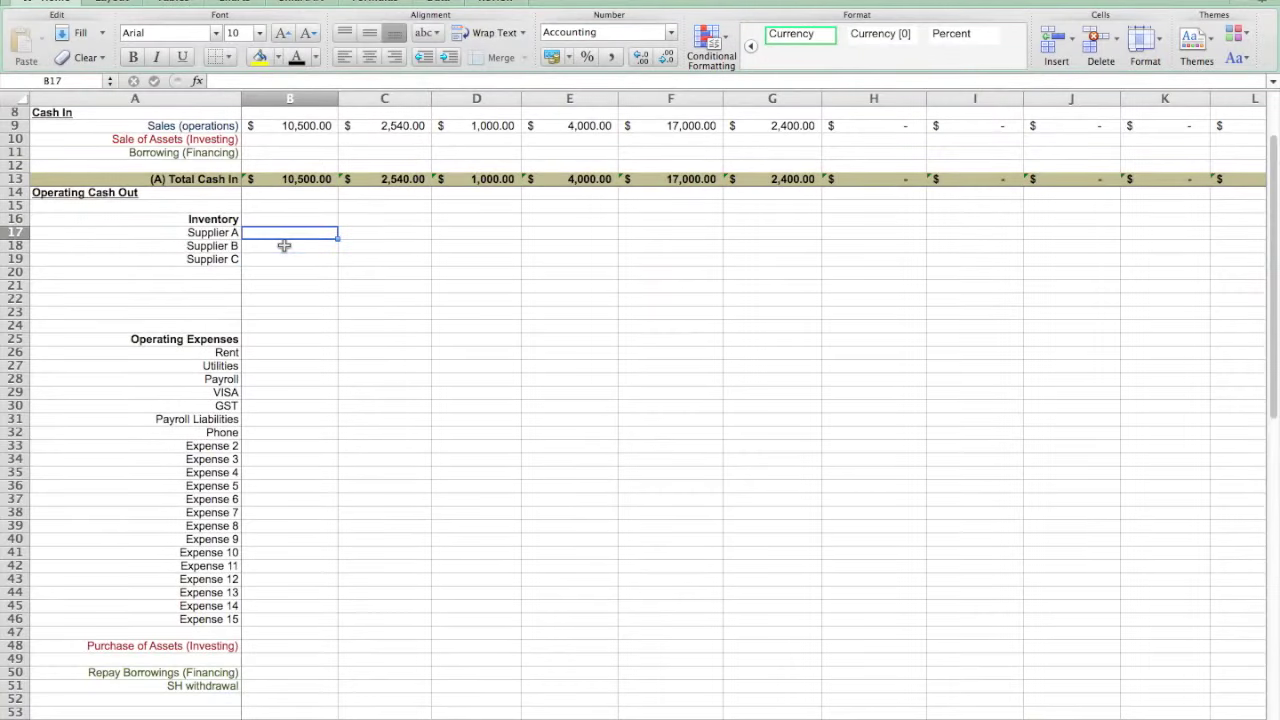
pyautogui.write('5000')
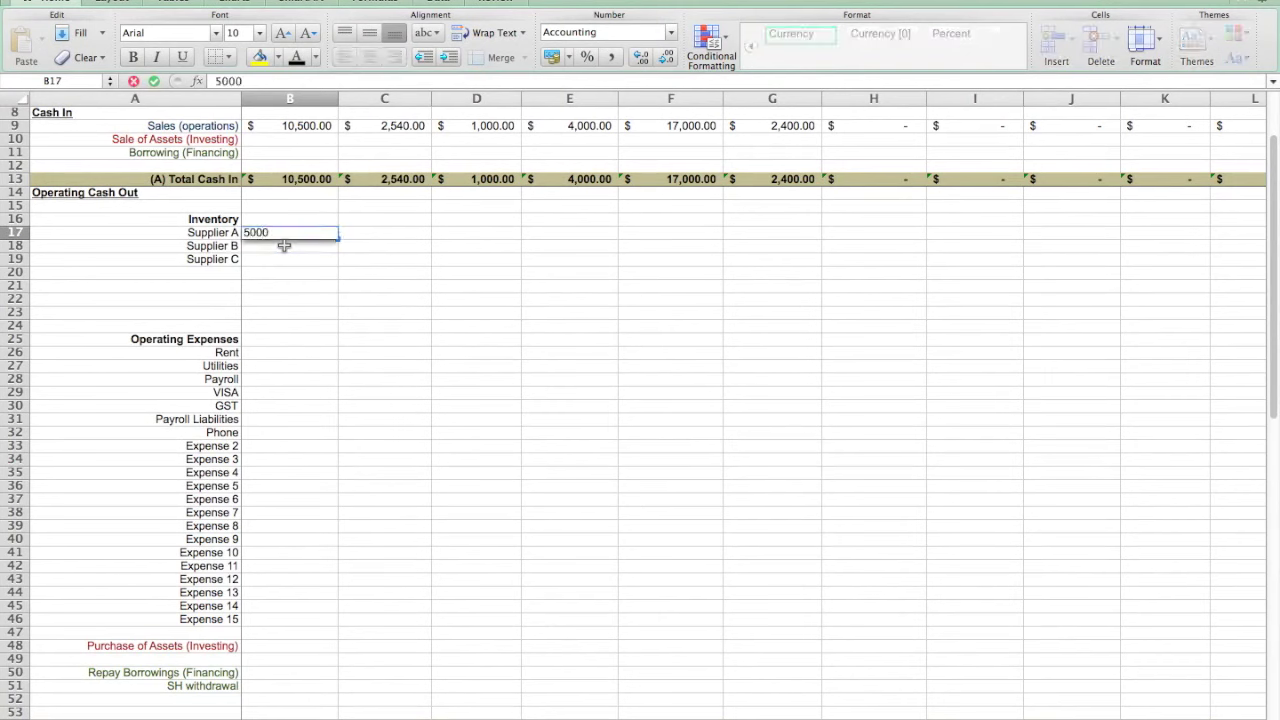
pyautogui.press('Return')
pyautogui.press('Right')
pyautogui.write('5000')
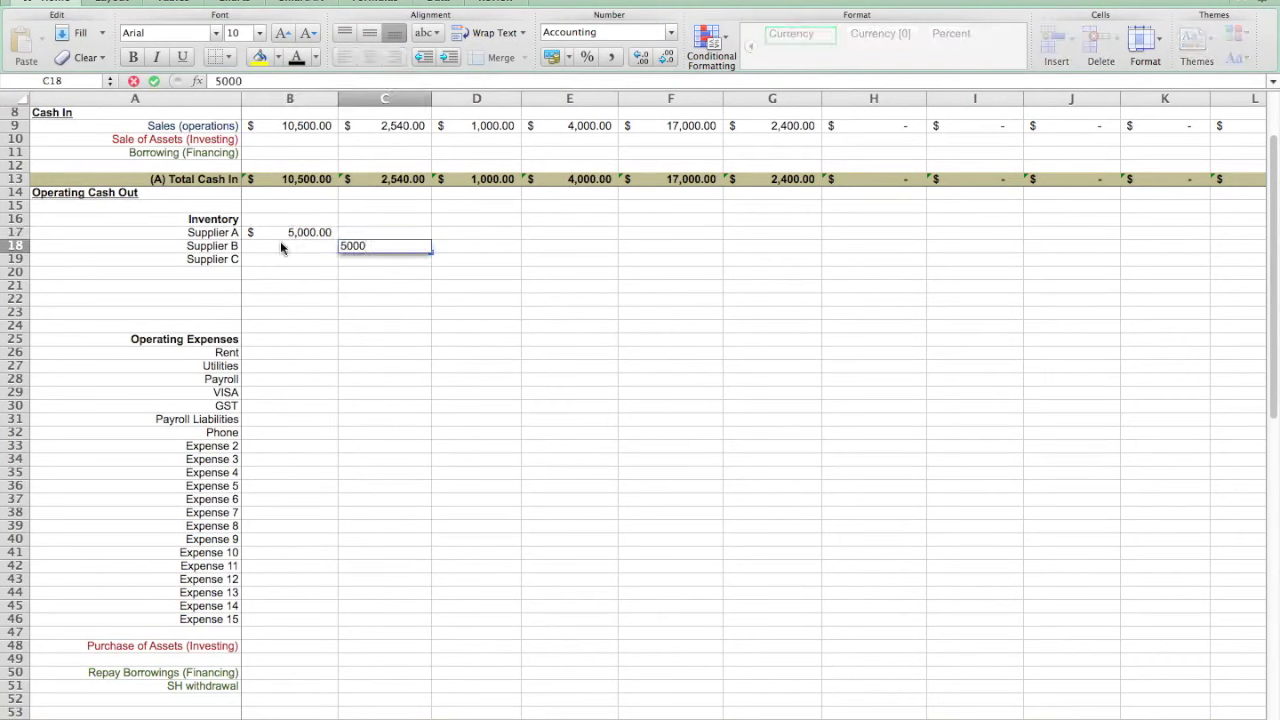
pyautogui.press('Return')
# - Enter an inventory payment of 10000 to Supplier C in the 29-Oct-13 week
pyautogui.press('Right')
pyautogui.press('Right')
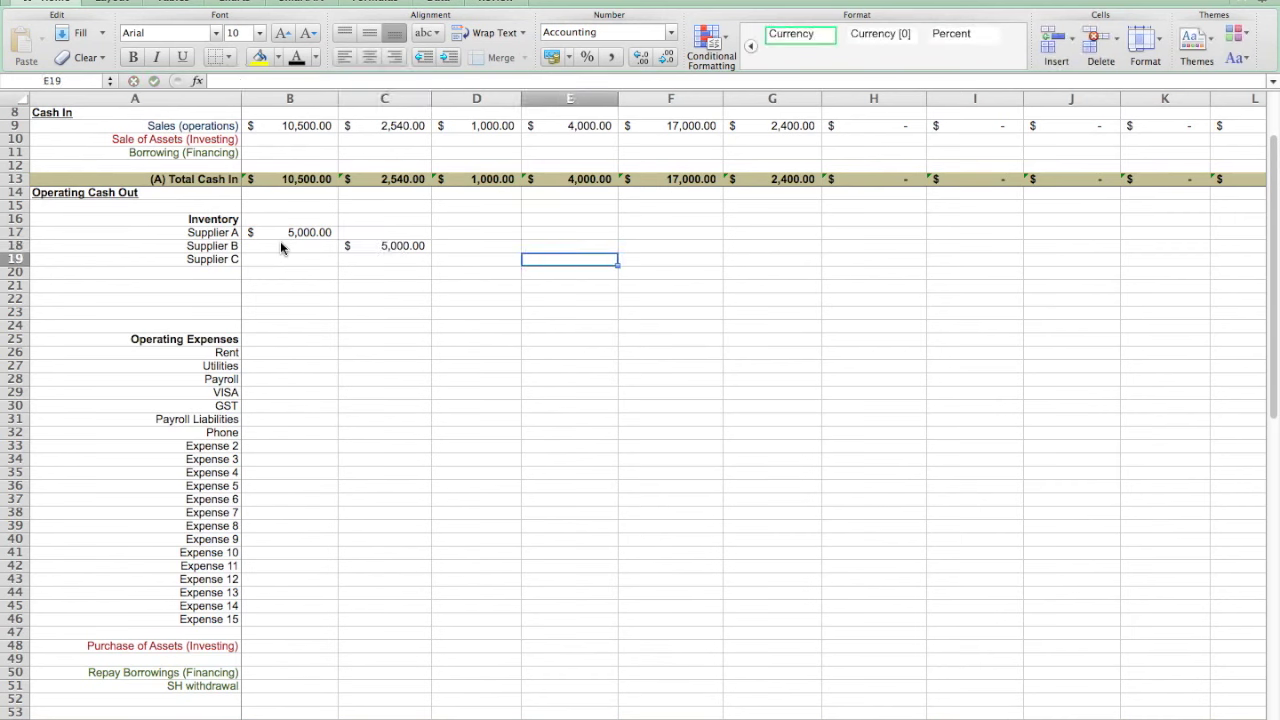
pyautogui.press('Right')
pyautogui.write('10000')
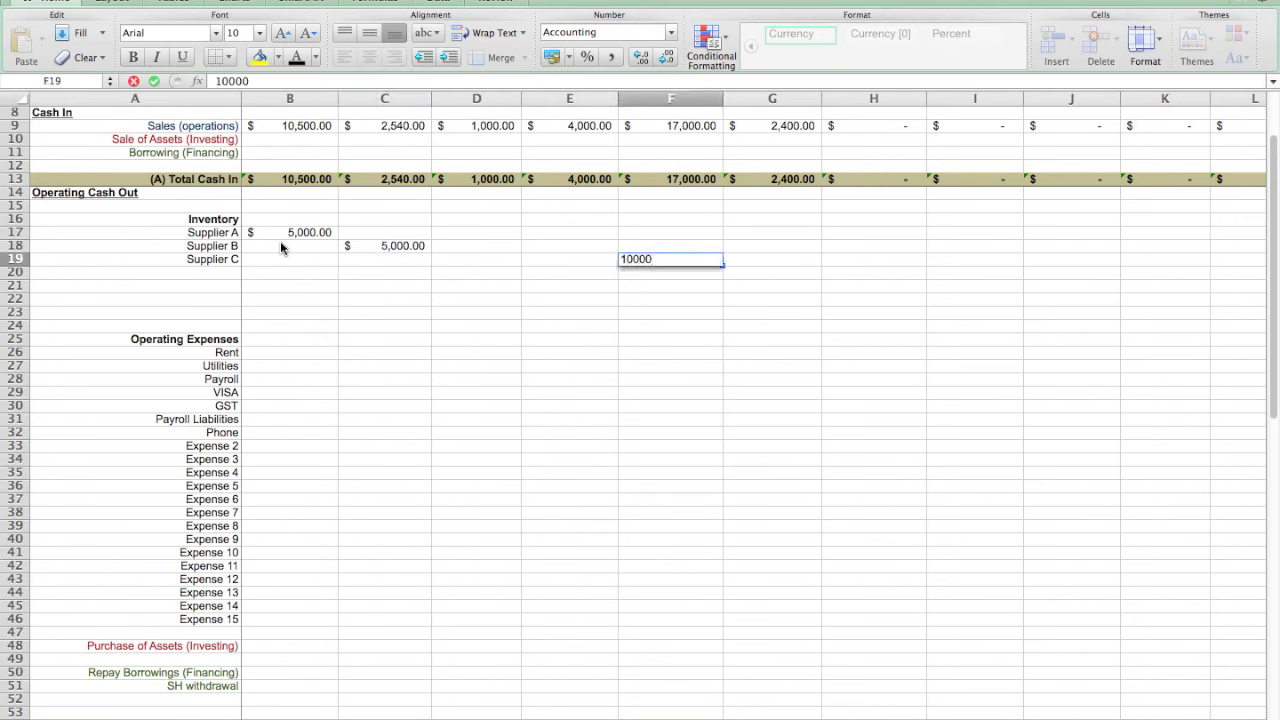
pyautogui.press('Return')
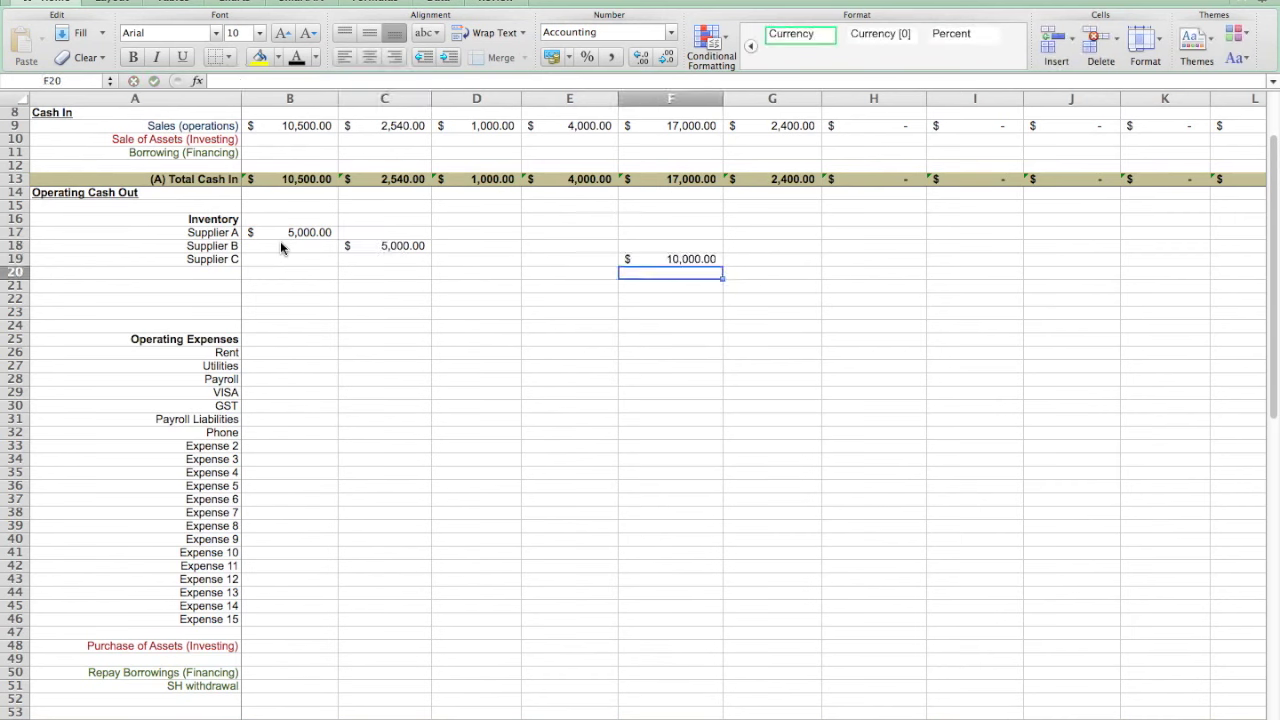
# - Enter a Rent expense of 2,000 in the 8-Oct-13 week
pyautogui.scroll(-1, 345, 352)
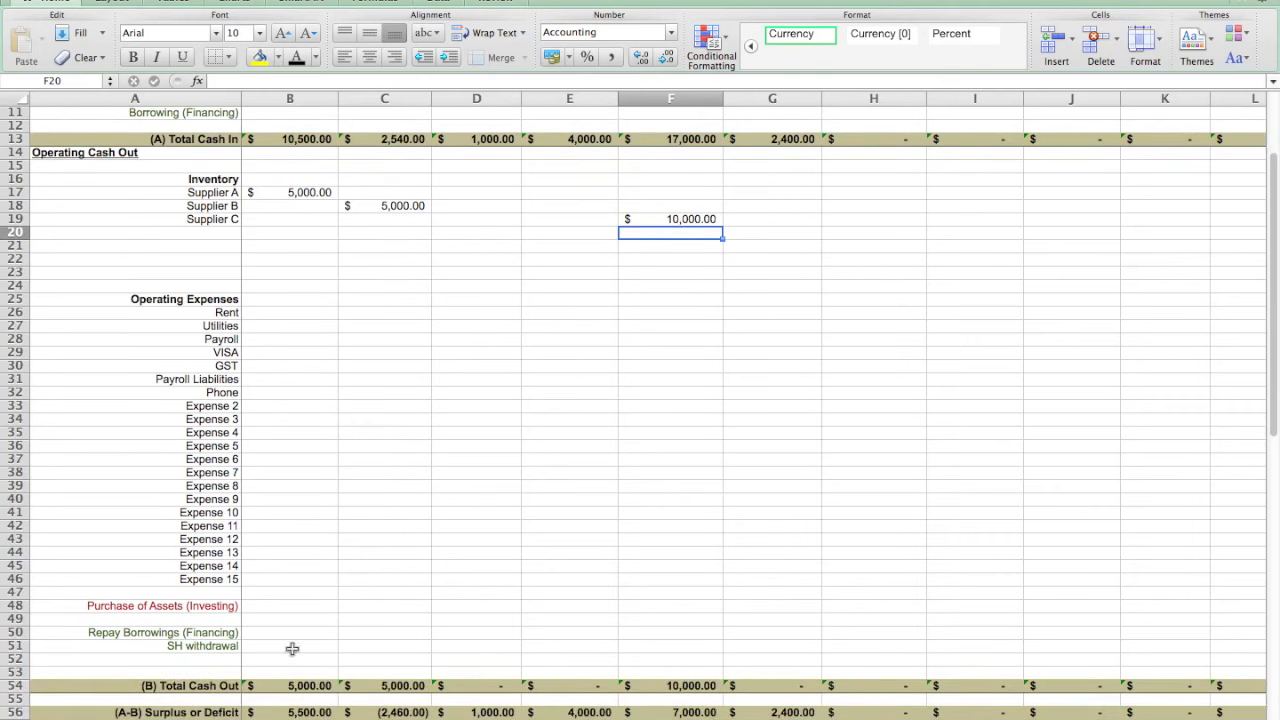
pyautogui.scroll(-2, 986, 571)
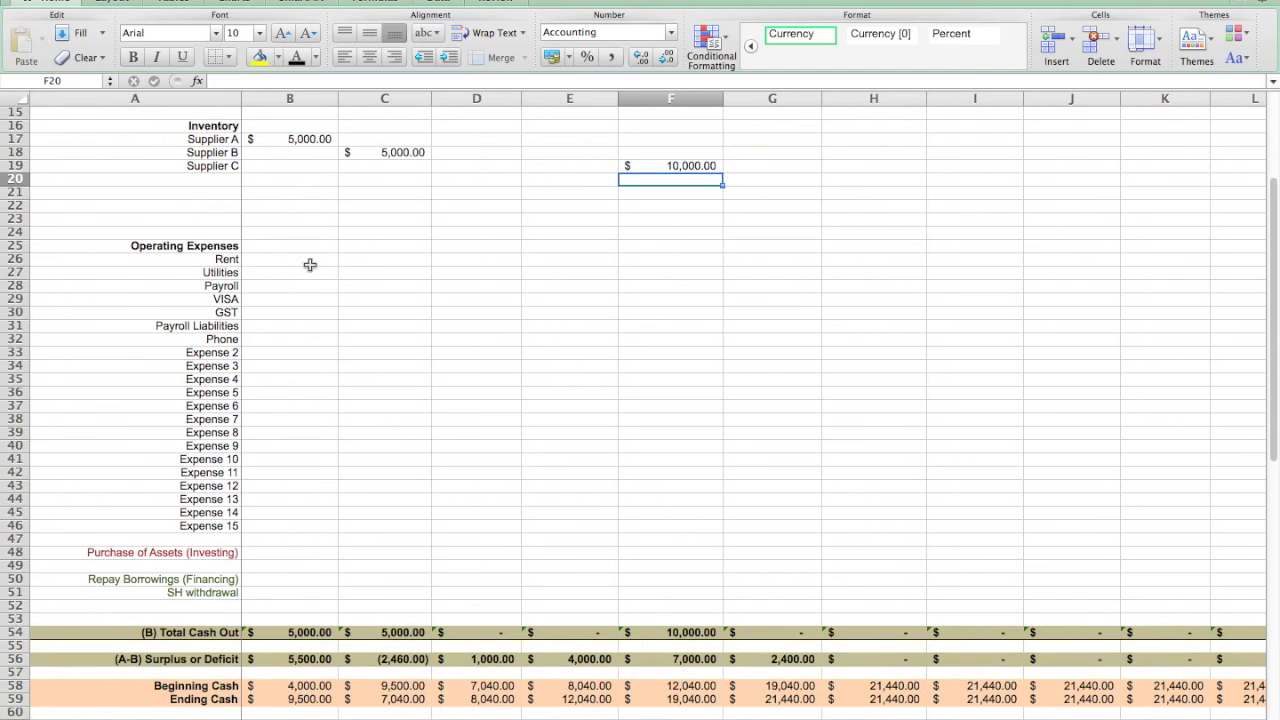
pyautogui.click(388, 262)
pyautogui.write('2')
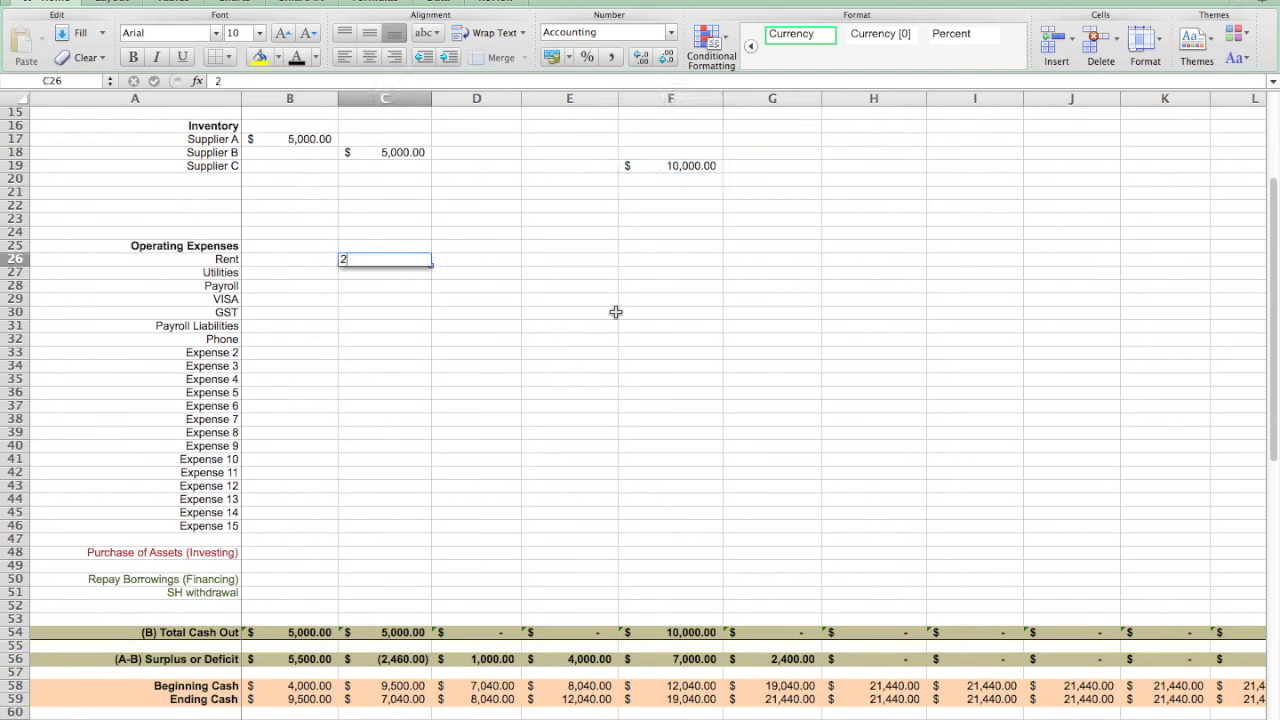
pyautogui.write(',000')
pyautogui.press('Return')
pyautogui.press('Down')
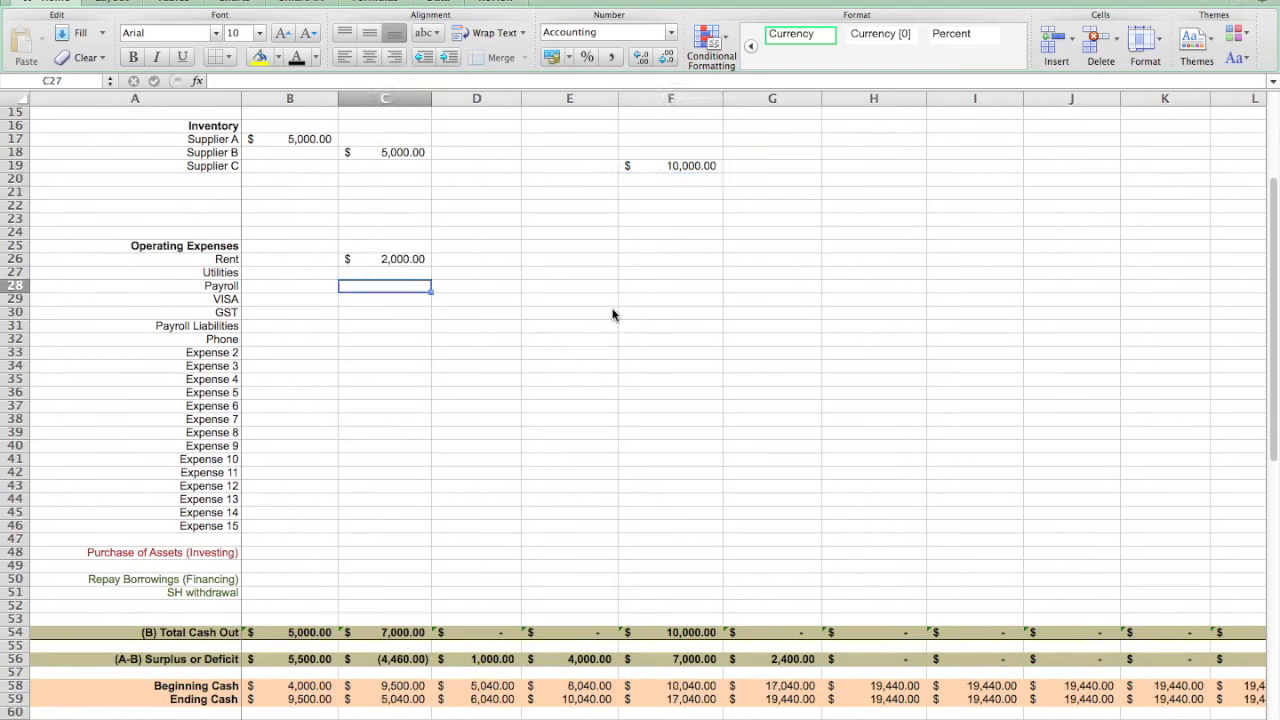
# - Enter a Payroll expense of 4000 in the 15-Oct-13 week
pyautogui.press('Right')
pyautogui.press('Right')
pyautogui.press('Left')
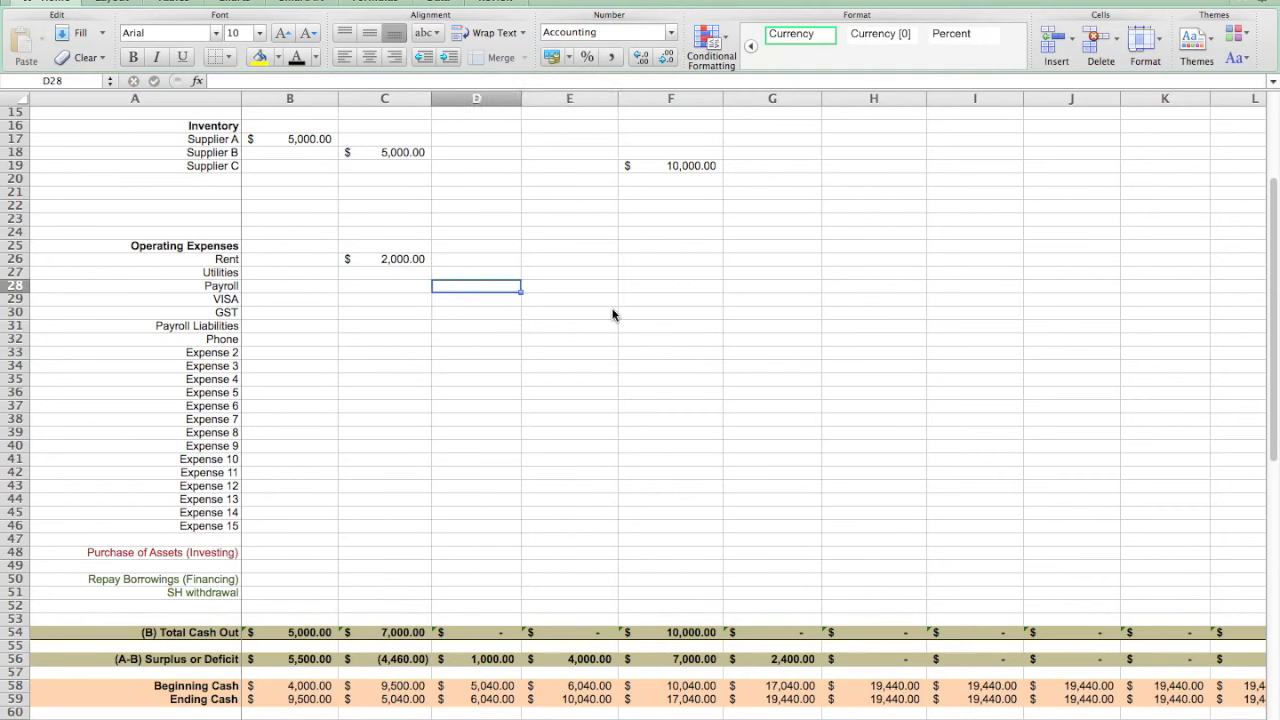
pyautogui.write('4000')
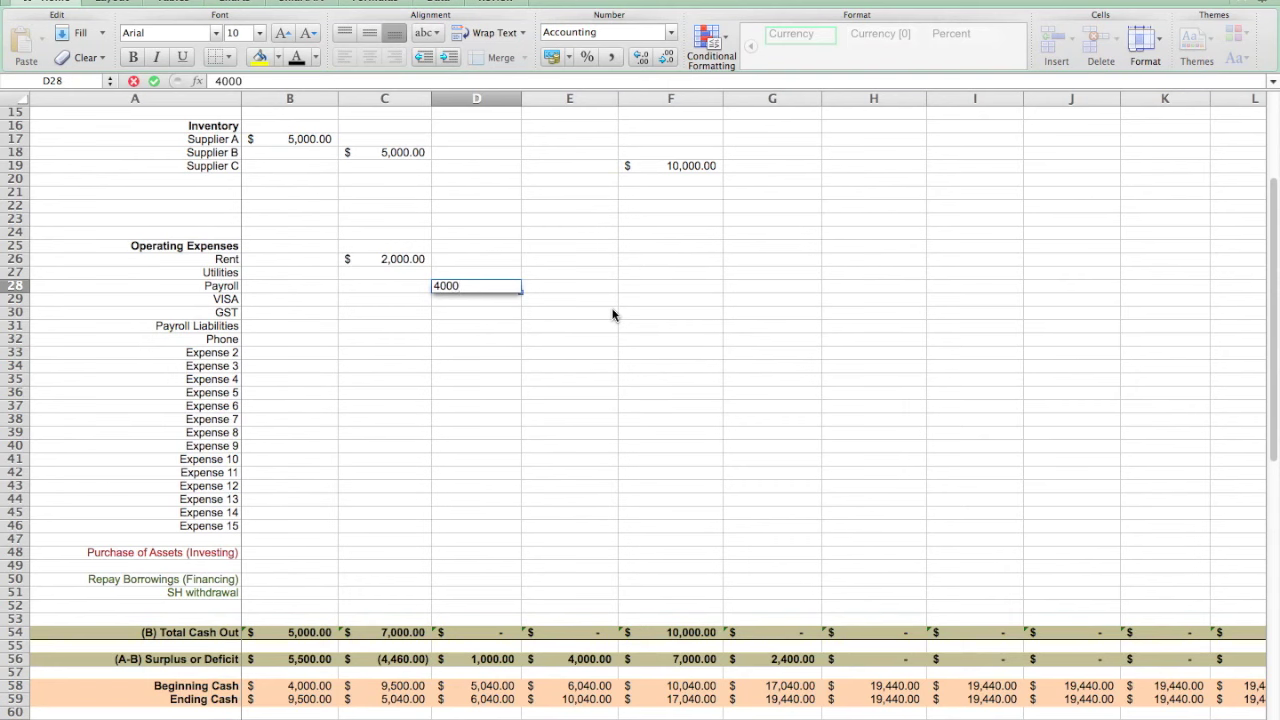
pyautogui.press('Tab')
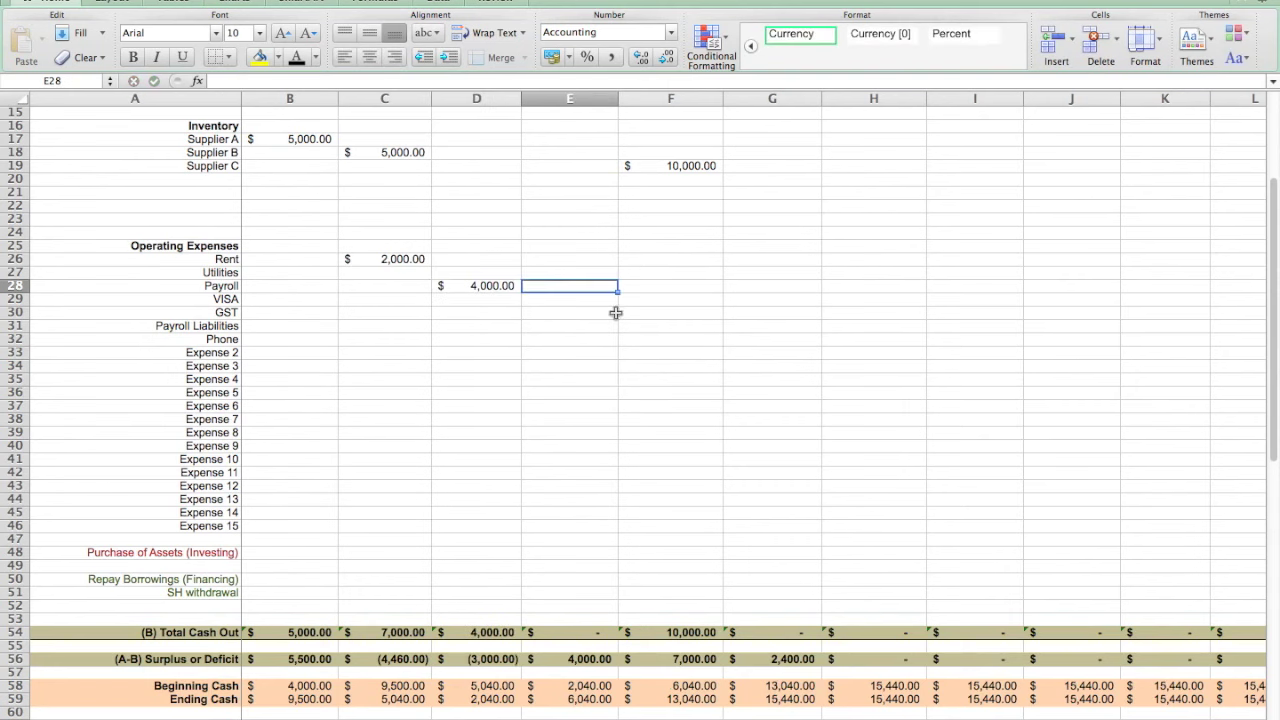
# - Set the 15-Oct-13 Payroll expense to 2000 and copy it to the 29-Oct-13 week
pyautogui.click(500, 286)
pyautogui.scroll(3, 678, 343)
pyautogui.scroll(2, 678, 343)
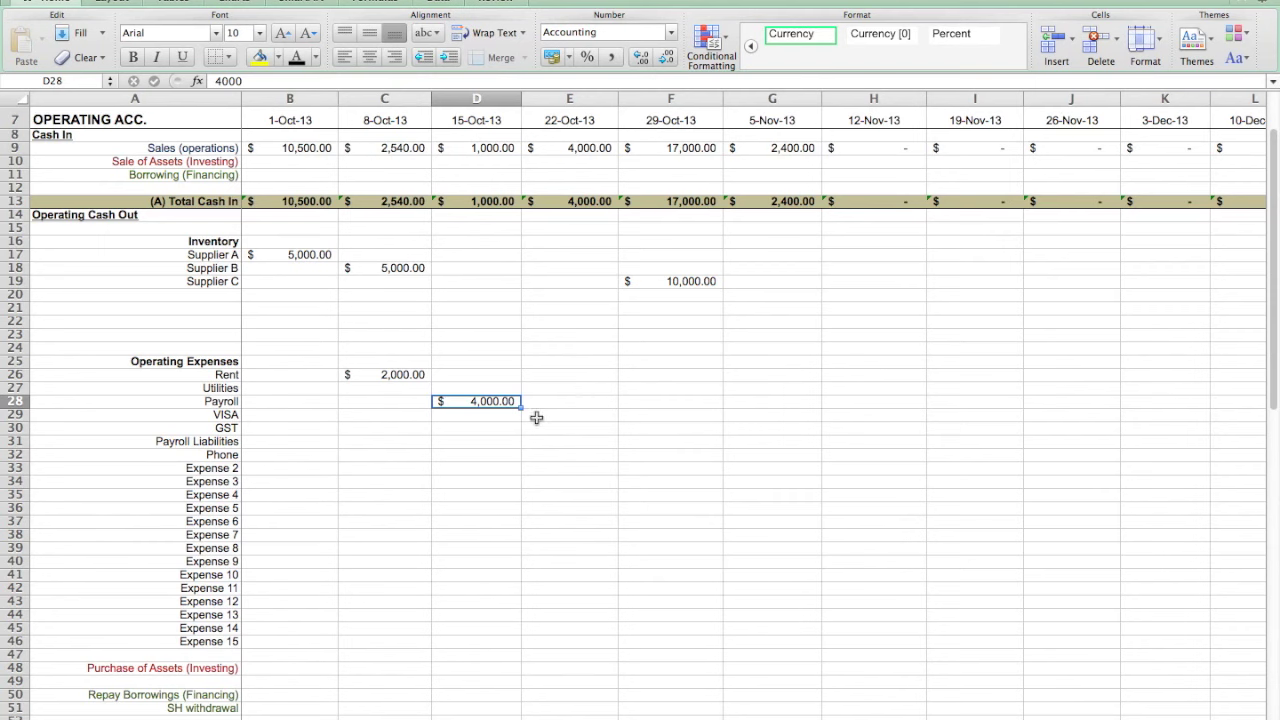
pyautogui.write('2000')
pyautogui.press('Tab')
pyautogui.press('Left')
pyautogui.press('super+c')
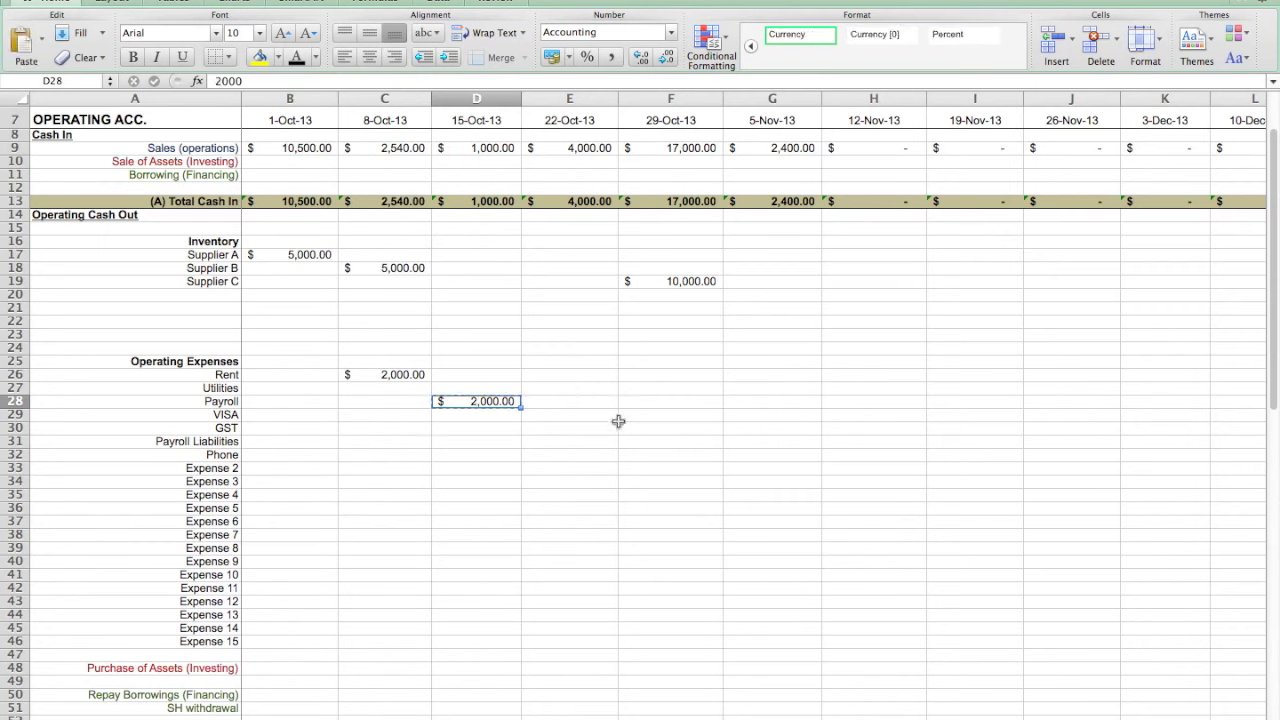
pyautogui.click(680, 413)
pyautogui.press('super+v')
# - Copy the 2000 Payroll expense to the 12-Nov-13, 26-Nov-13 and 10-Dec weeks as well
pyautogui.click(871, 410)
pyautogui.press('super+v')
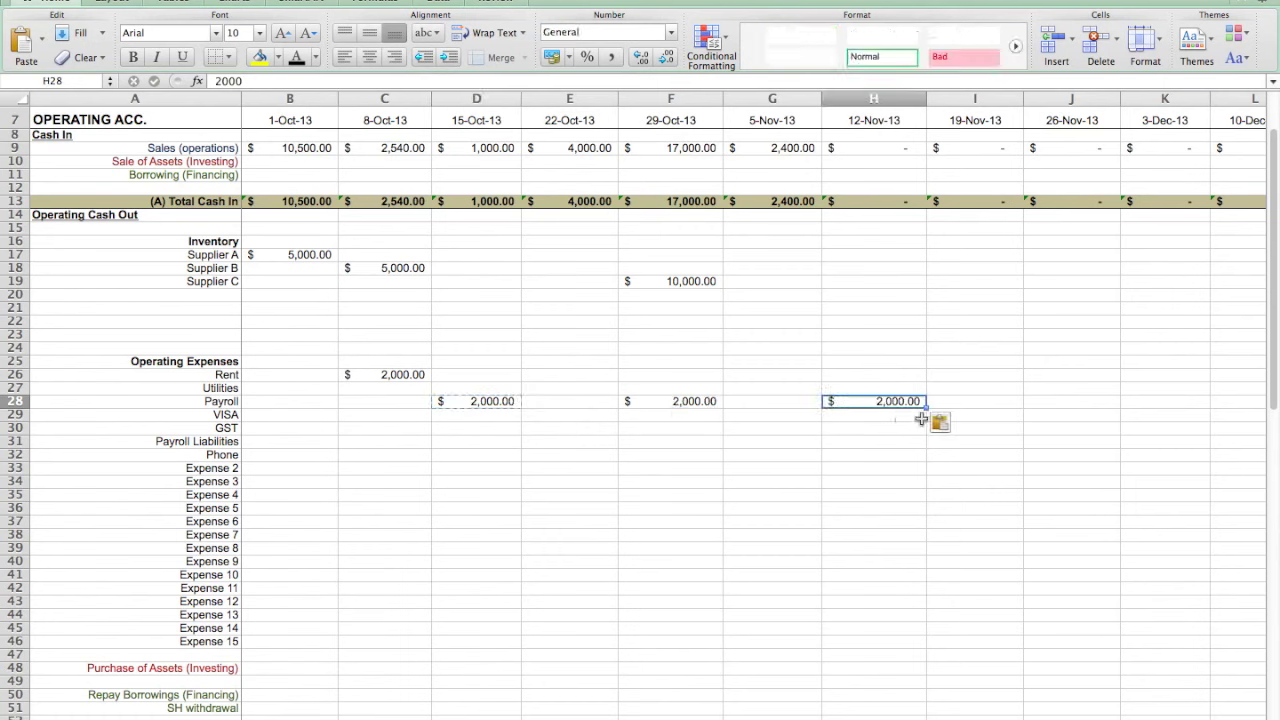
pyautogui.click(1055, 410)
pyautogui.press('super+v')
pyautogui.click(1238, 410)
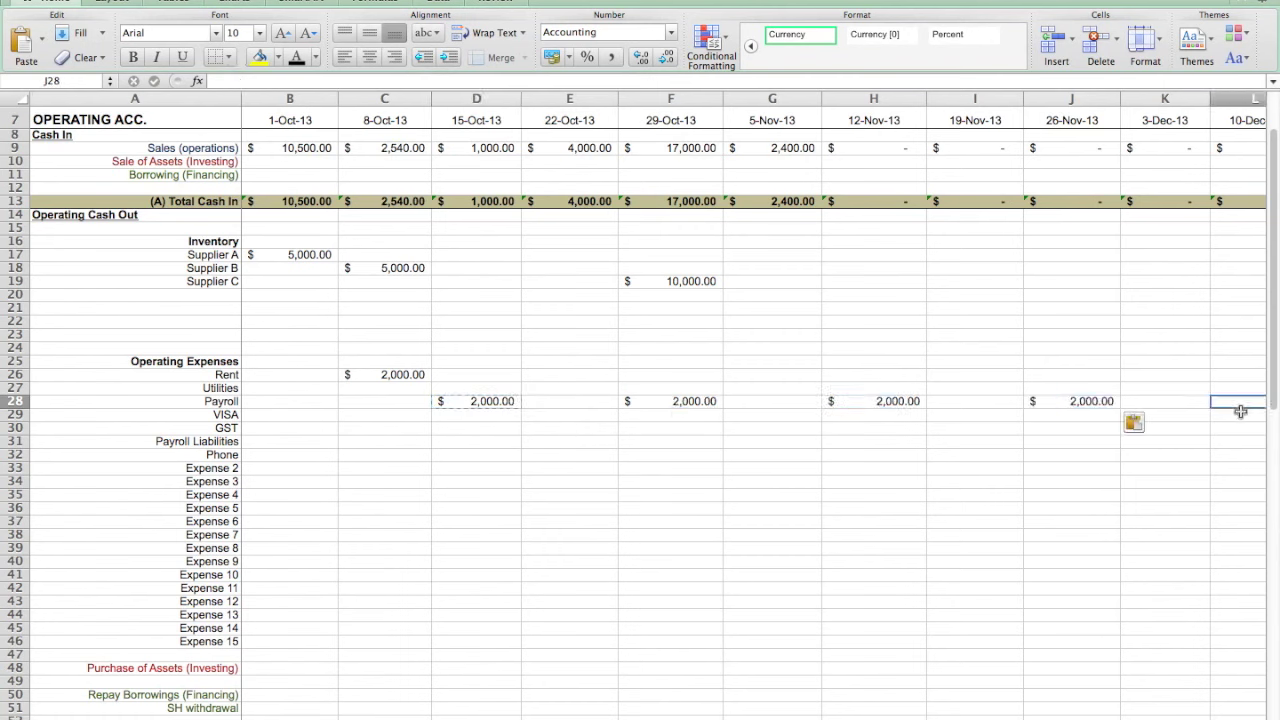
pyautogui.press('super+v')
# - Clear the contents of the Rent through GST rows from the 12-Nov-13 week to the 10-Dec week
pyautogui.scroll(-2, 851, 404)
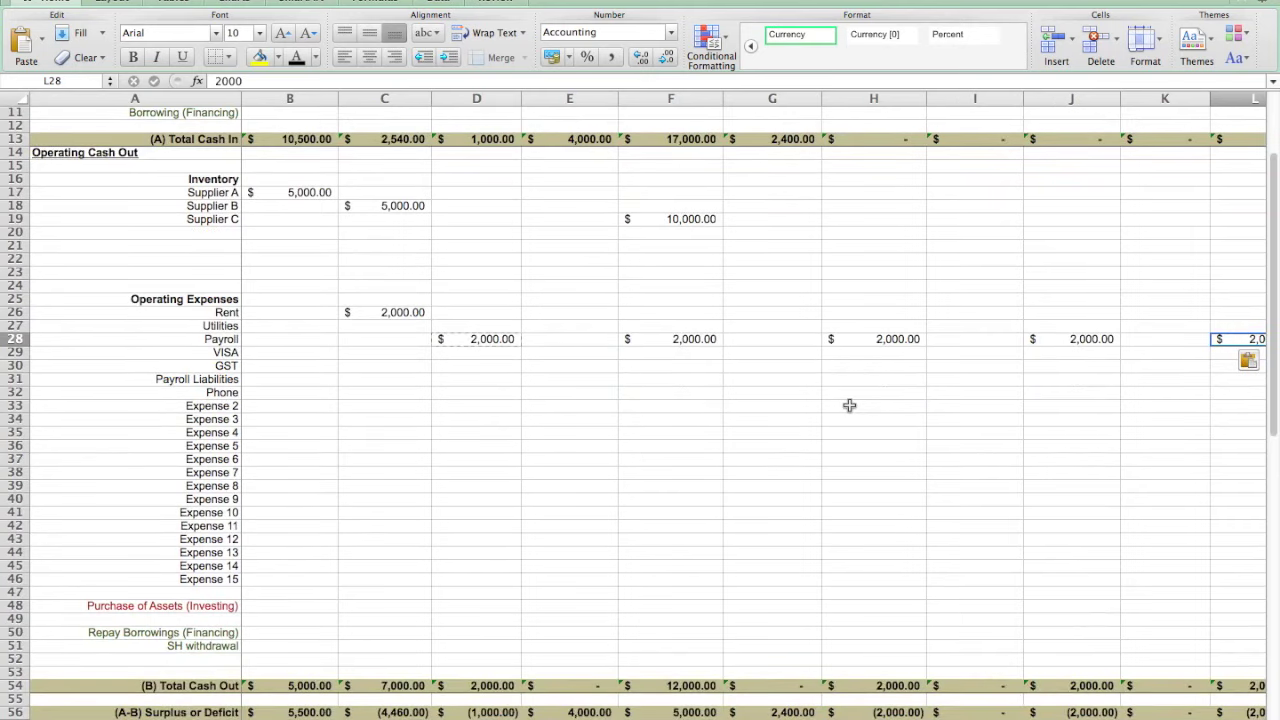
pyautogui.scroll(3, 849, 405)
pyautogui.moveTo(910, 404); pyautogui.dragTo(1265, 470)
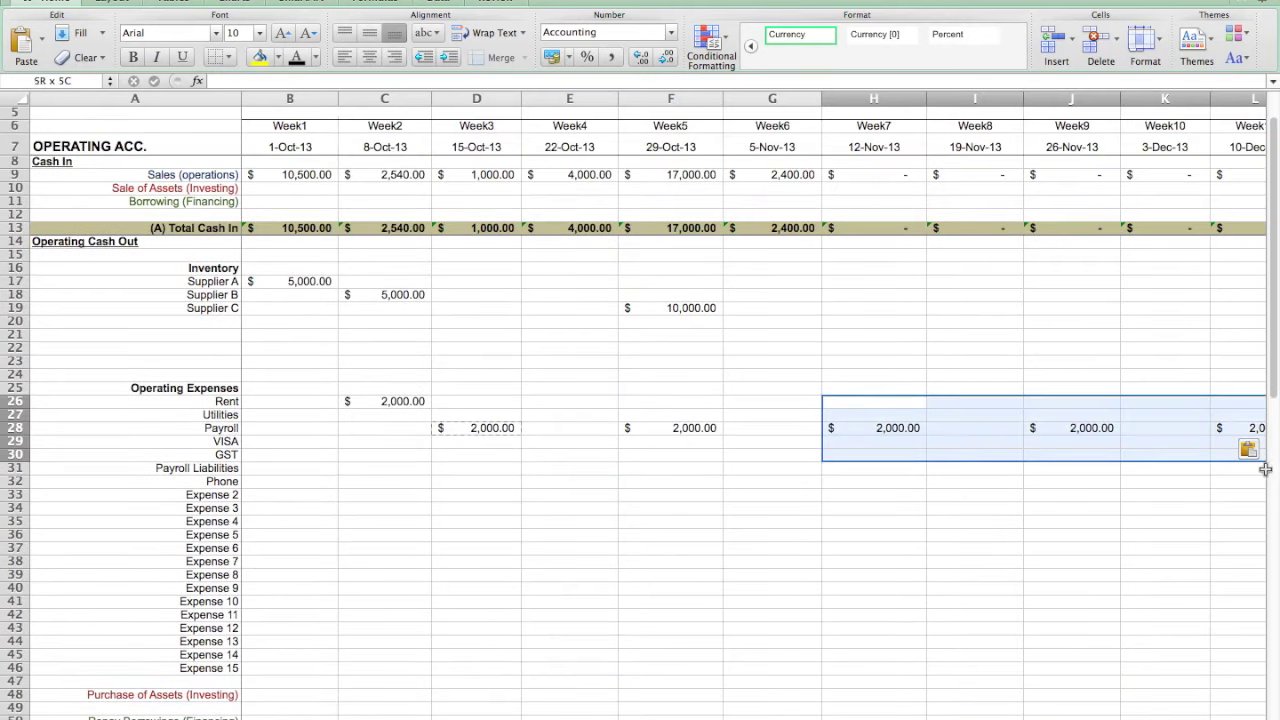
pyautogui.rightClick(1083, 428)
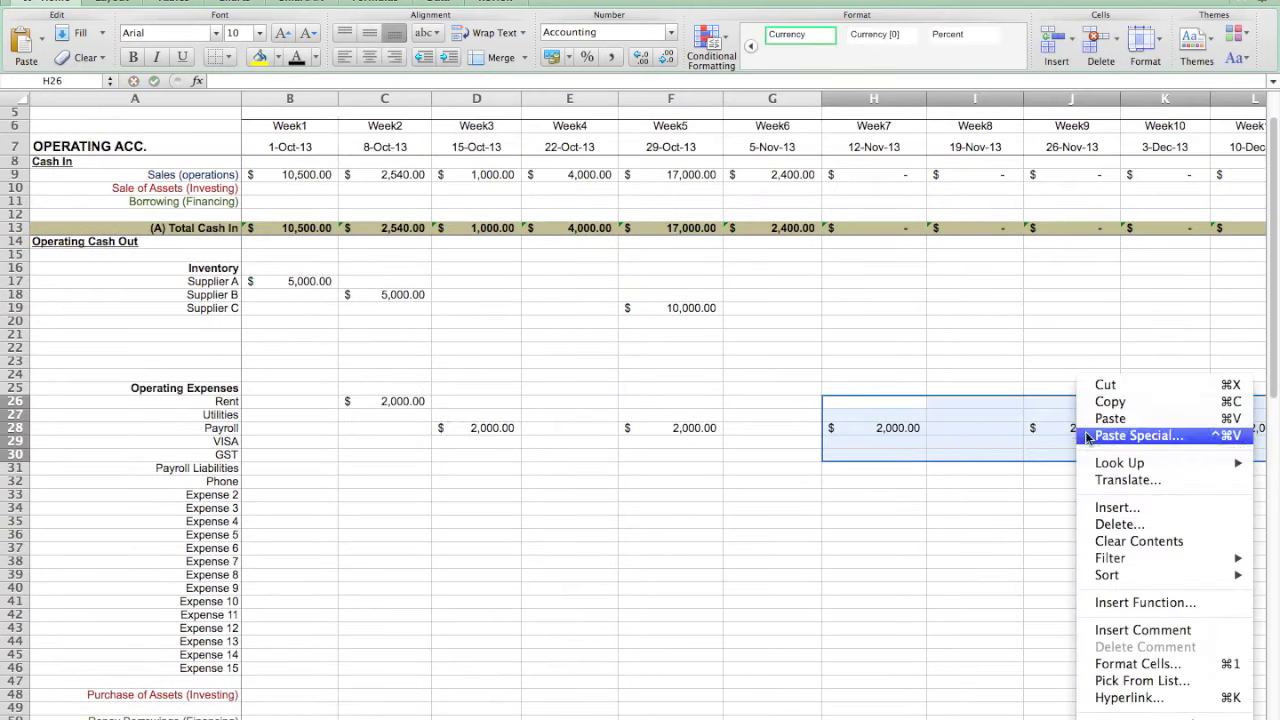
pyautogui.click(1122, 541)
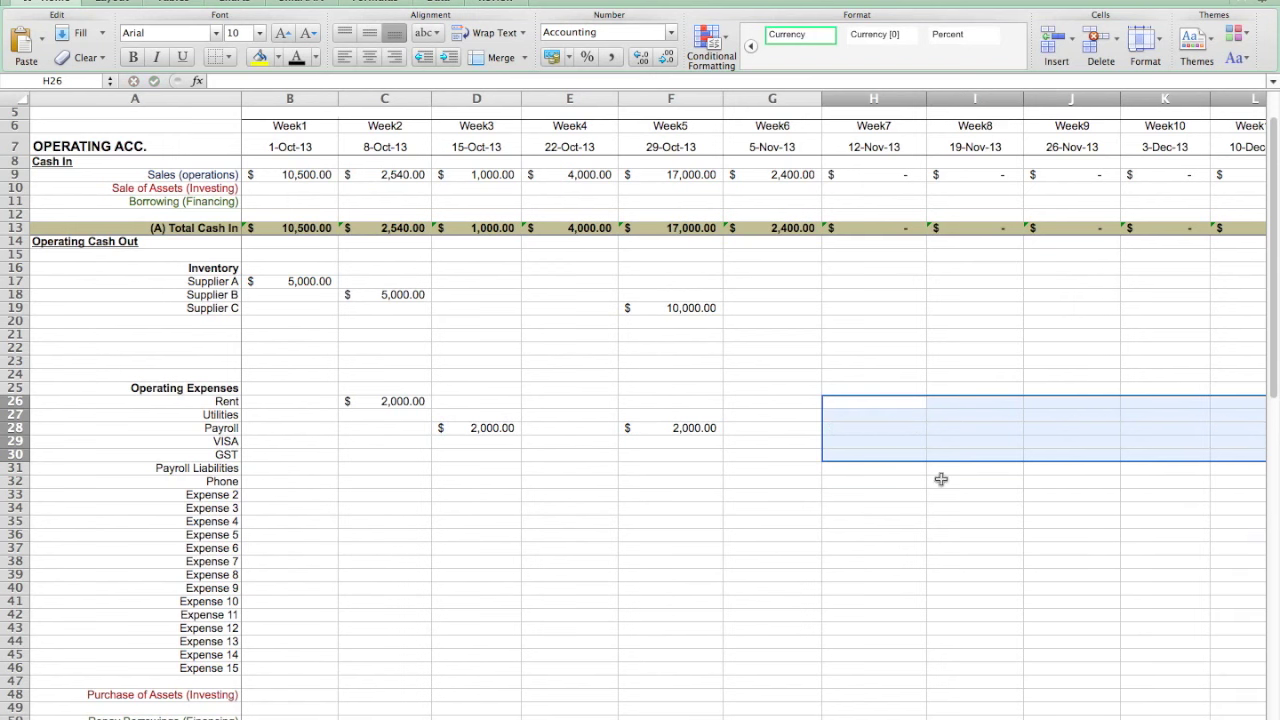
# - Enter a Phone expense of 500 in the 1-Oct-13 week
pyautogui.click(968, 324)
pyautogui.scroll(-5, 824, 557)
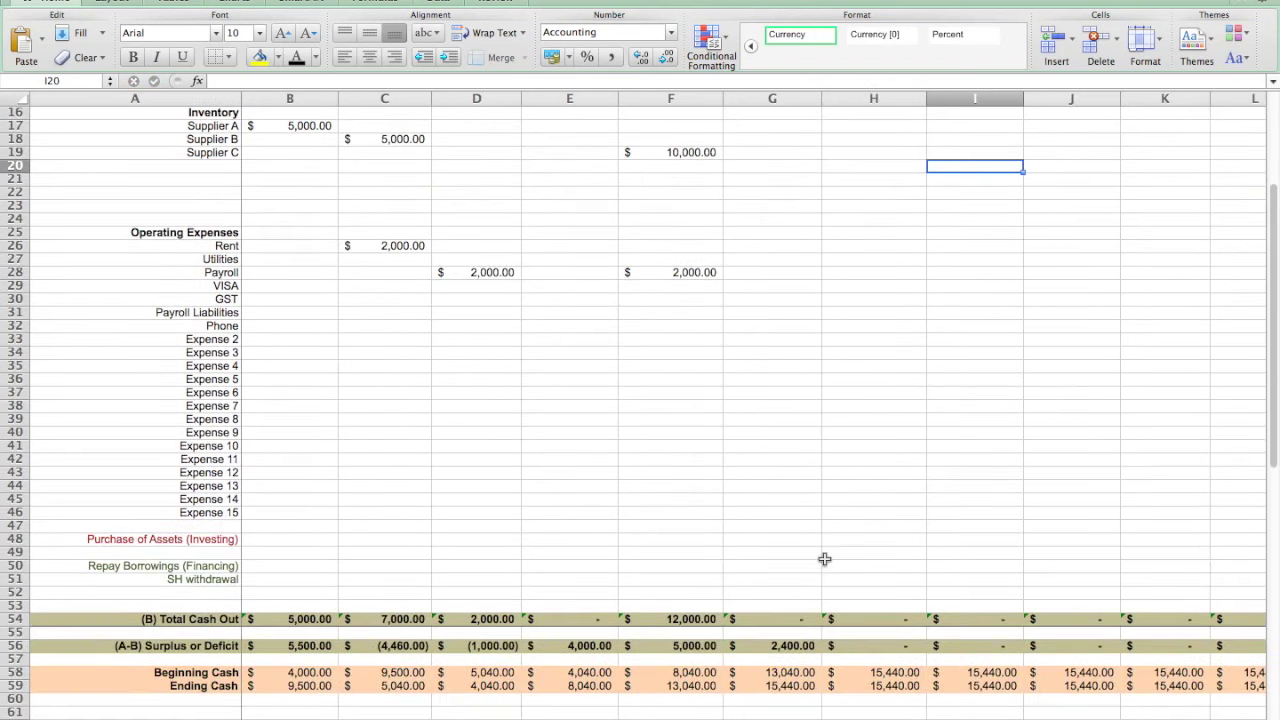
pyautogui.click(333, 331)
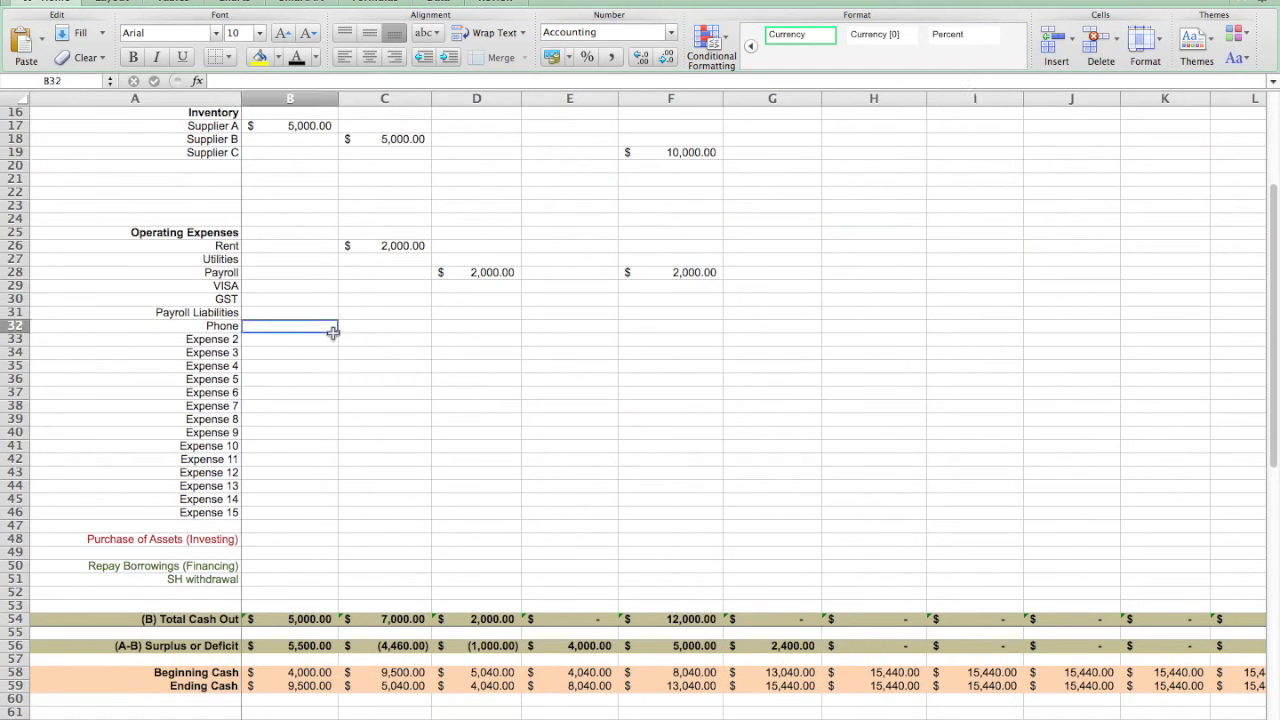
pyautogui.write('500')
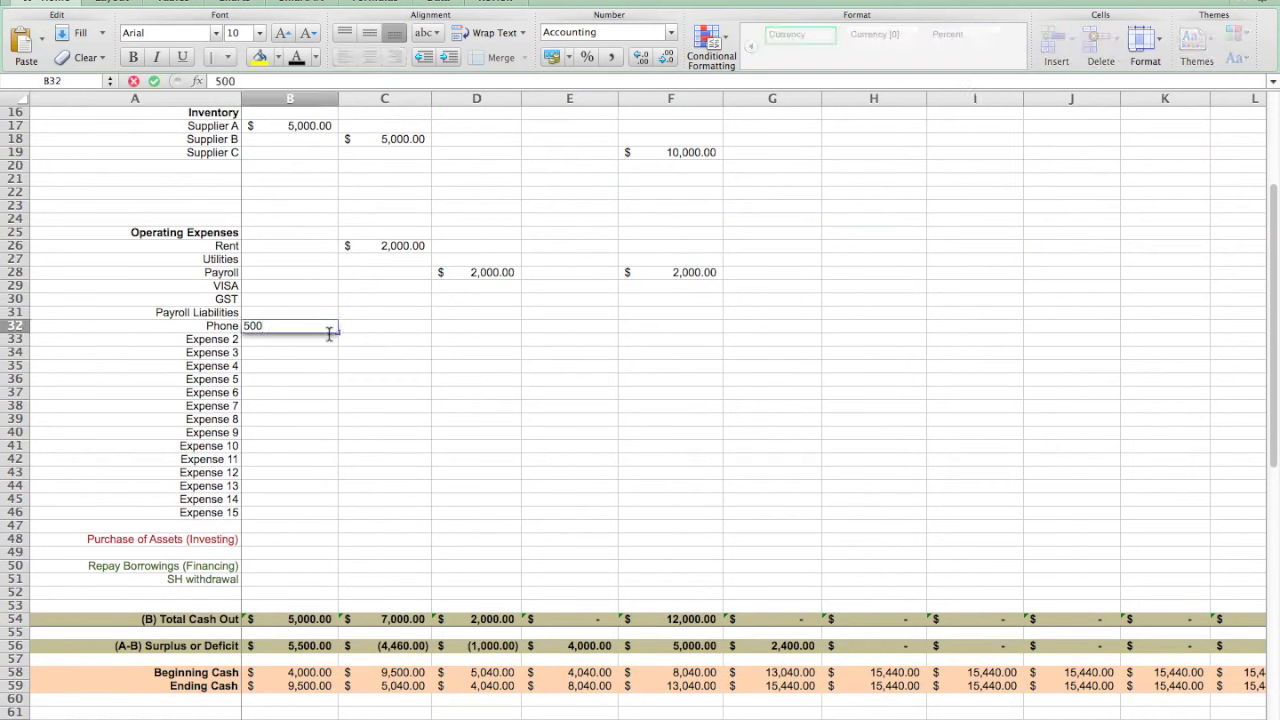
pyautogui.press('Tab')
# - Enter a Payroll Liabilities expense of 1000 in the 22-Oct-13 week
pyautogui.press('Up')
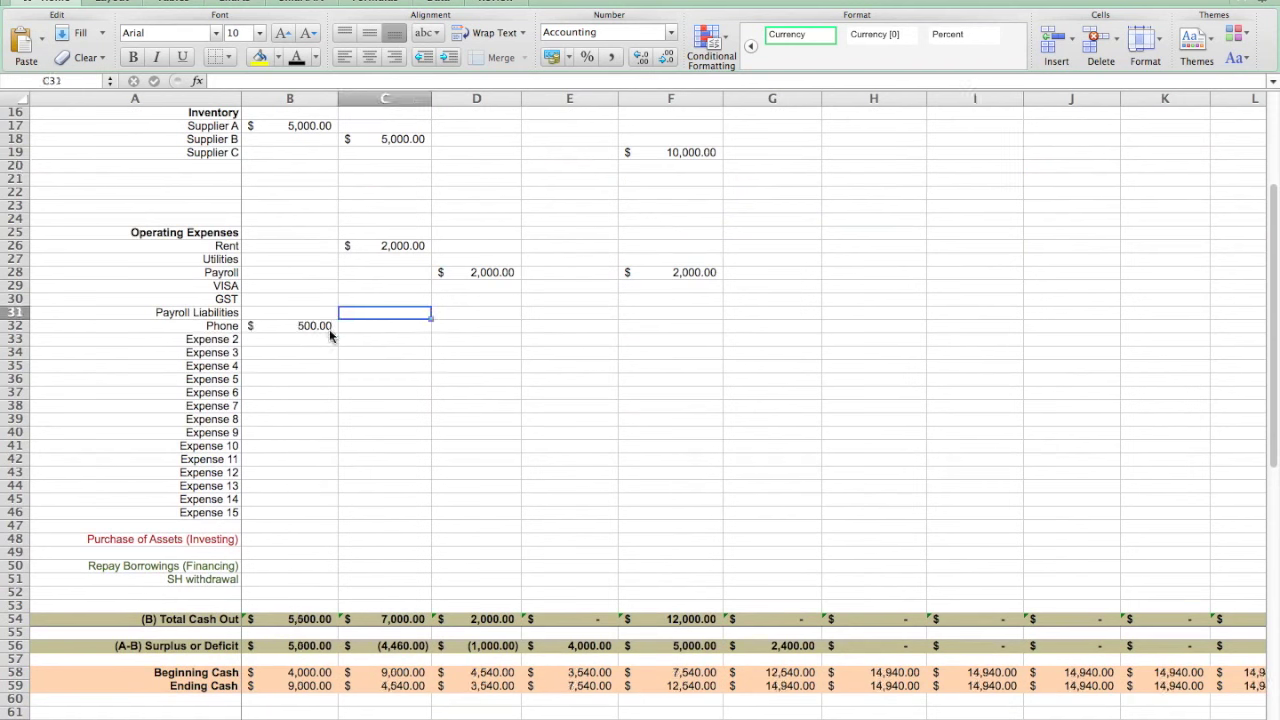
pyautogui.press('Right')
pyautogui.press('Right')
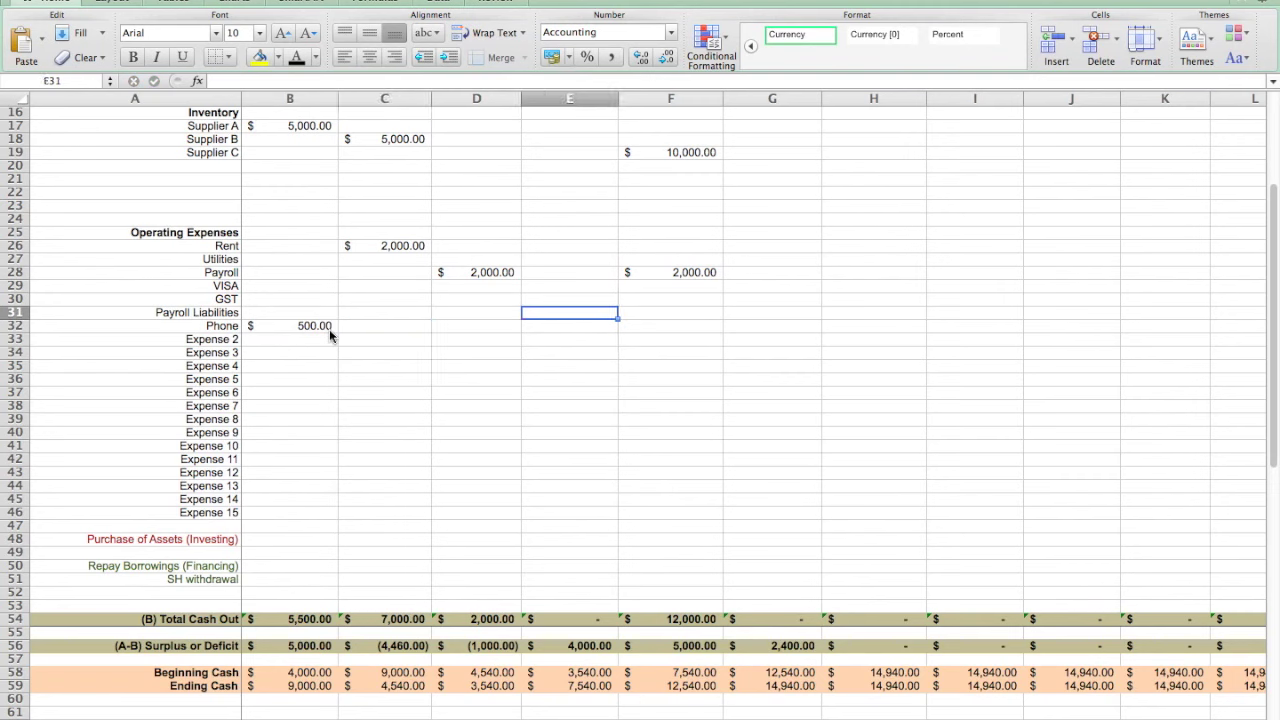
pyautogui.write('1000')
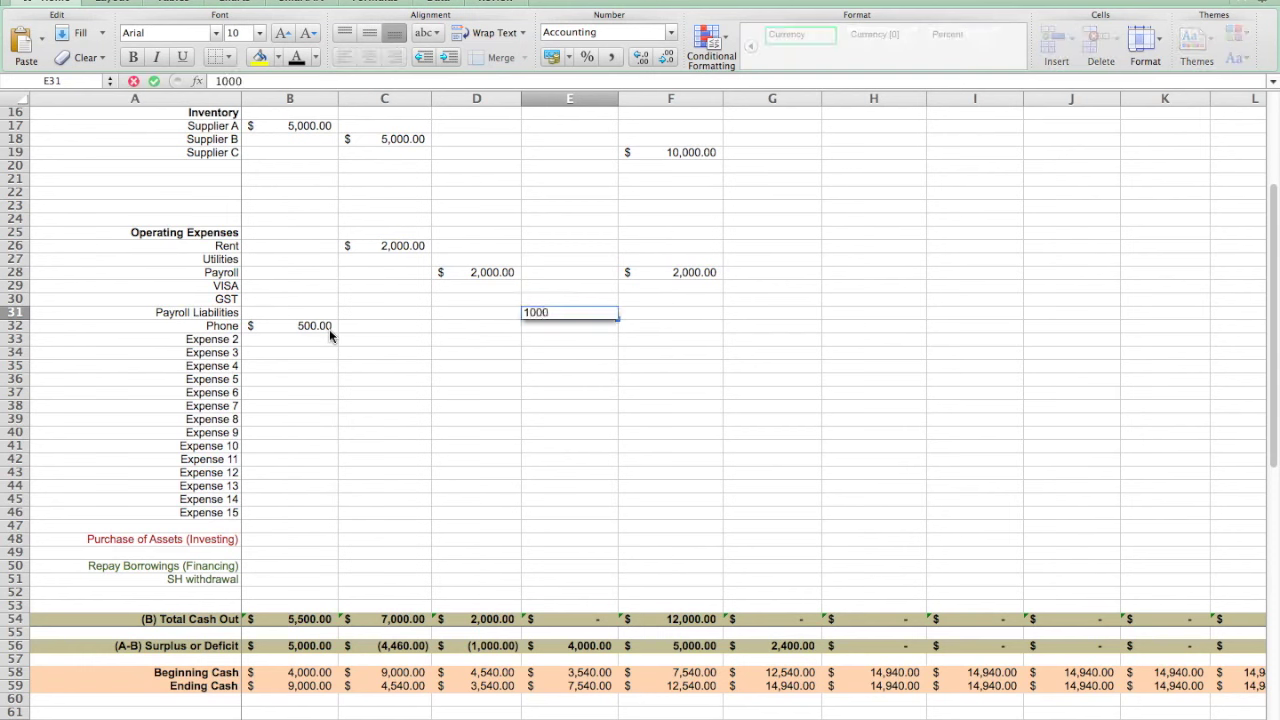
pyautogui.press('Tab')
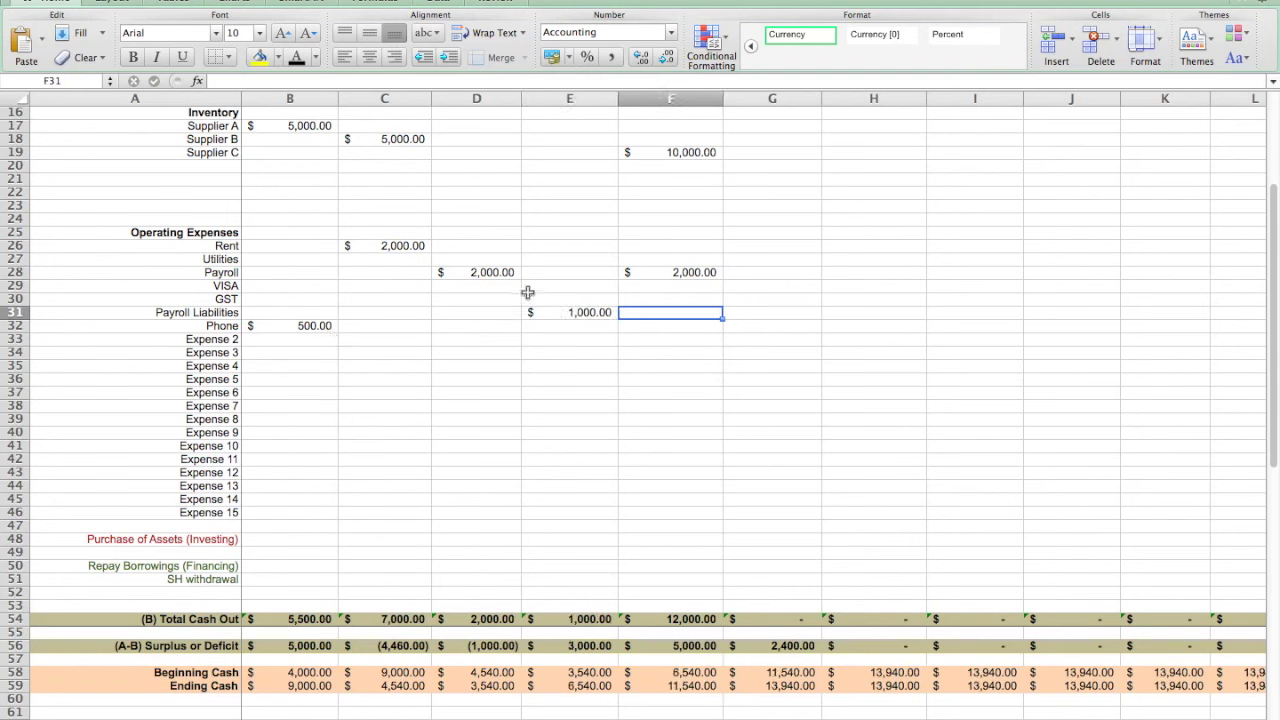
# - Enter a VISA expense of 4000 in the 29-Oct-13 week
pyautogui.click(536, 289)
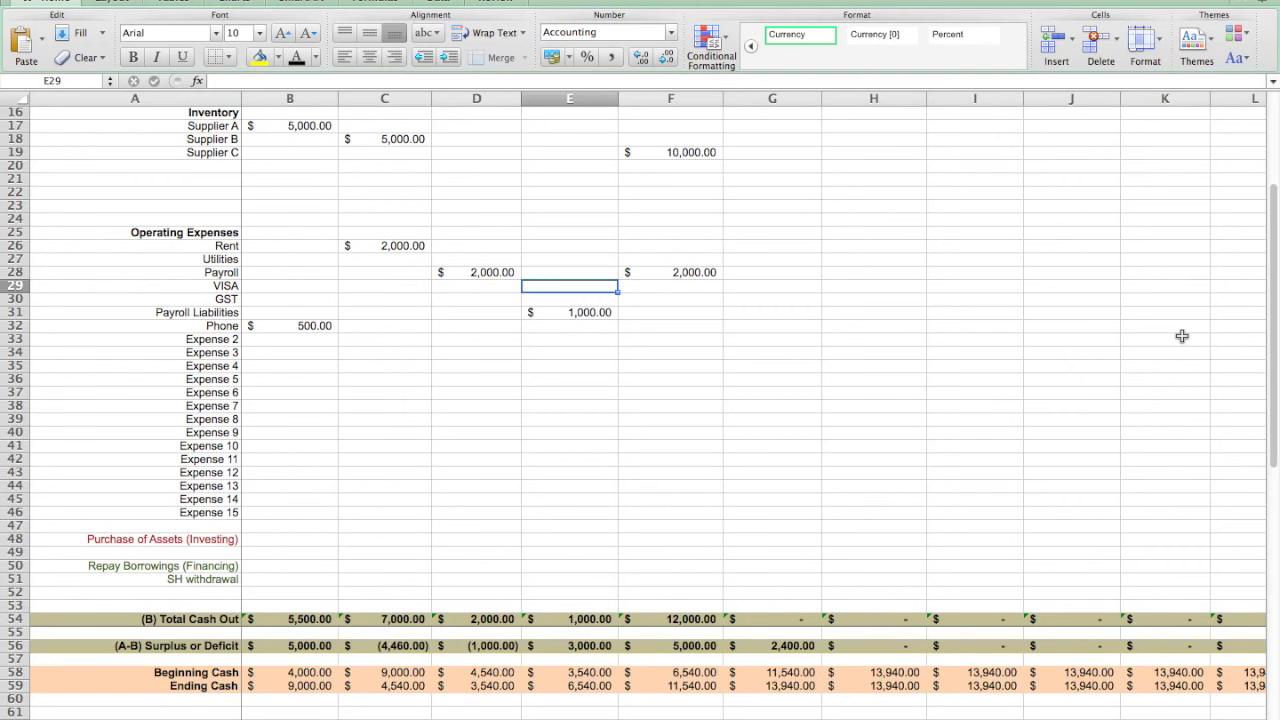
pyautogui.press('Right')
pyautogui.write('4,00')
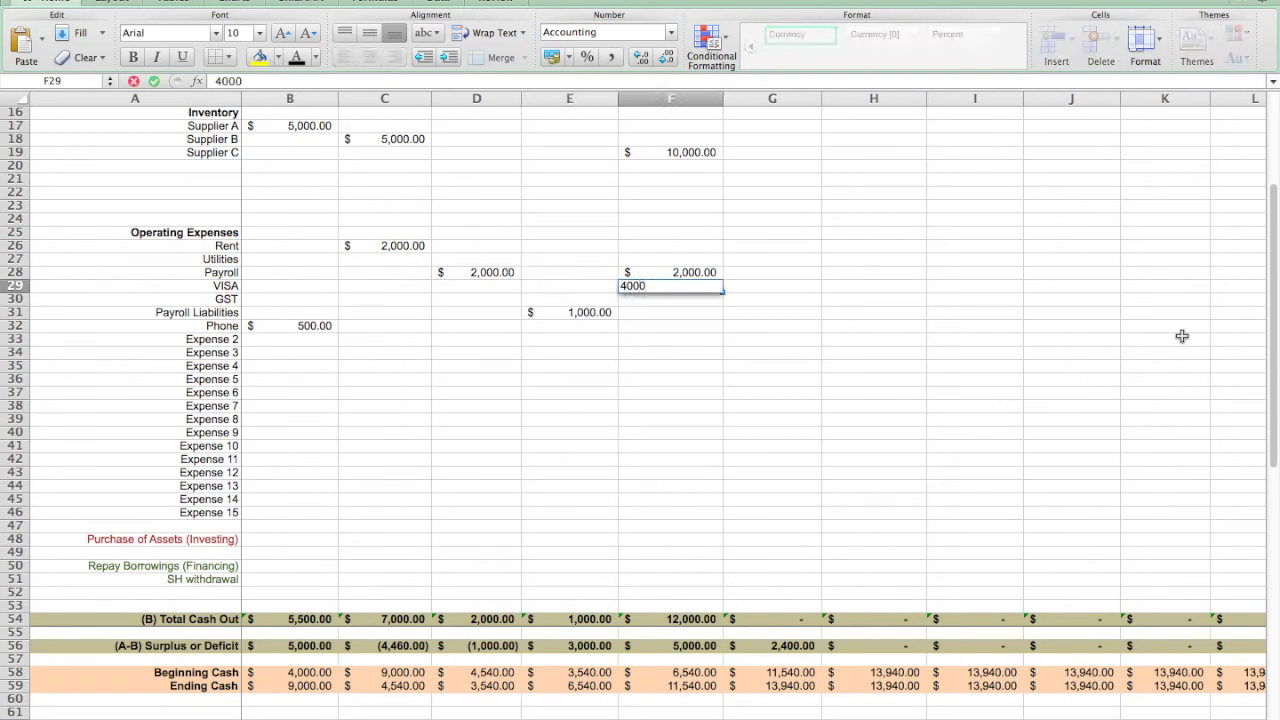
pyautogui.write('0')
pyautogui.press('Return')
pyautogui.press('Down')
pyautogui.press('Down')
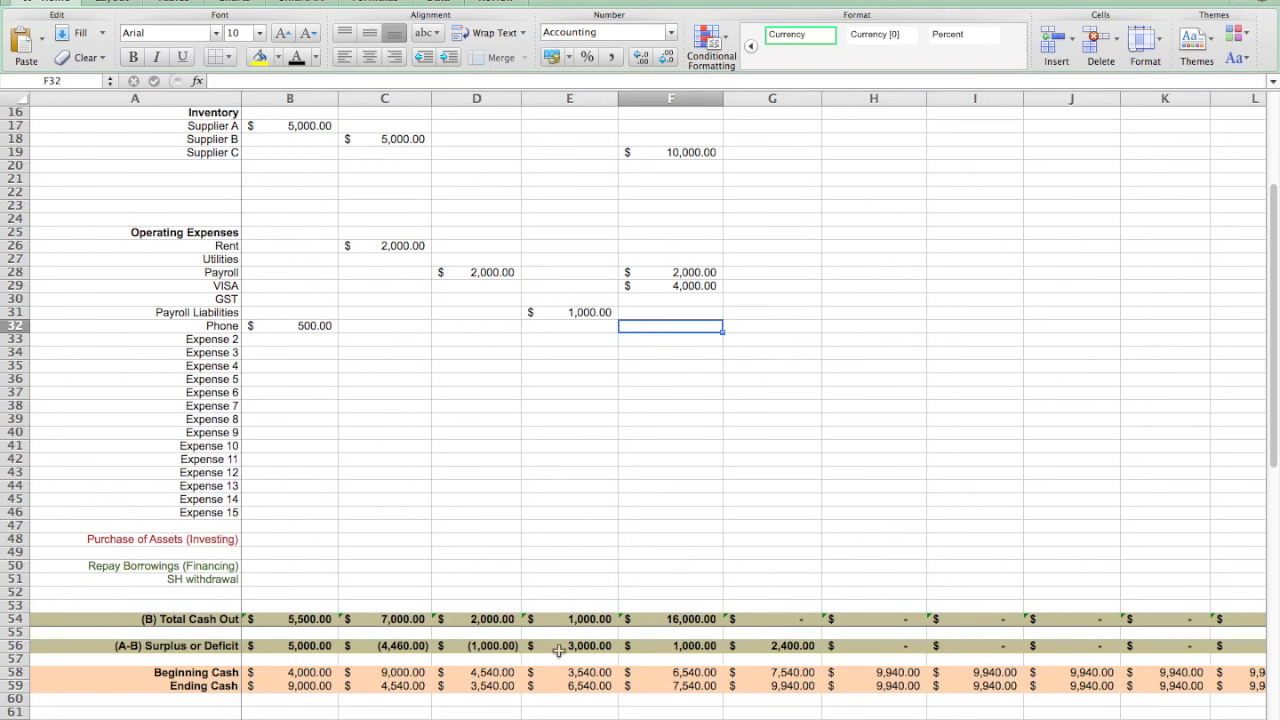
# - Review each week's total cash in and cash out against its surplus or deficit and its beginning and ending cash
pyautogui.scroll(5, 725, 428)
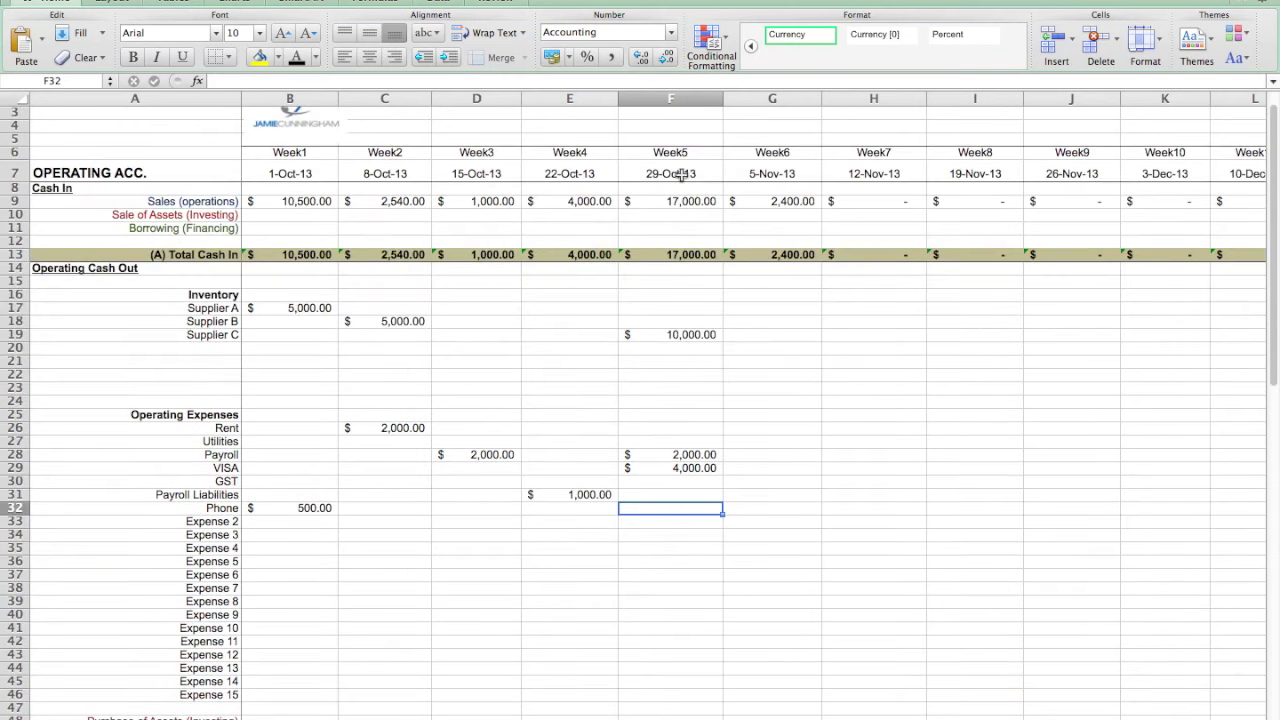
pyautogui.scroll(-2, 658, 596)
pyautogui.scroll(-3, 658, 596)
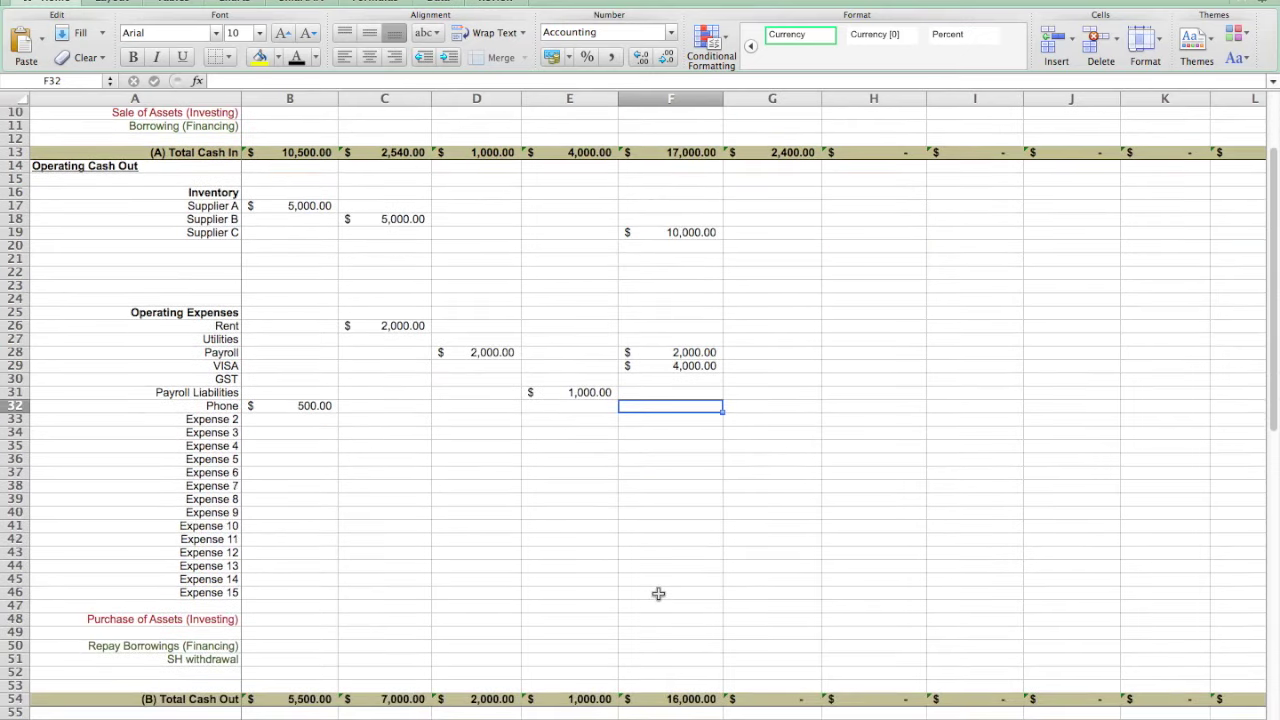
pyautogui.scroll(2, 658, 594)
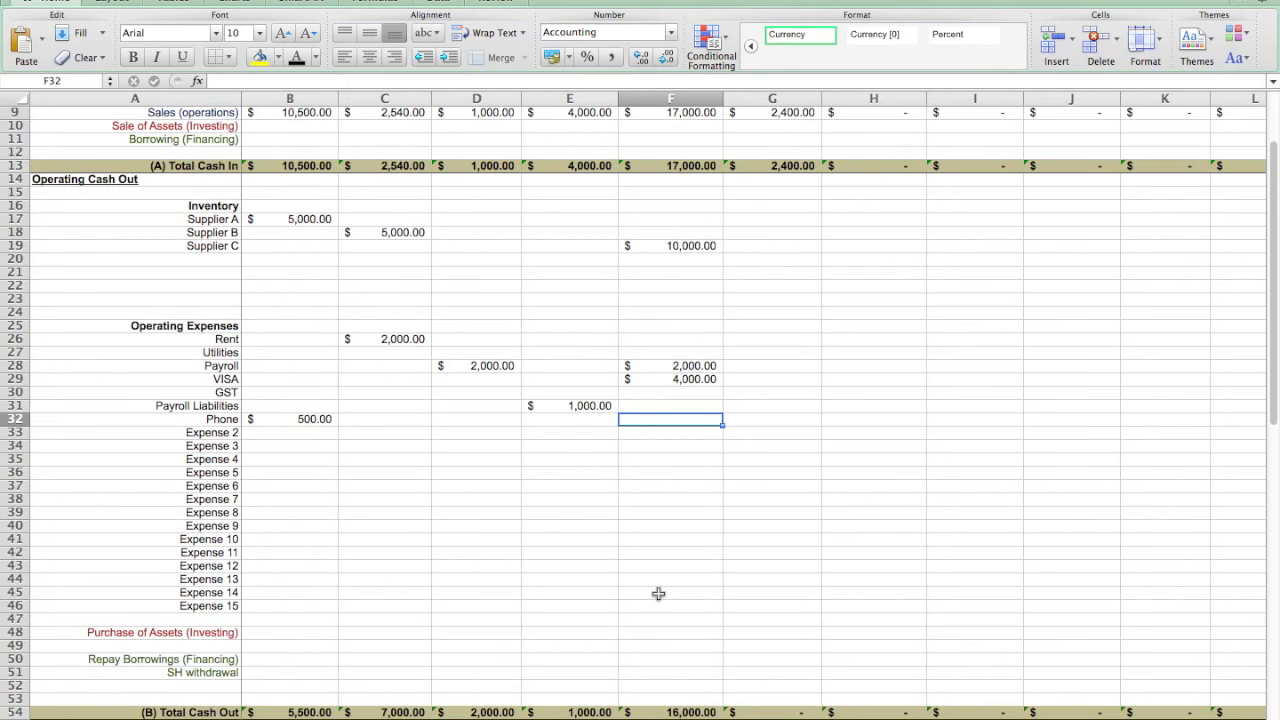
pyautogui.scroll(-1, 288, 226)
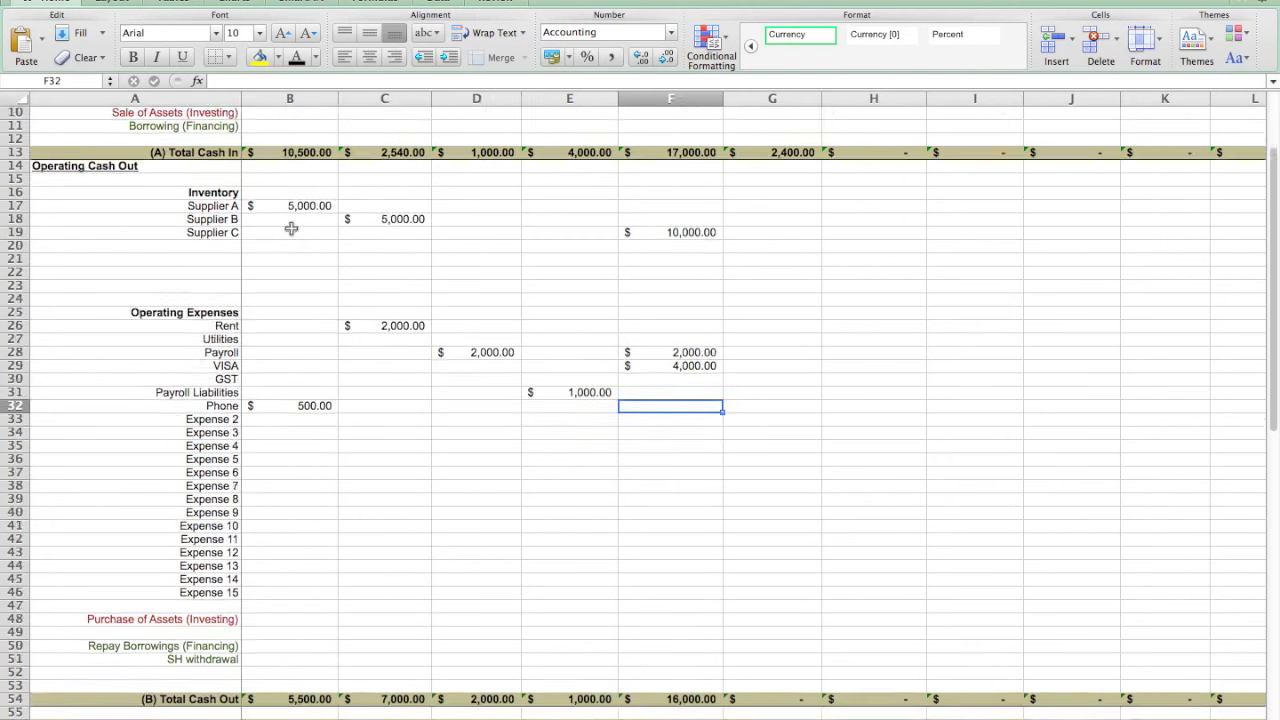
pyautogui.scroll(3, 296, 207)
pyautogui.scroll(-5, 288, 230)
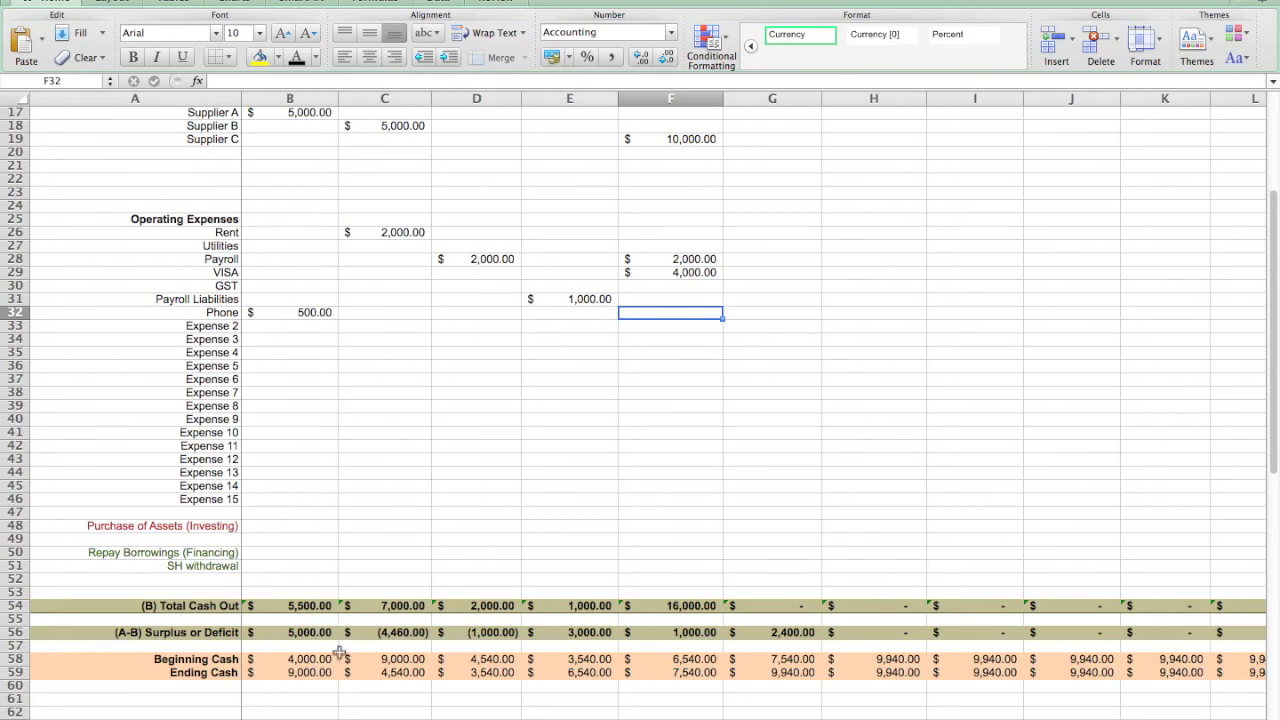
pyautogui.scroll(1, 501, 568)
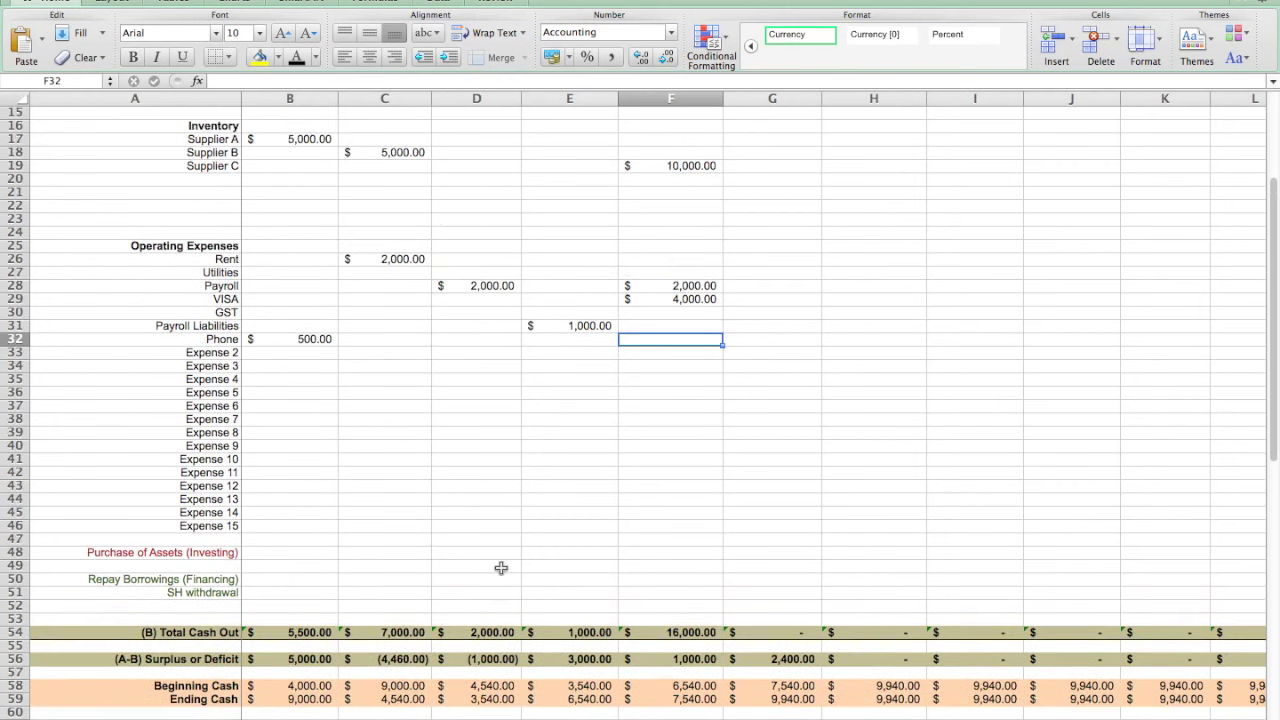
pyautogui.scroll(-1, 501, 568)
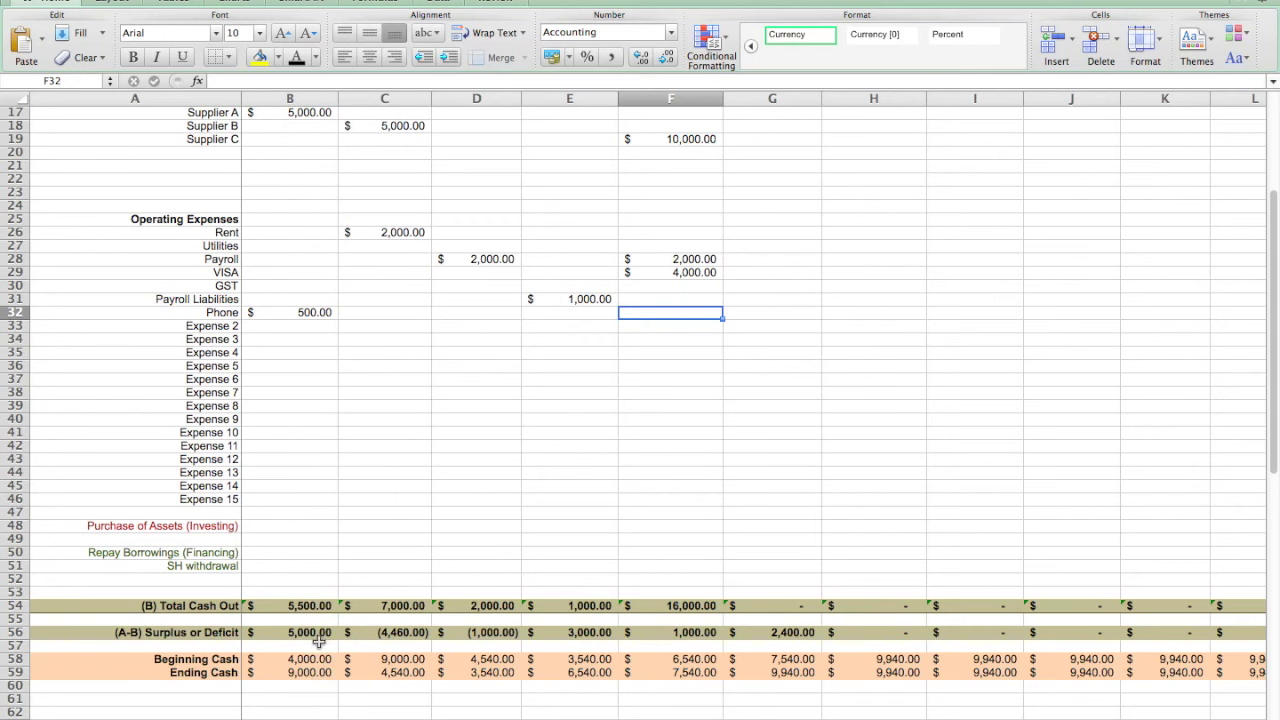
pyautogui.scroll(9, 418, 622)
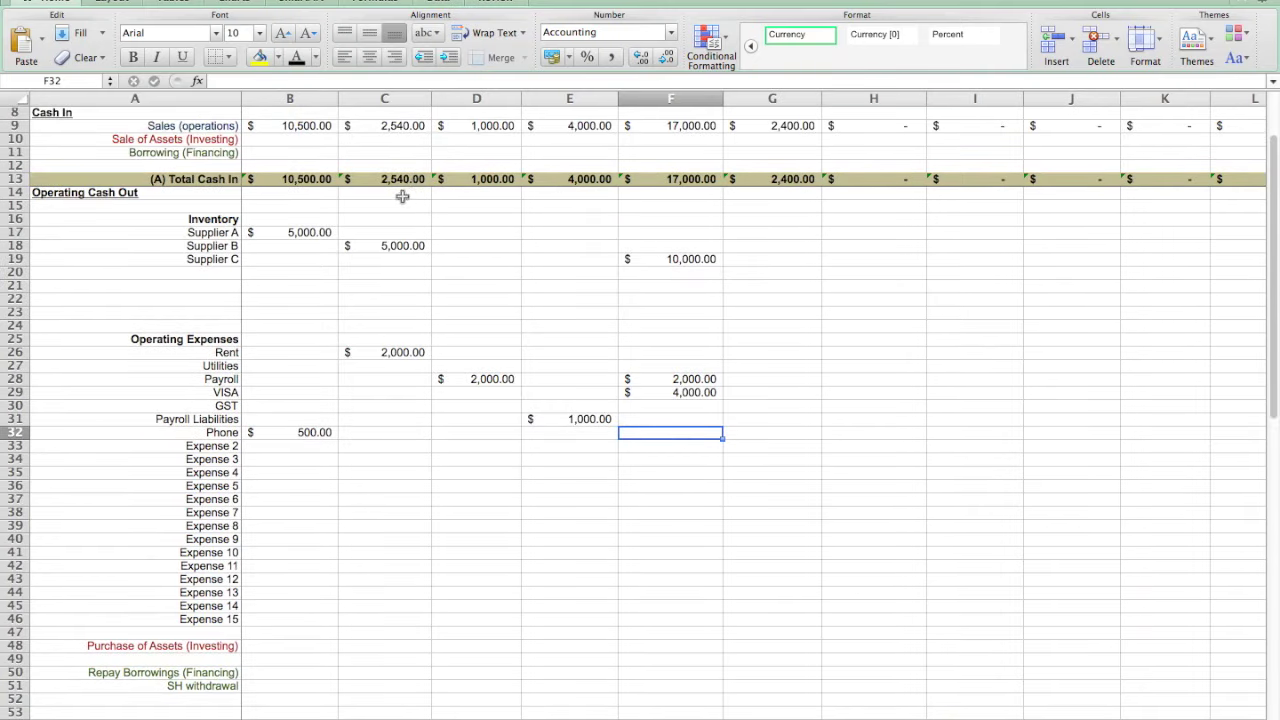
pyautogui.scroll(-6, 434, 397)
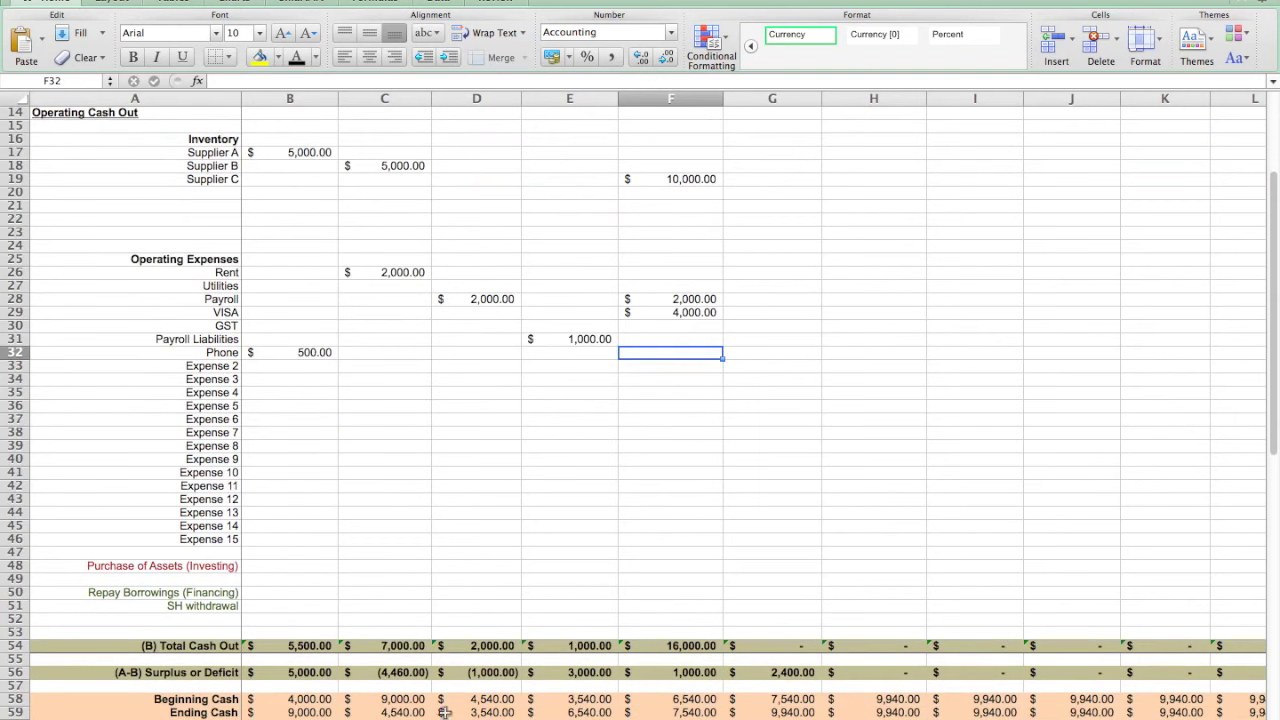
pyautogui.click(895, 528)
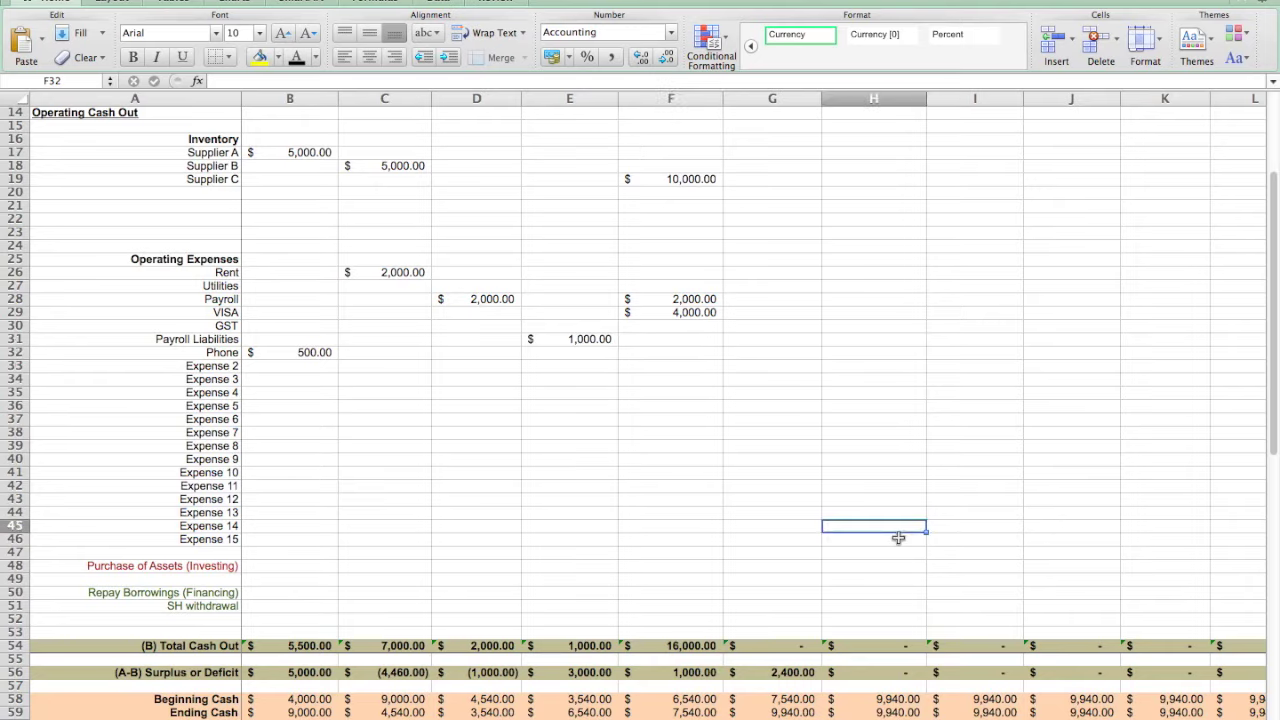
pyautogui.scroll(3, 1026, 553)
pyautogui.scroll(3, 1026, 553)
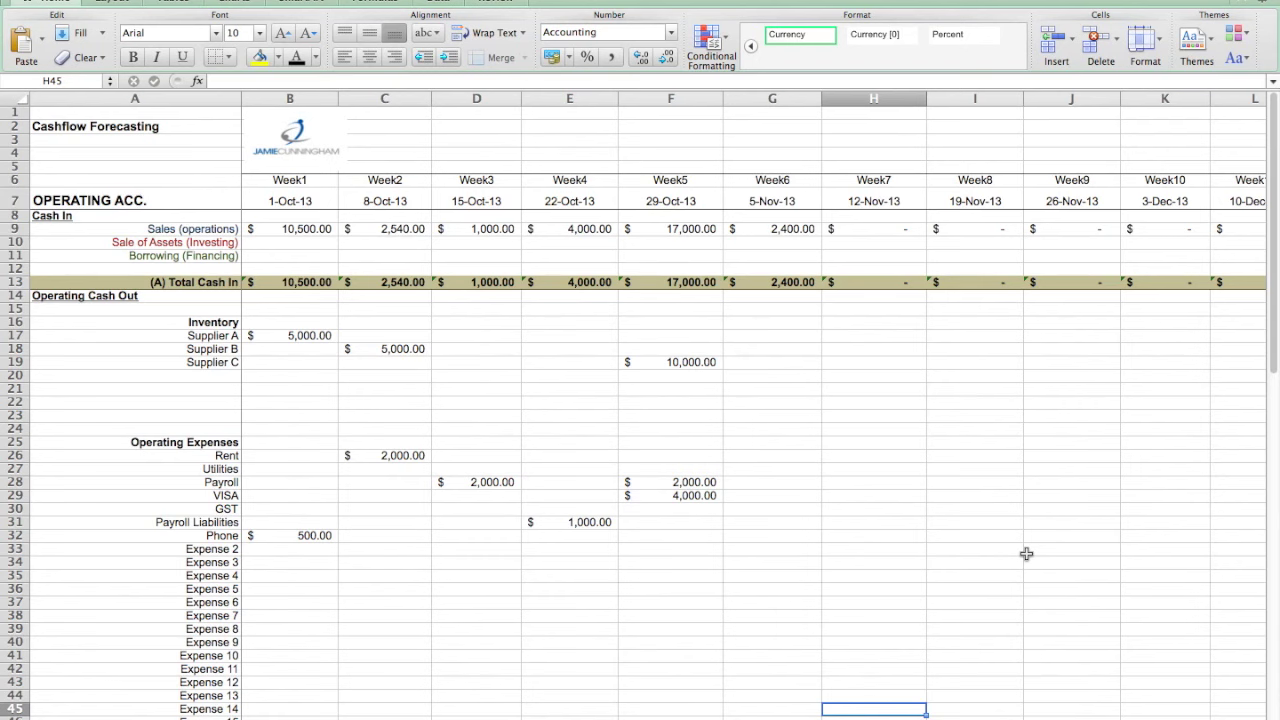
pyautogui.scroll(-2, 914, 418)
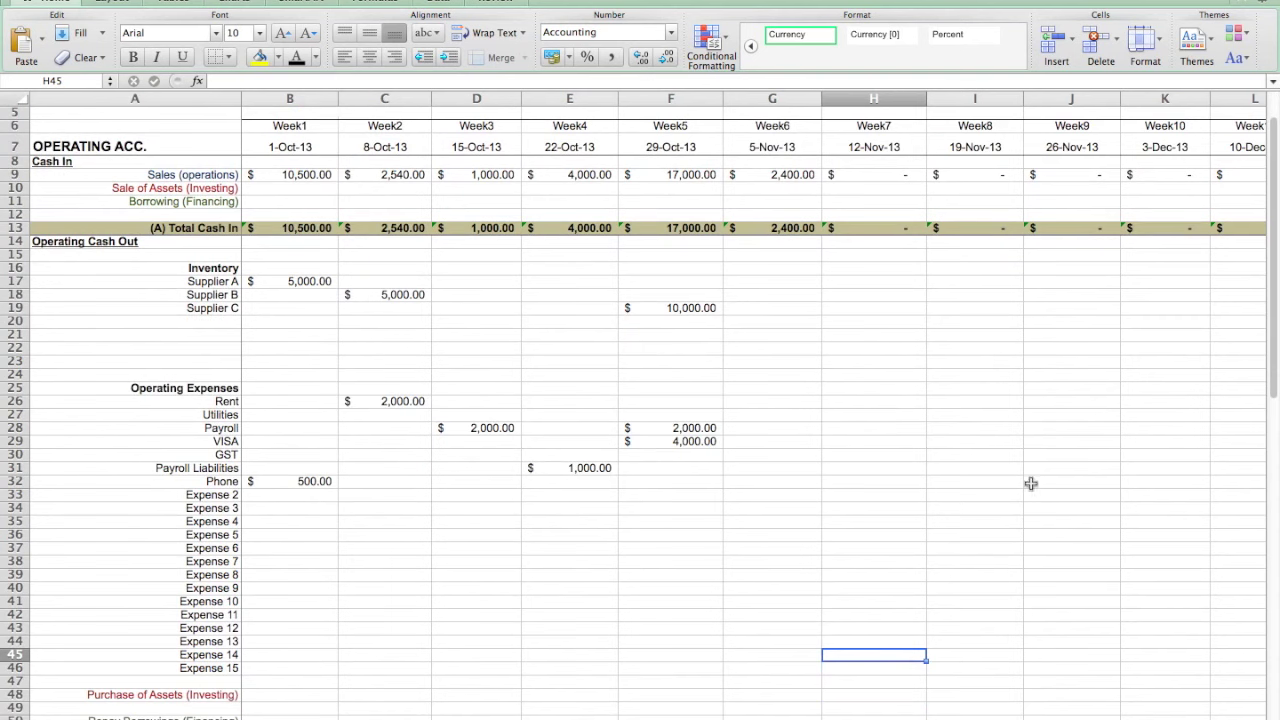
# - Copy the 8-Oct-13 Rent expense to the 5-Nov-13 and 10-Dec-13 weeks
pyautogui.click(424, 412)
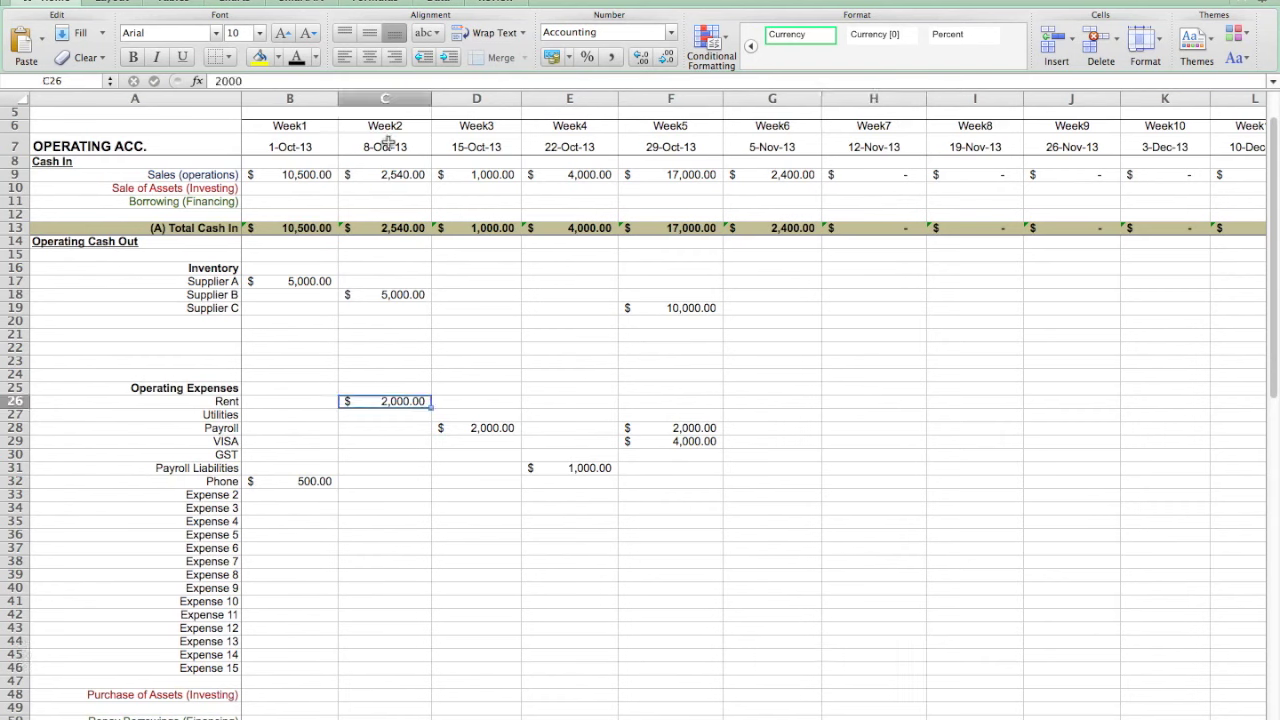
pyautogui.press('super+c')
pyautogui.click(801, 411)
pyautogui.press('super+v')
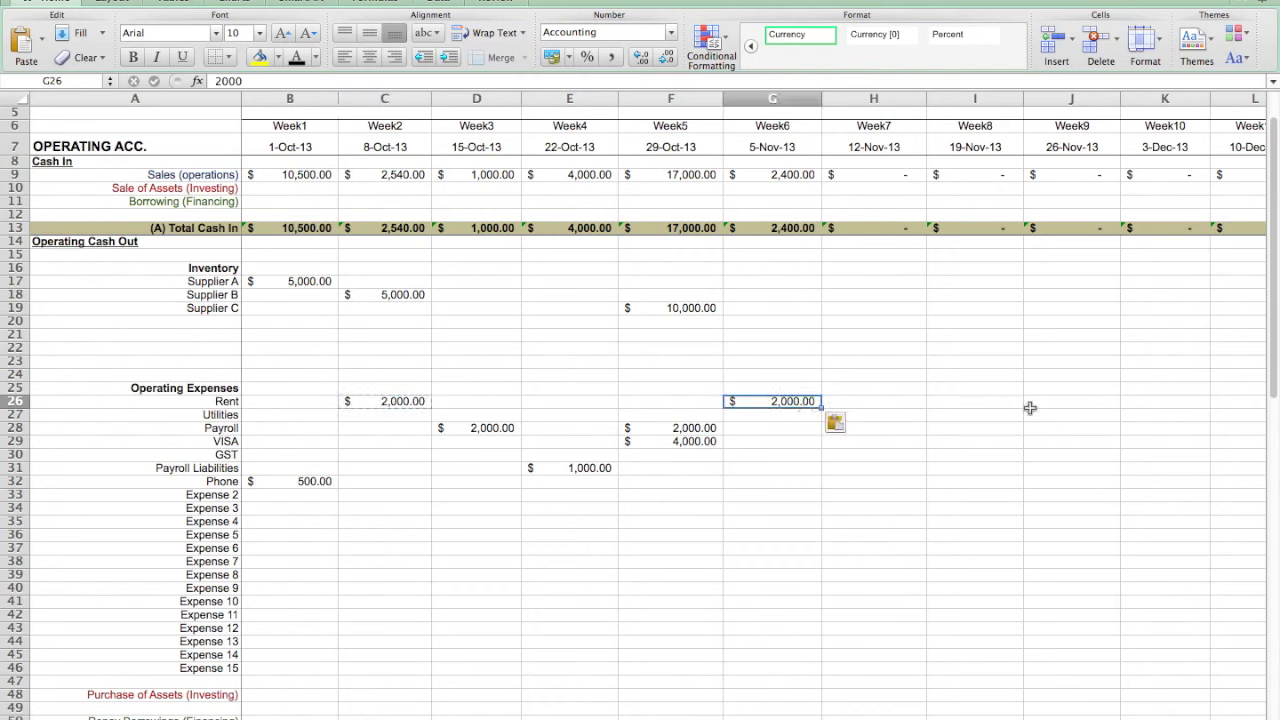
pyautogui.click(1225, 410)
pyautogui.press('super+v')
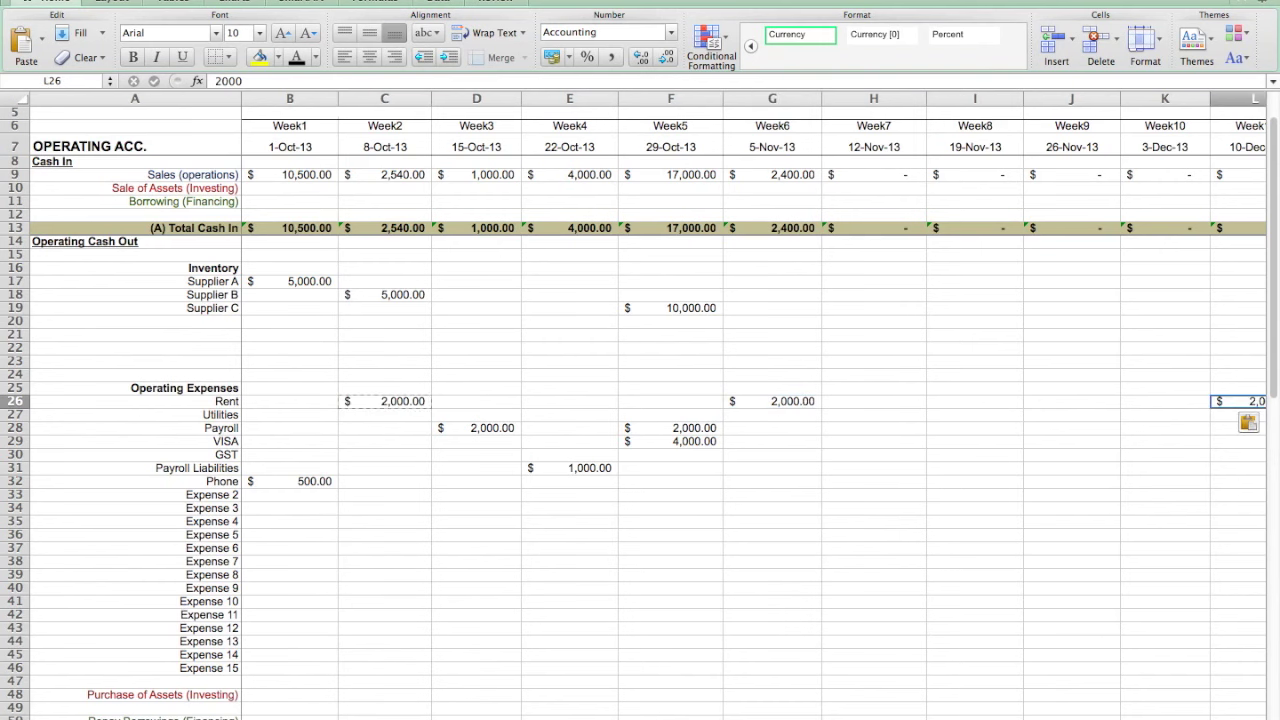
# - Paste the copied Rent expense into the 14-Jan-14 and 11-Feb-14 weeks as well
pyautogui.hscroll(10, 640, 410)
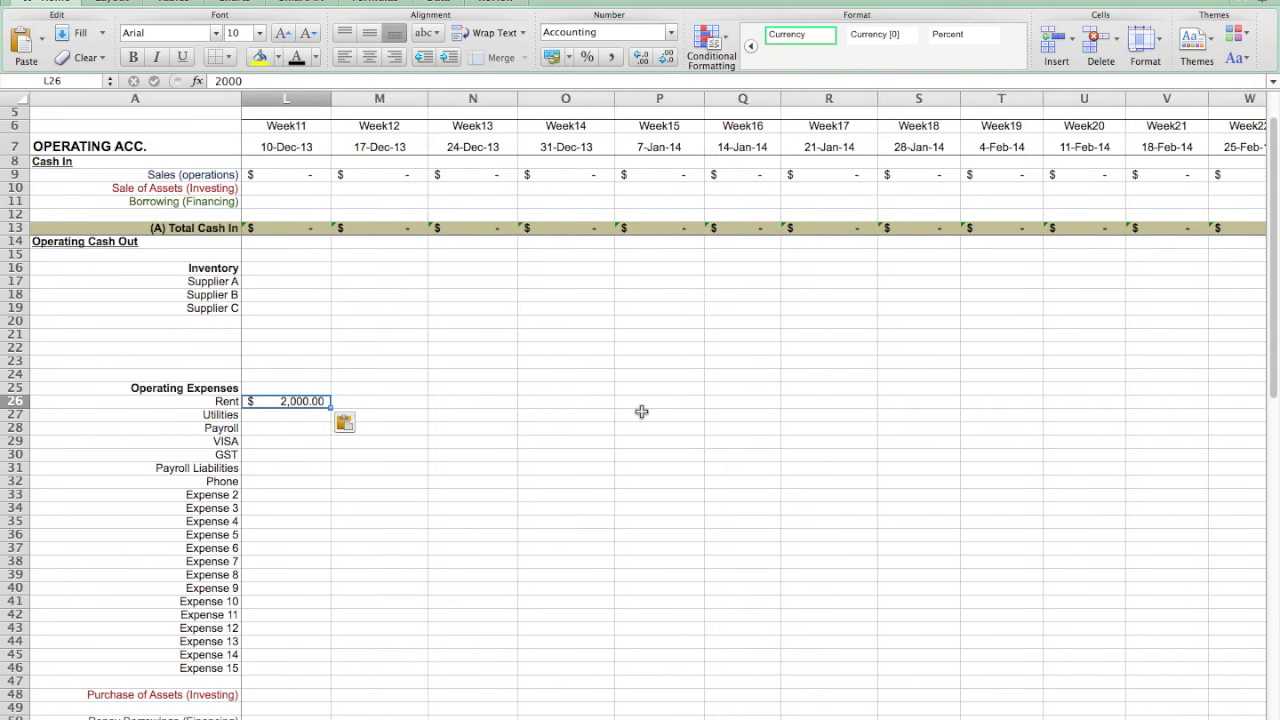
pyautogui.click(727, 409)
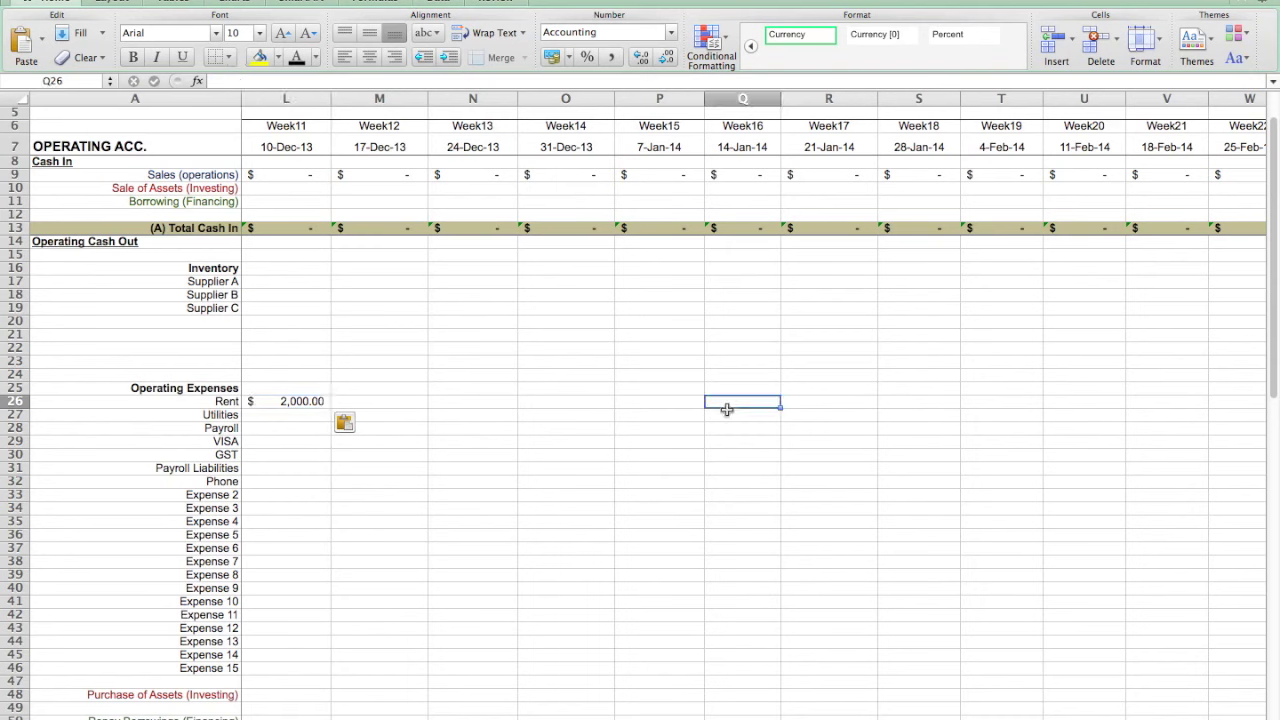
pyautogui.press('super+v')
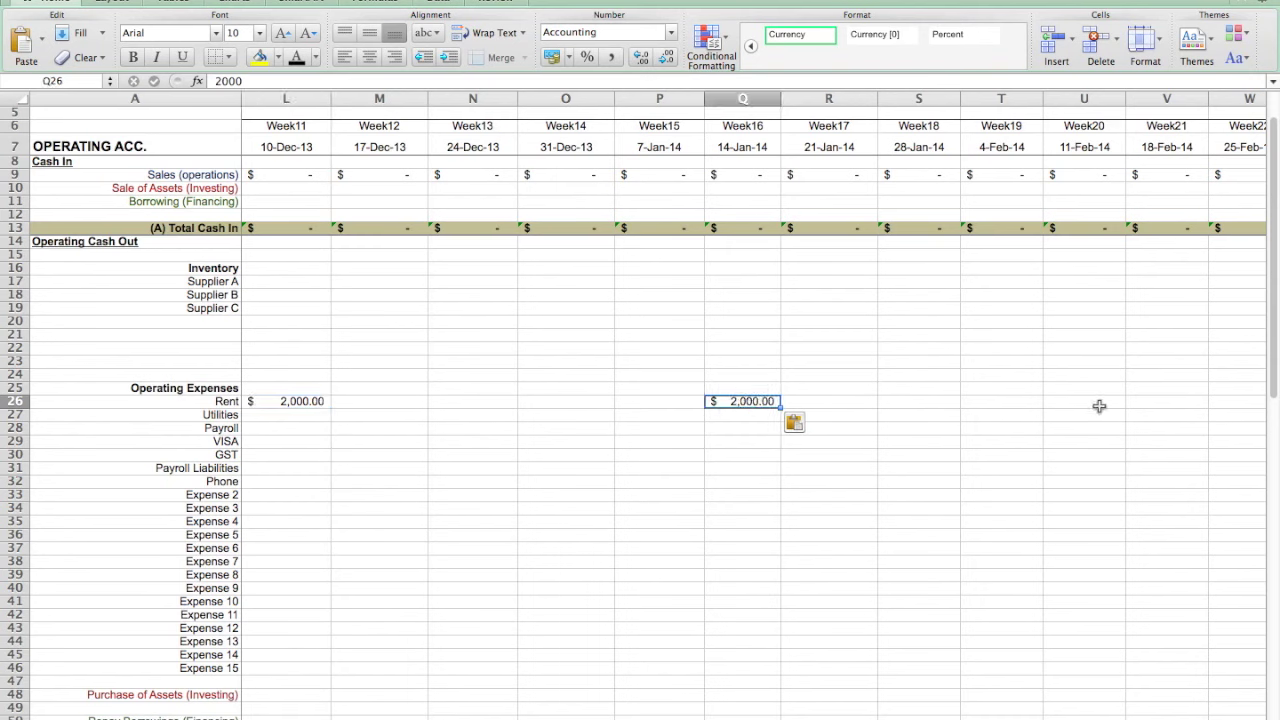
pyautogui.click(1094, 410)
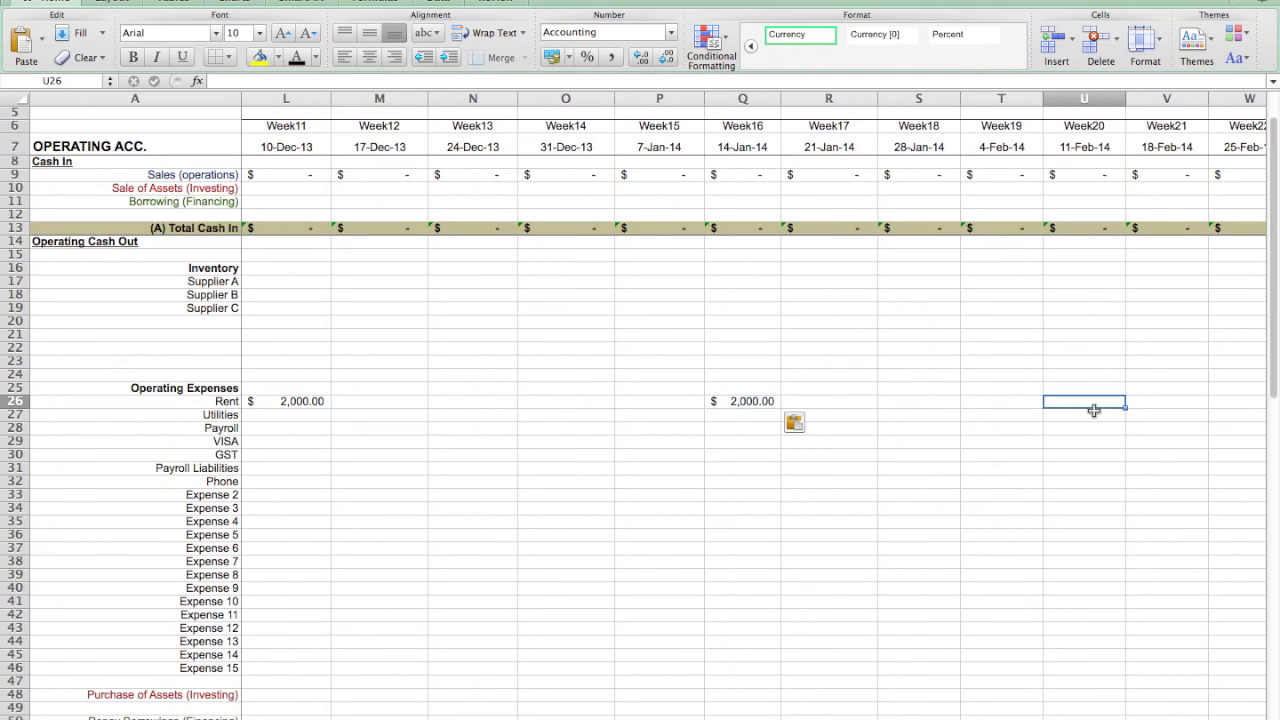
pyautogui.press('super+v')
# - Copy the 29-Oct-13 Payroll expense to the 12-Nov-13, 26-Nov-13 and 10-Dec-13 weeks
pyautogui.hscroll(-10, 640, 400)
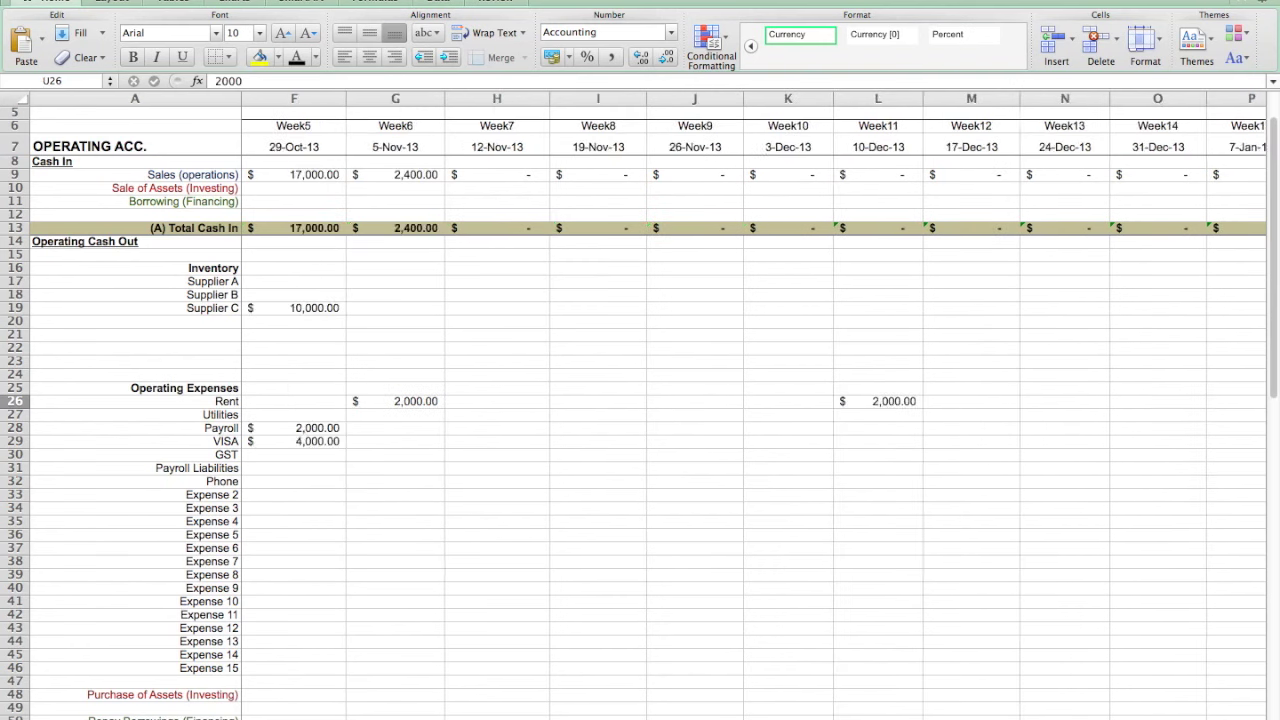
pyautogui.click(694, 430)
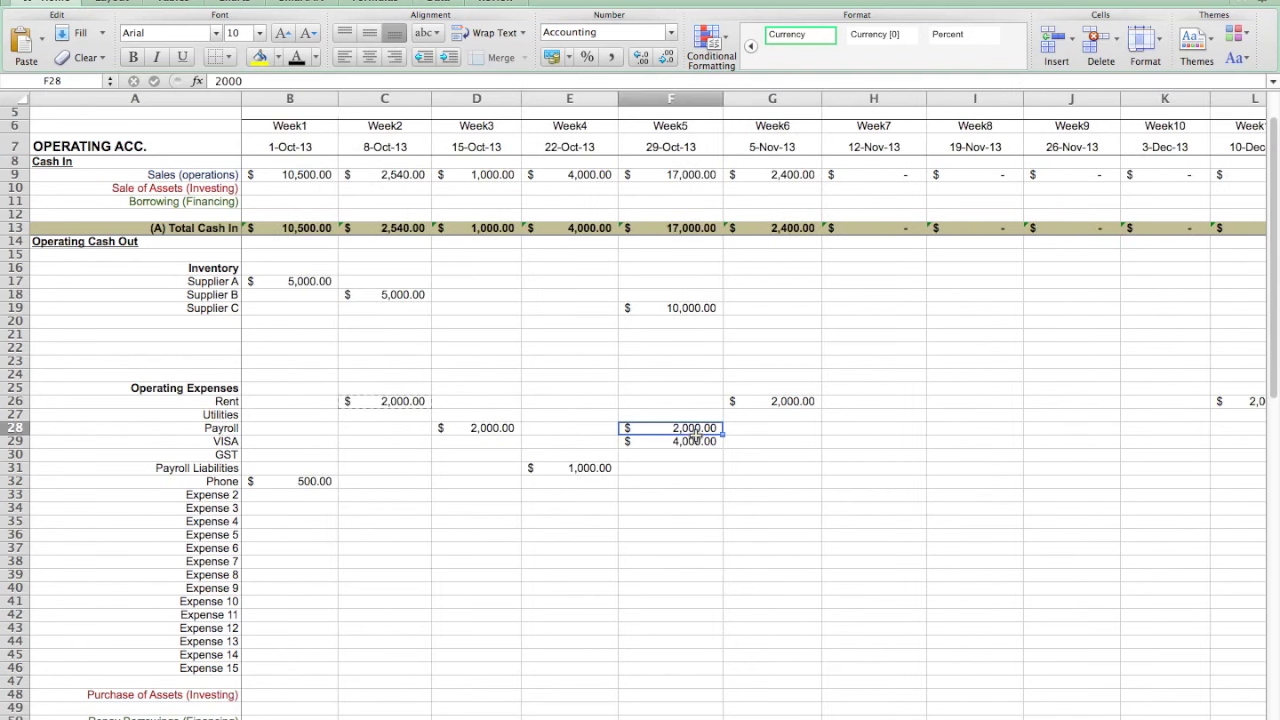
pyautogui.press('super+c')
pyautogui.click(845, 434)
pyautogui.press('super+v')
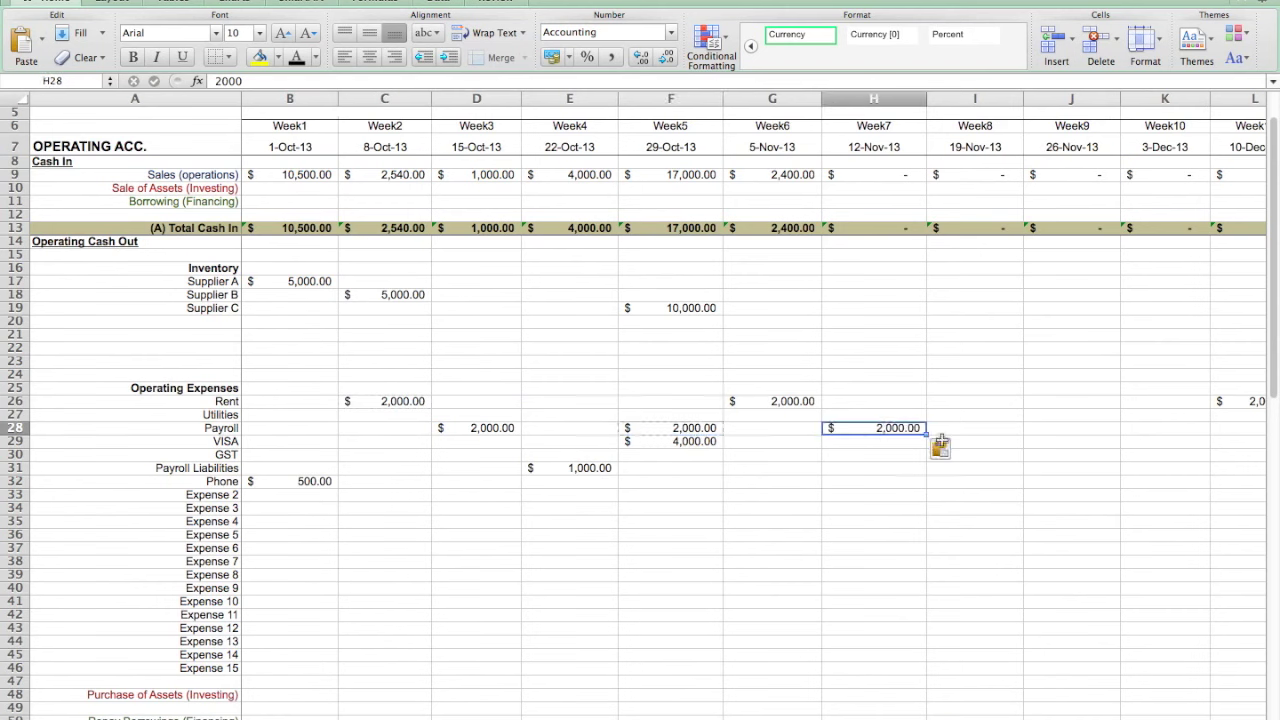
pyautogui.click(1044, 427)
pyautogui.press('super+v')
pyautogui.click(1238, 430)
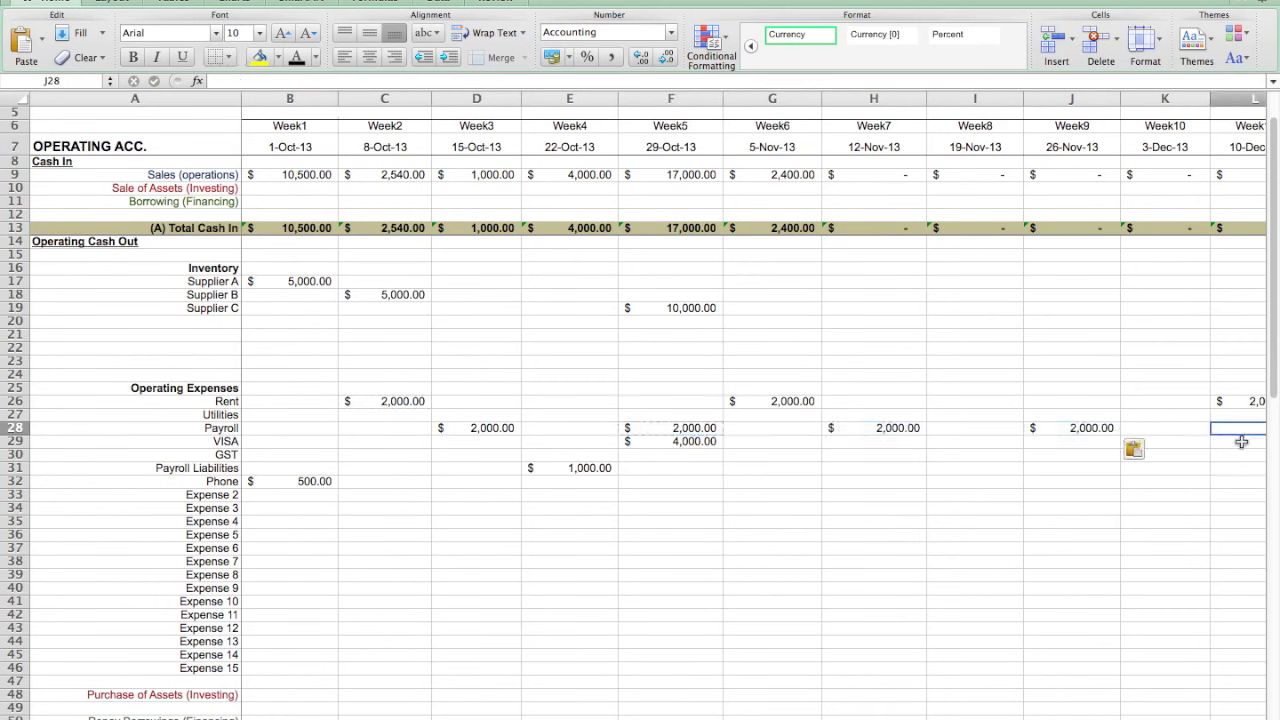
pyautogui.press('super+v')
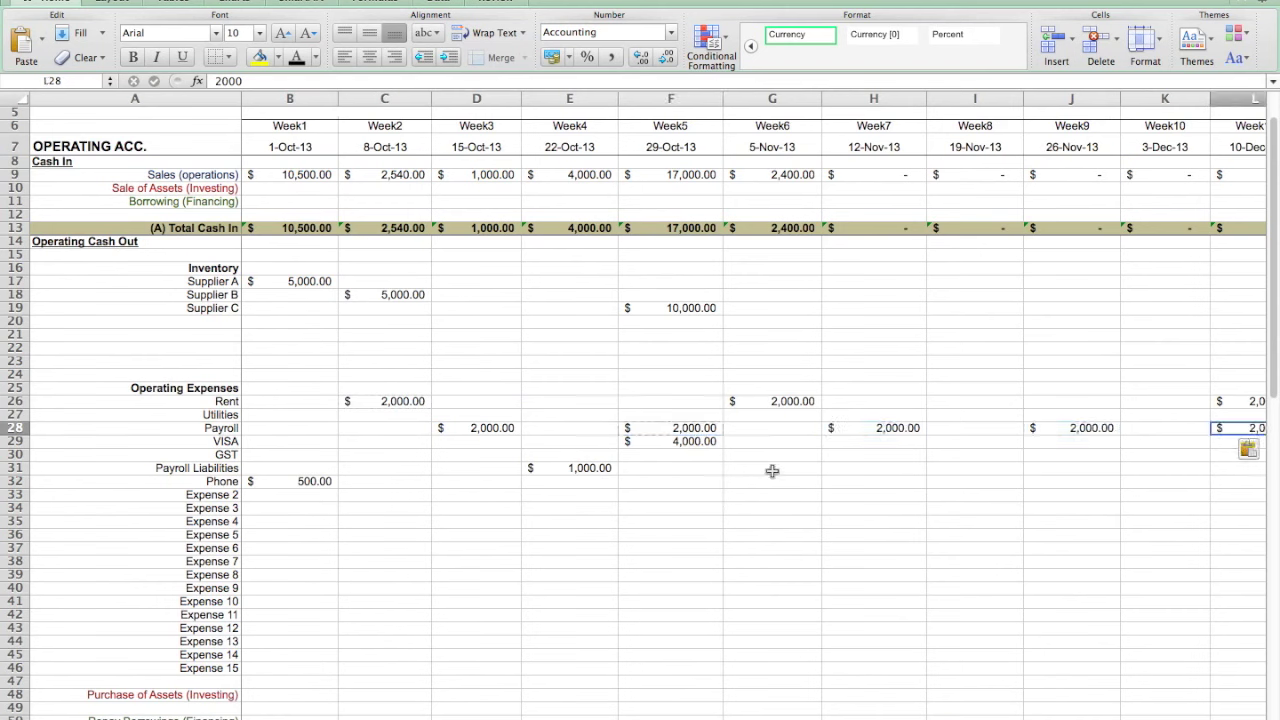
# - Enter a VISA expense of 5000 in the 26-Nov-13 week
pyautogui.click(696, 450)
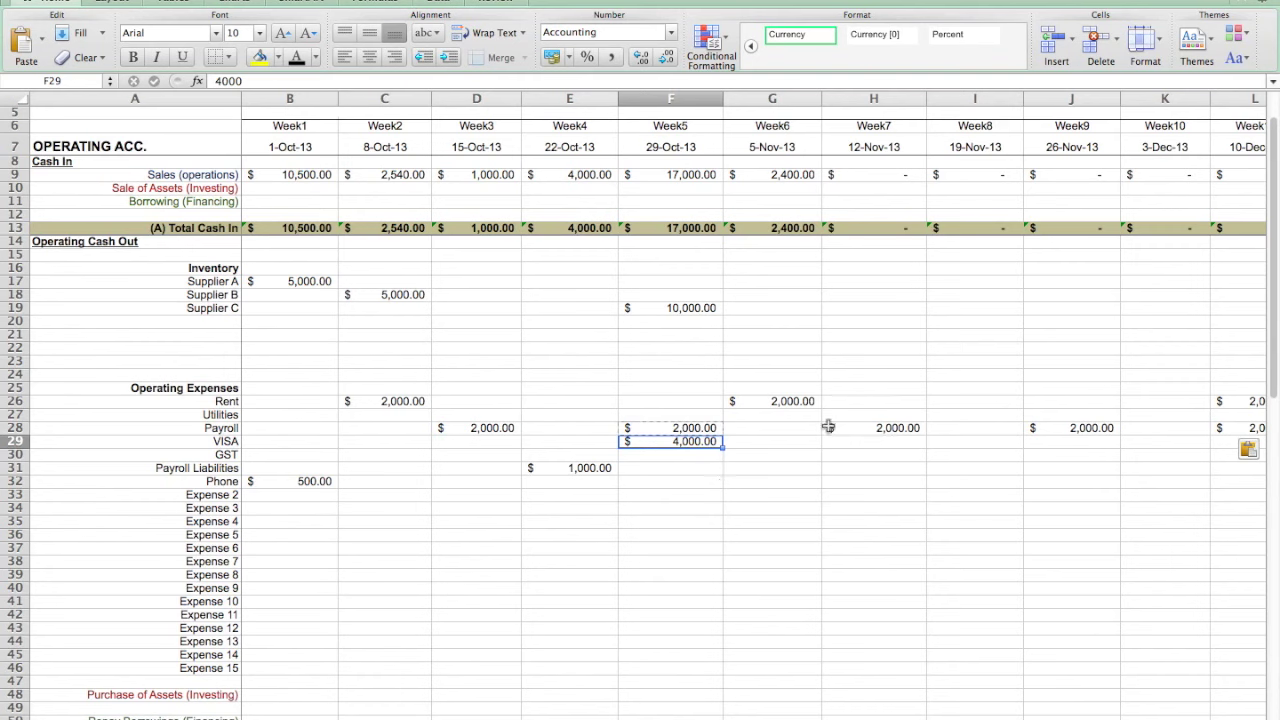
pyautogui.click(1006, 446)
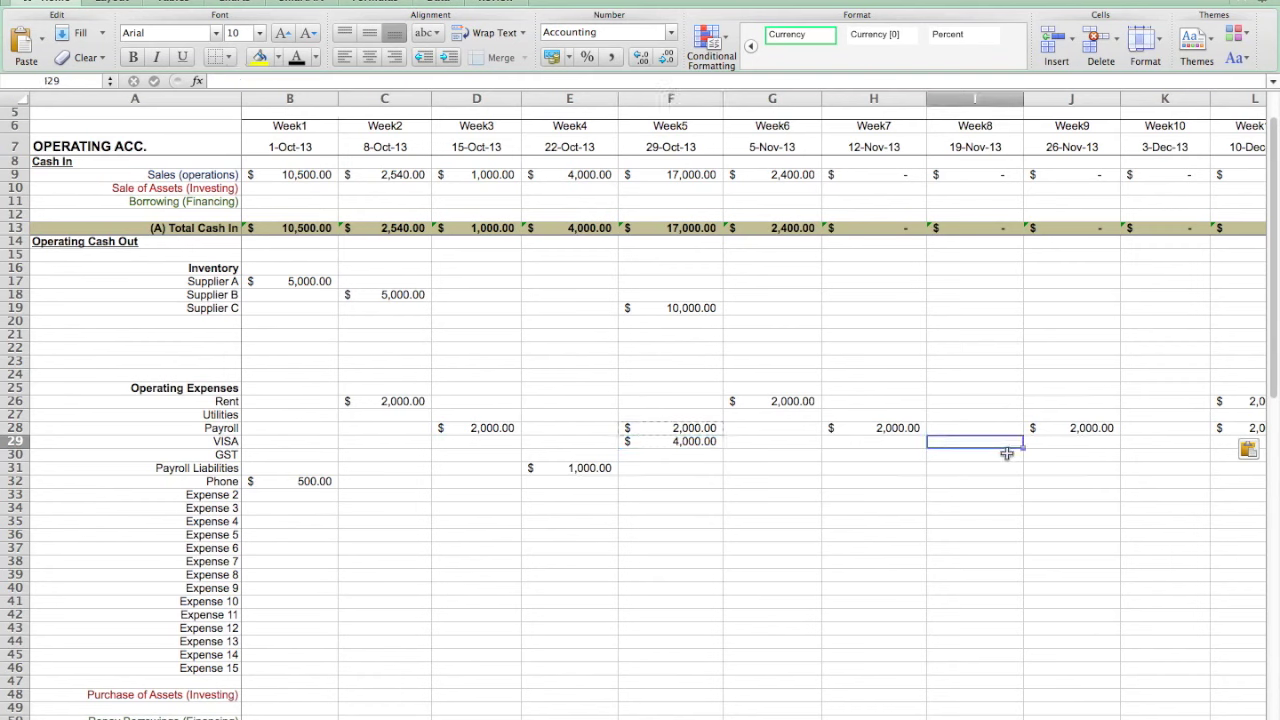
pyautogui.click(1108, 454)
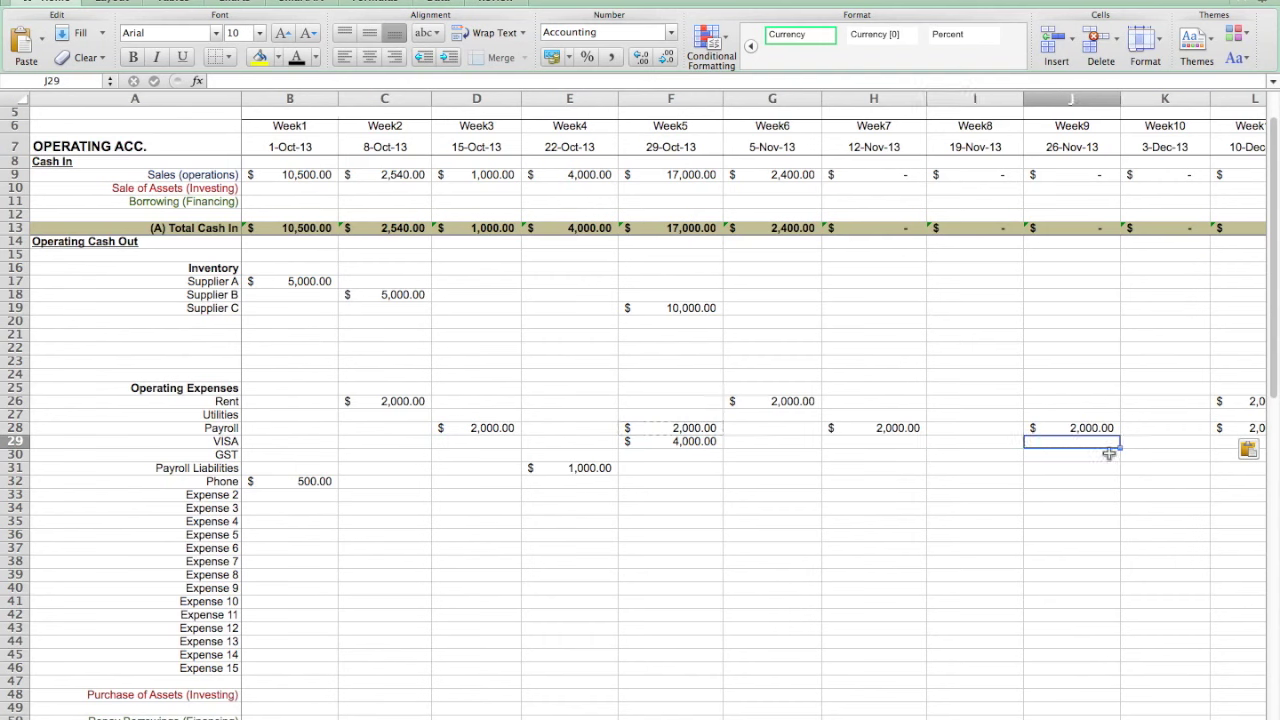
pyautogui.write('5000')
pyautogui.press('Tab')
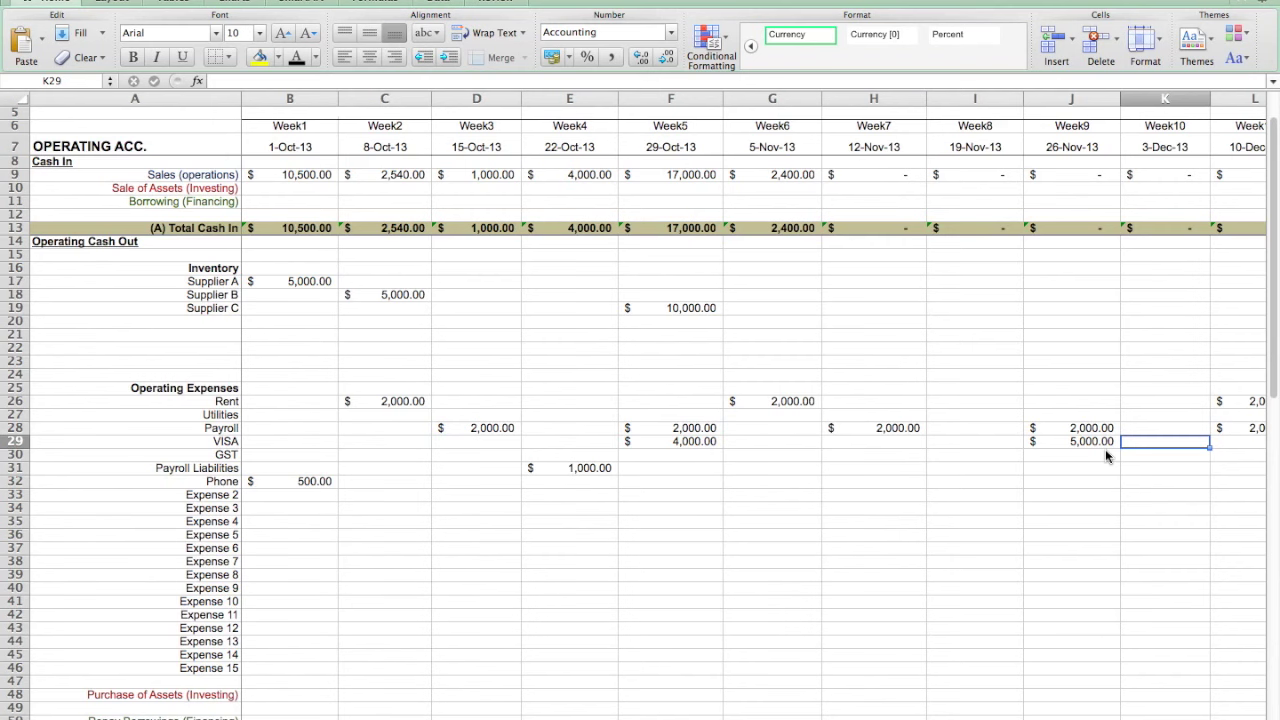
# - Enter a VISA expense of 5000 in the 24-Dec-13 week
pyautogui.press('Right')
pyautogui.press('Right')
pyautogui.press('Right')
pyautogui.press('Right')
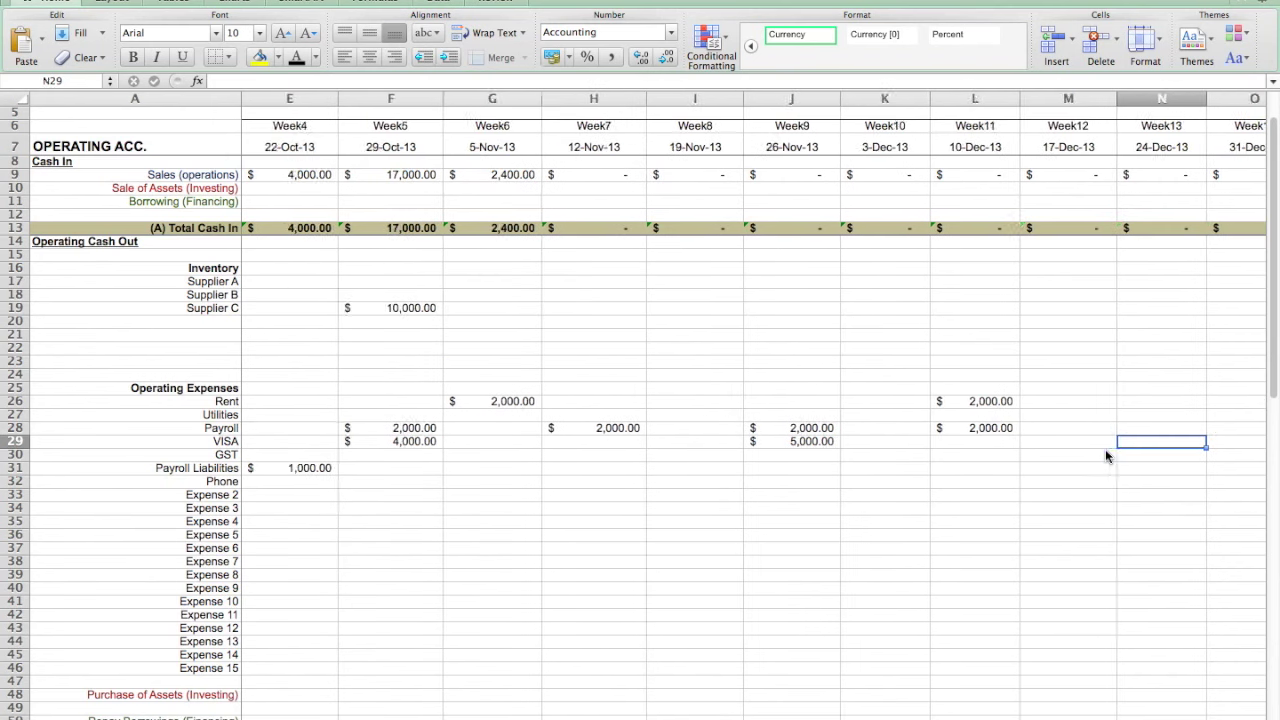
pyautogui.press('Left')
pyautogui.press('Left')
pyautogui.press('Right')
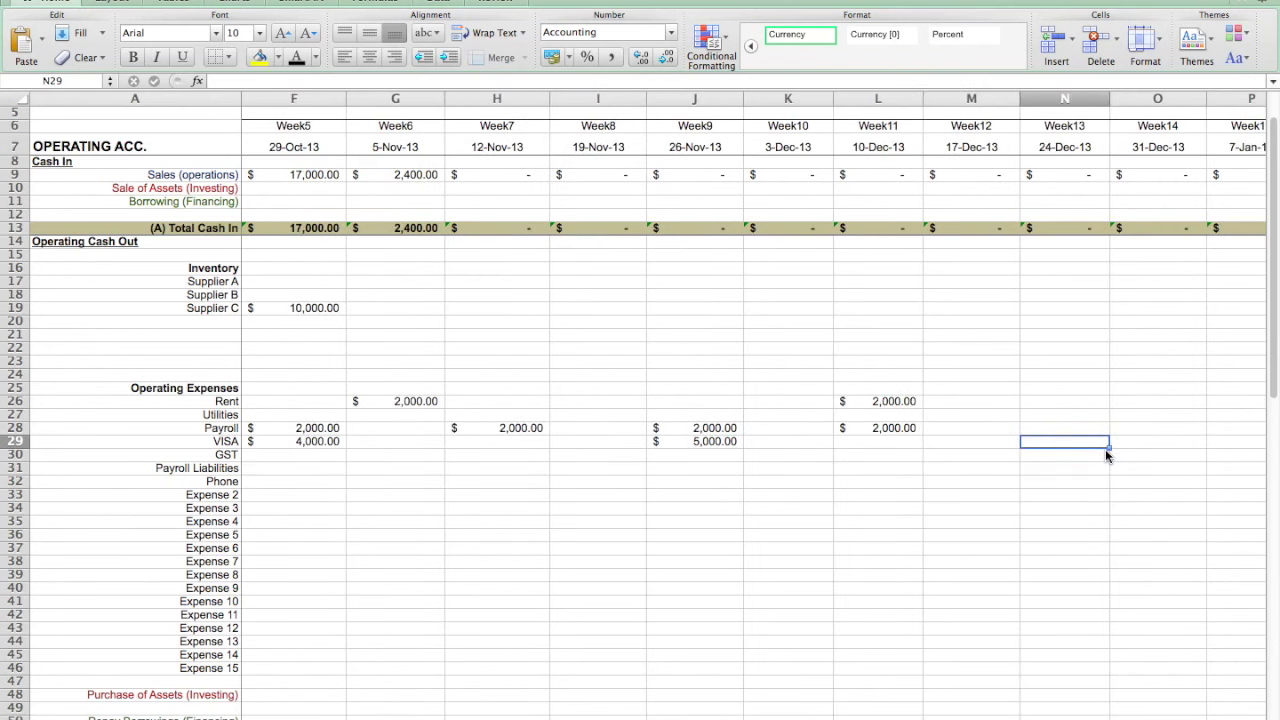
pyautogui.write('5000')
pyautogui.press('Return')
# - Examine the GST row across the Week1 to Week5 columns
pyautogui.press('Left')
pyautogui.press('Left')
pyautogui.press('Left')
pyautogui.press('Left')
pyautogui.press('Left')
pyautogui.press('Left')
pyautogui.press('Left')
pyautogui.press('Left')
pyautogui.press('Left')
pyautogui.press('Left')
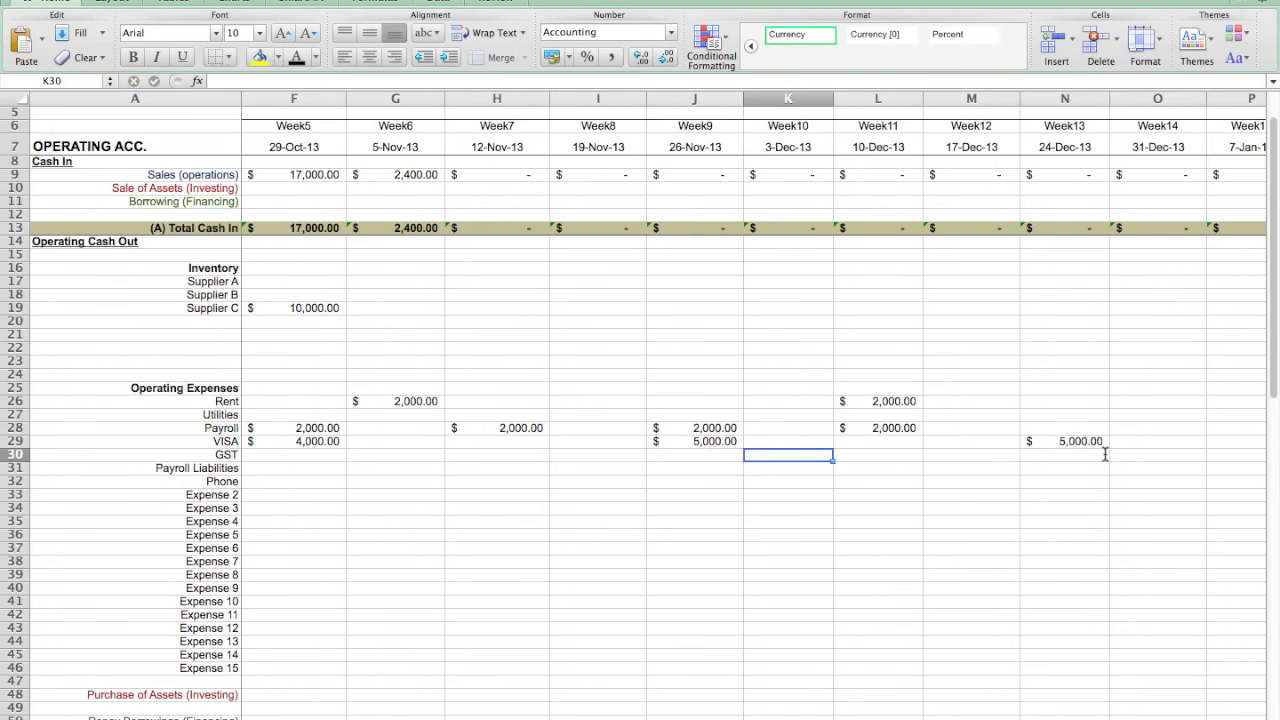
pyautogui.press('Left')
pyautogui.press('Left')
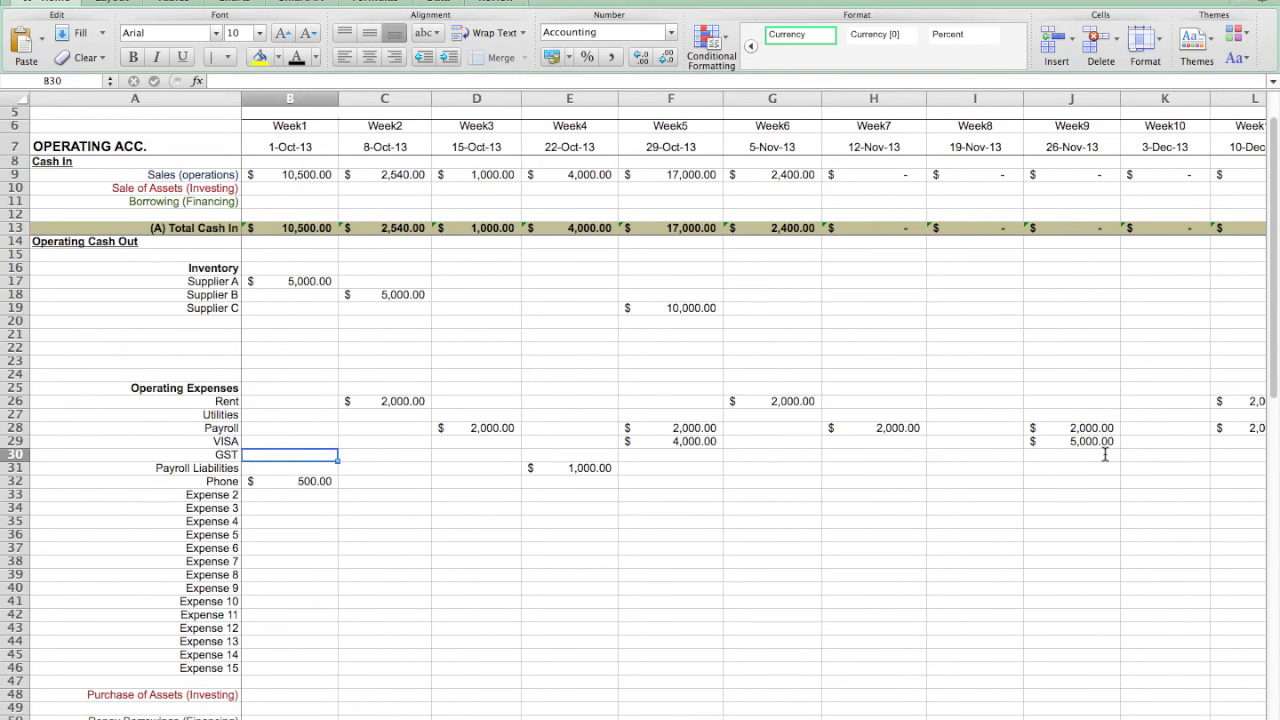
pyautogui.press('Right')
pyautogui.press('Right')
pyautogui.press('Right')
pyautogui.press('Right')
pyautogui.press('Left')
pyautogui.press('Left')
pyautogui.press('Left')
pyautogui.press('Right')
pyautogui.press('Right')
pyautogui.press('Right')
pyautogui.press('Left')
pyautogui.press('Right')
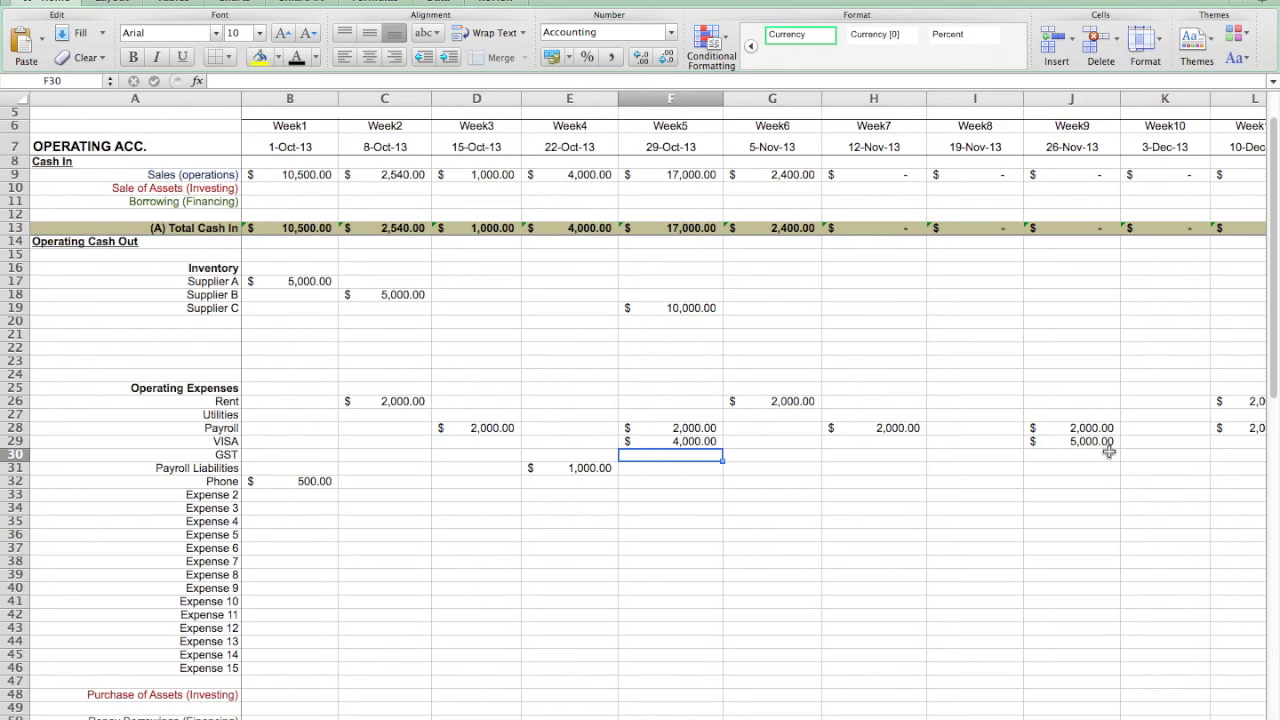
# - Review the customer receipts by week on the Sales sheet, including the empty 12-Nov-13 week, and return to the operating account forecast
pyautogui.hotkey('ctrl', 'pageup')
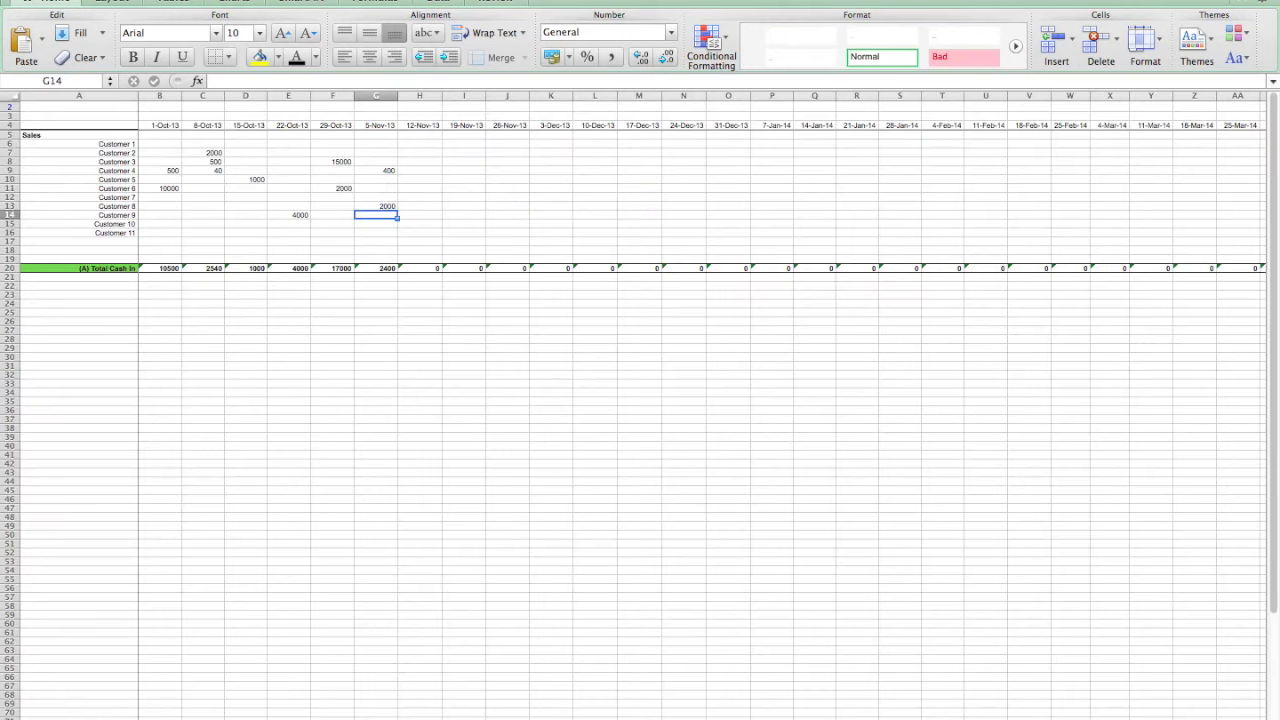
pyautogui.click(463, 218)
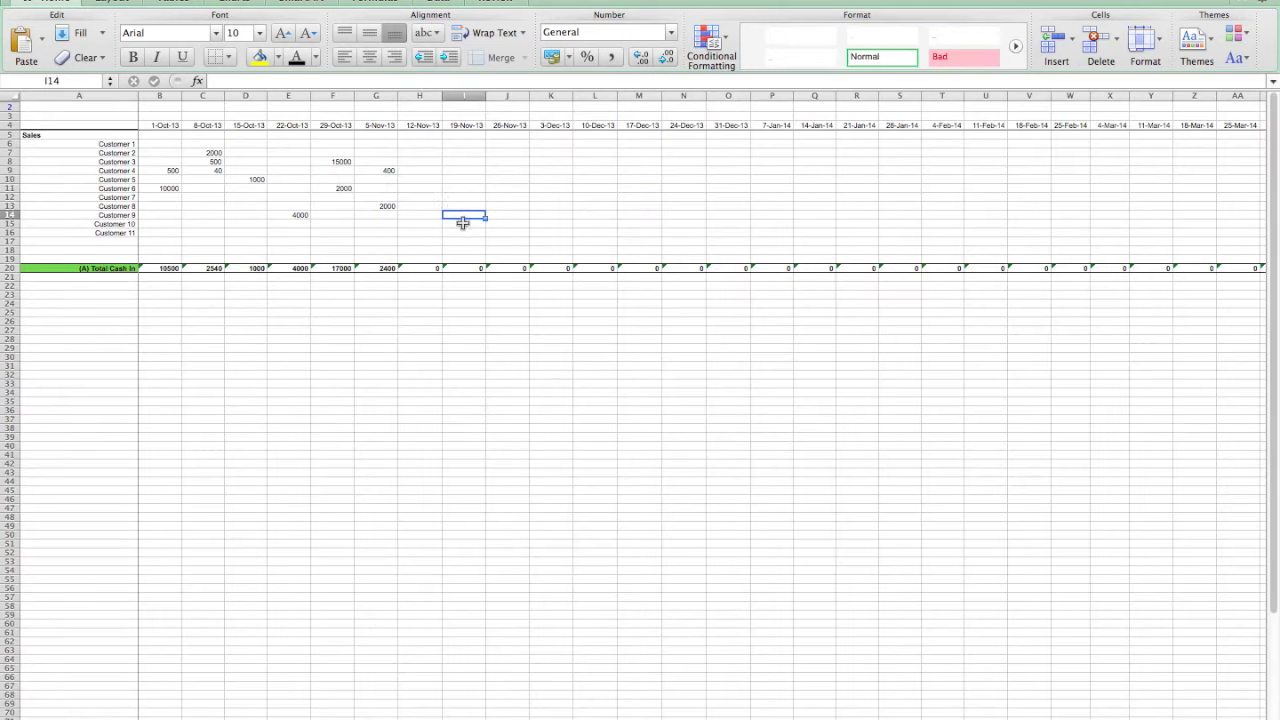
pyautogui.click(427, 153)
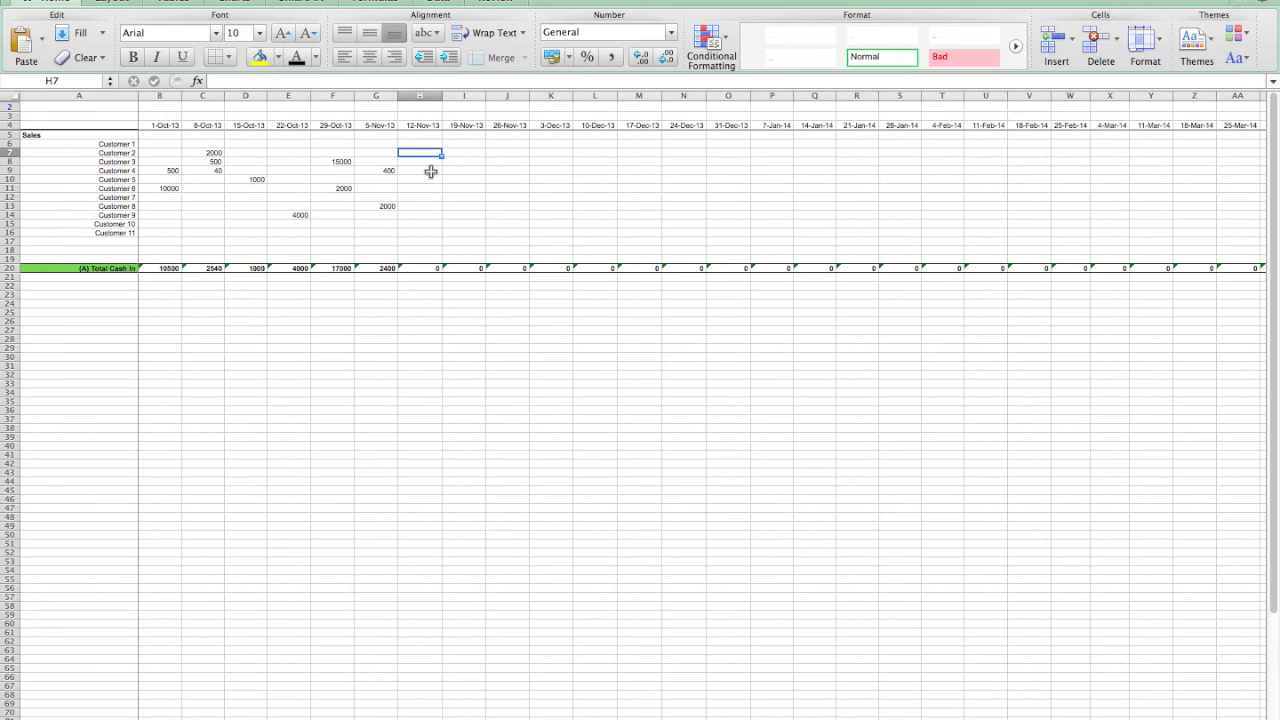
pyautogui.hotkey('ctrl', 'pagedown')
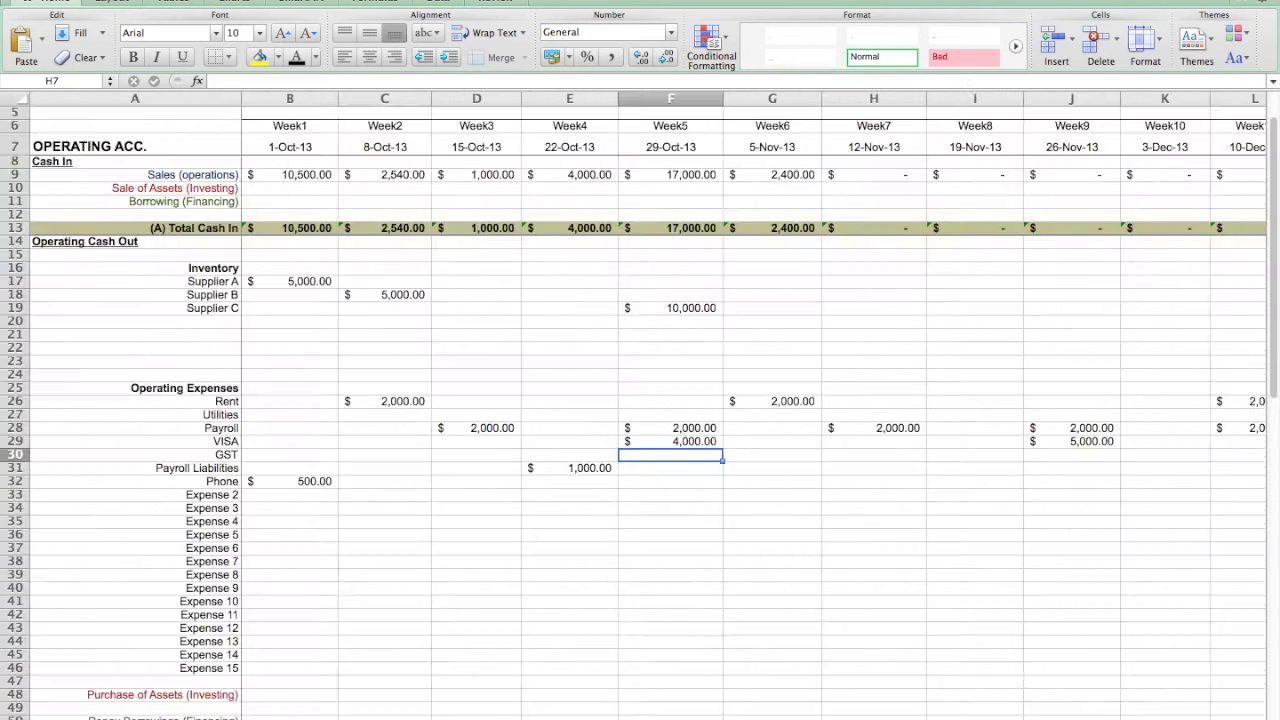
# - Average the Week1 to Week6 operations sales and enter 6240 as the 12-Nov-13 sales
pyautogui.moveTo(314, 180); pyautogui.dragTo(752, 186)
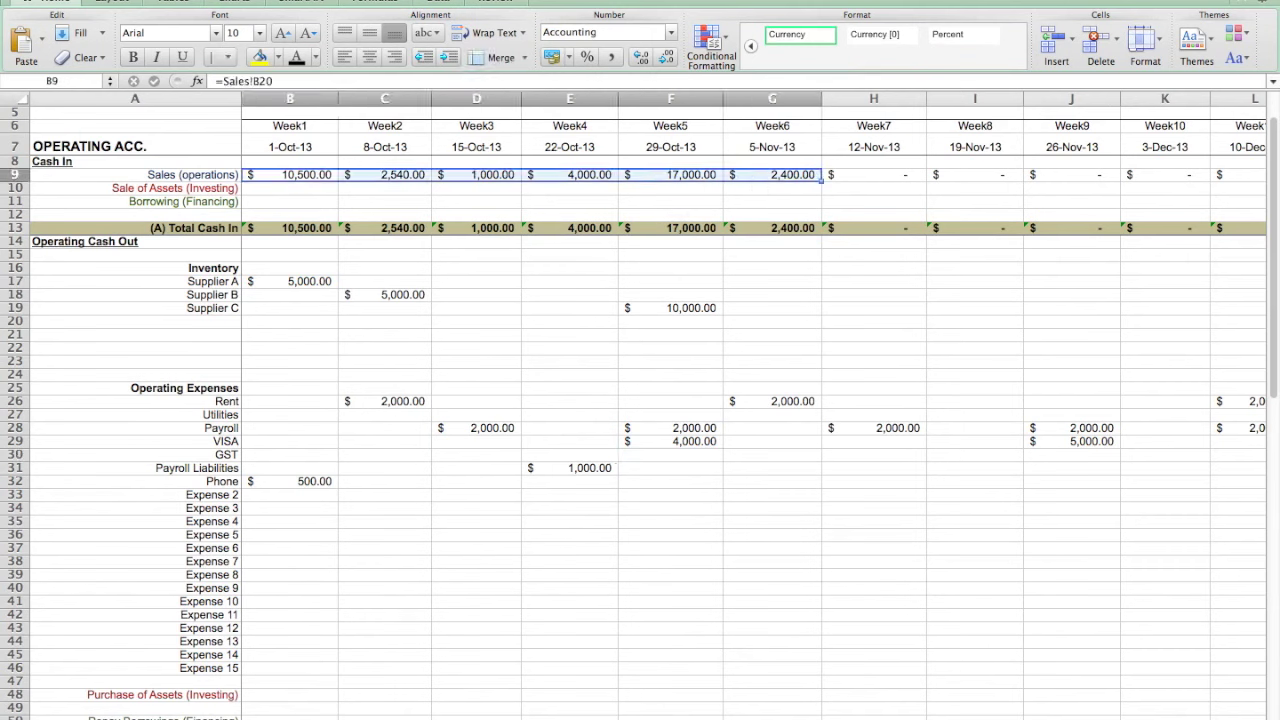
pyautogui.click(670, 712)
pyautogui.click(655, 655)
pyautogui.click(868, 181)
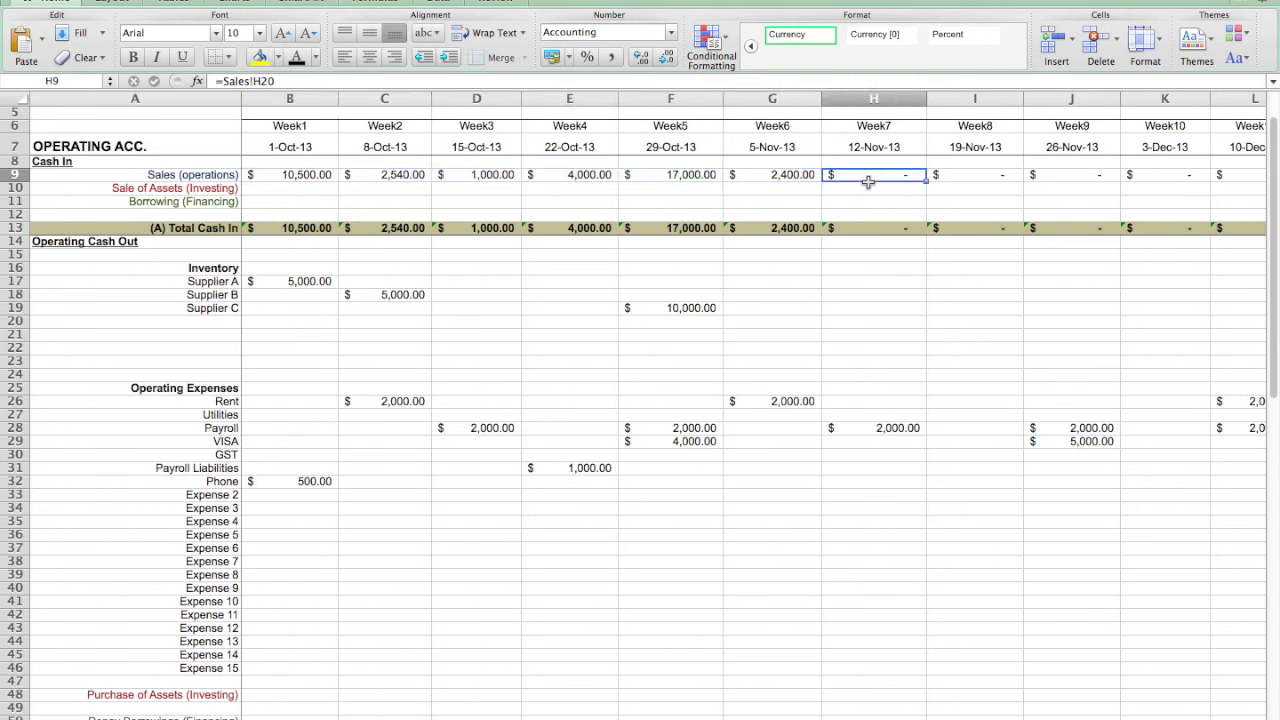
pyautogui.write('6,24')
pyautogui.write('0')
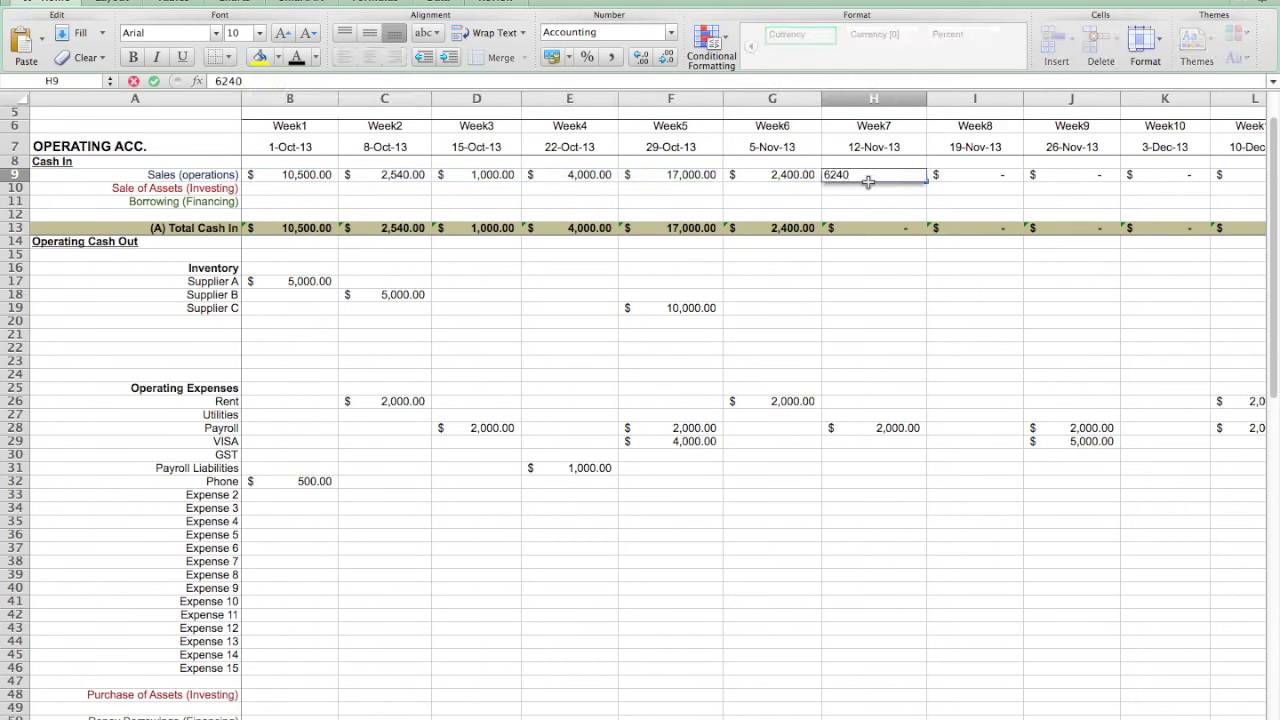
pyautogui.press('Tab')
# - Fill the 12-Nov-13 sales value across the following weeks through 14-Jan-14
pyautogui.click(919, 181)
pyautogui.moveTo(925, 182); pyautogui.dragTo(1270, 180)
pyautogui.moveTo(1120, 180); pyautogui.dragTo(850, 175)
pyautogui.moveTo(863, 261); pyautogui.dragTo(803, 197)
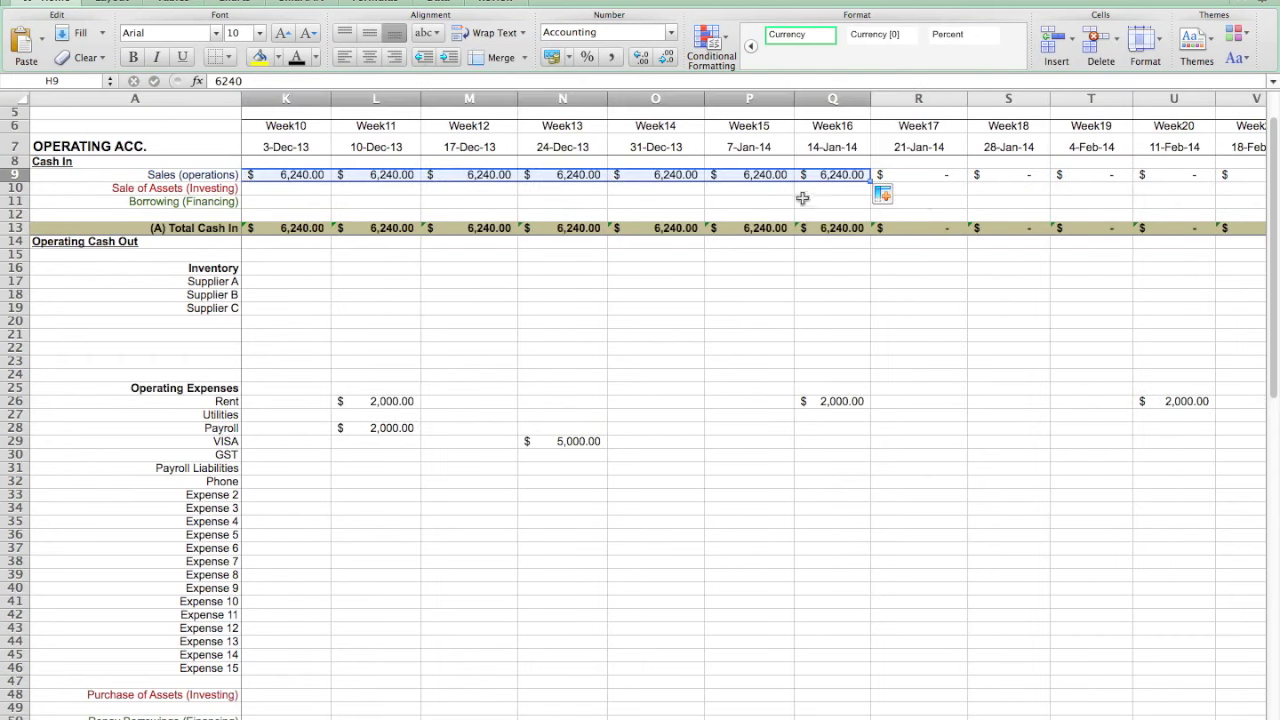
# - Check the surplus or deficit and the ending cash for the weeks with estimated sales
pyautogui.hscroll(-7, 640, 400)
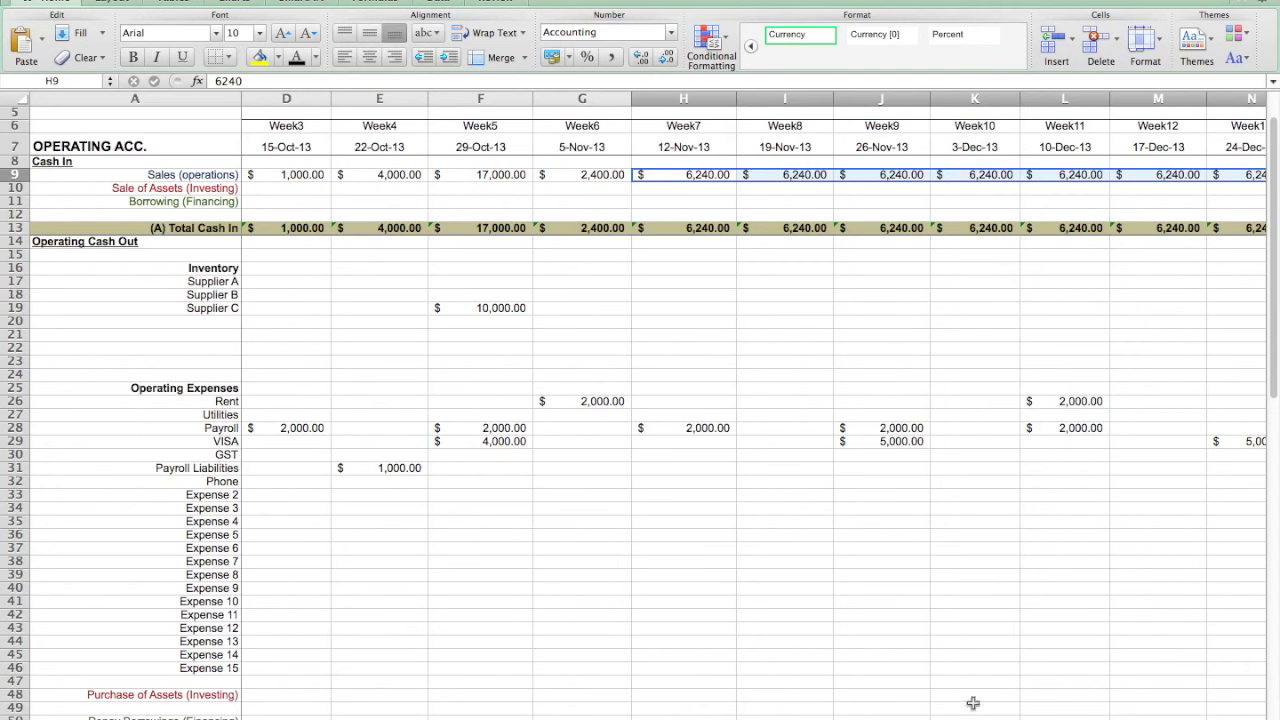
pyautogui.scroll(-3, 972, 308)
pyautogui.scroll(-6, 972, 311)
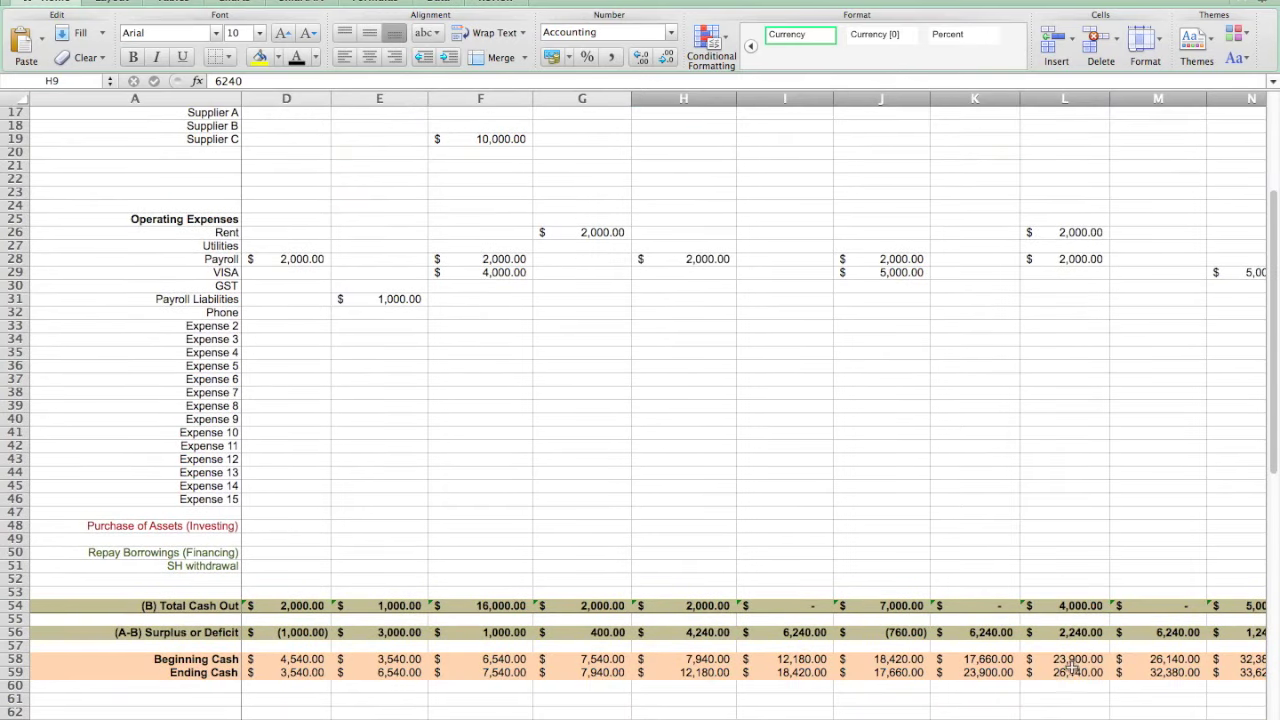
pyautogui.scroll(6, 1000, 431)
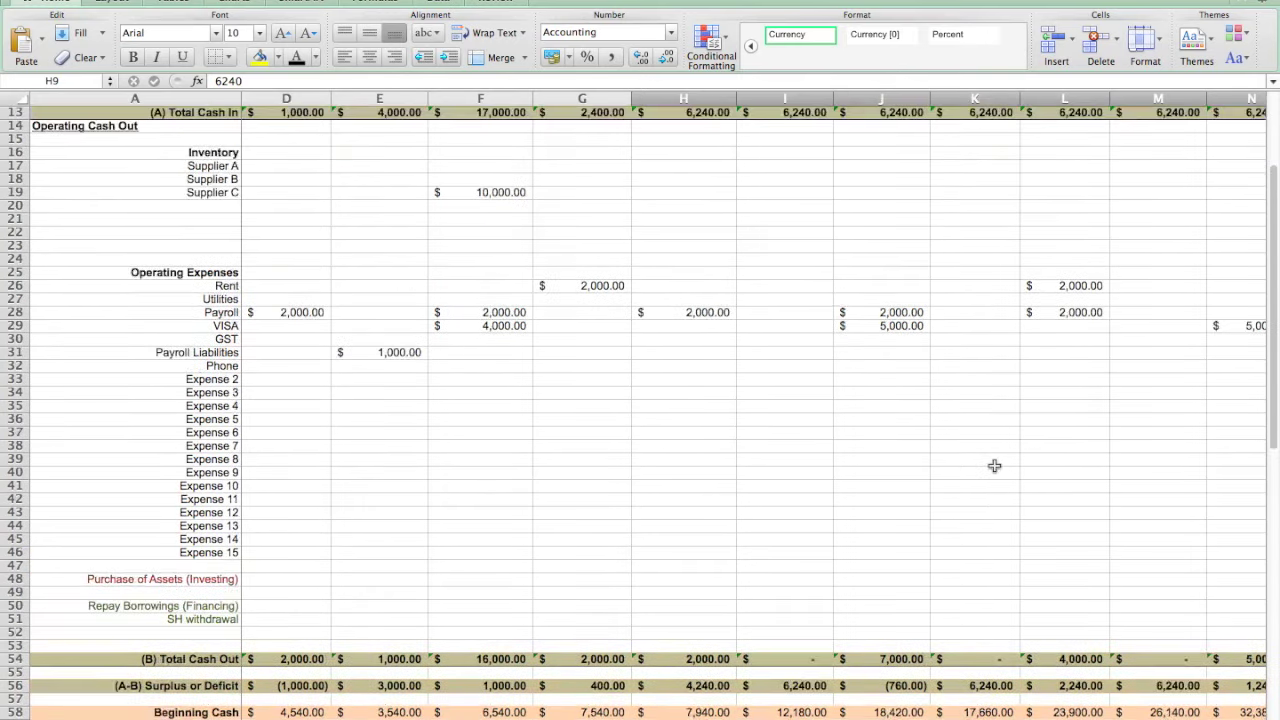
# - Enter a Supplier A payment of 20000 in the 5-Nov-13 week
pyautogui.click(604, 239)
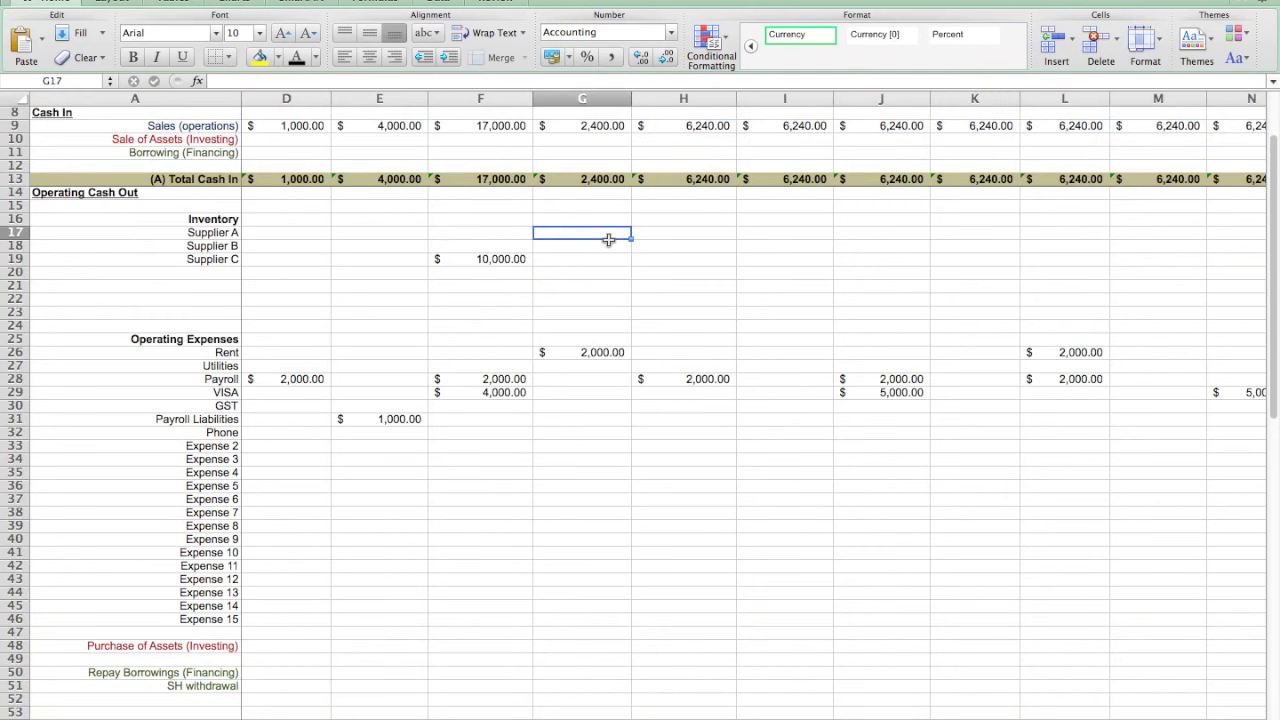
pyautogui.press('Left')
pyautogui.press('Left')
pyautogui.press('Left')
pyautogui.press('Left')
pyautogui.press('Left')
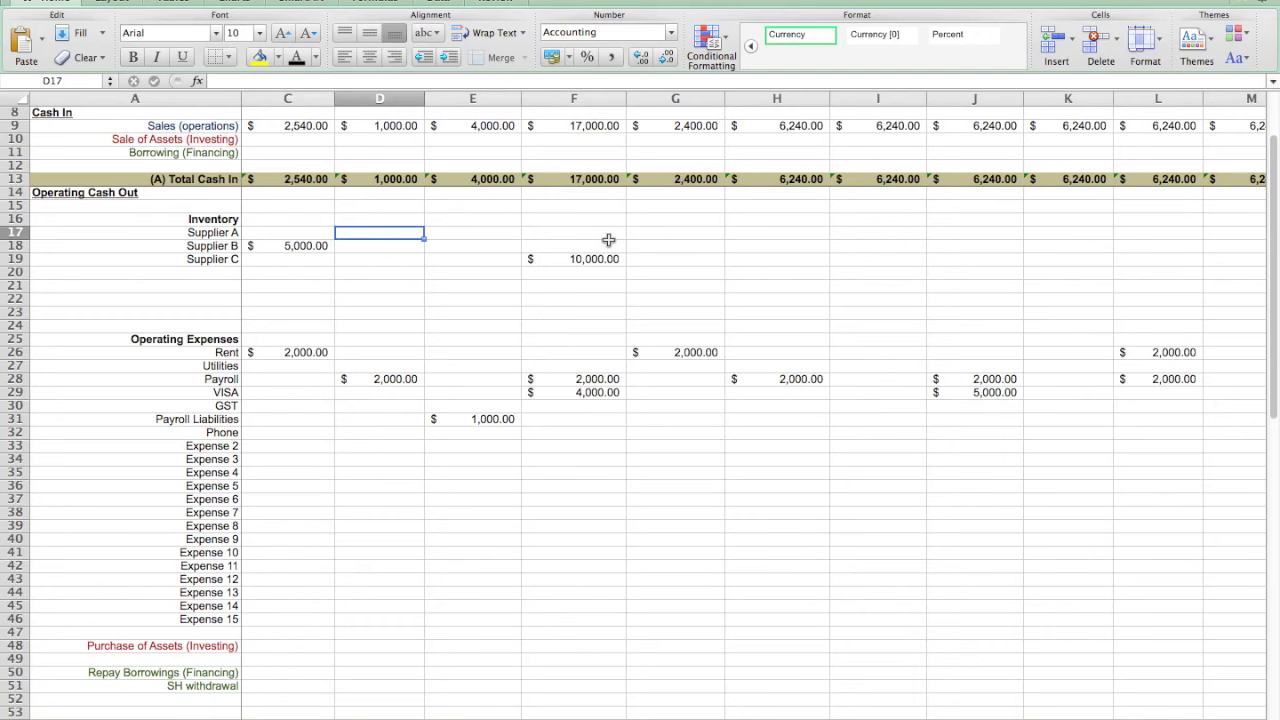
pyautogui.press('Right')
pyautogui.press('Right')
pyautogui.press('Right')
pyautogui.press('Right')
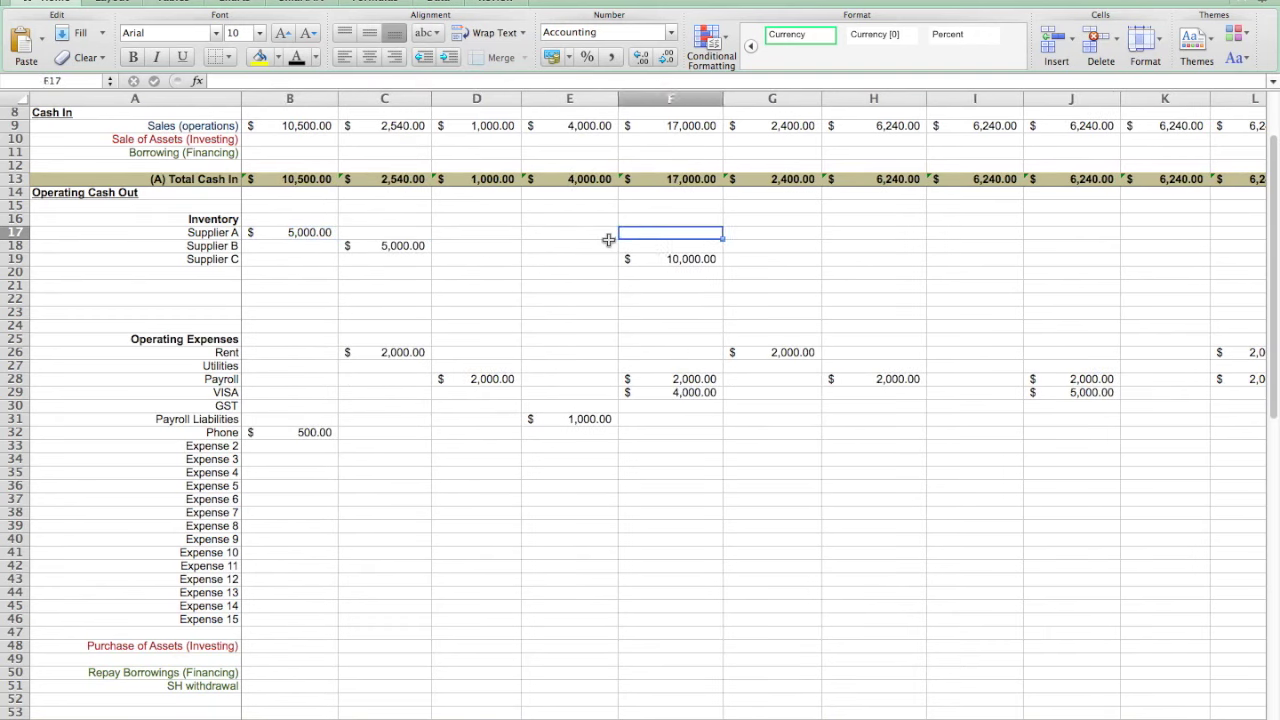
pyautogui.press('Left')
pyautogui.write('20,00')
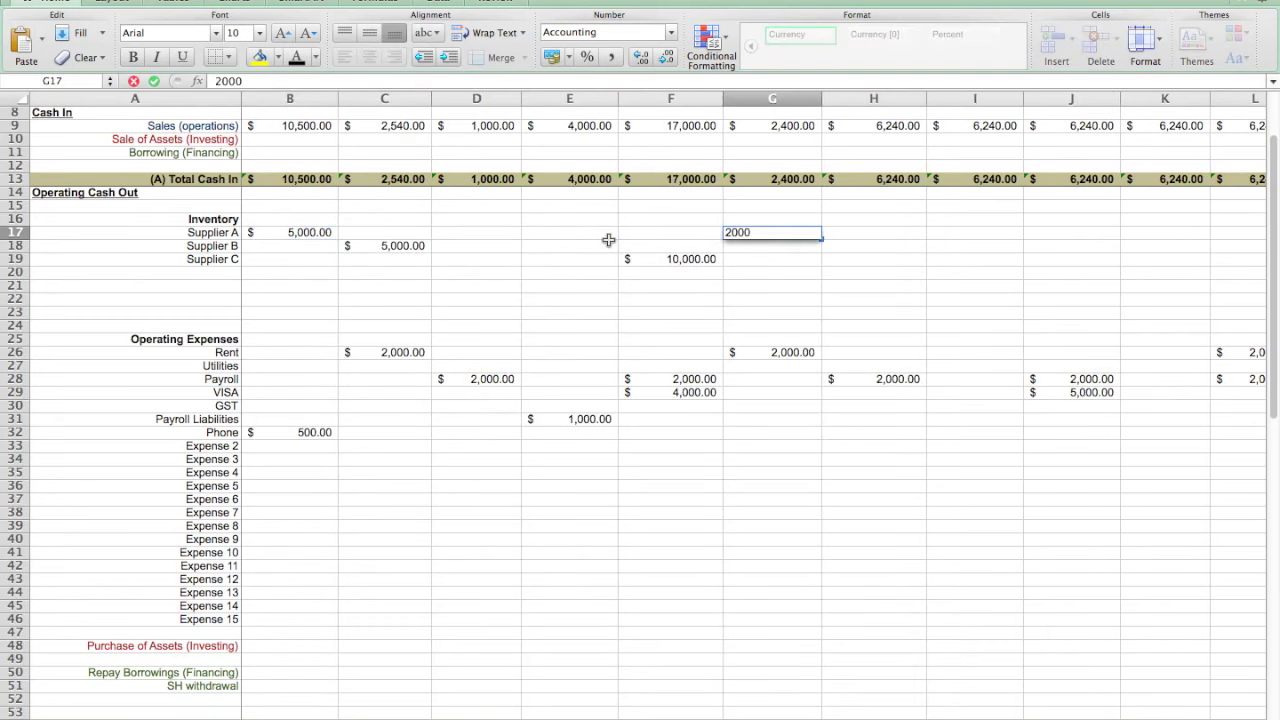
pyautogui.write('0')
pyautogui.press('Return')
pyautogui.press('Down')
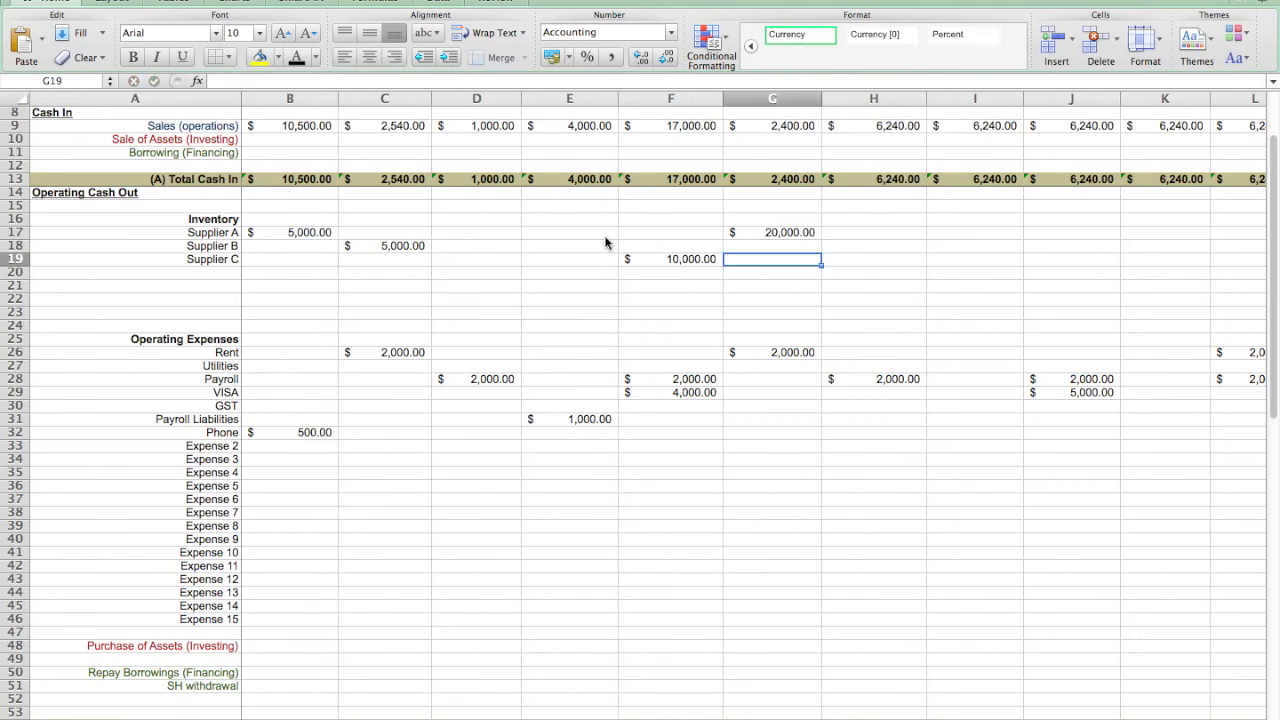
# - Examine how the large Supplier A payment affects total cash out and ending cash from the 5-Nov-13 week onward
pyautogui.press('Right')
pyautogui.press('Right')
pyautogui.press('Down')
pyautogui.press('Left')
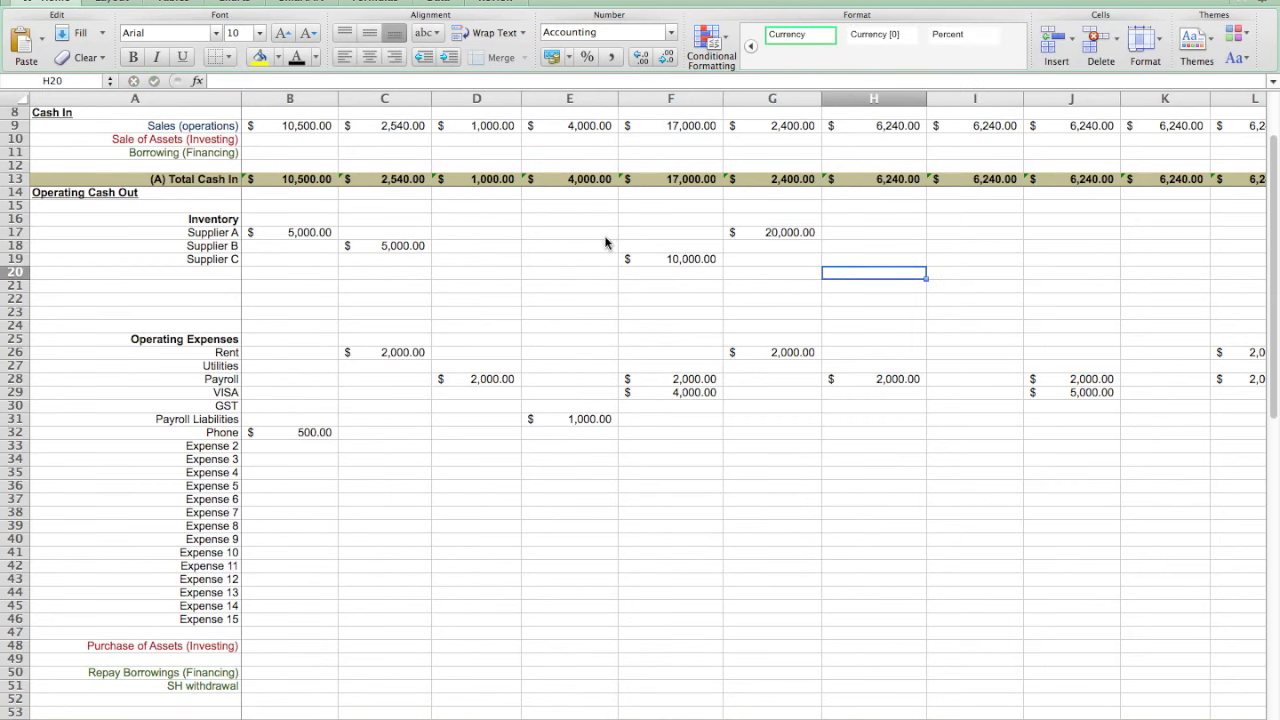
pyautogui.scroll(-3, 1099, 326)
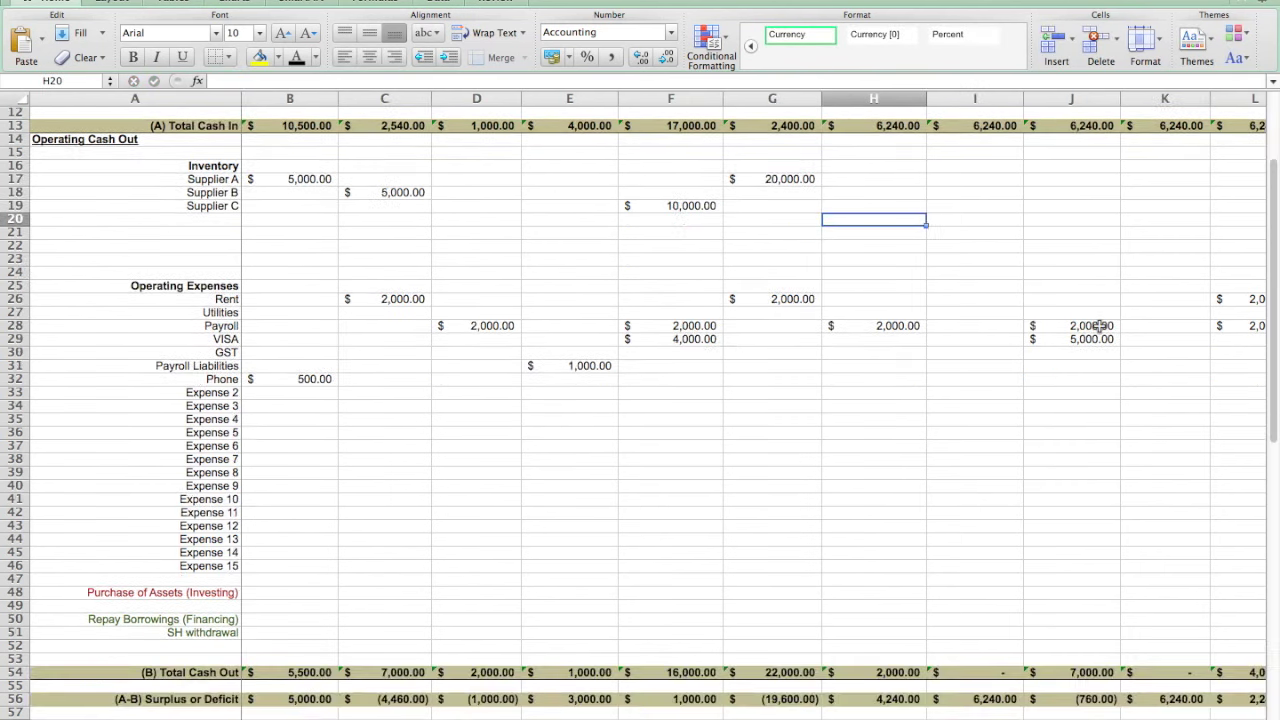
pyautogui.scroll(-2, 1099, 326)
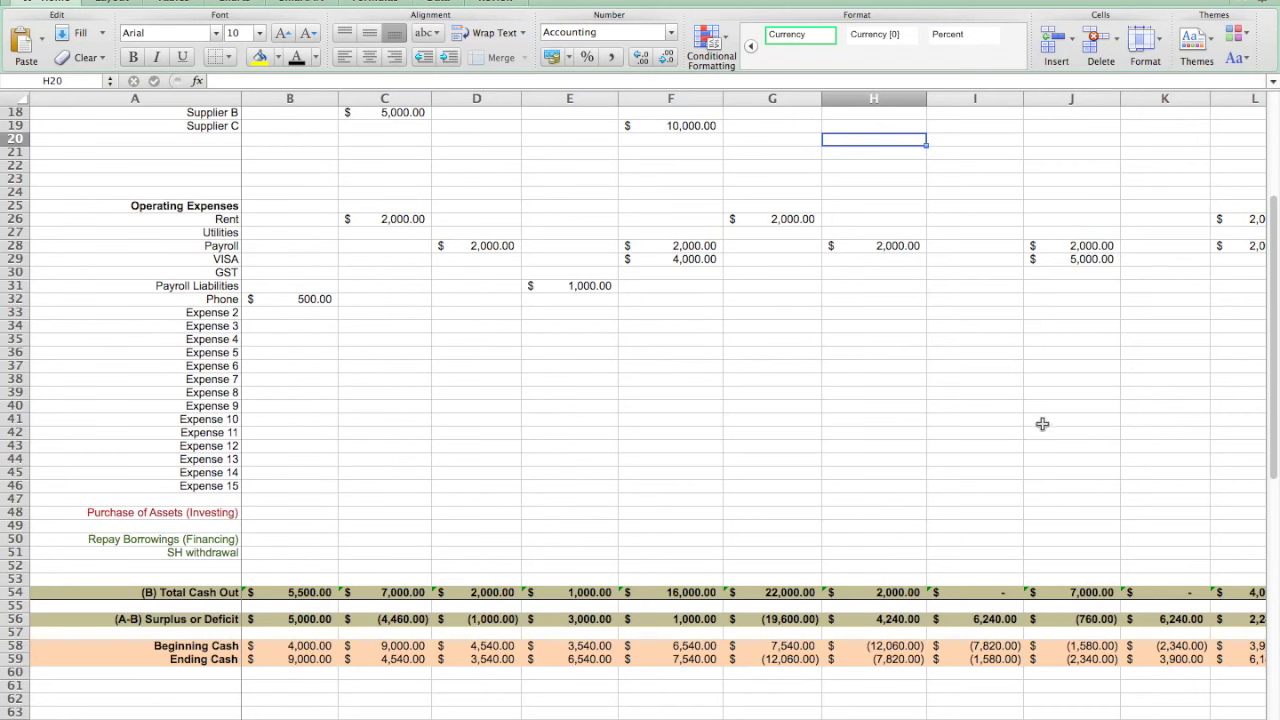
pyautogui.scroll(2, 916, 424)
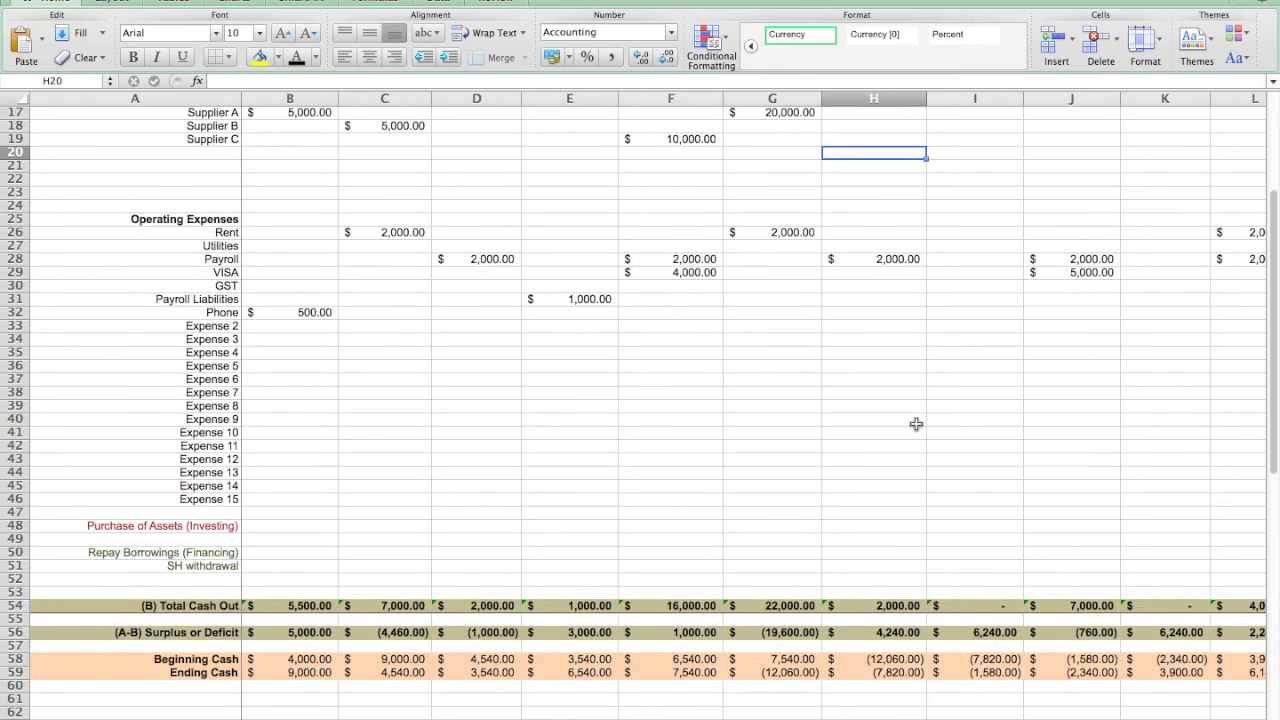
pyautogui.scroll(4, 916, 424)
# - Split the Supplier A payment into 10000 in the 5-Nov-13 week and 10000 in the 26-Nov-13 week
pyautogui.click(808, 183)
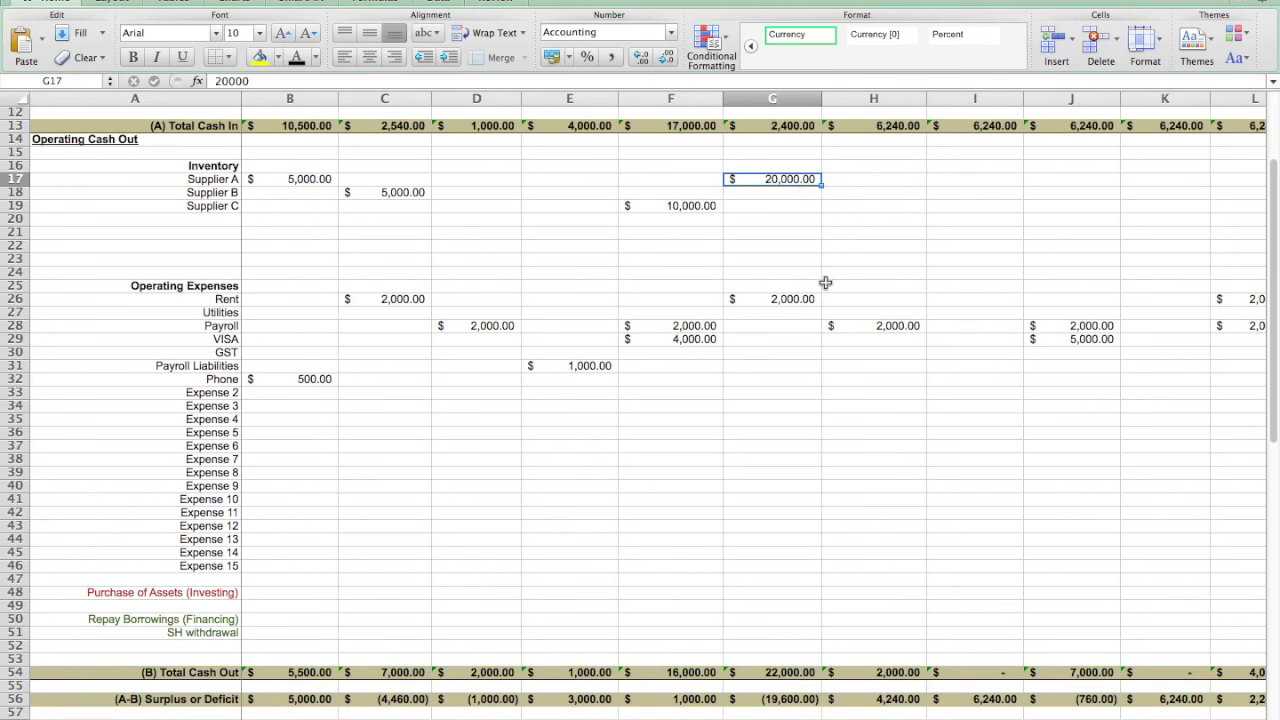
pyautogui.scroll(-17, 823, 284)
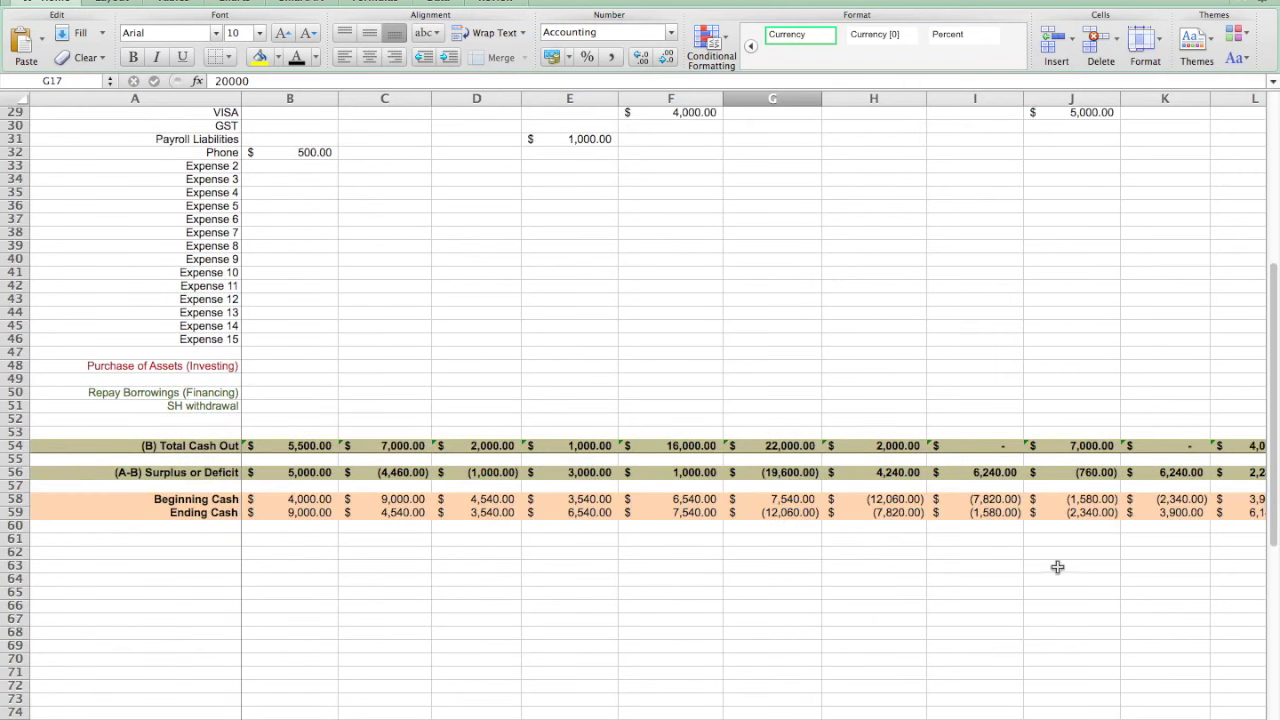
pyautogui.hscroll(3, 750, 300)
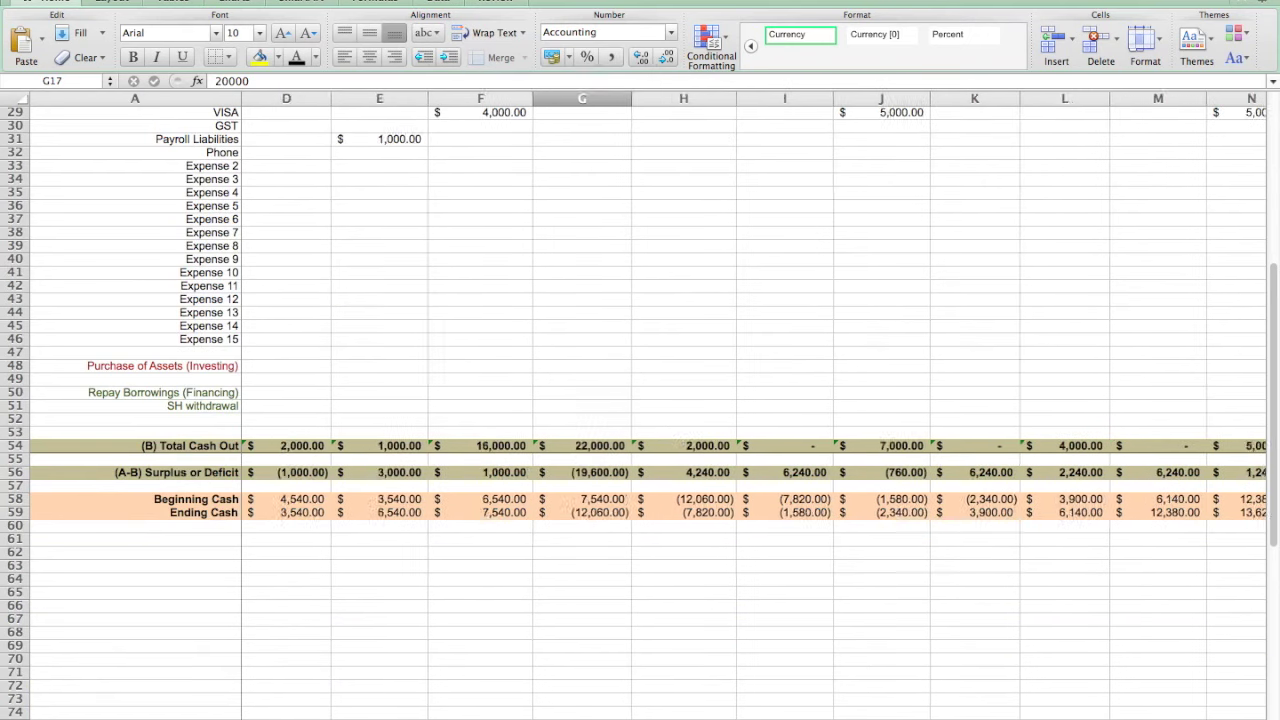
pyautogui.hscroll(-3, 750, 300)
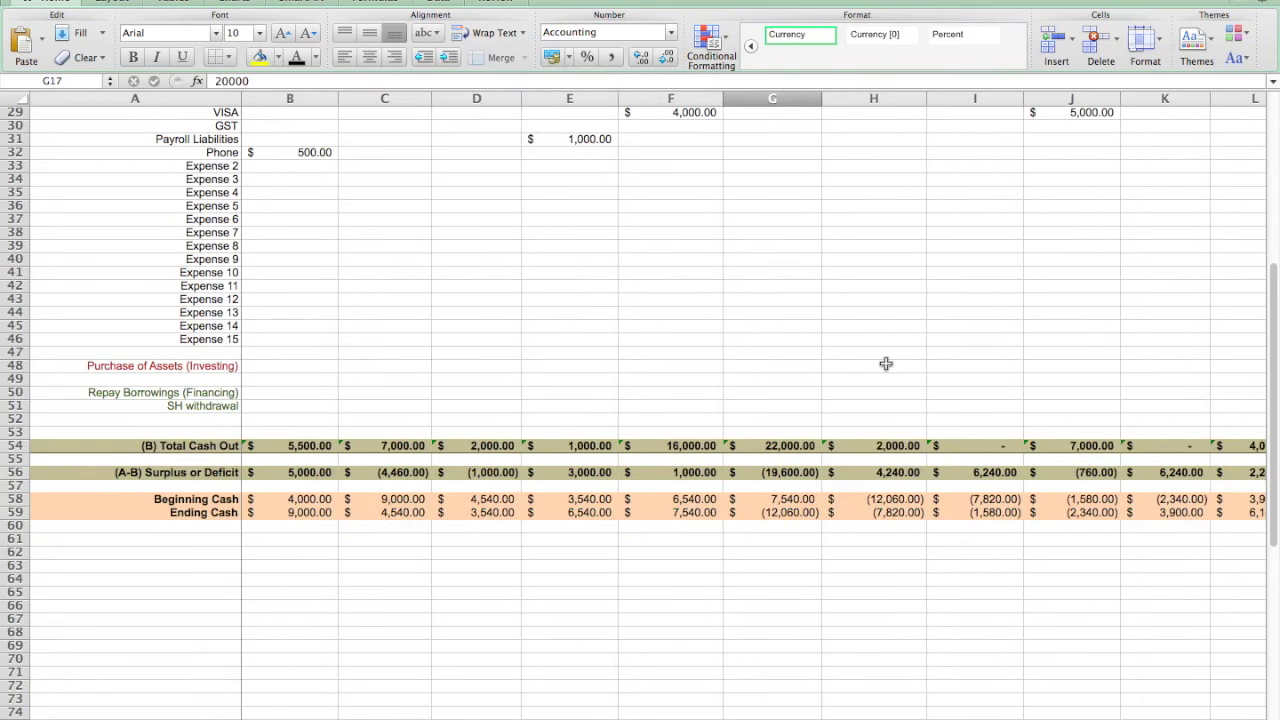
pyautogui.scroll(17, 883, 355)
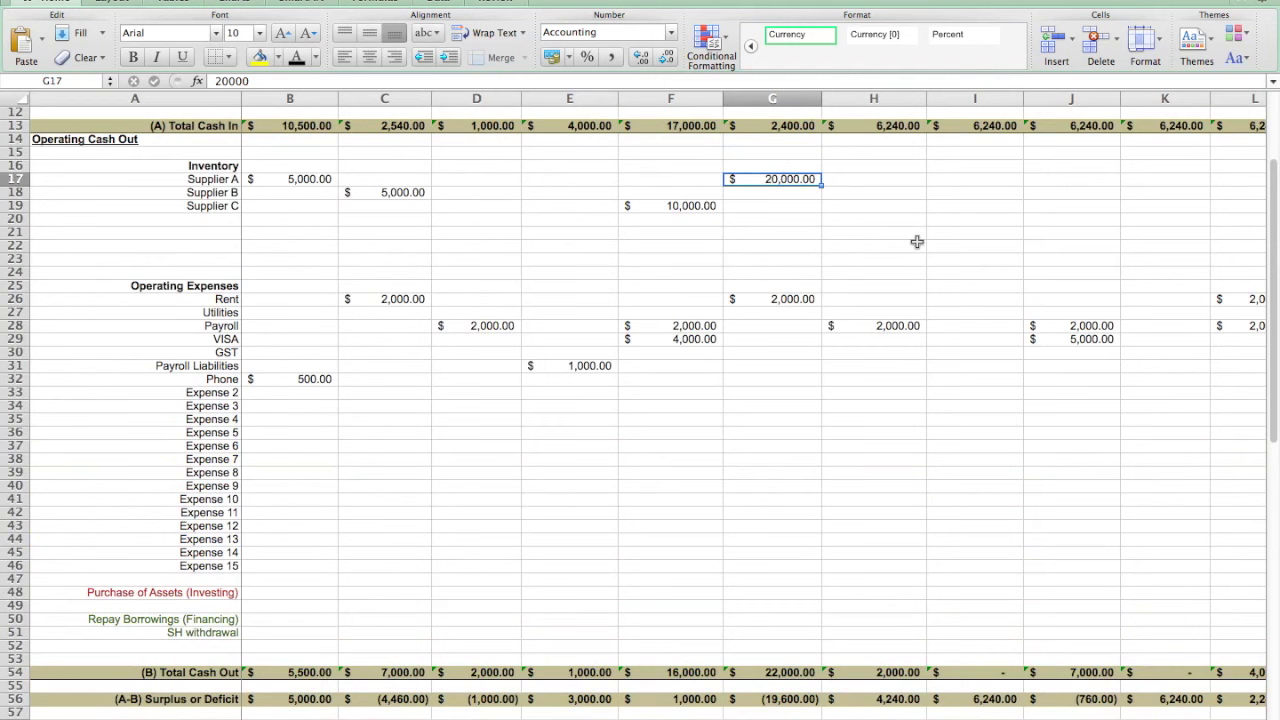
pyautogui.write('1000')
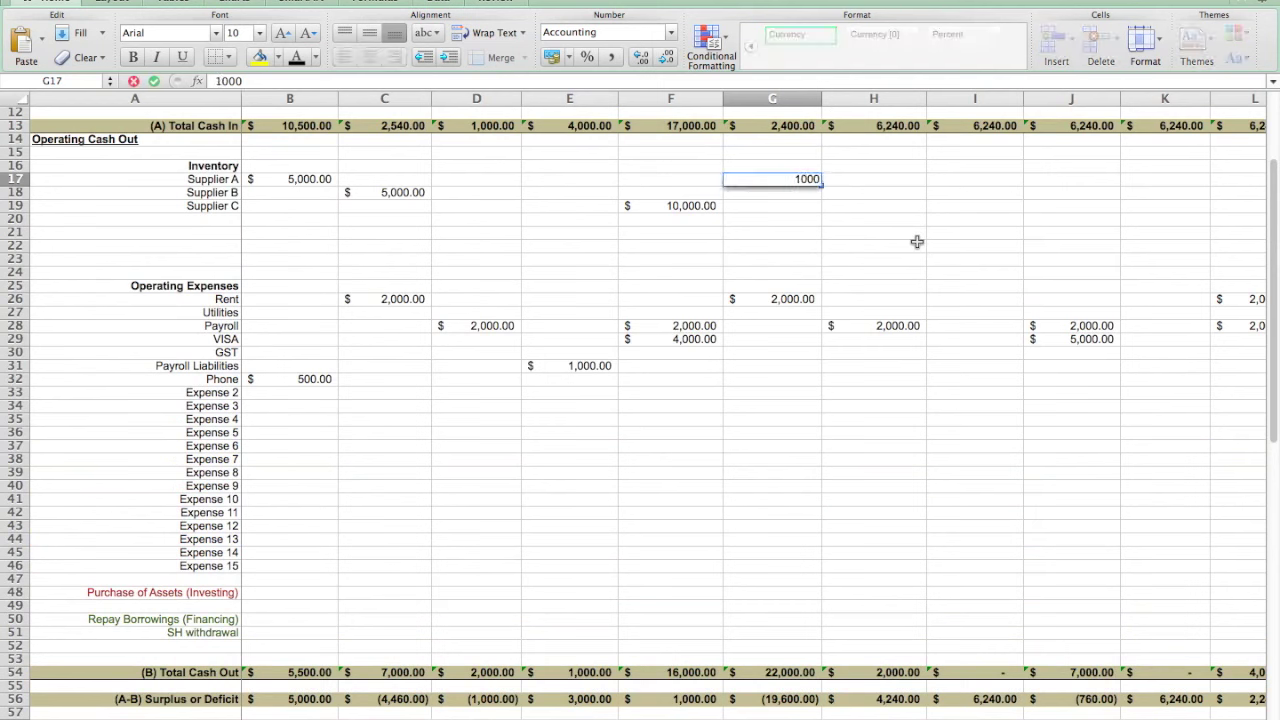
pyautogui.press('Tab')
pyautogui.press('Tab')
pyautogui.press('Tab')
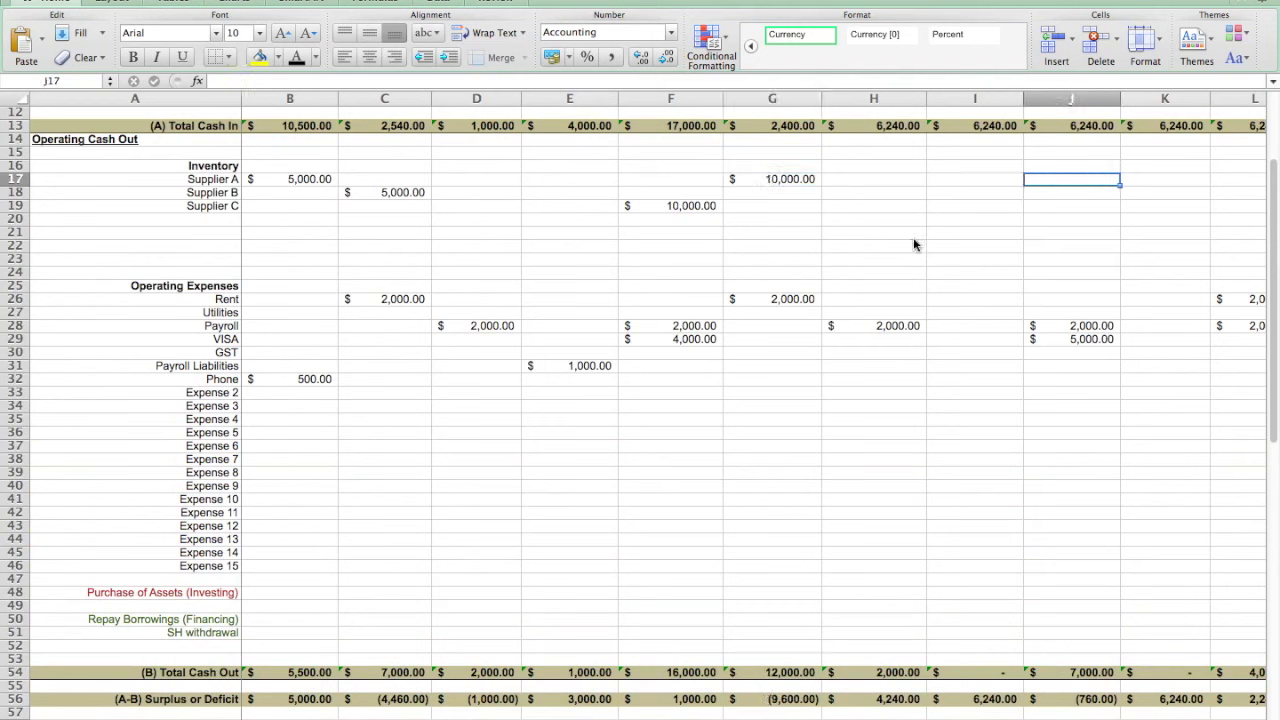
pyautogui.write('100')
pyautogui.press('Tab')
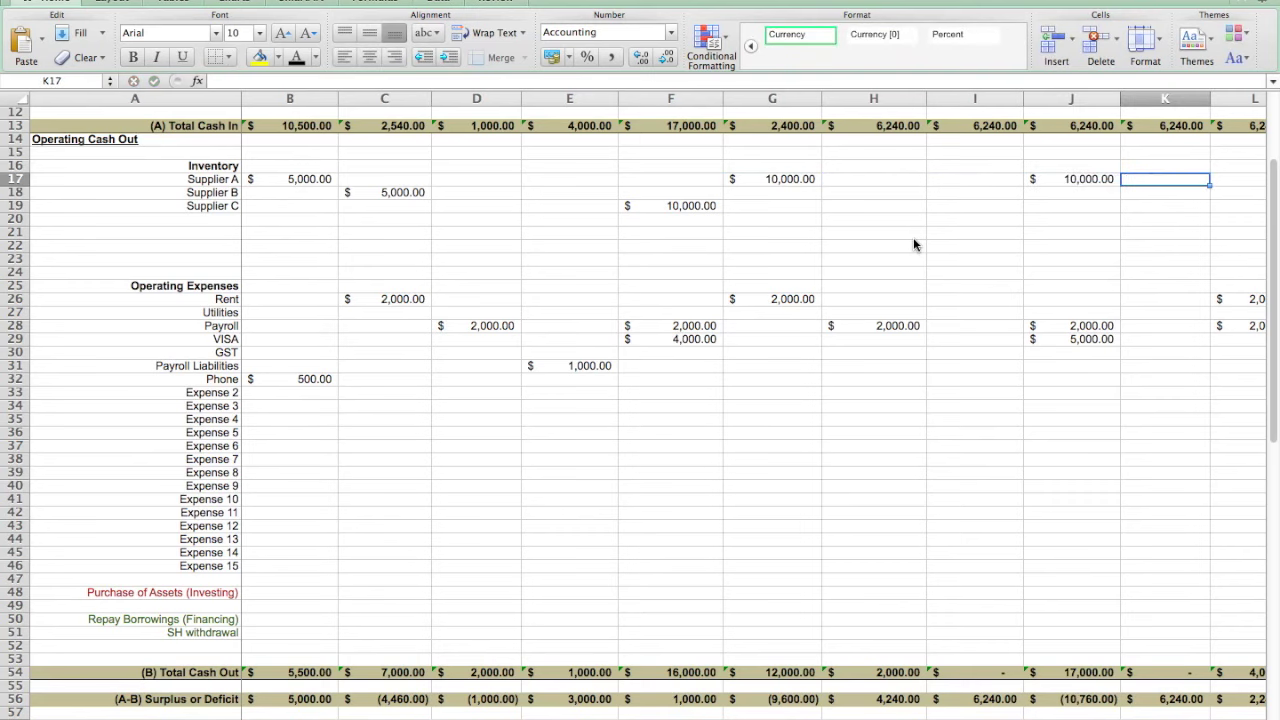
# - Check the ending cash after splitting the Supplier A payment, and look over the sales by customer
pyautogui.scroll(-2, 934, 257)
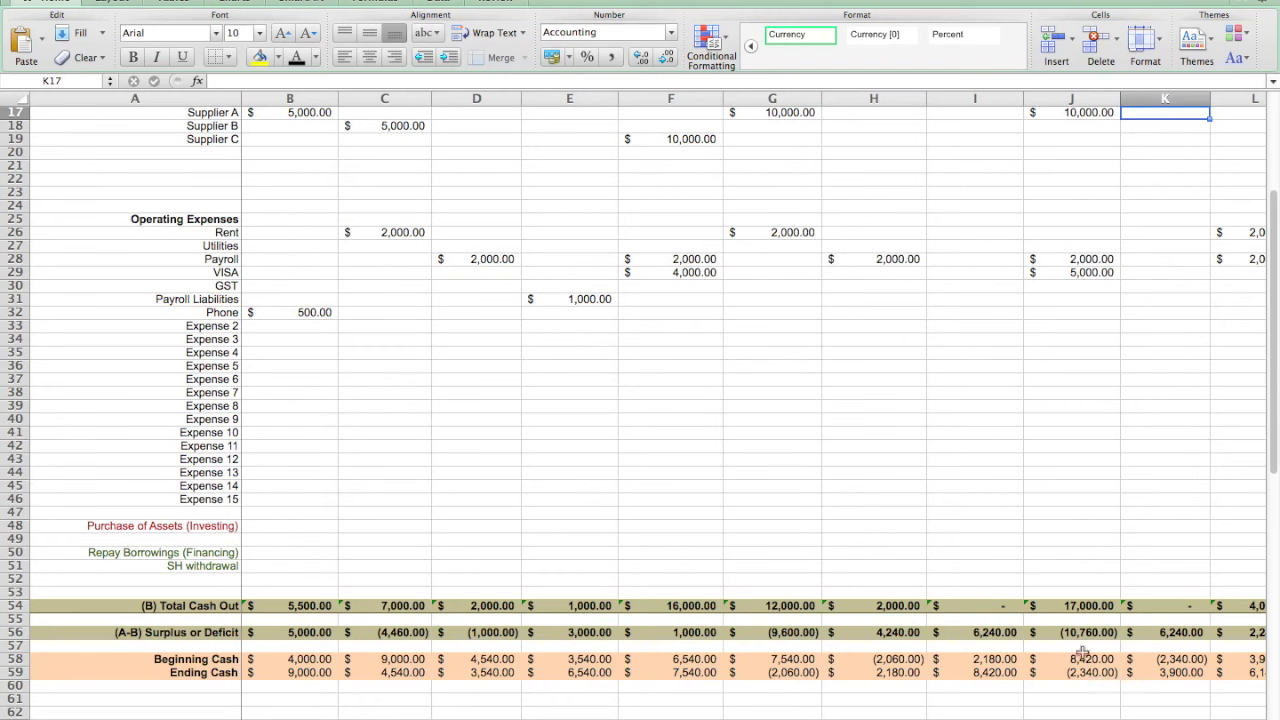
pyautogui.scroll(2, 919, 498)
pyautogui.scroll(9, 919, 498)
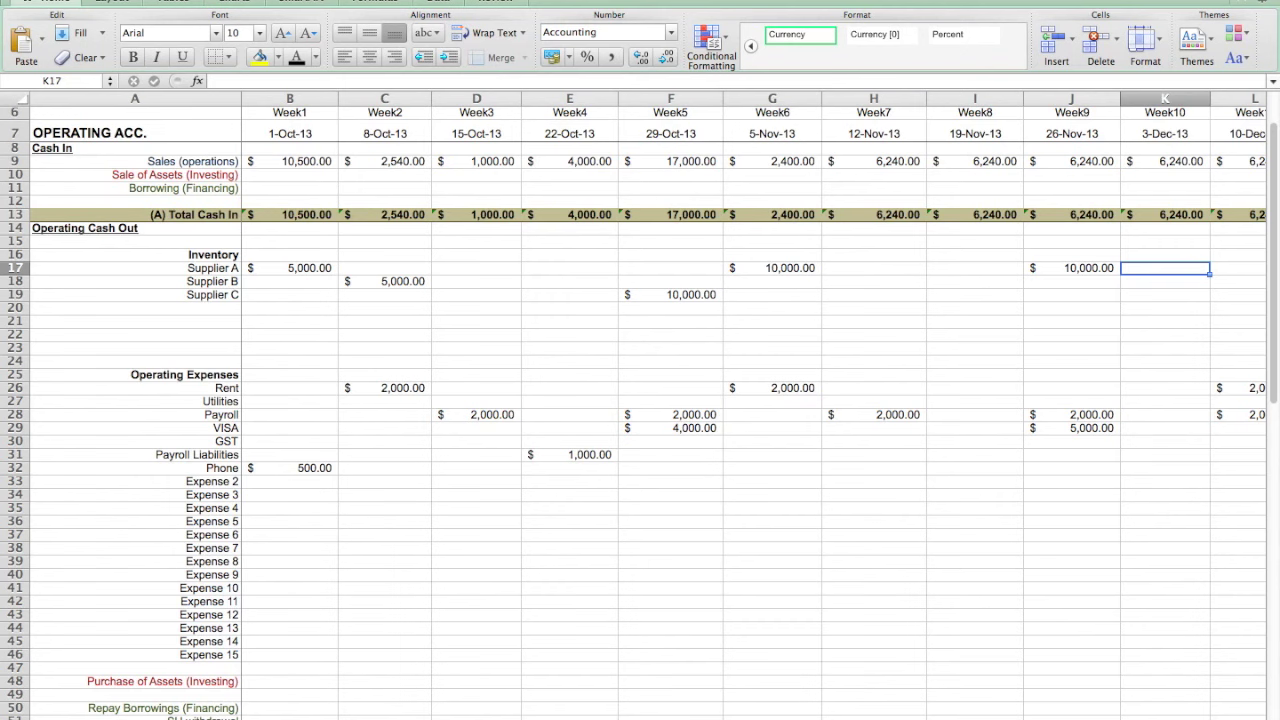
pyautogui.click(246, 716)
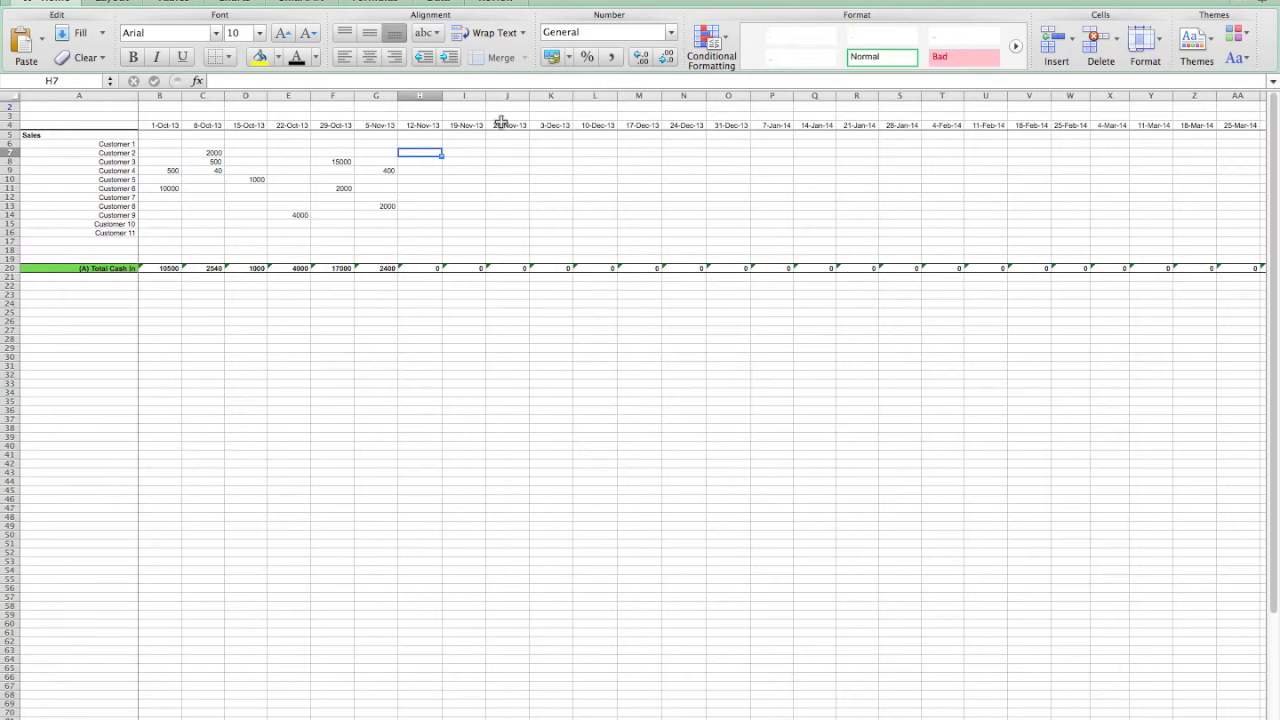
pyautogui.click(180, 716)
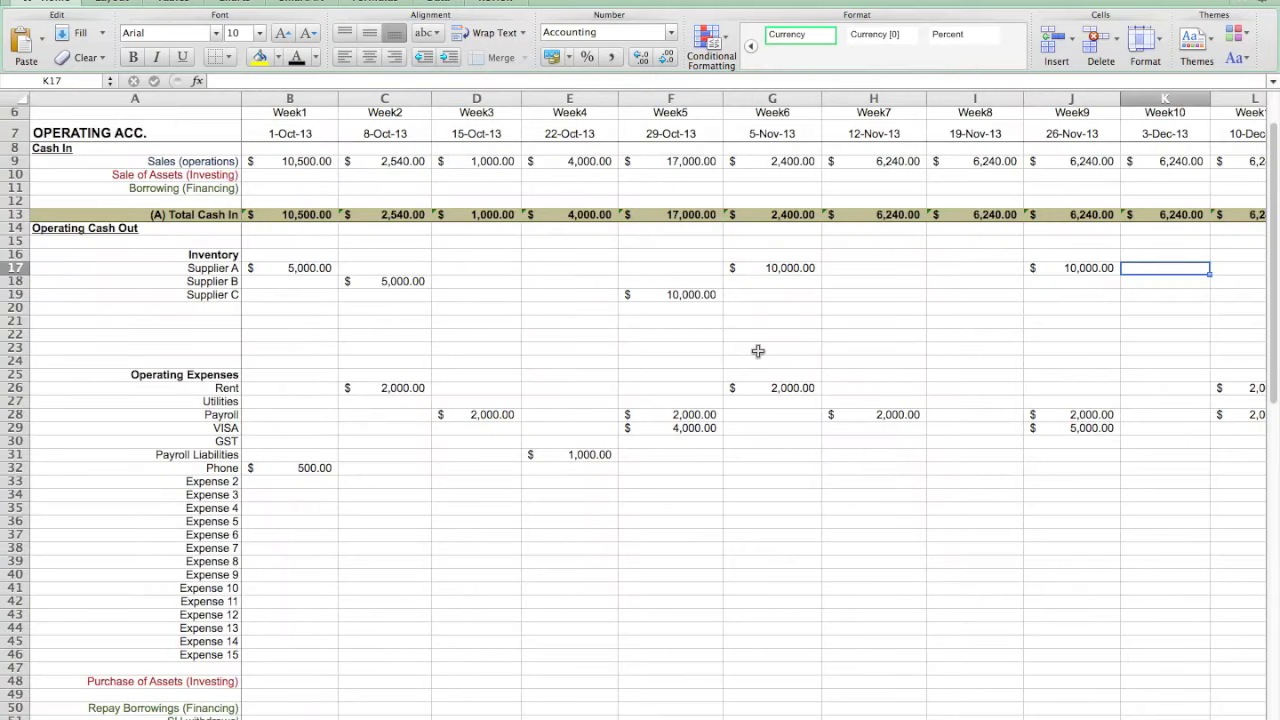
# - Set the VISA payments in the 29-Oct-13 and 12-Nov-13 weeks to 2000 each
pyautogui.click(702, 430)
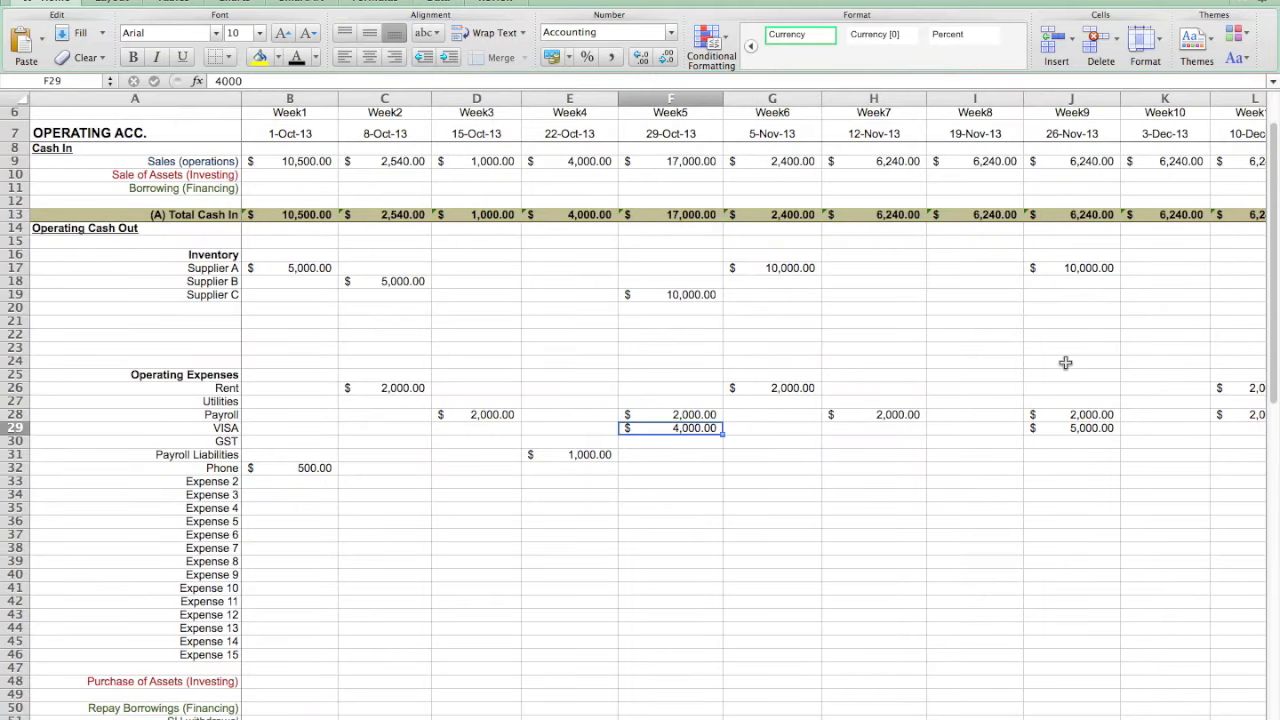
pyautogui.write('2,000')
pyautogui.press('Tab')
pyautogui.press('Tab')
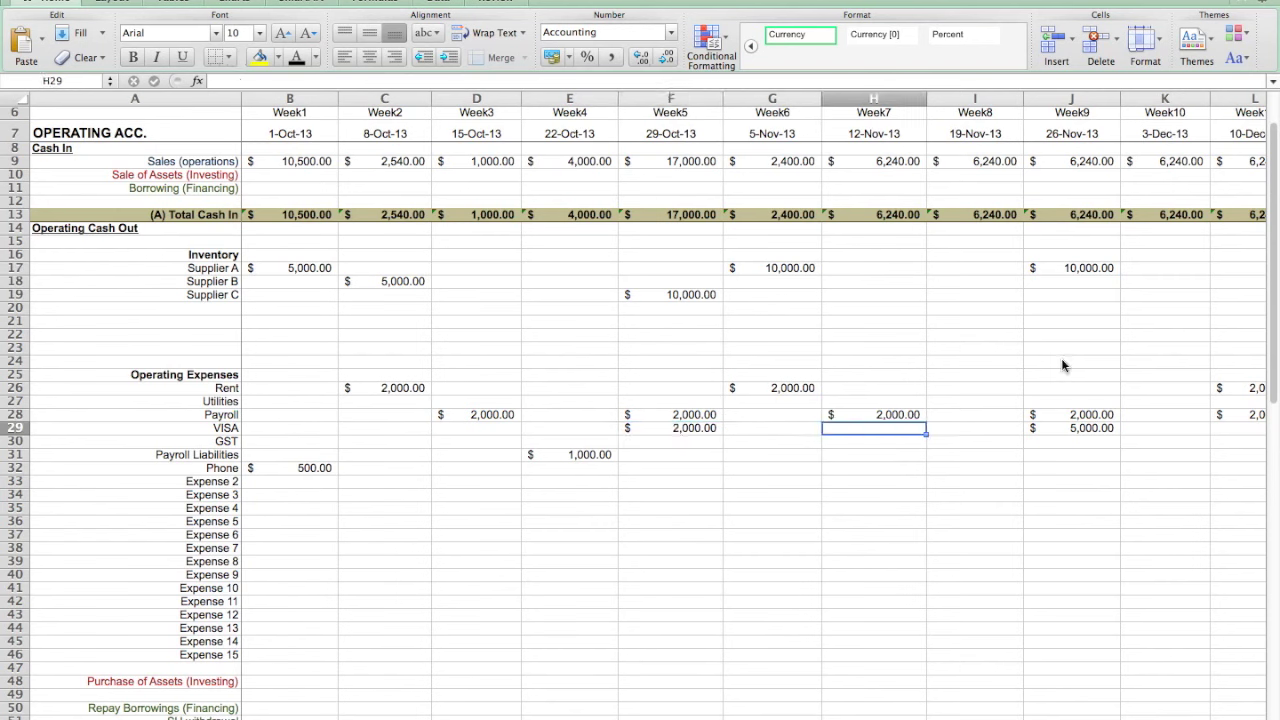
pyautogui.write('2000')
pyautogui.press('Tab')
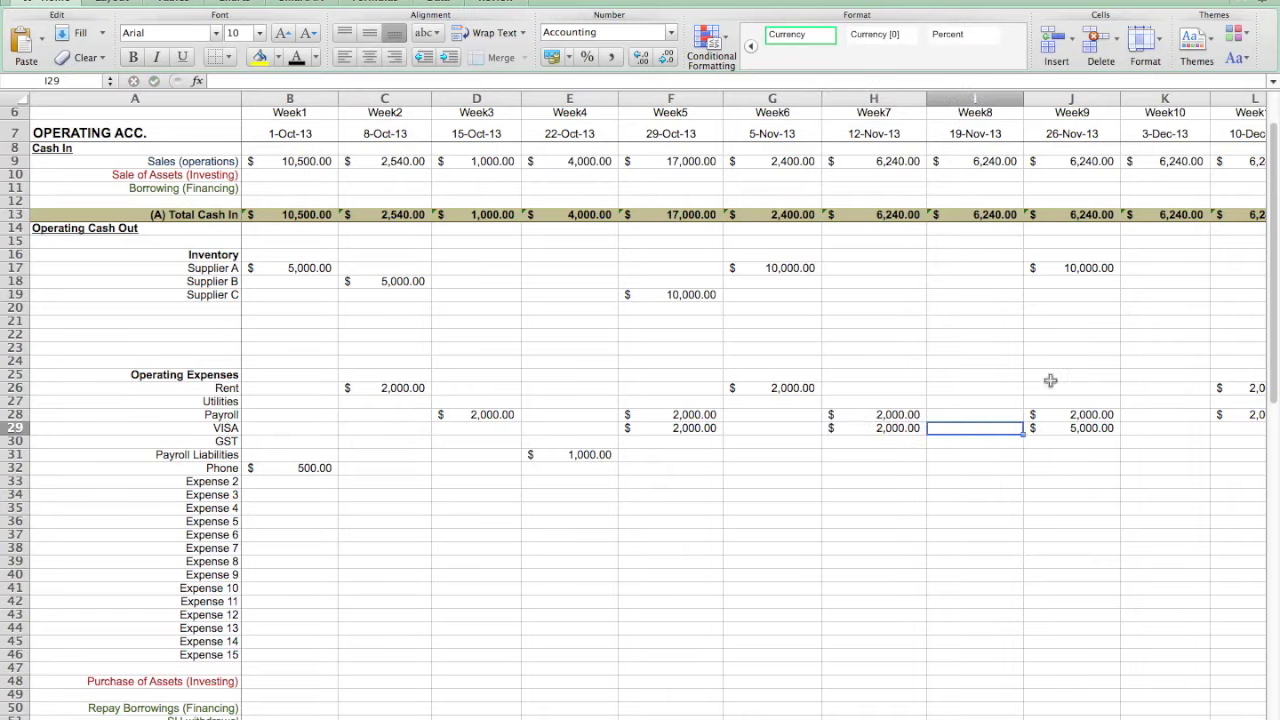
# - Set the VISA payment to 2000 in the 26-Nov-13 week and 3000 in the 10-Dec-13 week
pyautogui.scroll(-2, 1049, 390)
pyautogui.scroll(-3, 1049, 395)
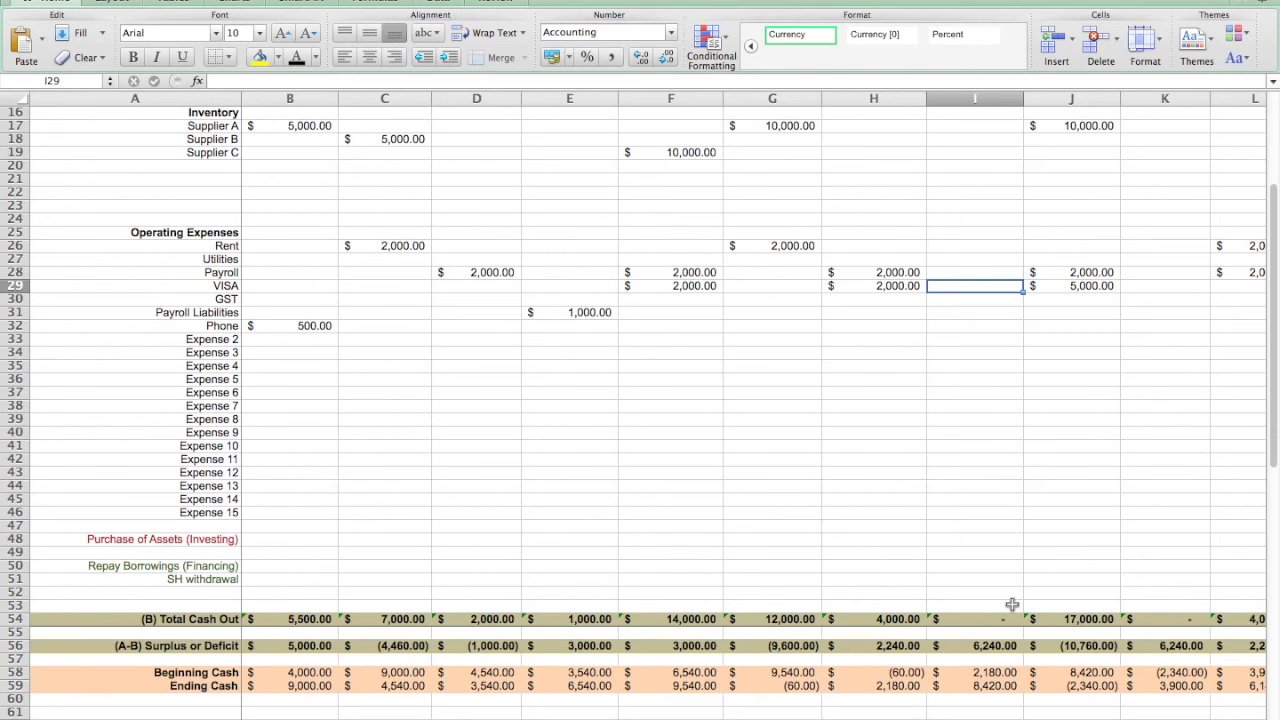
pyautogui.scroll(1, 1005, 607)
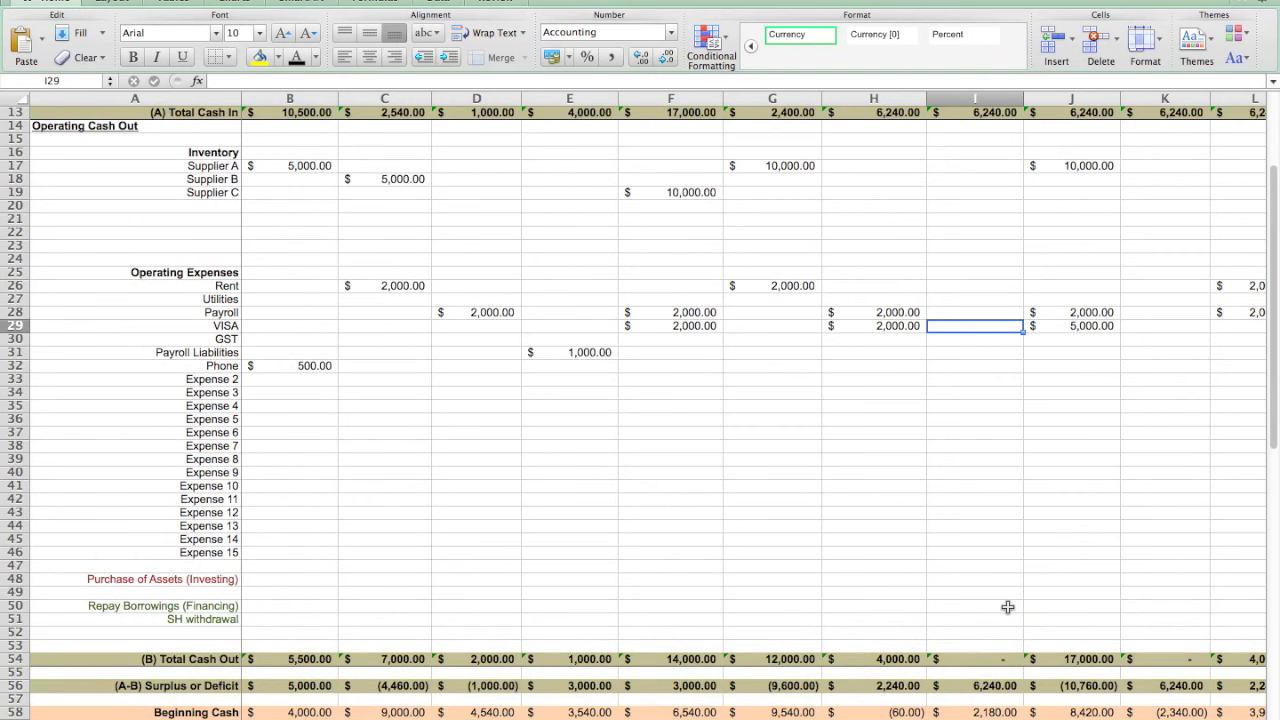
pyautogui.scroll(-1, 1080, 591)
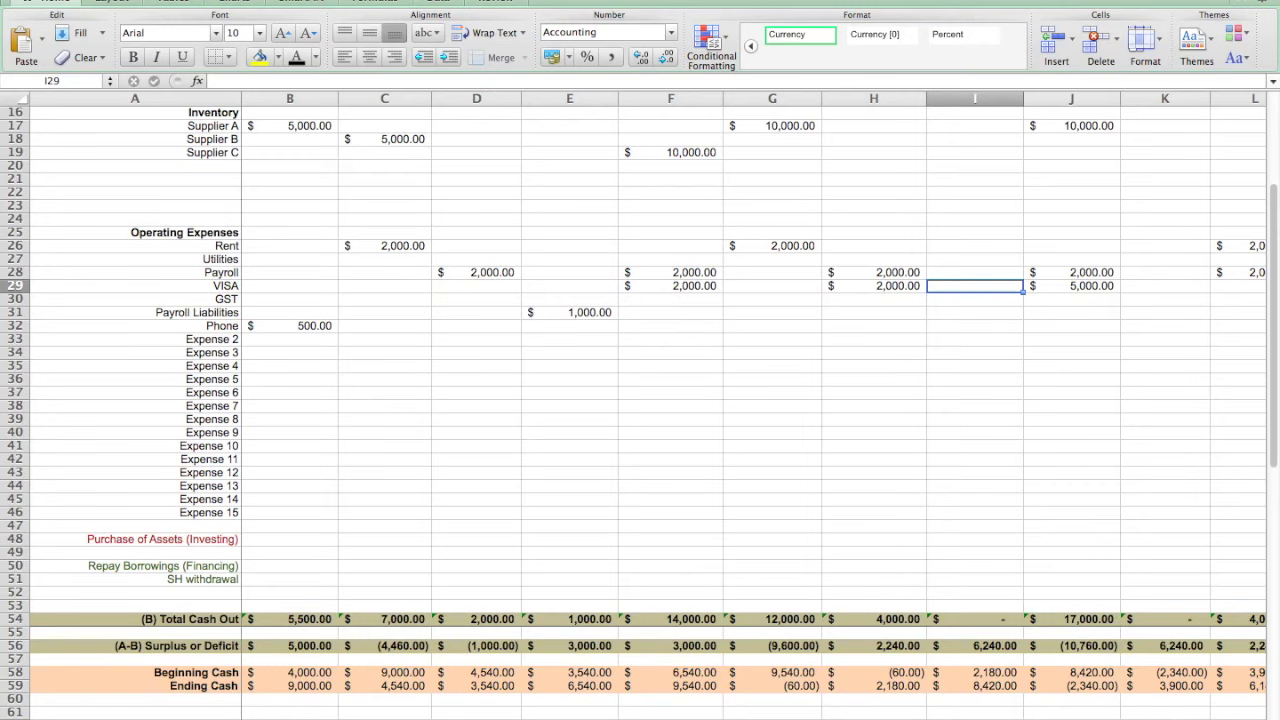
pyautogui.hscroll(4, 700, 360)
pyautogui.hscroll(-2, 700, 360)
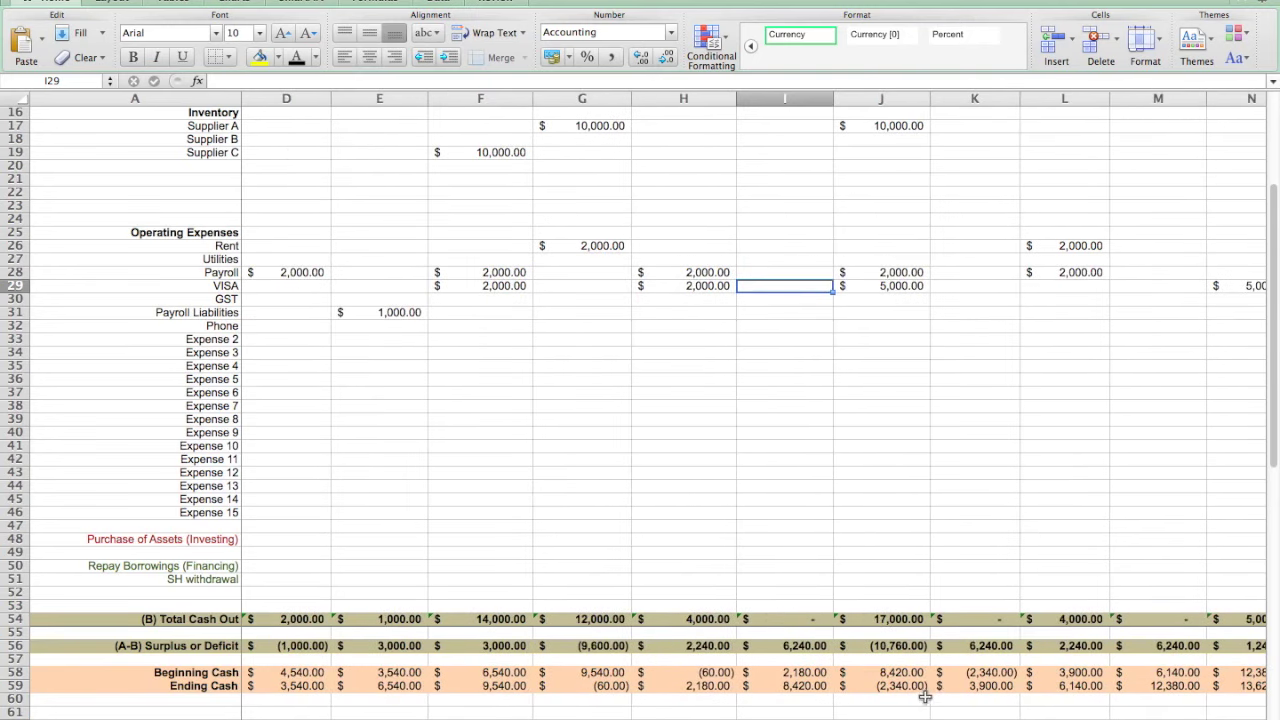
pyautogui.click(917, 289)
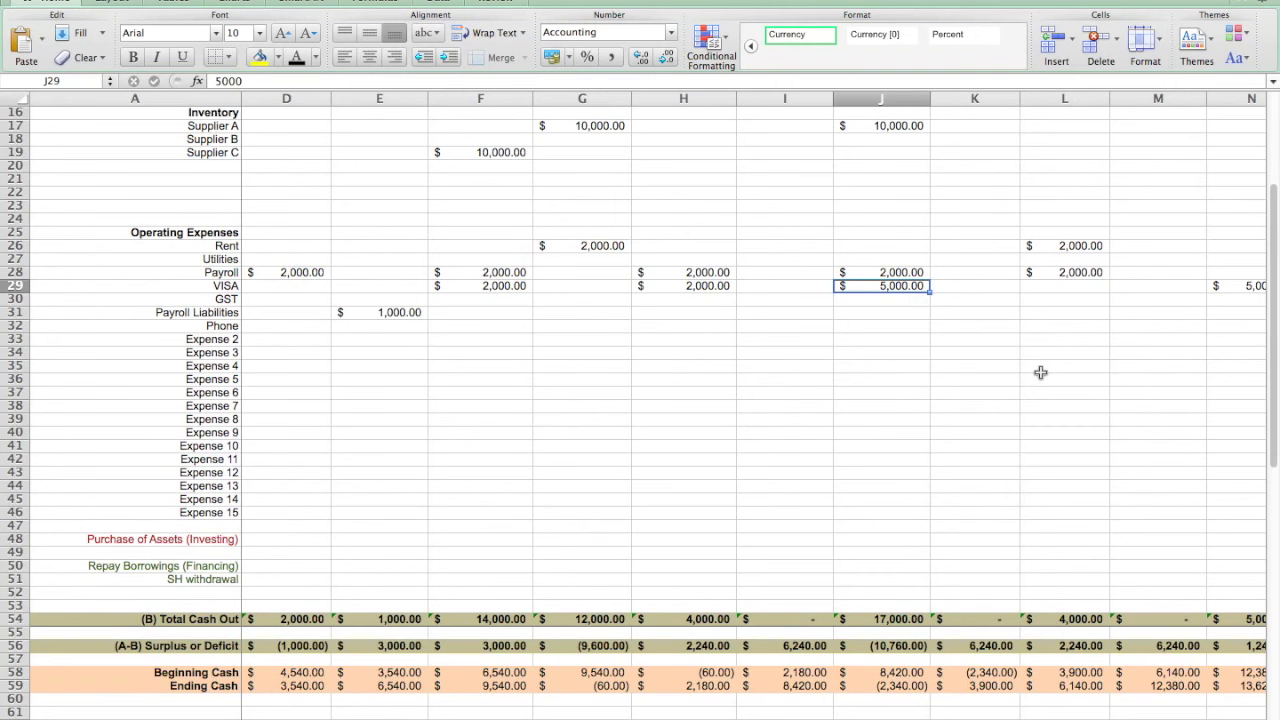
pyautogui.write('2000')
pyautogui.press('Tab')
pyautogui.press('Tab')
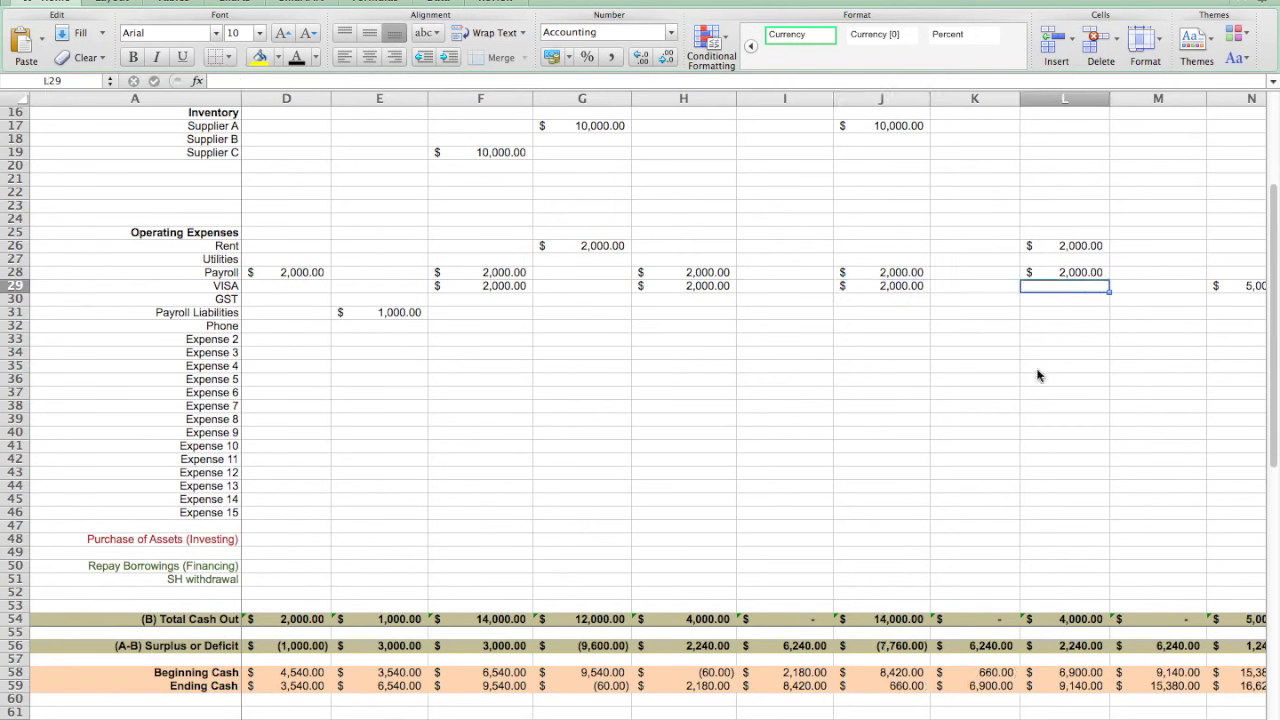
pyautogui.write('3000')
pyautogui.press('Tab')
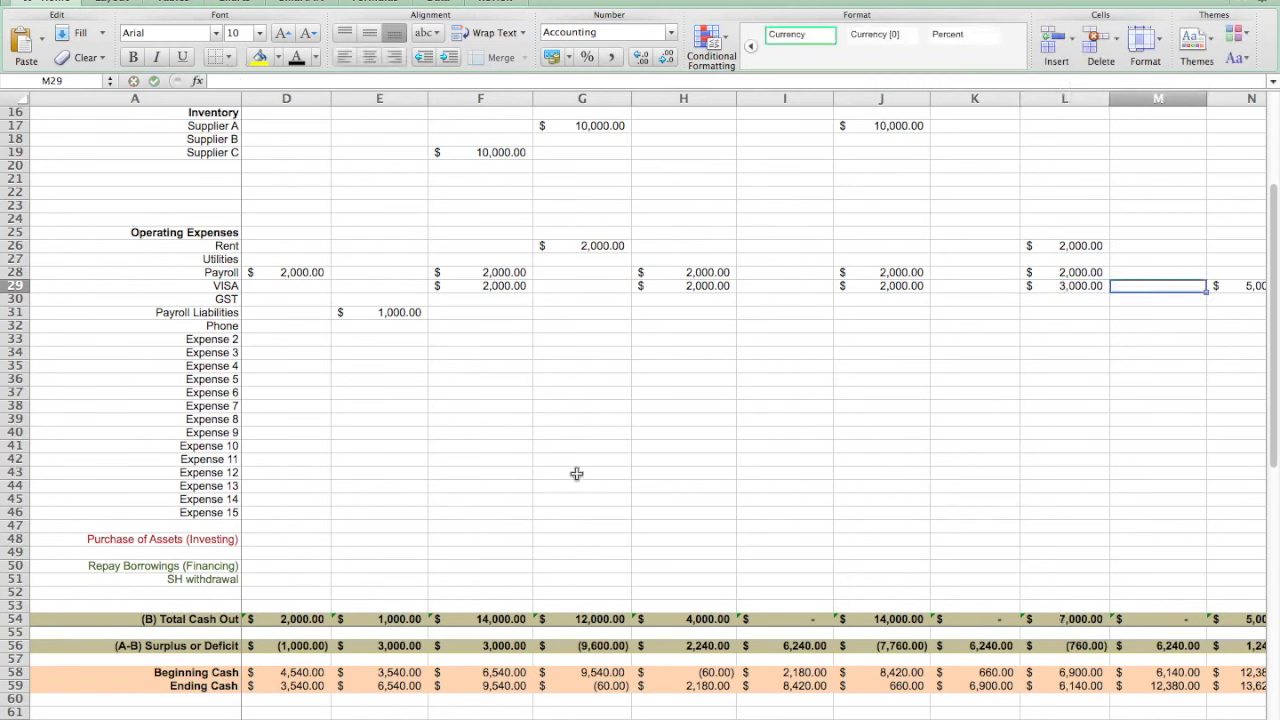
# - Rename the Expense 2 row as Education and enter a 2000 cost for it in the 3-Dec-13 week
pyautogui.click(219, 340)
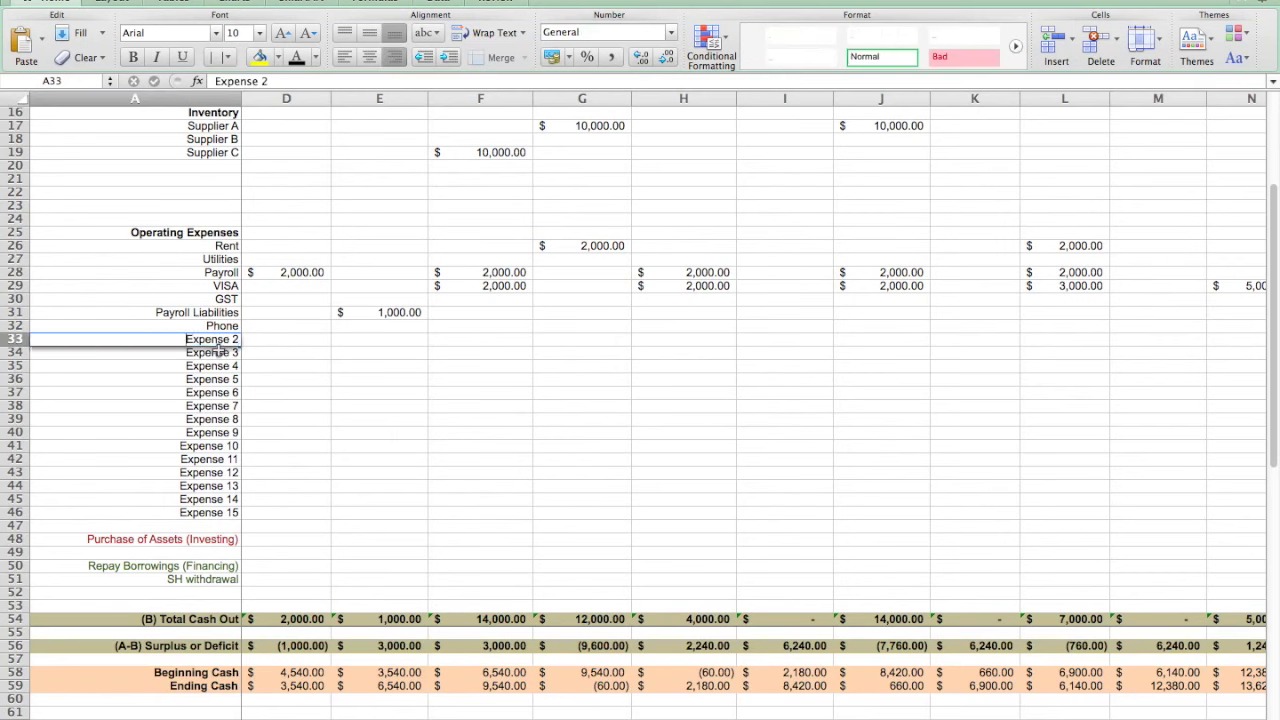
pyautogui.write('education')
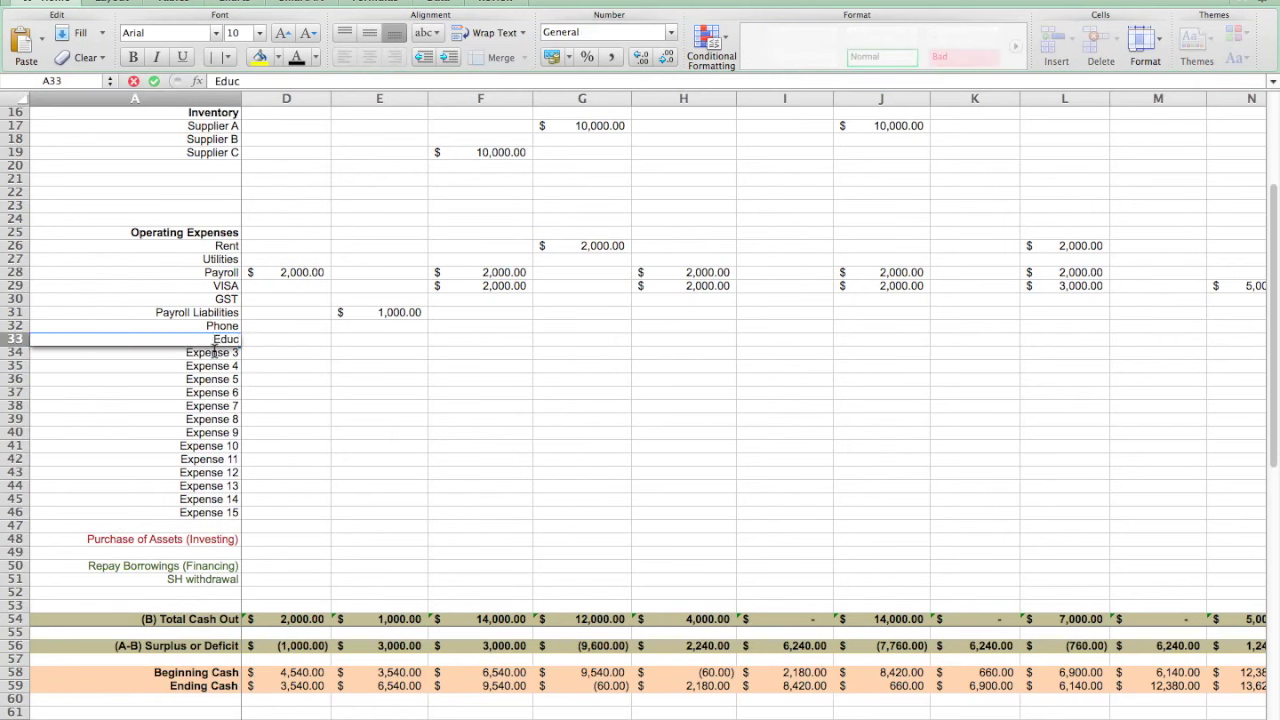
pyautogui.press('Tab')
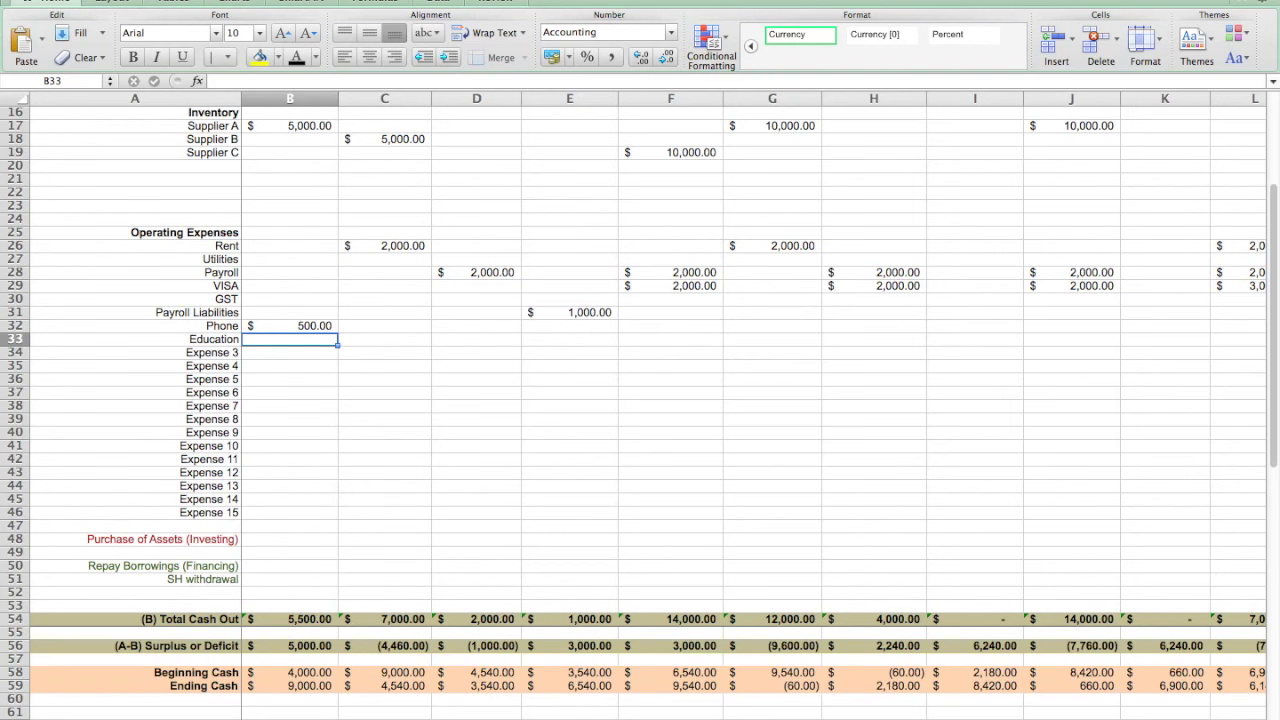
pyautogui.hscroll(2, 760, 400)
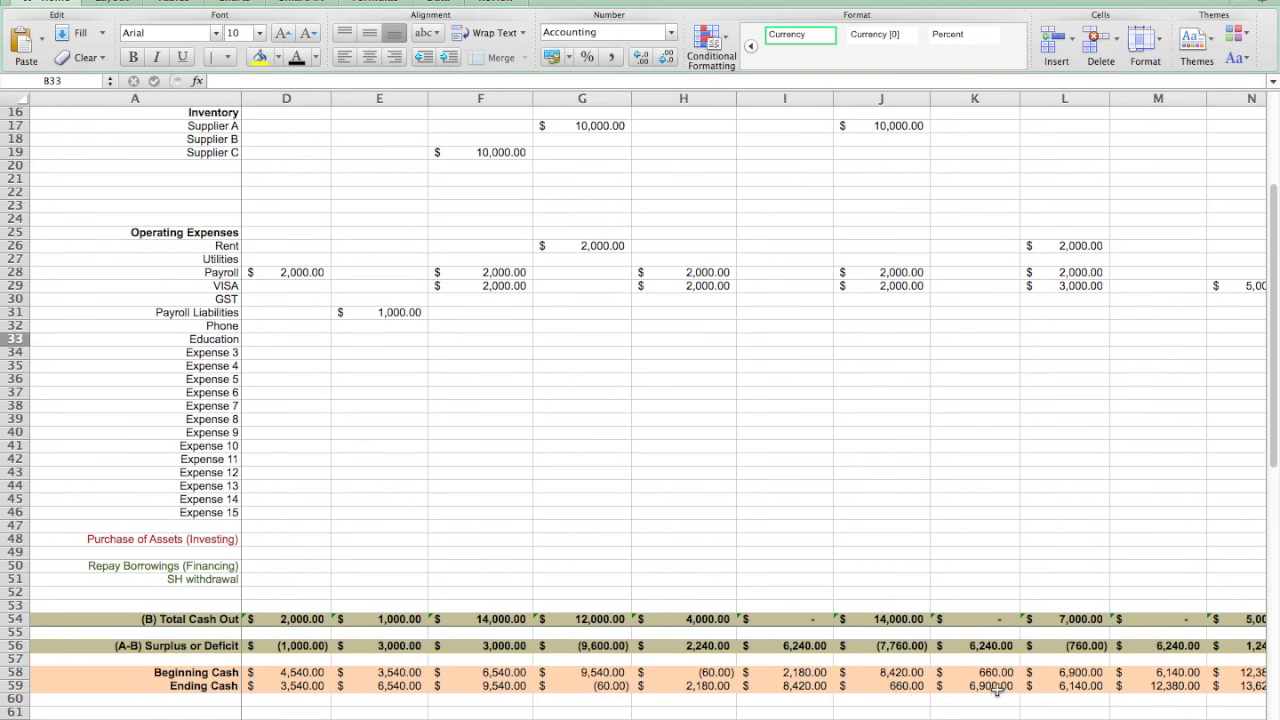
pyautogui.click(985, 331)
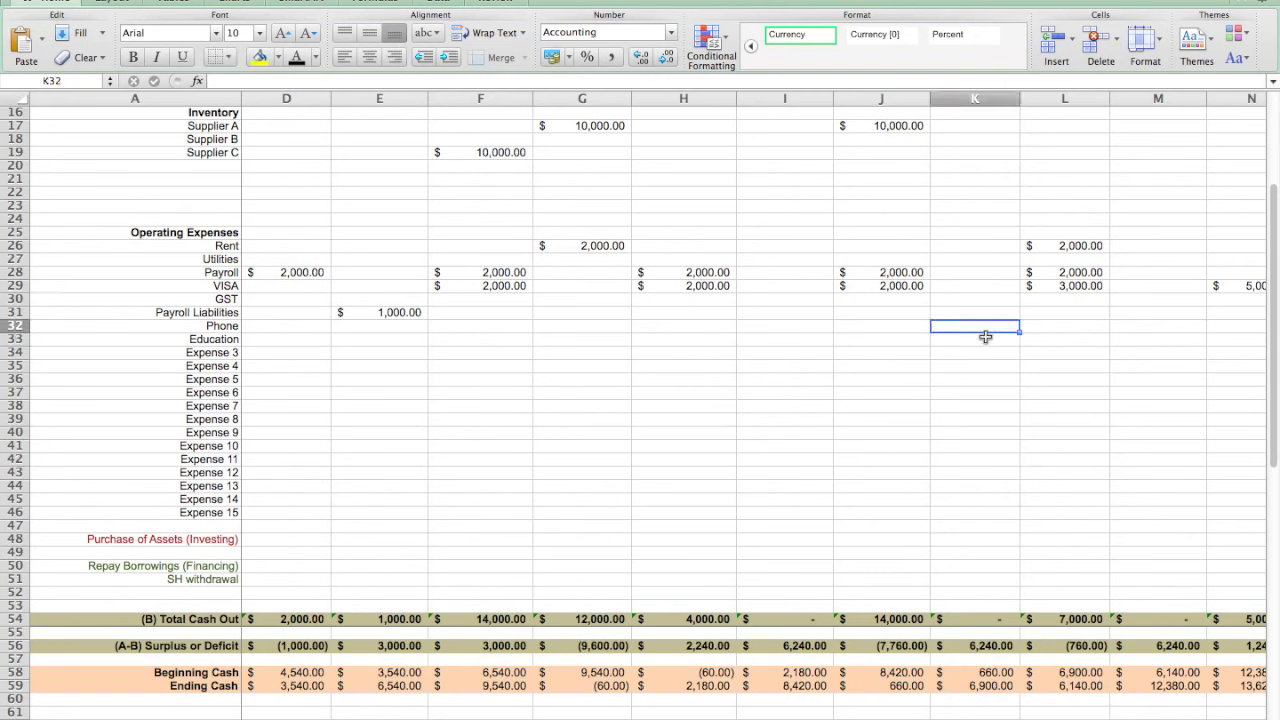
pyautogui.click(985, 342)
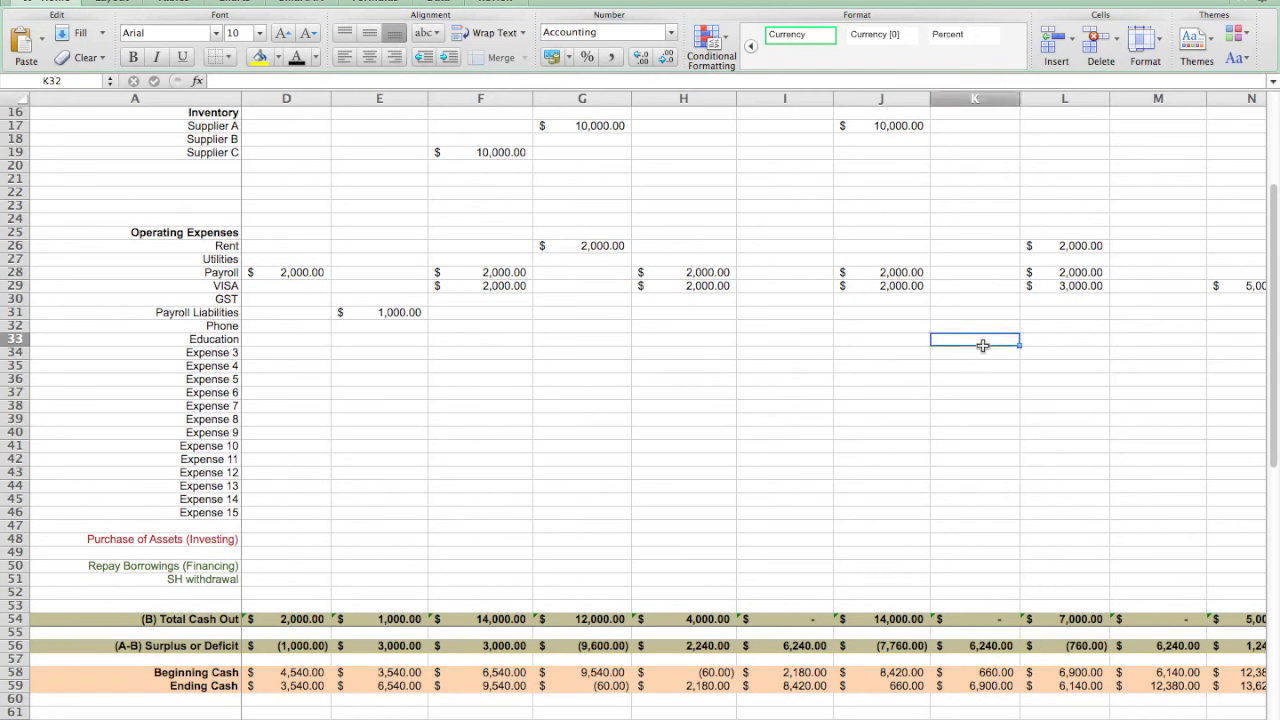
pyautogui.write('2000')
pyautogui.click(1037, 345)
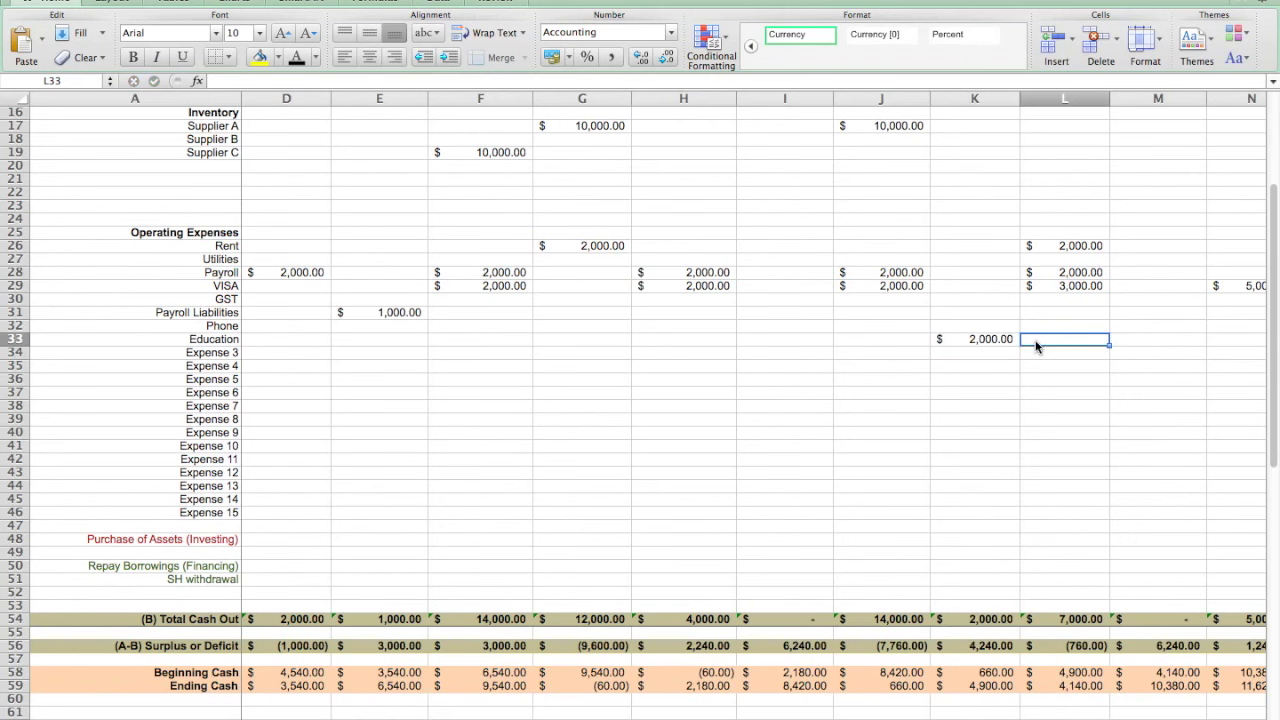
# - Enter a borrowing of 10000 in the 12-Nov-13 week and check its effect on ending cash
pyautogui.scroll(5, 1040, 340)
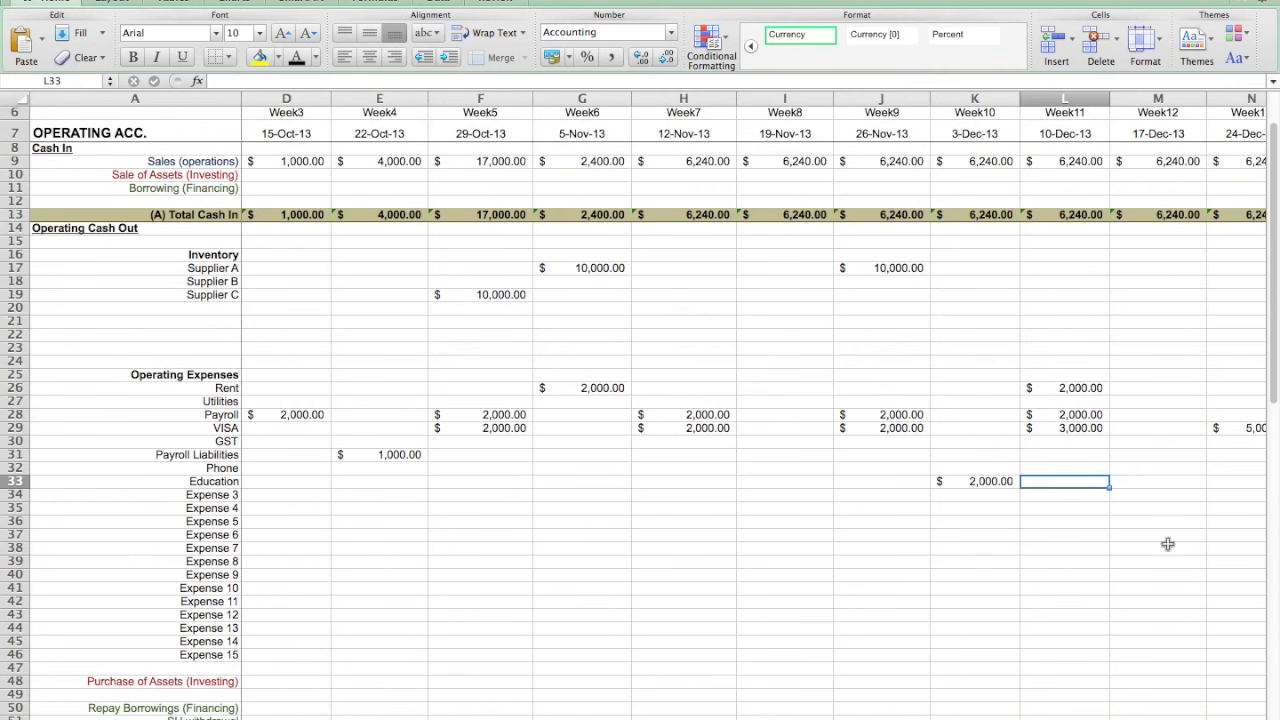
pyautogui.scroll(-3, 1134, 510)
pyautogui.scroll(-3, 1134, 507)
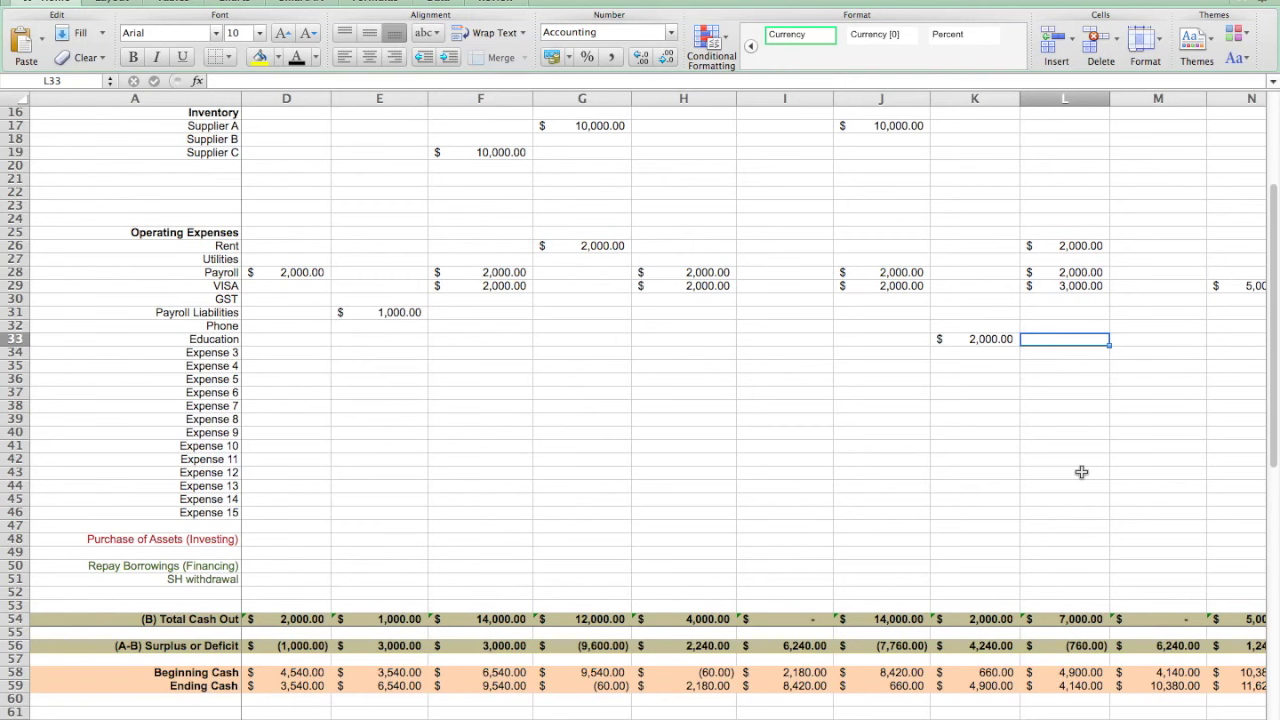
pyautogui.click(688, 460)
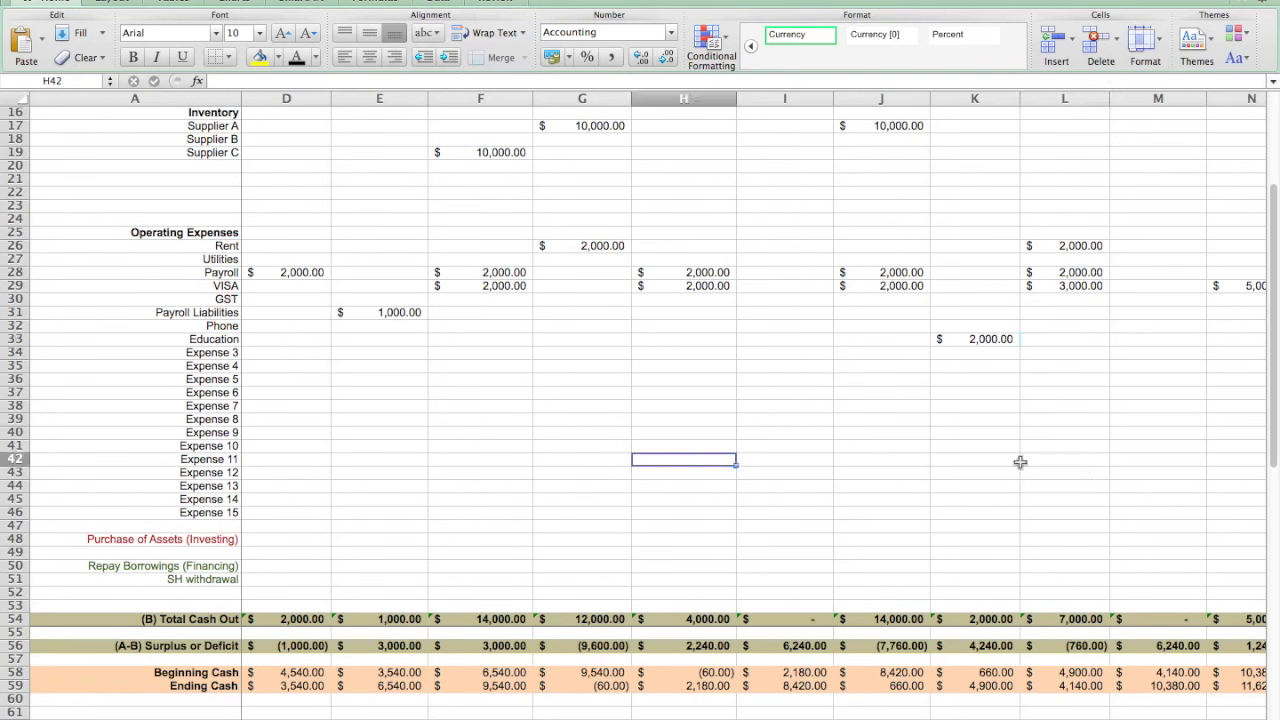
pyautogui.click(704, 512)
pyautogui.scroll(3, 707, 500)
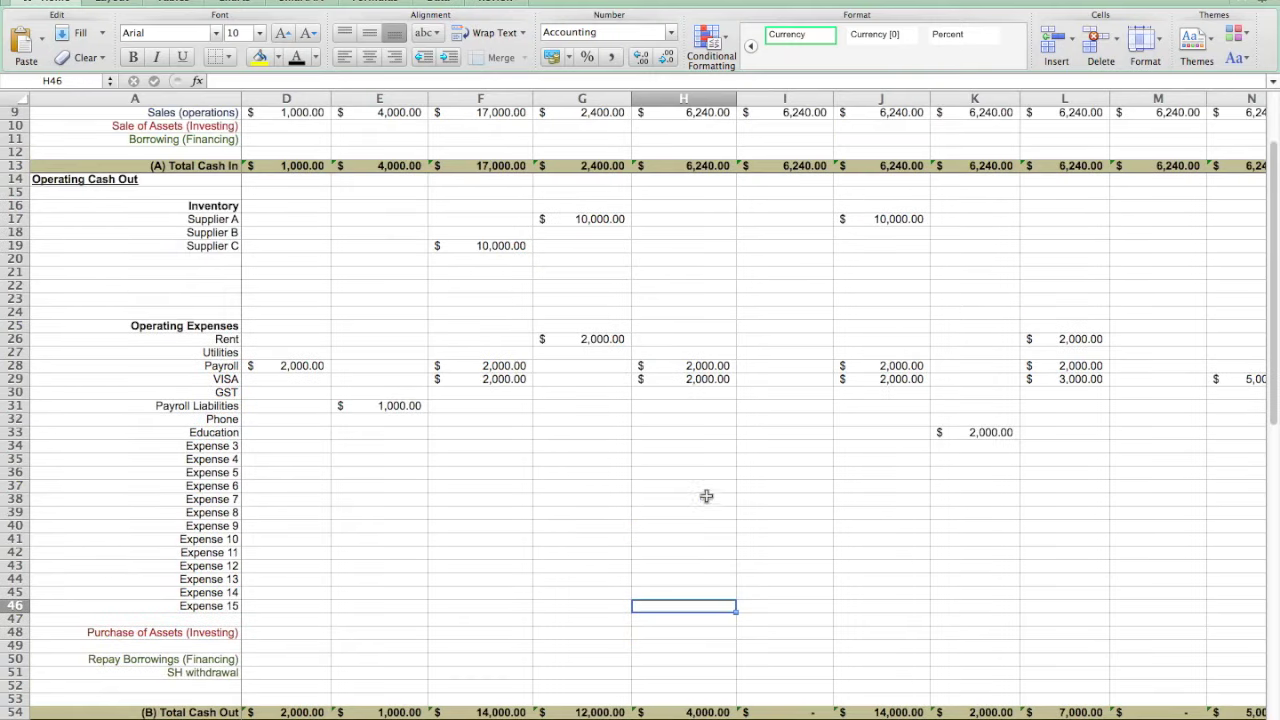
pyautogui.scroll(2, 700, 450)
pyautogui.click(687, 188)
pyautogui.write('10000')
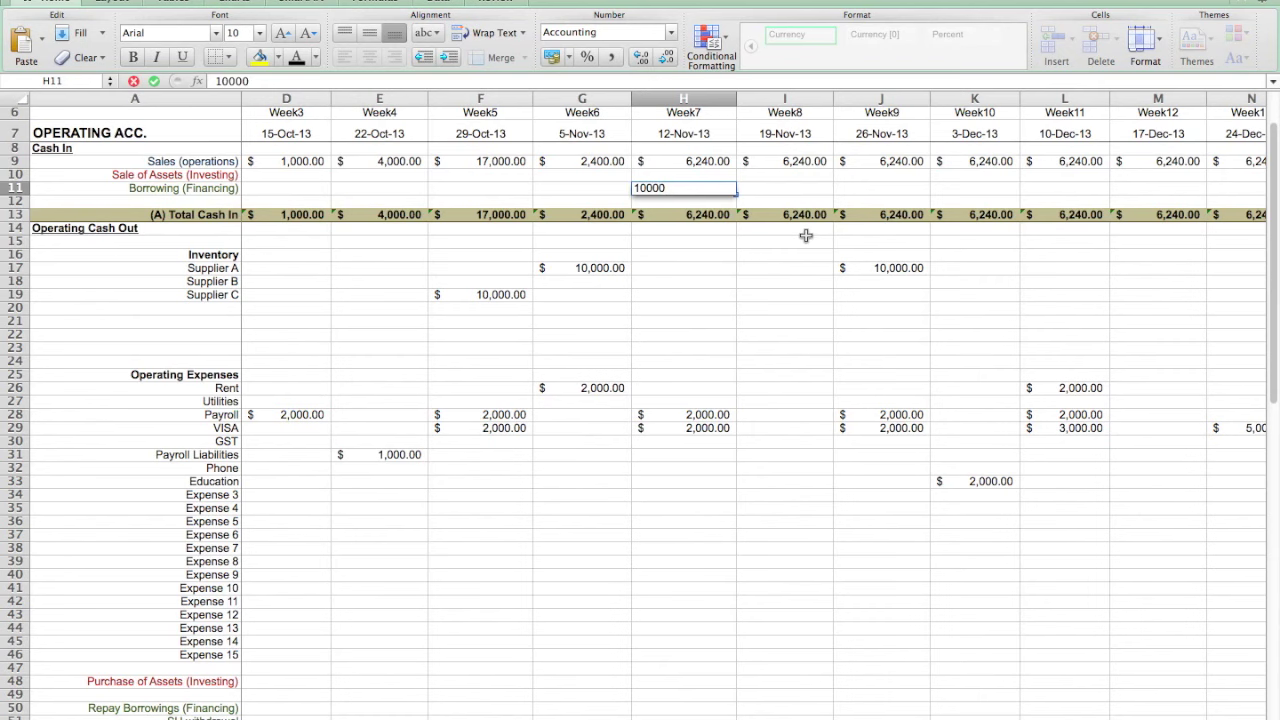
pyautogui.write(',000')
pyautogui.press('Tab')
pyautogui.scroll(-5, 714, 440)
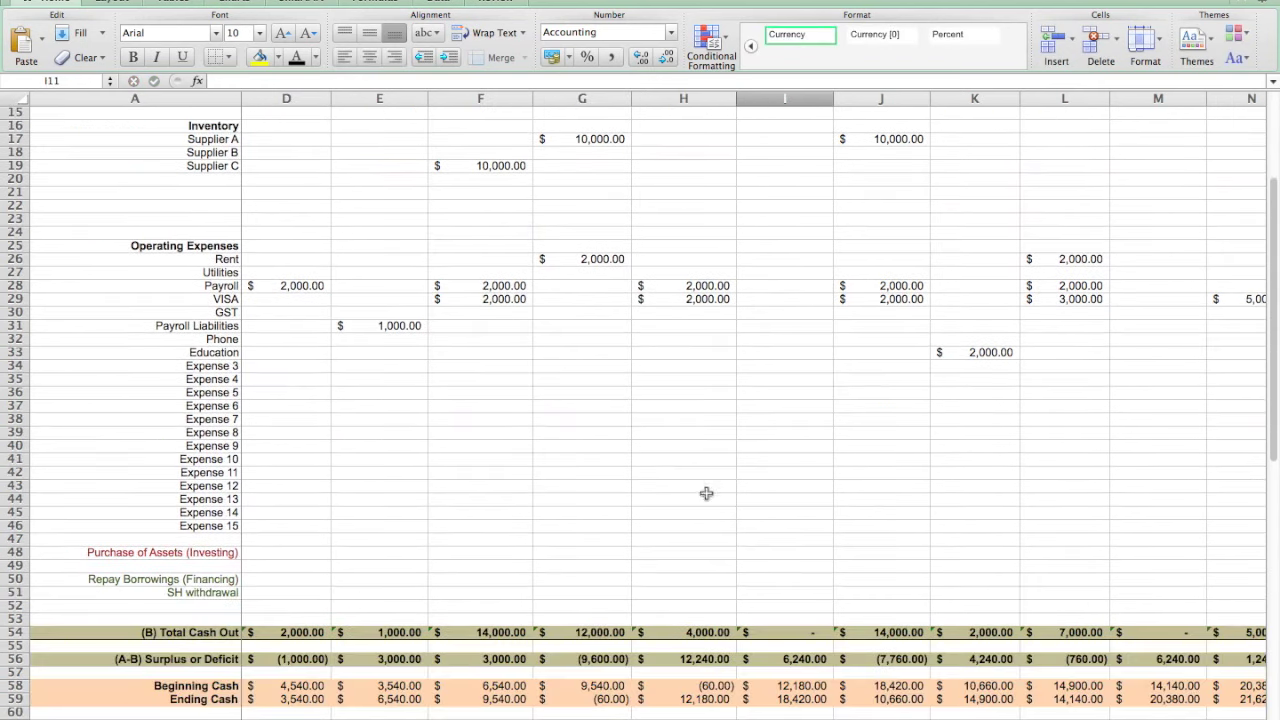
# - Enter an asset purchase of 100,000 in the 12-Nov-13 week and check its effect on ending cash
pyautogui.click(703, 563)
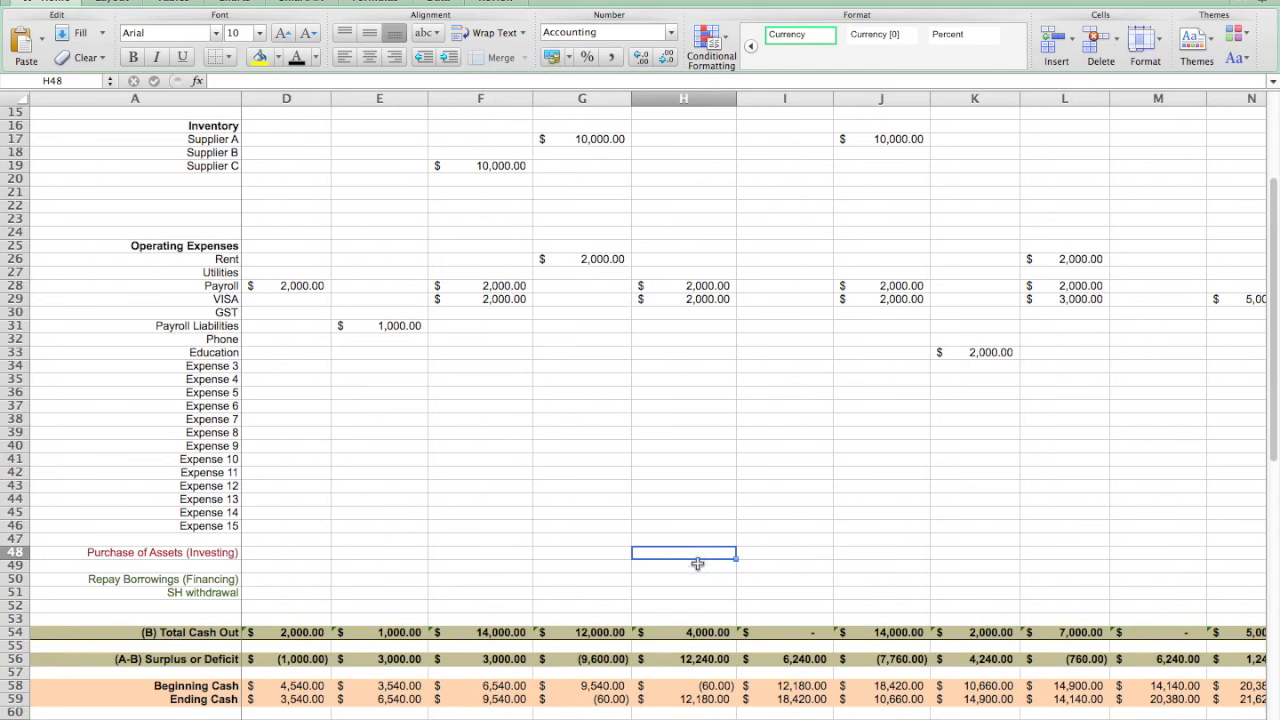
pyautogui.write('100,000')
pyautogui.press('Tab')
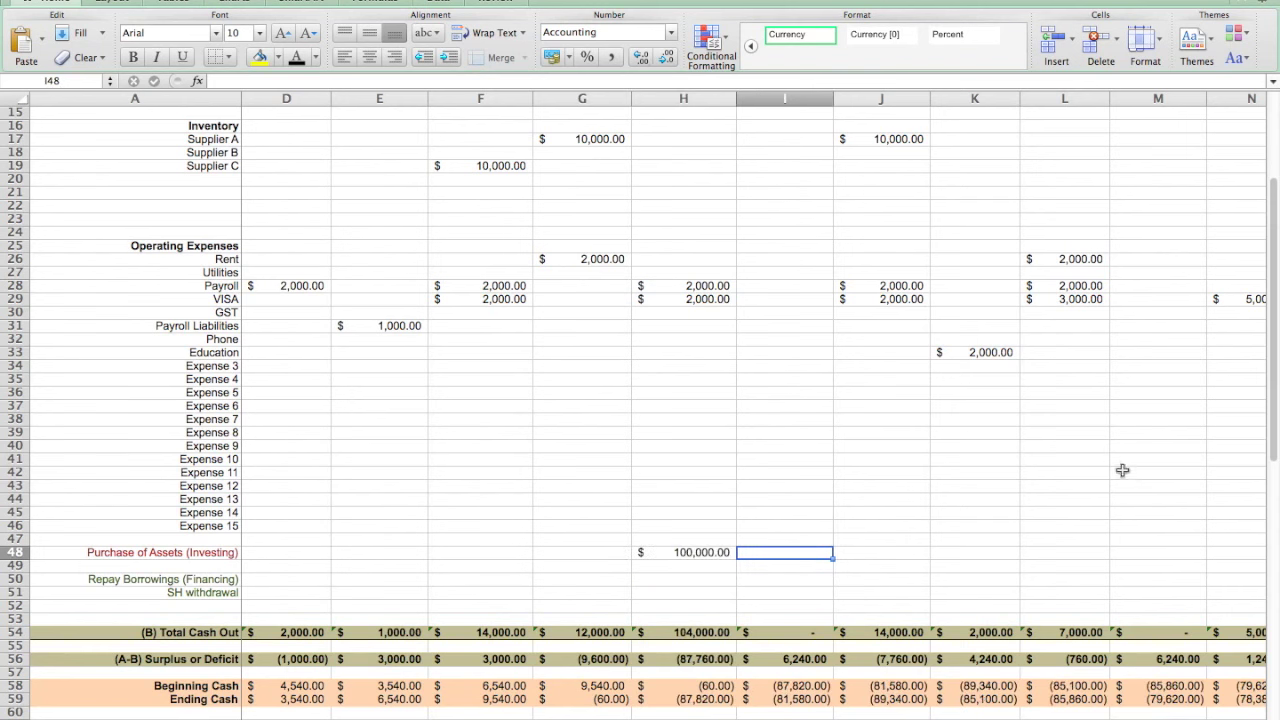
pyautogui.click(801, 580)
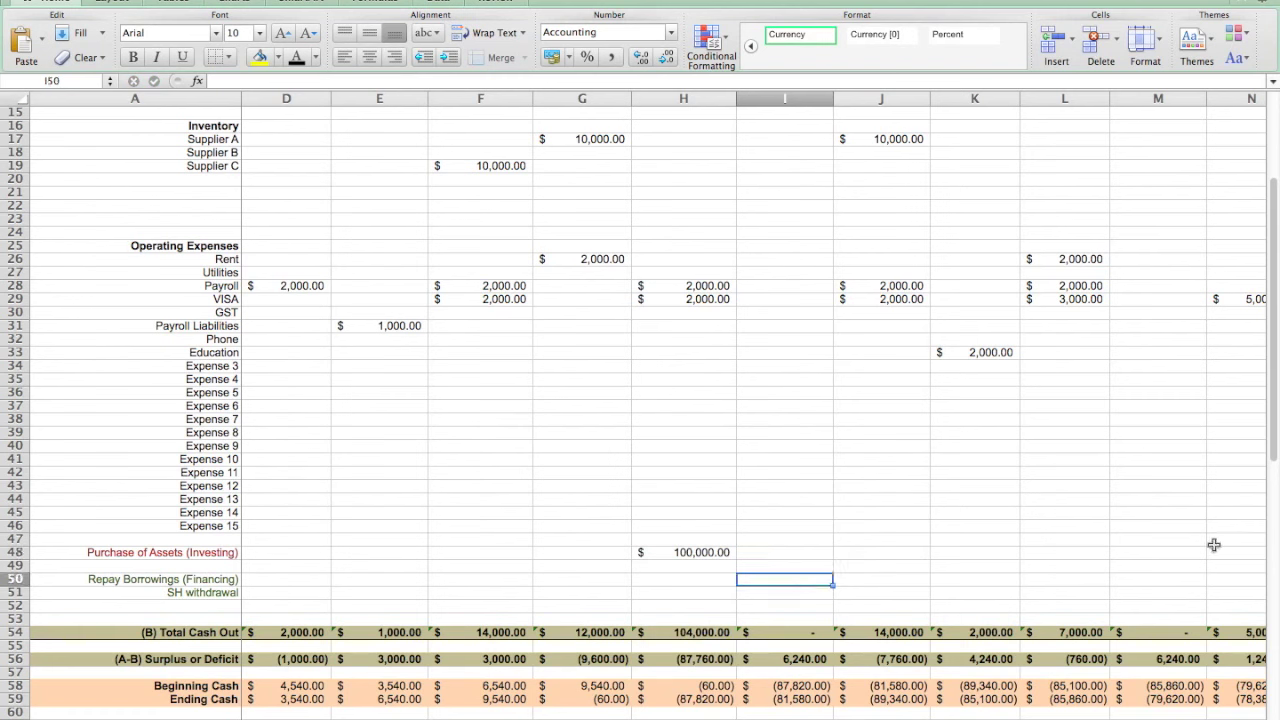
# - Set the asset purchase in the 12-Nov-13 week to 10,000
pyautogui.click(682, 552)
pyautogui.write('1')
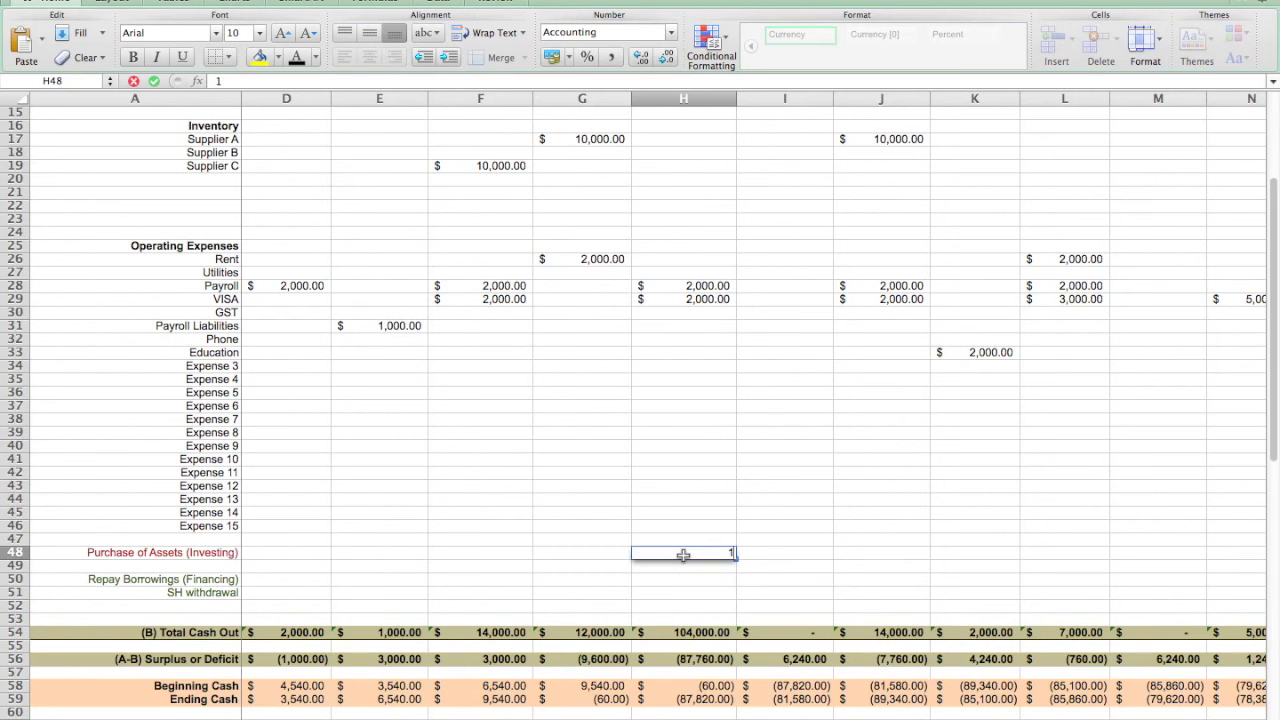
pyautogui.write('0,000')
pyautogui.press('Tab')
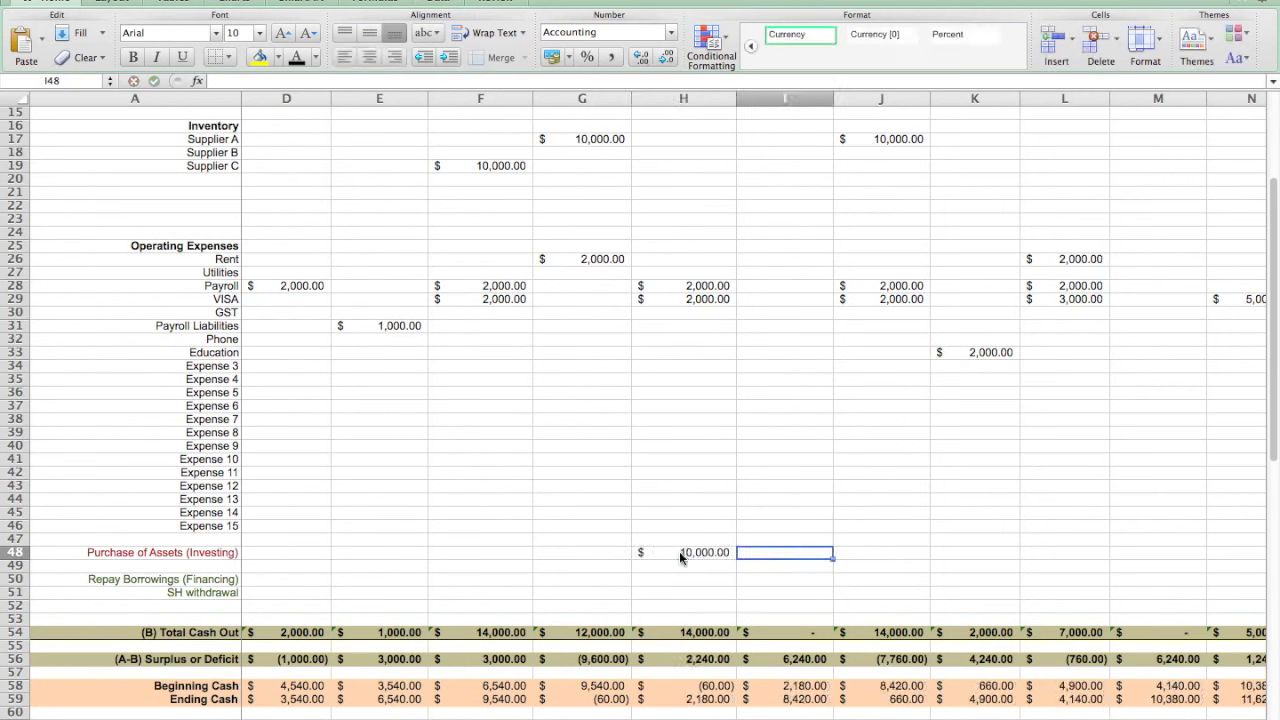
pyautogui.press('Down')
# - Enter a borrowing repayment of 300 in the 19-Nov-13 week and copy it to the same row in column M
pyautogui.click(766, 581)
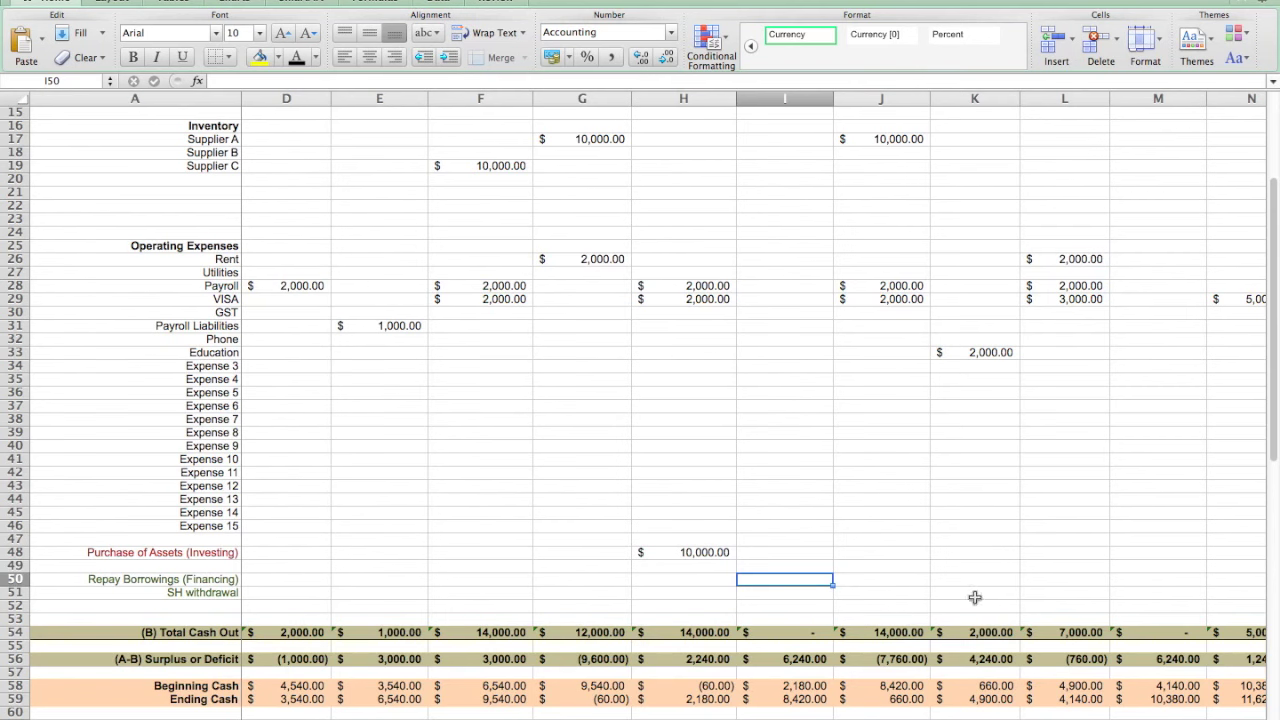
pyautogui.write('300')
pyautogui.press('Tab')
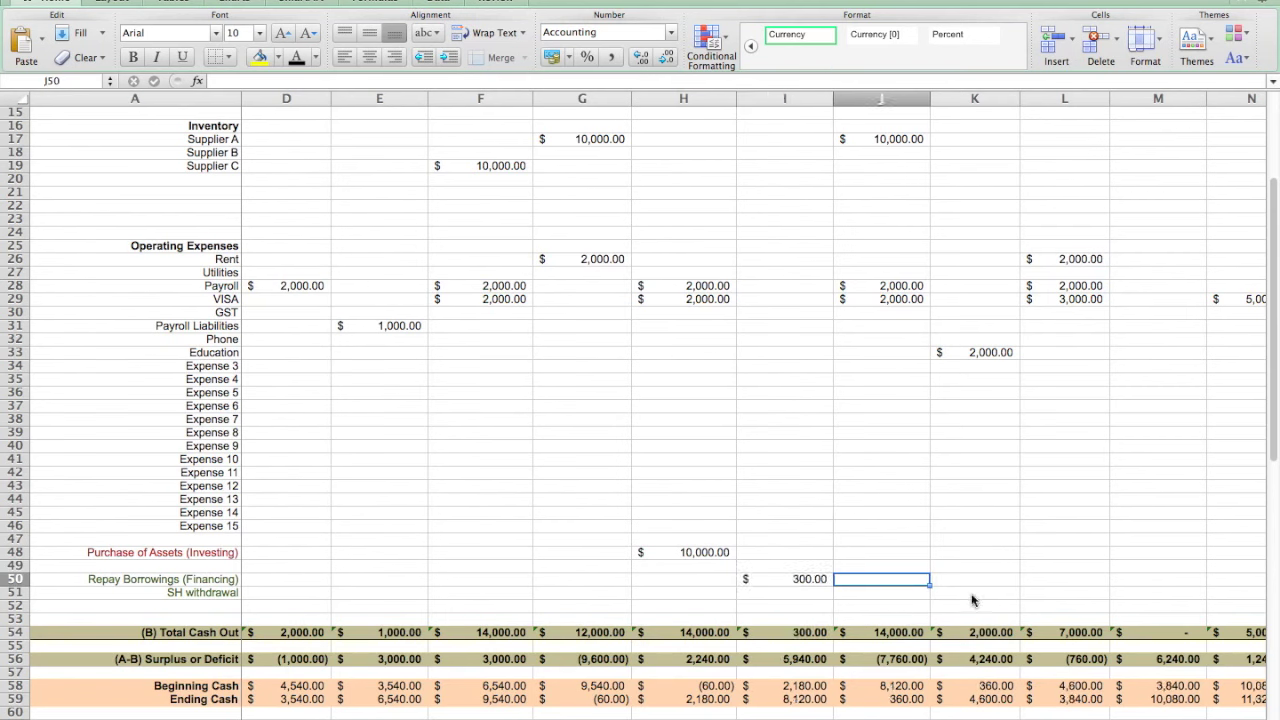
pyautogui.click(831, 585)
pyautogui.press('super+c')
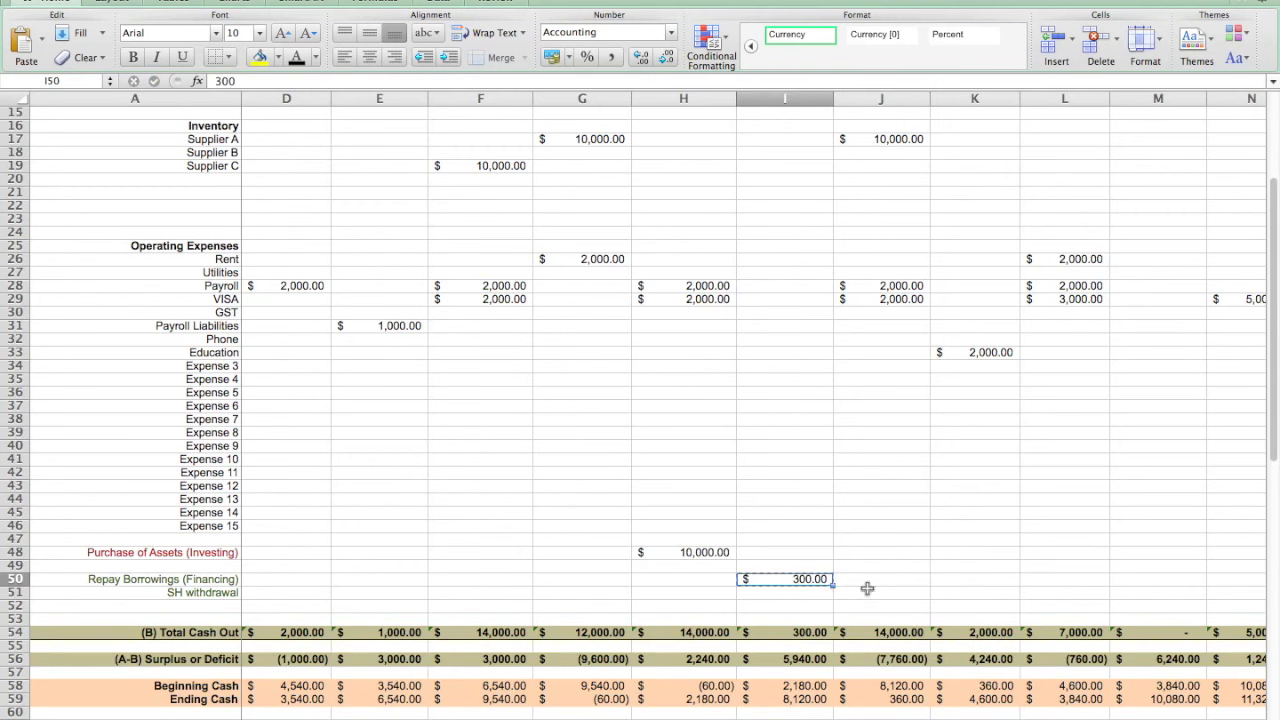
pyautogui.click(1140, 585)
pyautogui.press('super+v')
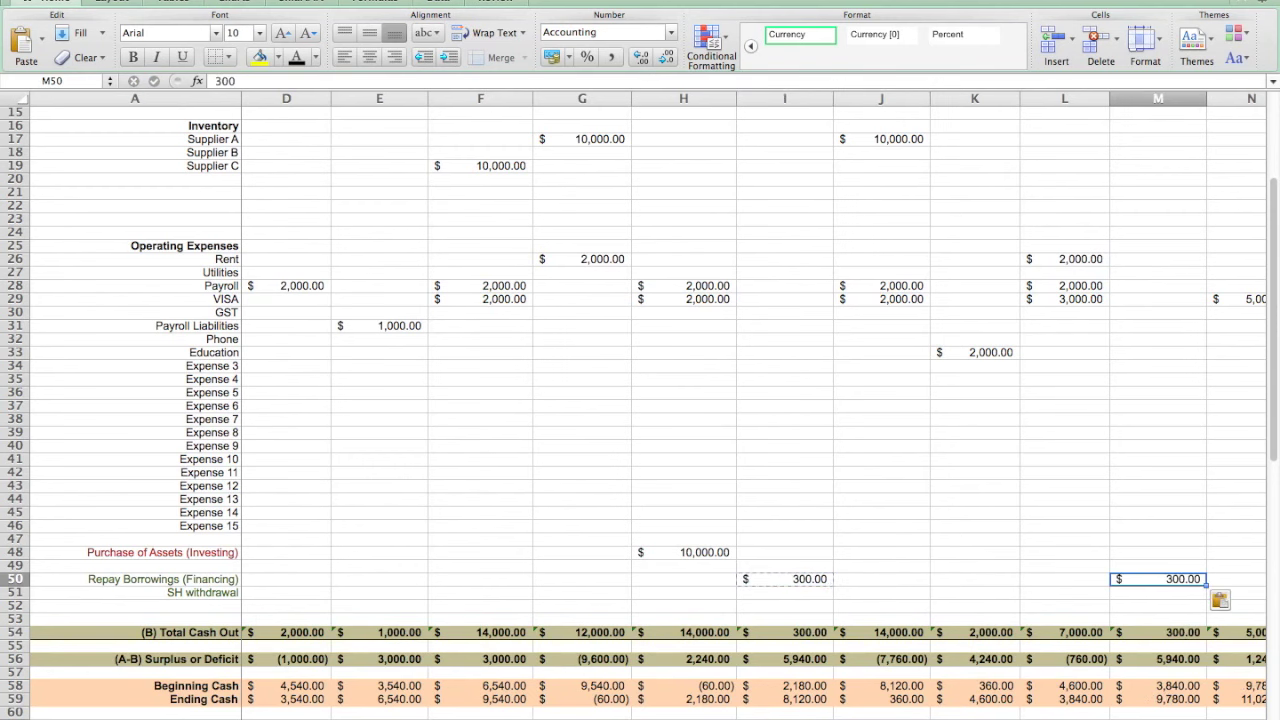
# - Repeat the 300 borrowing repayment in columns Q and U
pyautogui.hscroll(9, 745, 620)
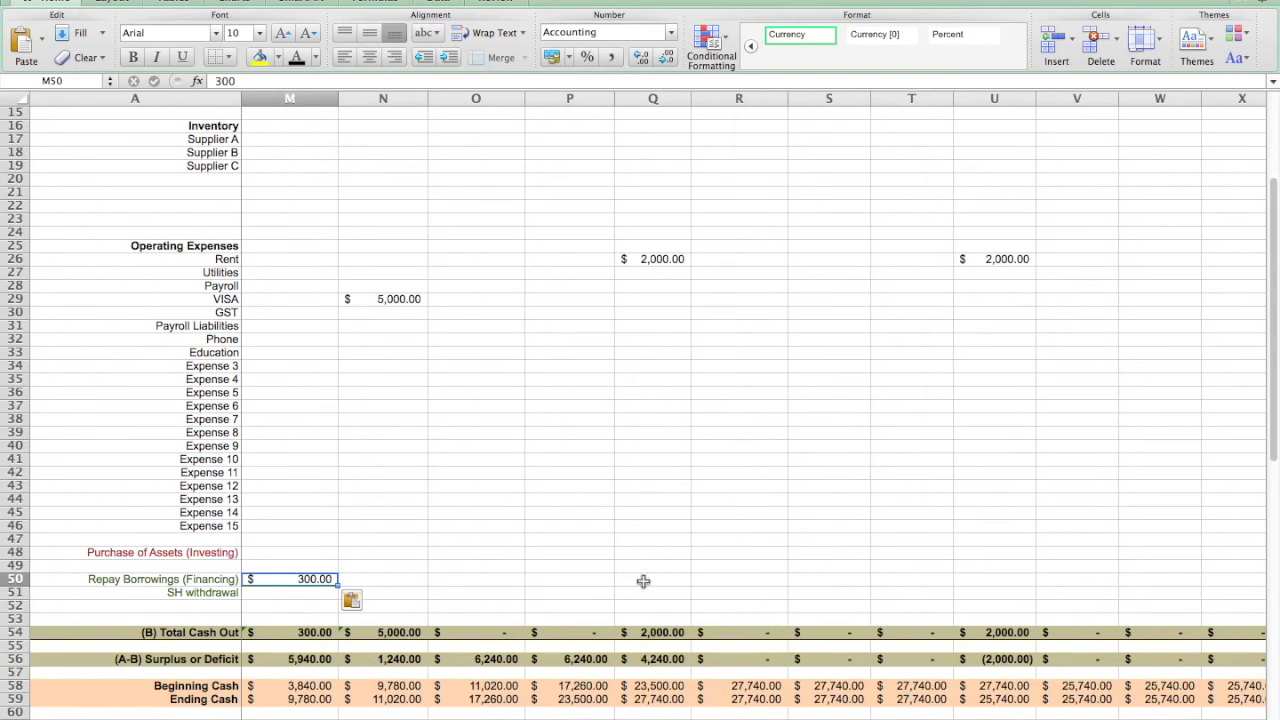
pyautogui.click(646, 585)
pyautogui.press('super+v')
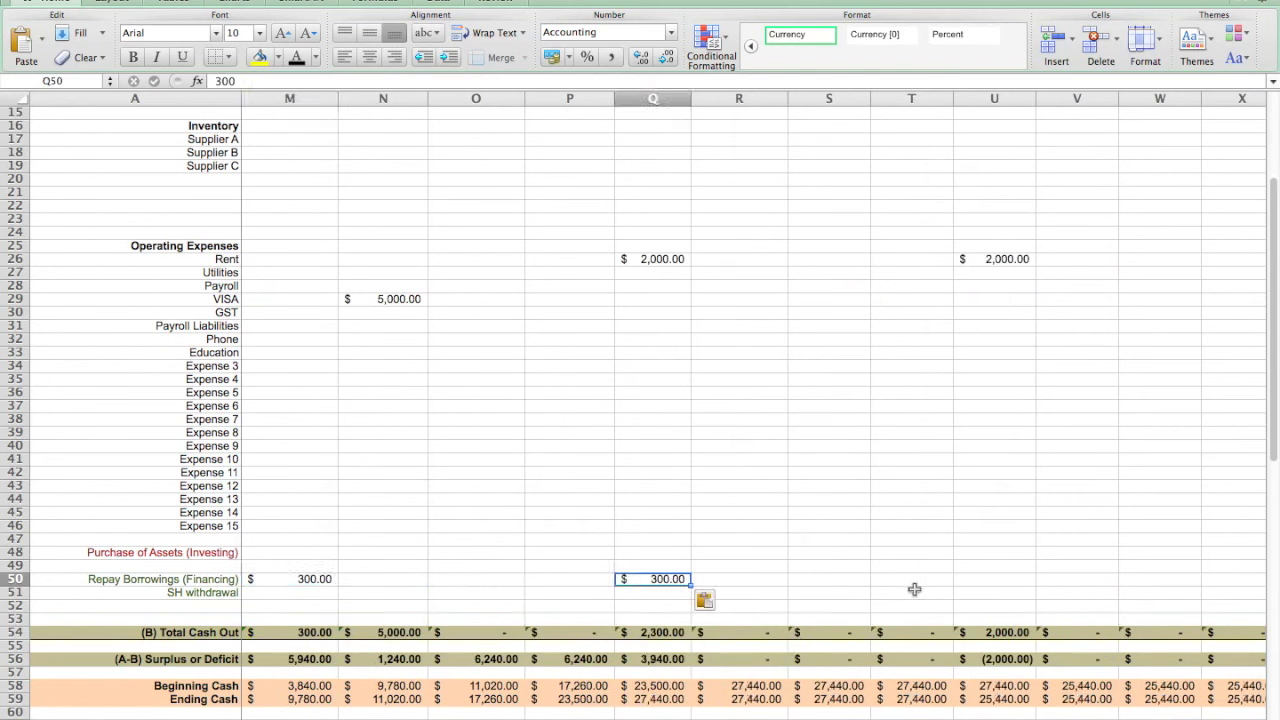
pyautogui.click(990, 580)
pyautogui.press('super+v')
pyautogui.click(1090, 556)
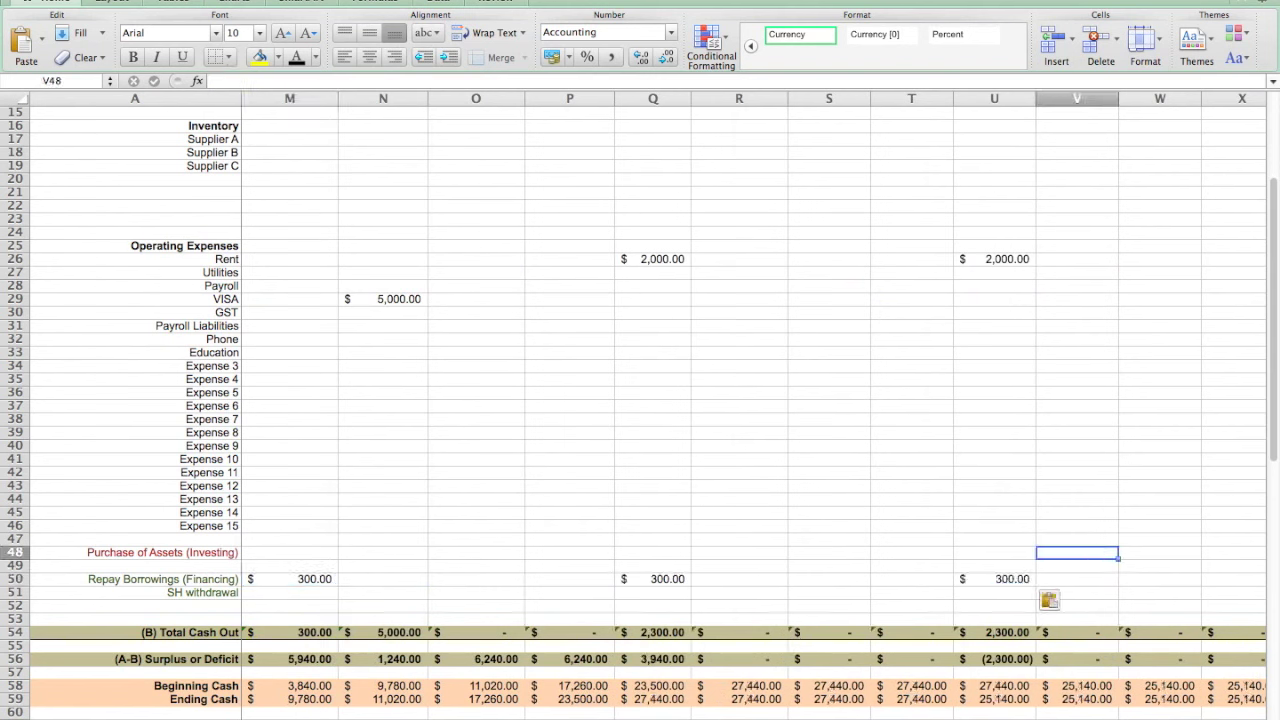
# - Review the weekly cash in, cash out, surplus or deficit and ending cash across the forecast
pyautogui.hscroll(-4, 841, 525)
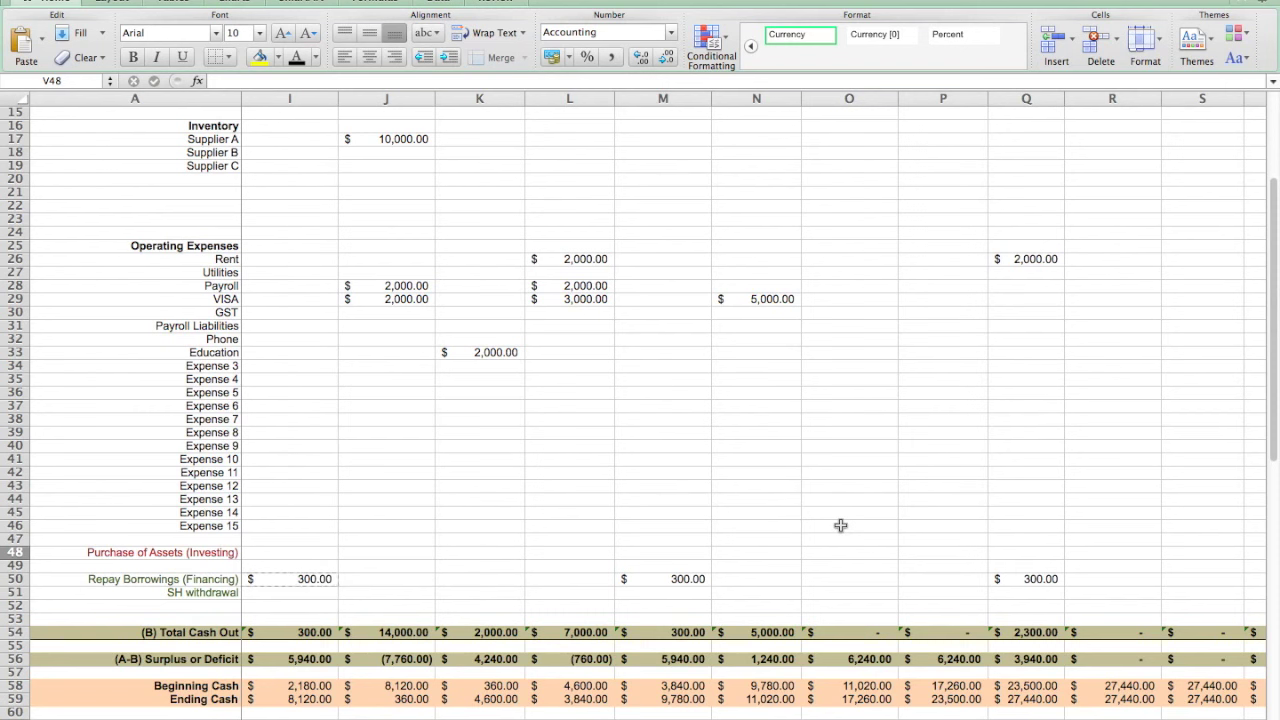
pyautogui.scroll(3, 840, 525)
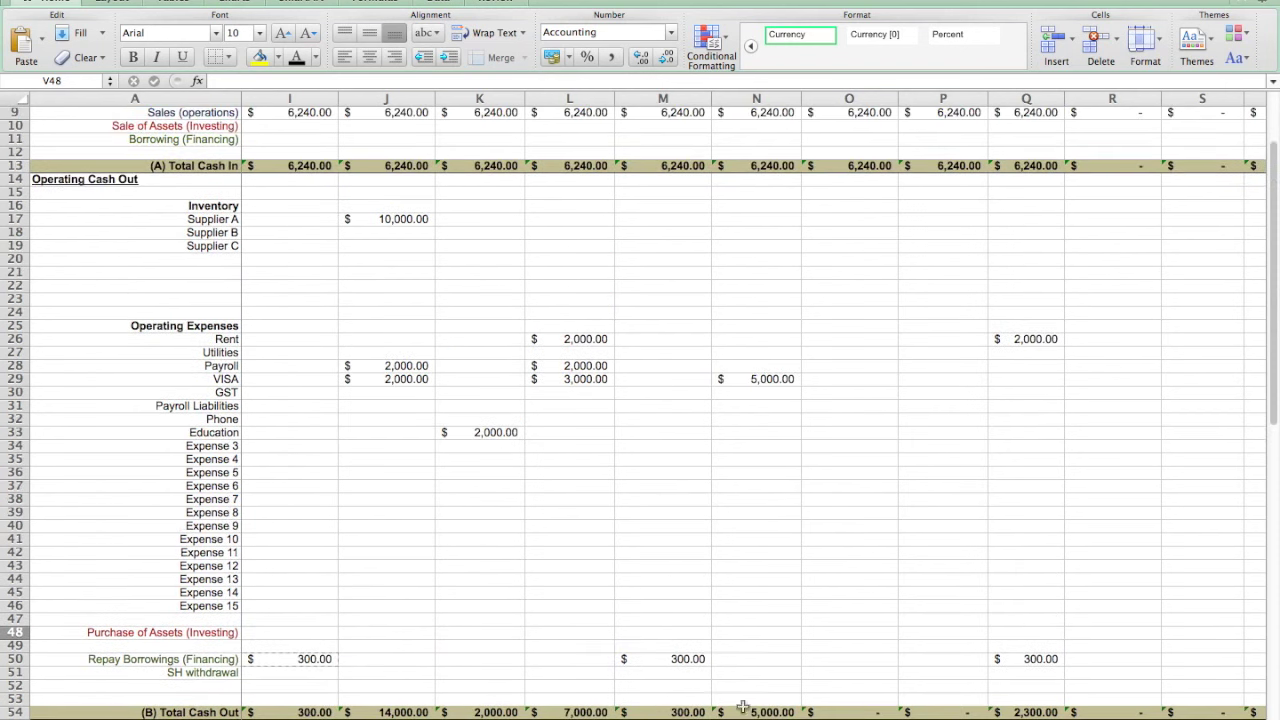
pyautogui.scroll(-3, 940, 685)
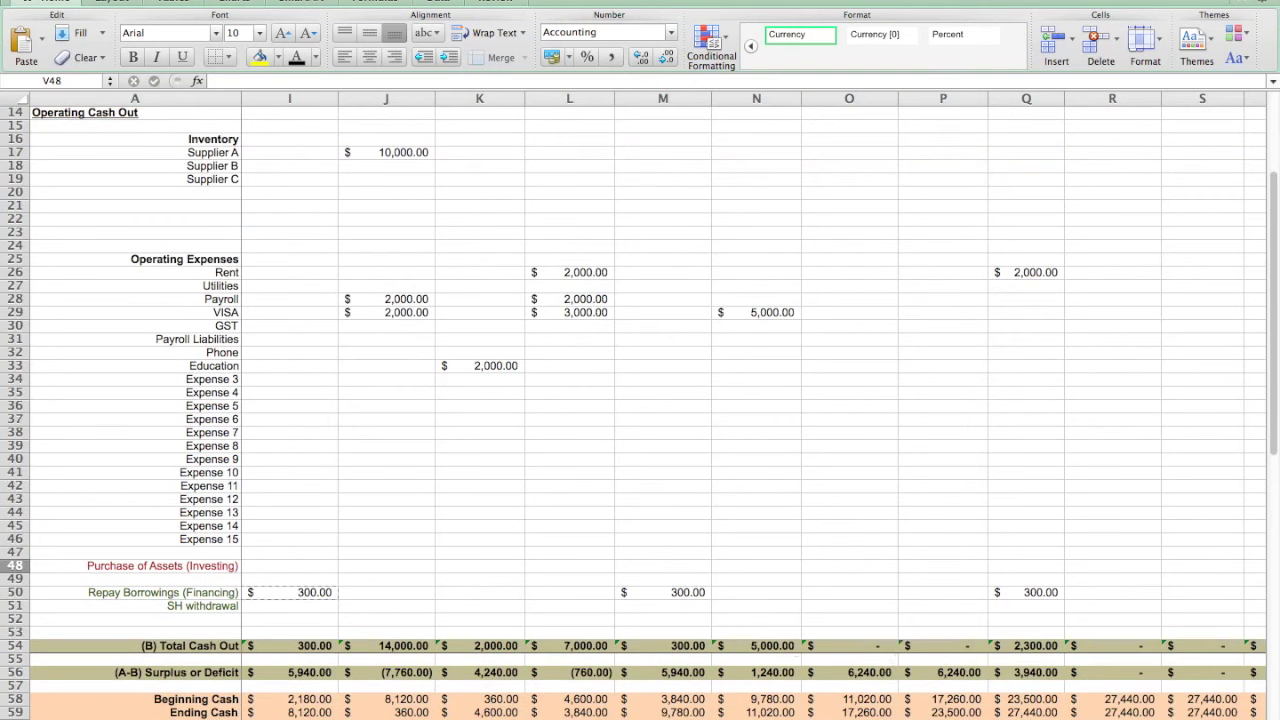
pyautogui.click(308, 462)
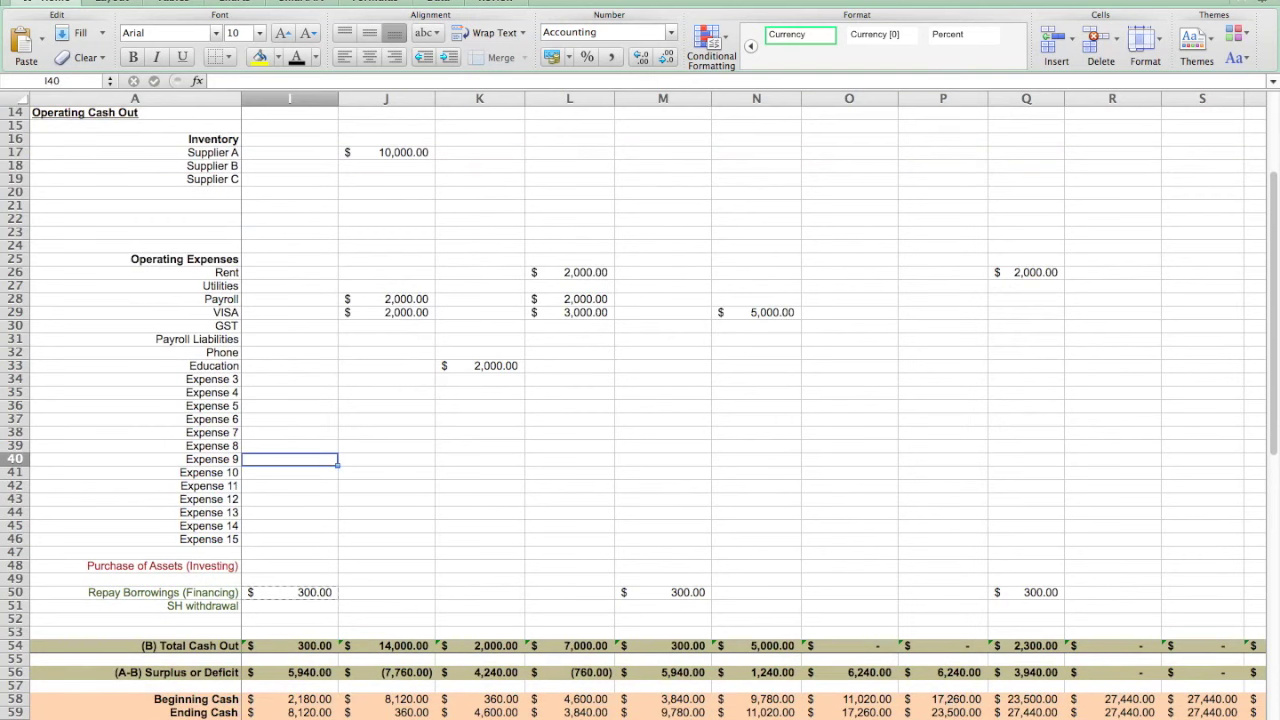
pyautogui.hscroll(-7, 472, 560)
pyautogui.click(262, 282)
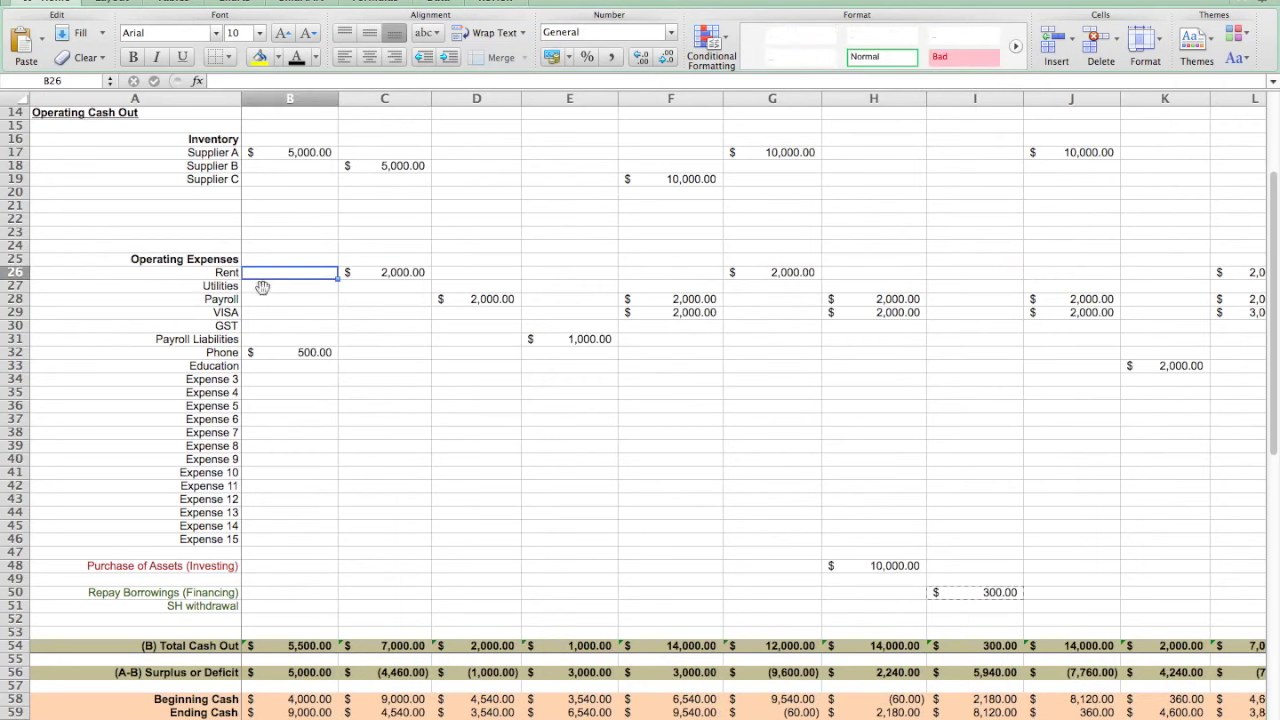
pyautogui.hscroll(2, 700, 400)
pyautogui.hscroll(-2, 700, 400)
pyautogui.click(807, 529)
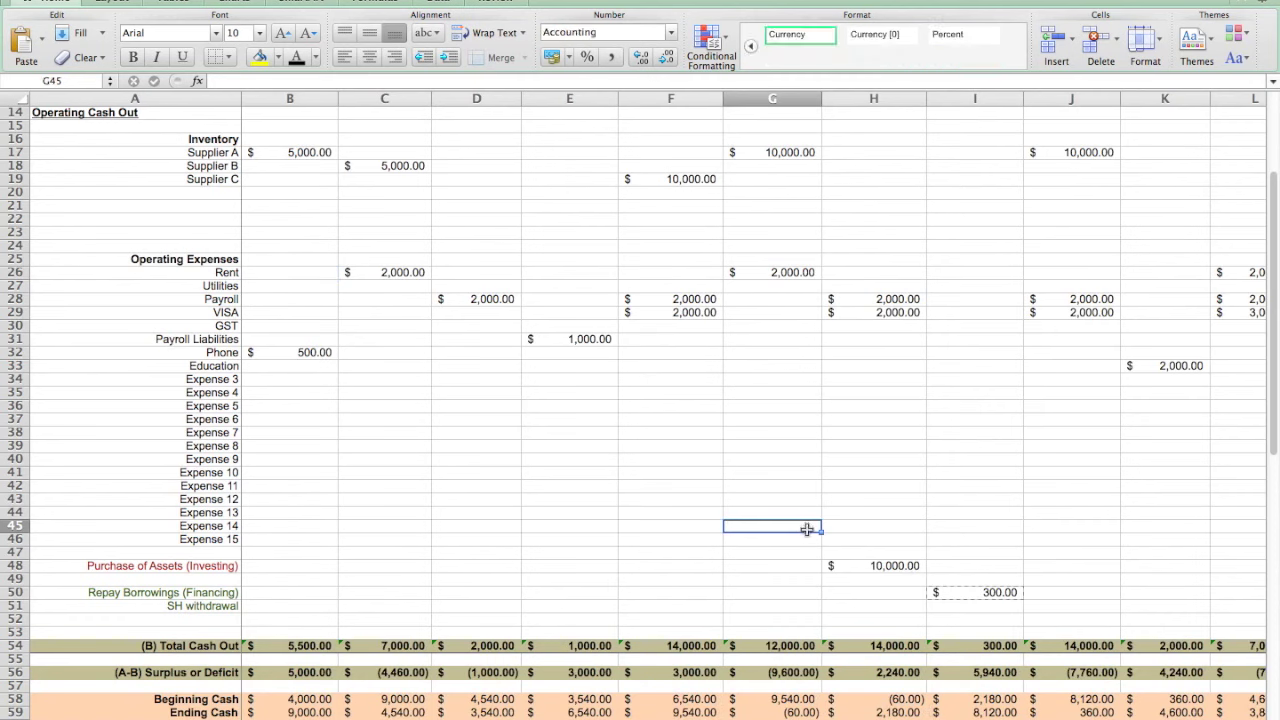
pyautogui.scroll(-2, 807, 588)
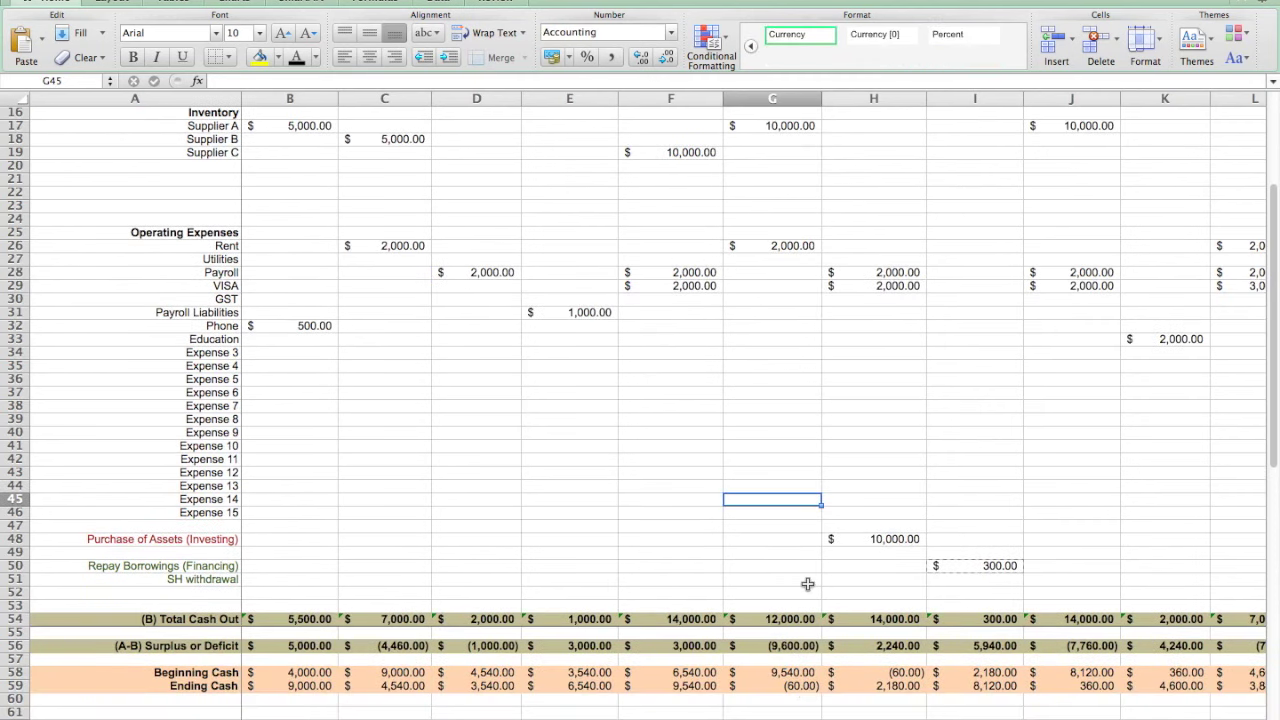
pyautogui.scroll(3, 1001, 492)
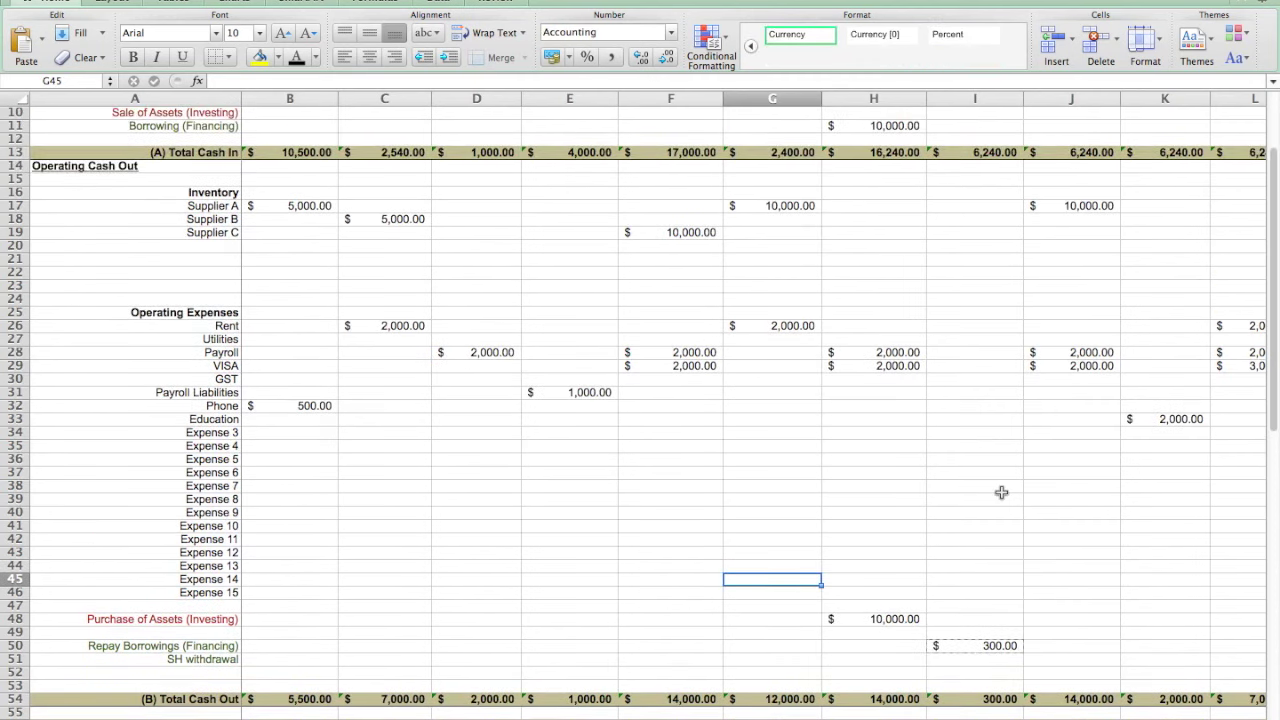
pyautogui.scroll(3, 1001, 492)
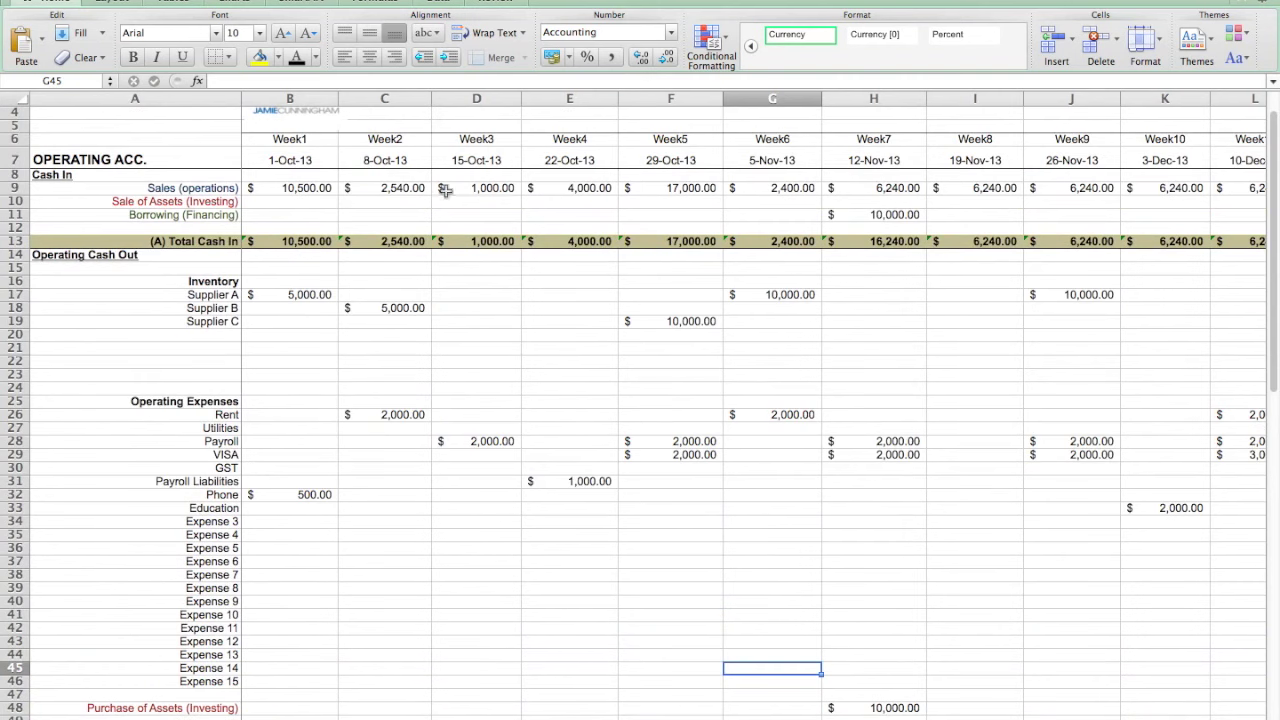
pyautogui.scroll(-2, 956, 399)
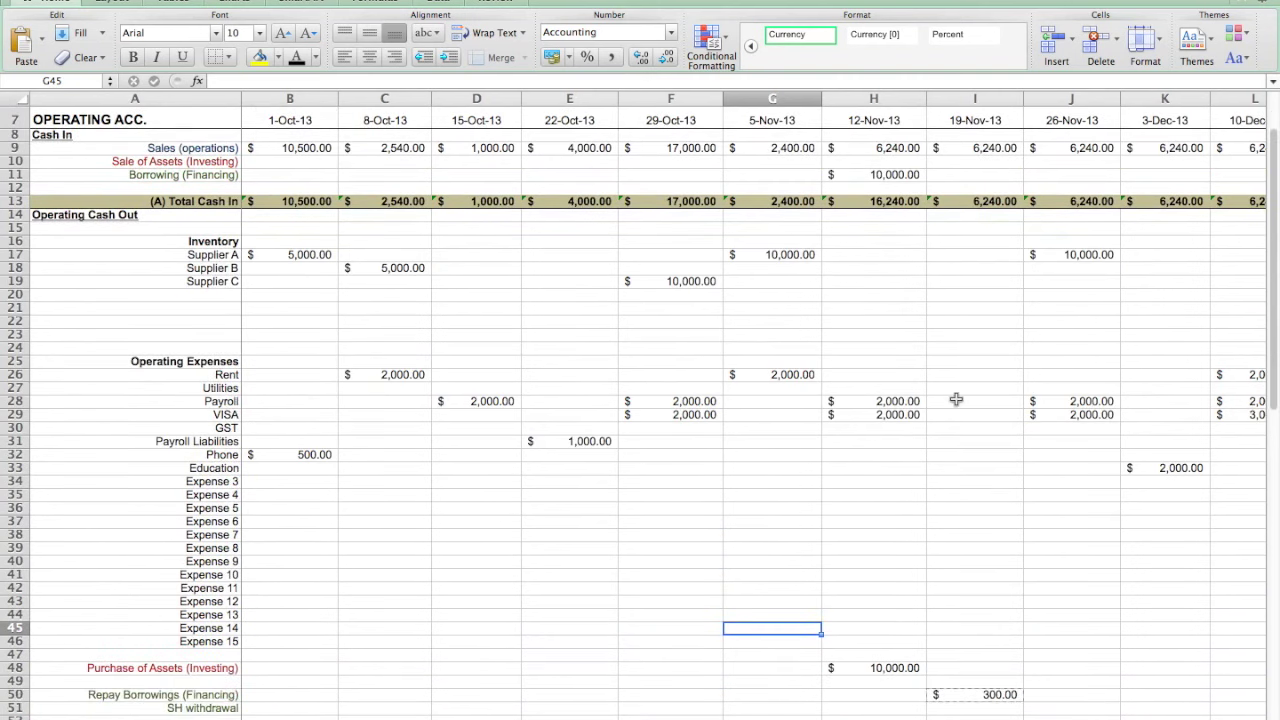
pyautogui.scroll(-2, 956, 399)
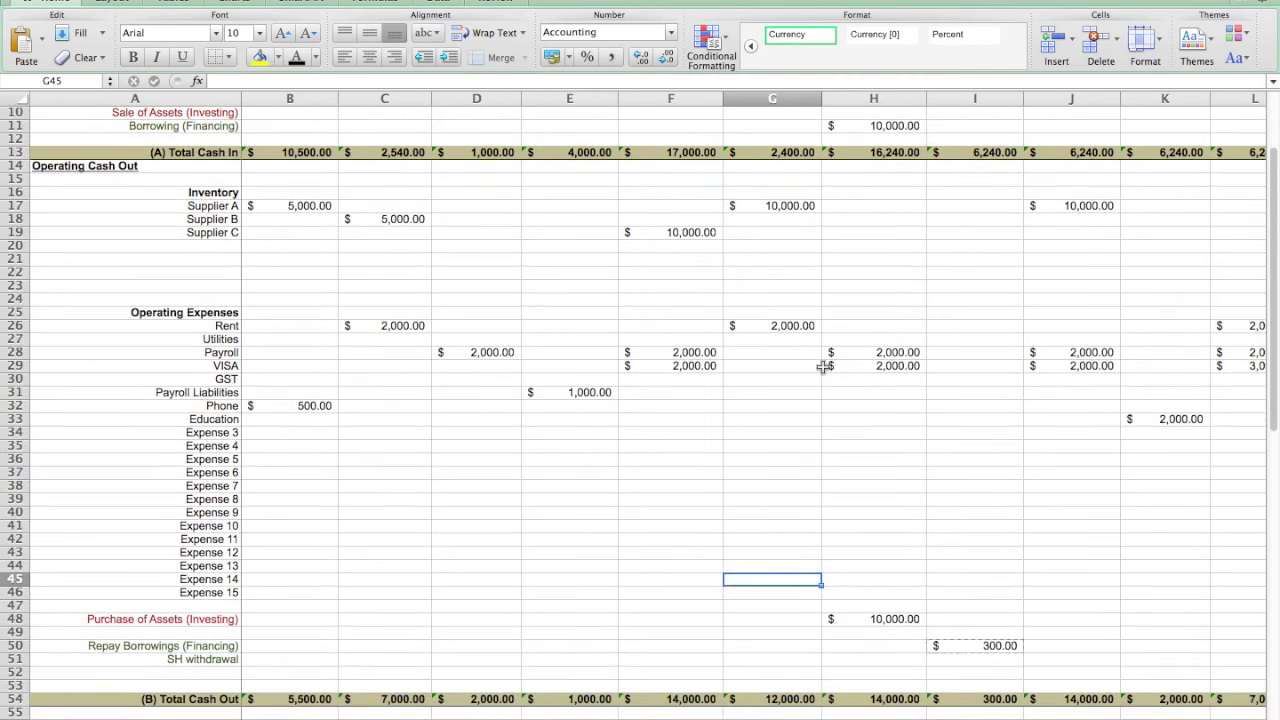
# - Set the rent in the 5-Nov-13 week to 2,500 and check its effect on ending cash
pyautogui.click(806, 337)
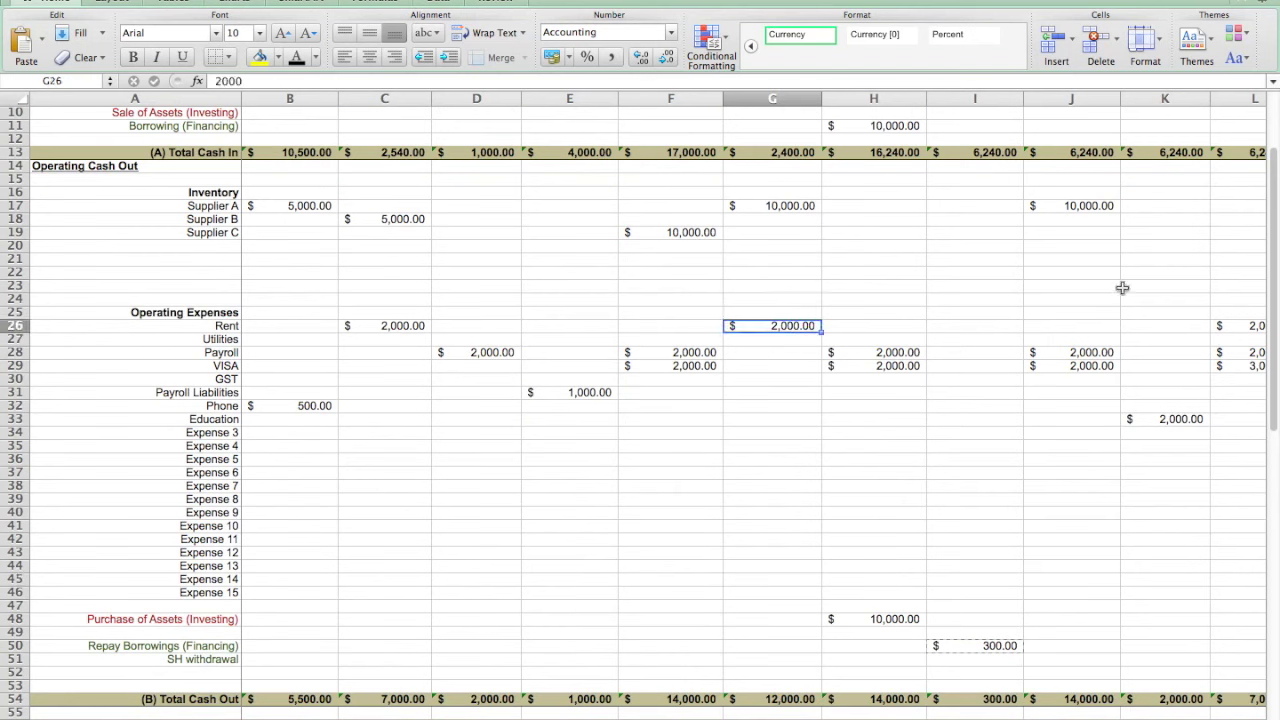
pyautogui.write('500')
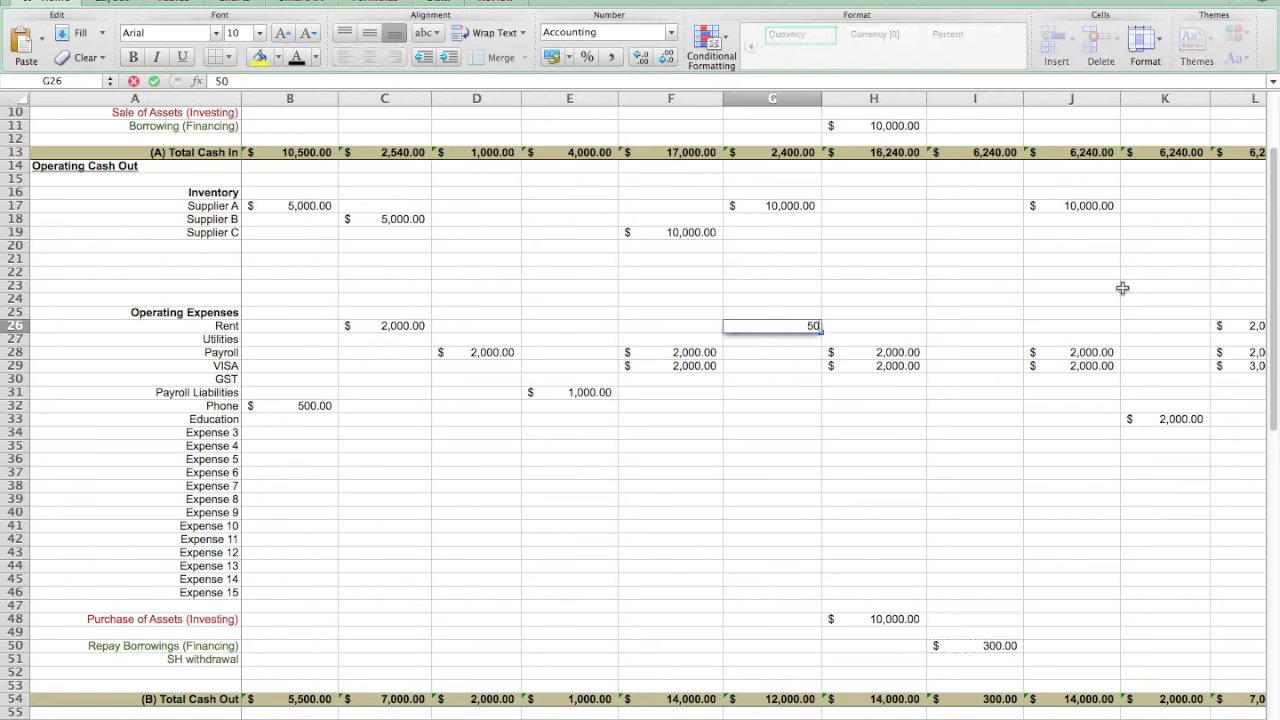
pyautogui.press('BackSpace')
pyautogui.press('BackSpace')
pyautogui.press('BackSpace')
pyautogui.write('1500')
pyautogui.press('BackSpace')
pyautogui.press('BackSpace')
pyautogui.press('BackSpace')
pyautogui.press('BackSpace')
pyautogui.write('2,500')
pyautogui.press('Tab')
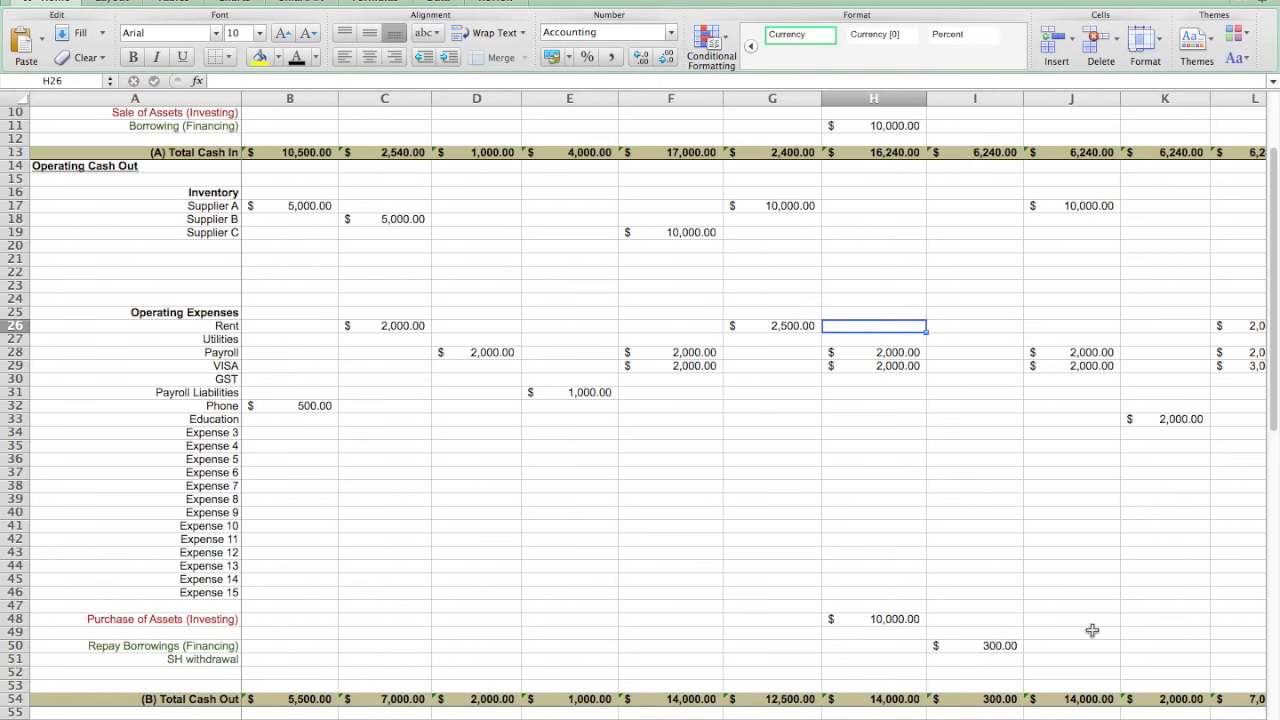
pyautogui.scroll(-5, 1092, 630)
pyautogui.rightClick(824, 702)
pyautogui.click(824, 702)
pyautogui.click(1000, 514)
# - Restore the rent in the 5-Nov-13 week to 2000
pyautogui.click(797, 262)
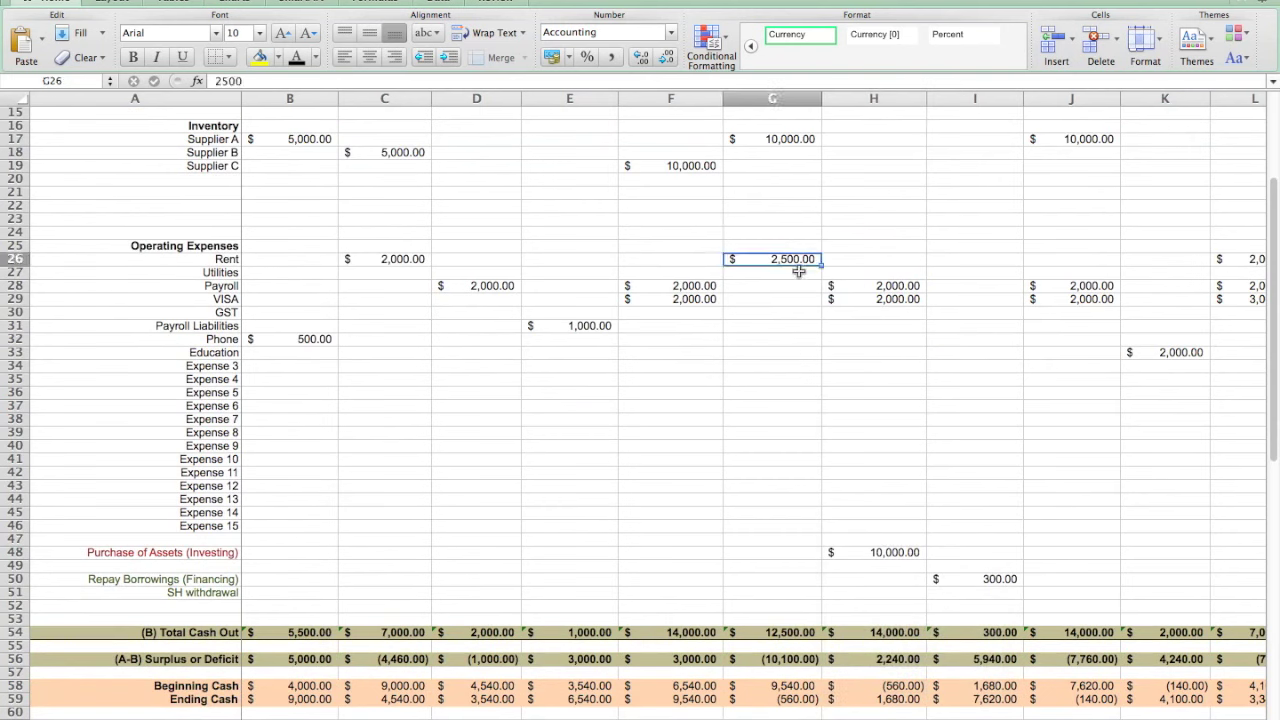
pyautogui.write('2000')
pyautogui.press('Tab')
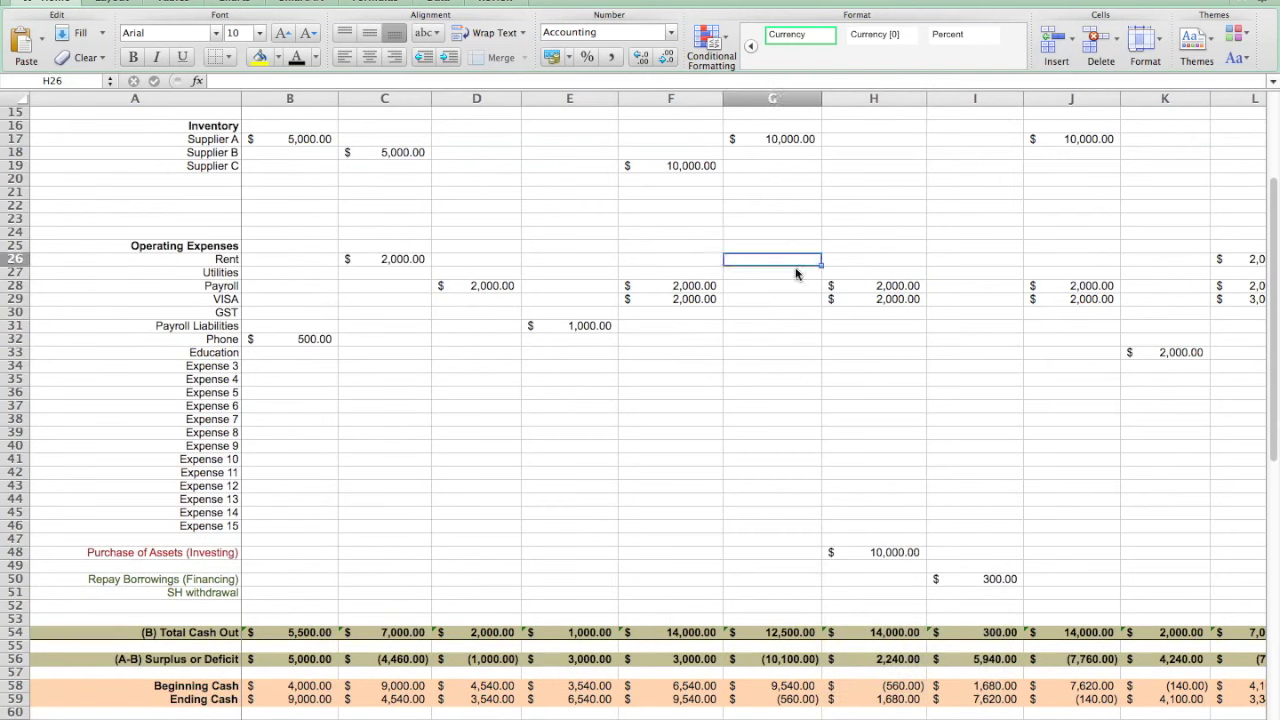